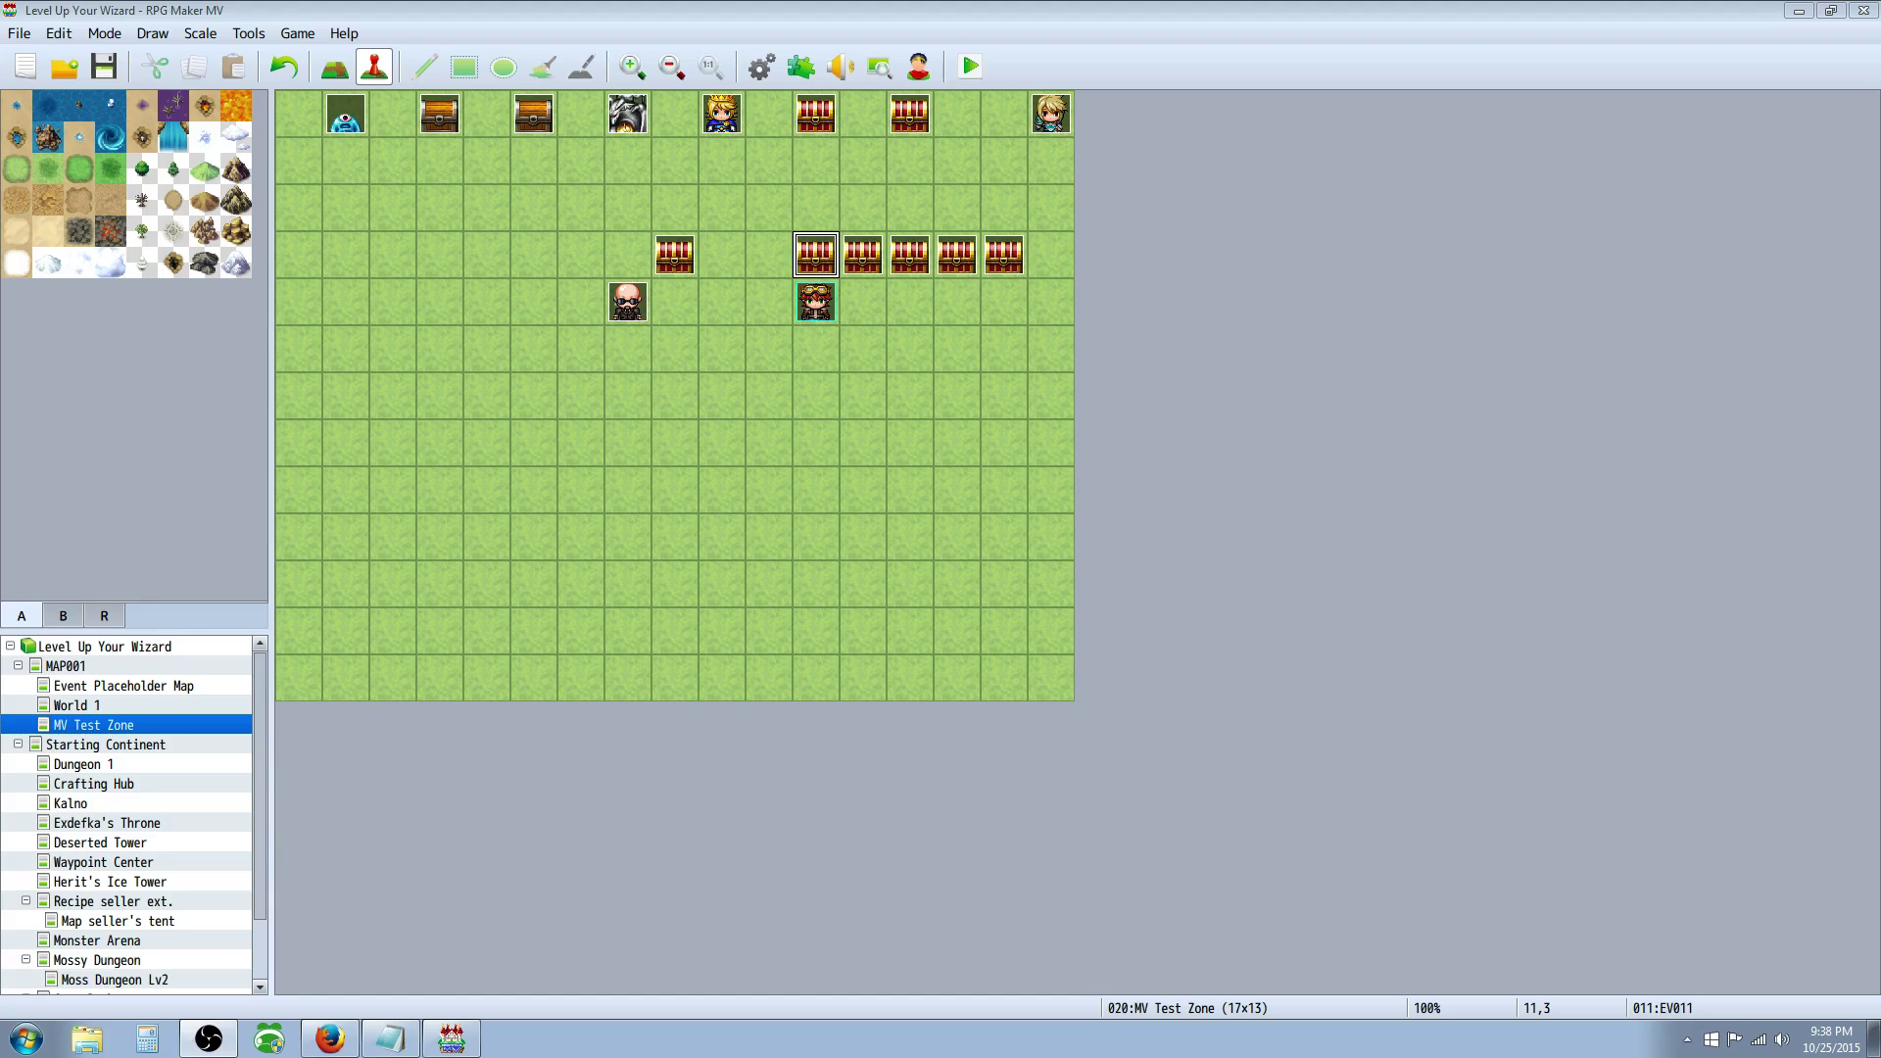
# - Inspect the YEP_ItemCore and YEP_X_ItemUpgradeSlots entries in the Plugin Manager, then switch to Firefox
pyautogui.click(800, 68)
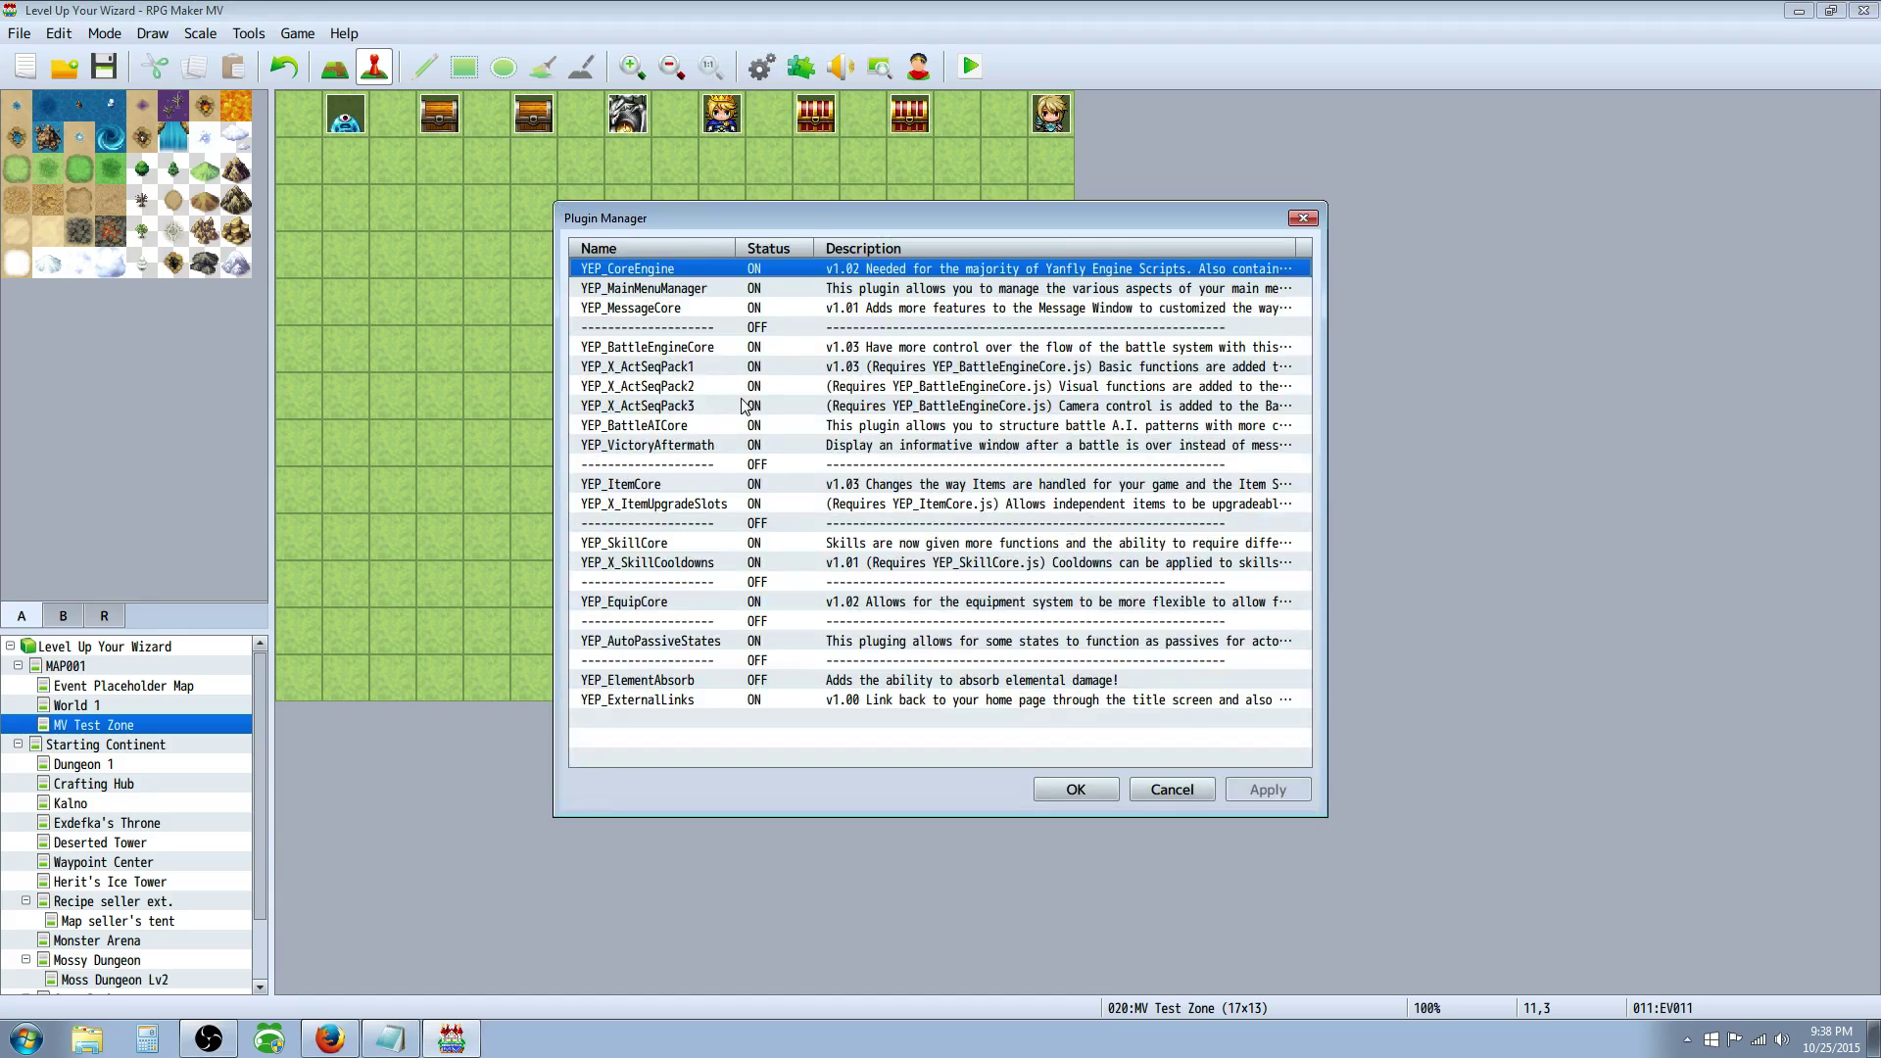
pyautogui.click(669, 487)
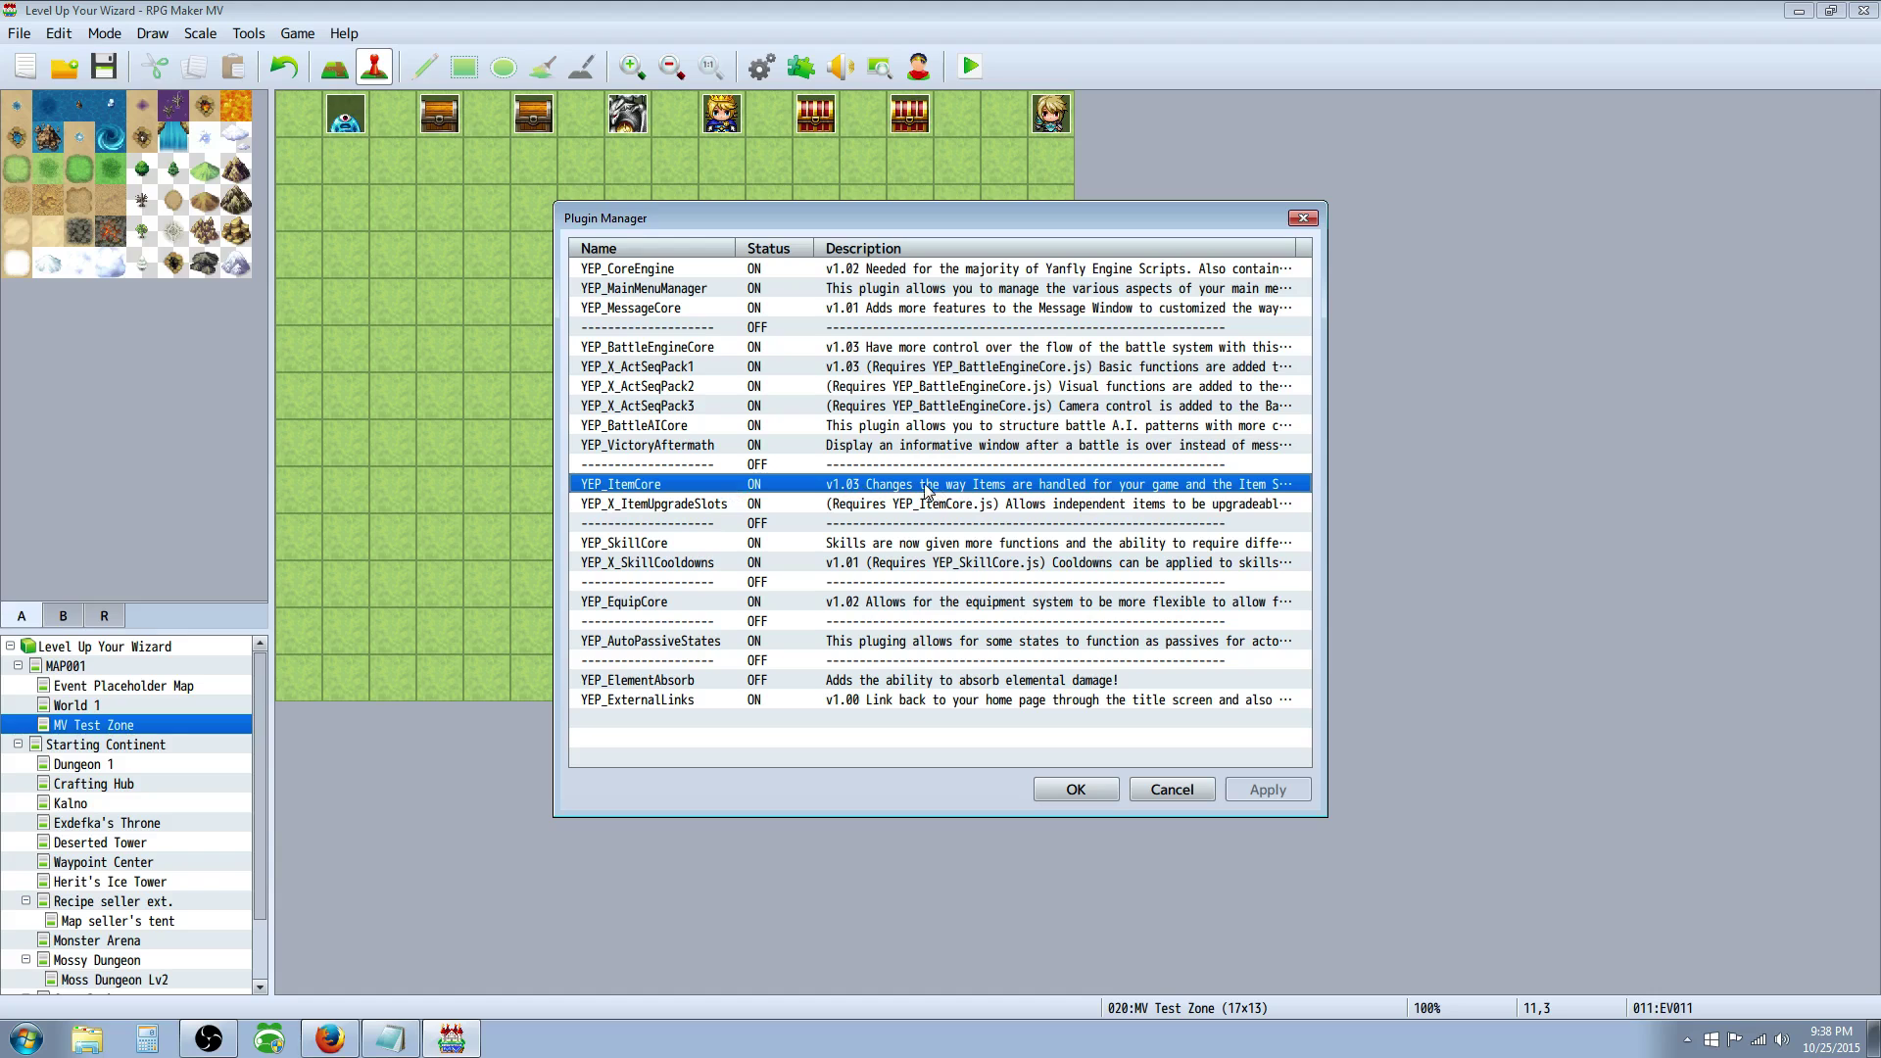
pyautogui.click(604, 507)
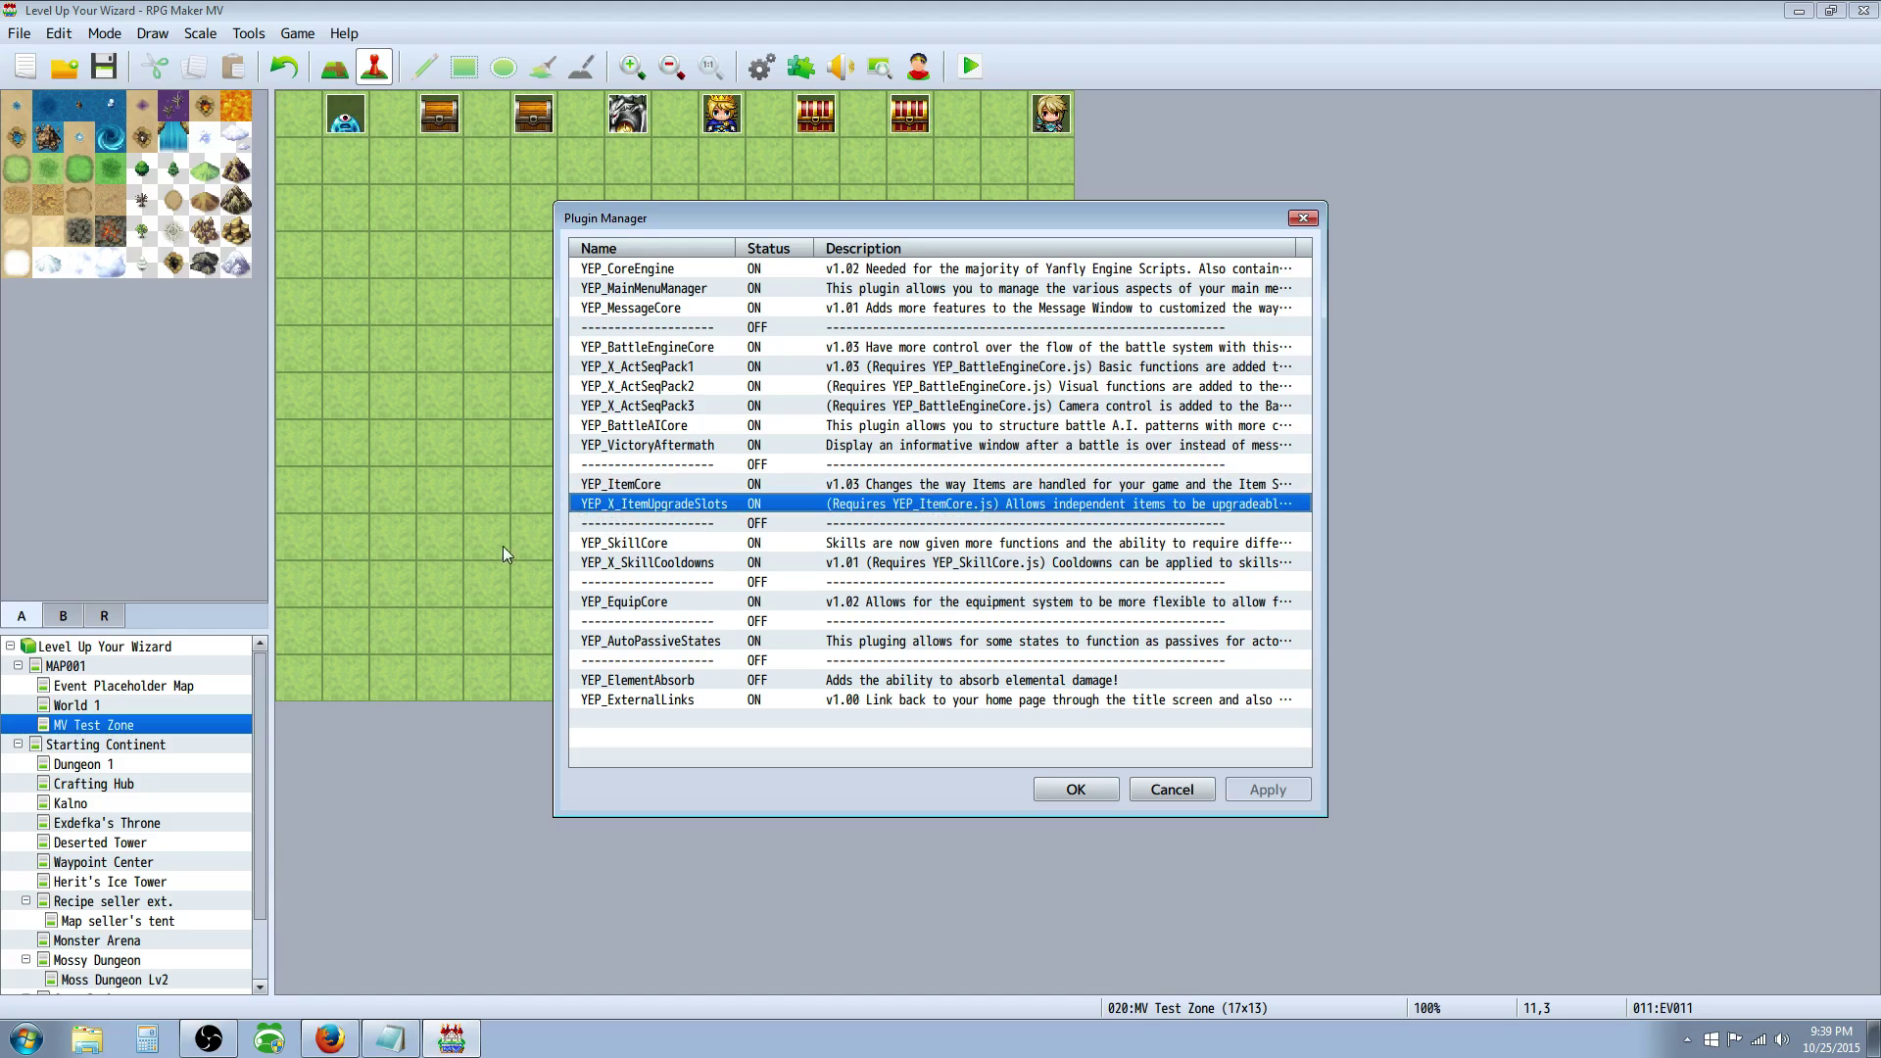
pyautogui.hotkey('alt', 'Tab')
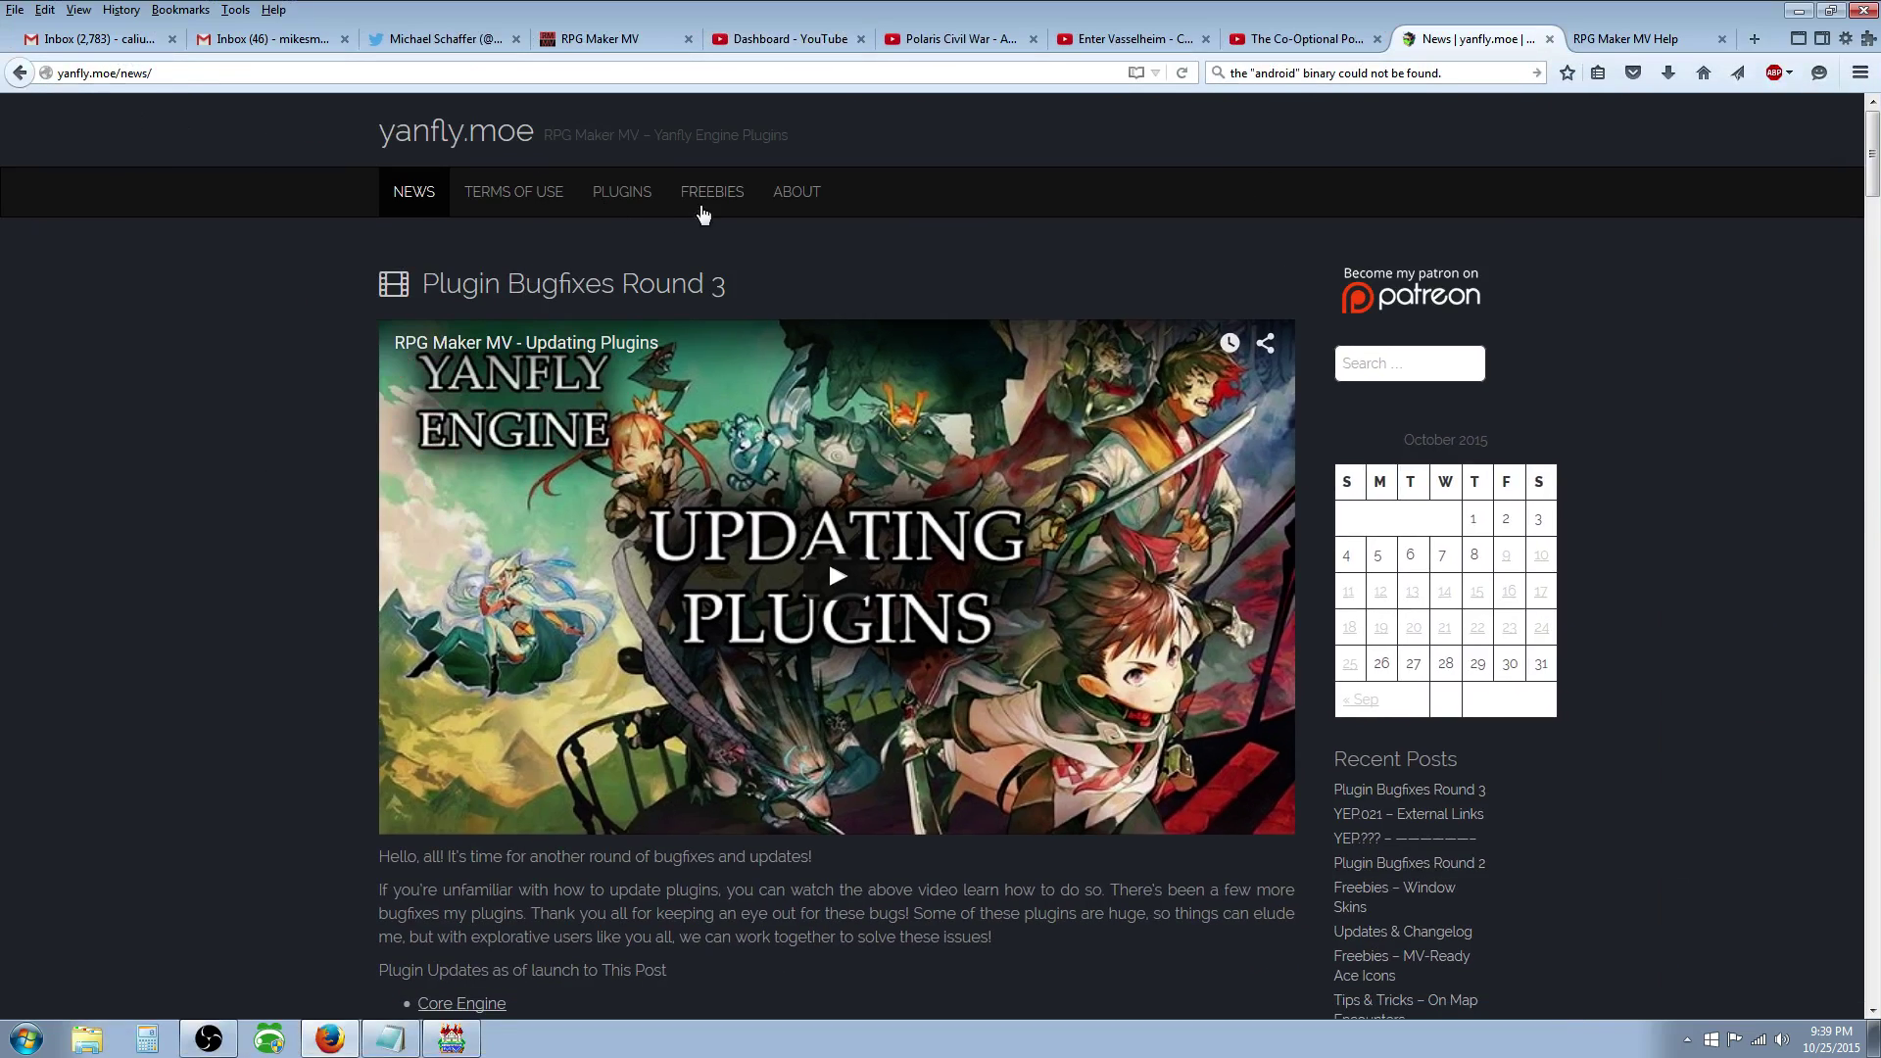
# - Open yanfly.moe's PLUGINS page and browse its core, item and skill plugin listings
pyautogui.click(633, 206)
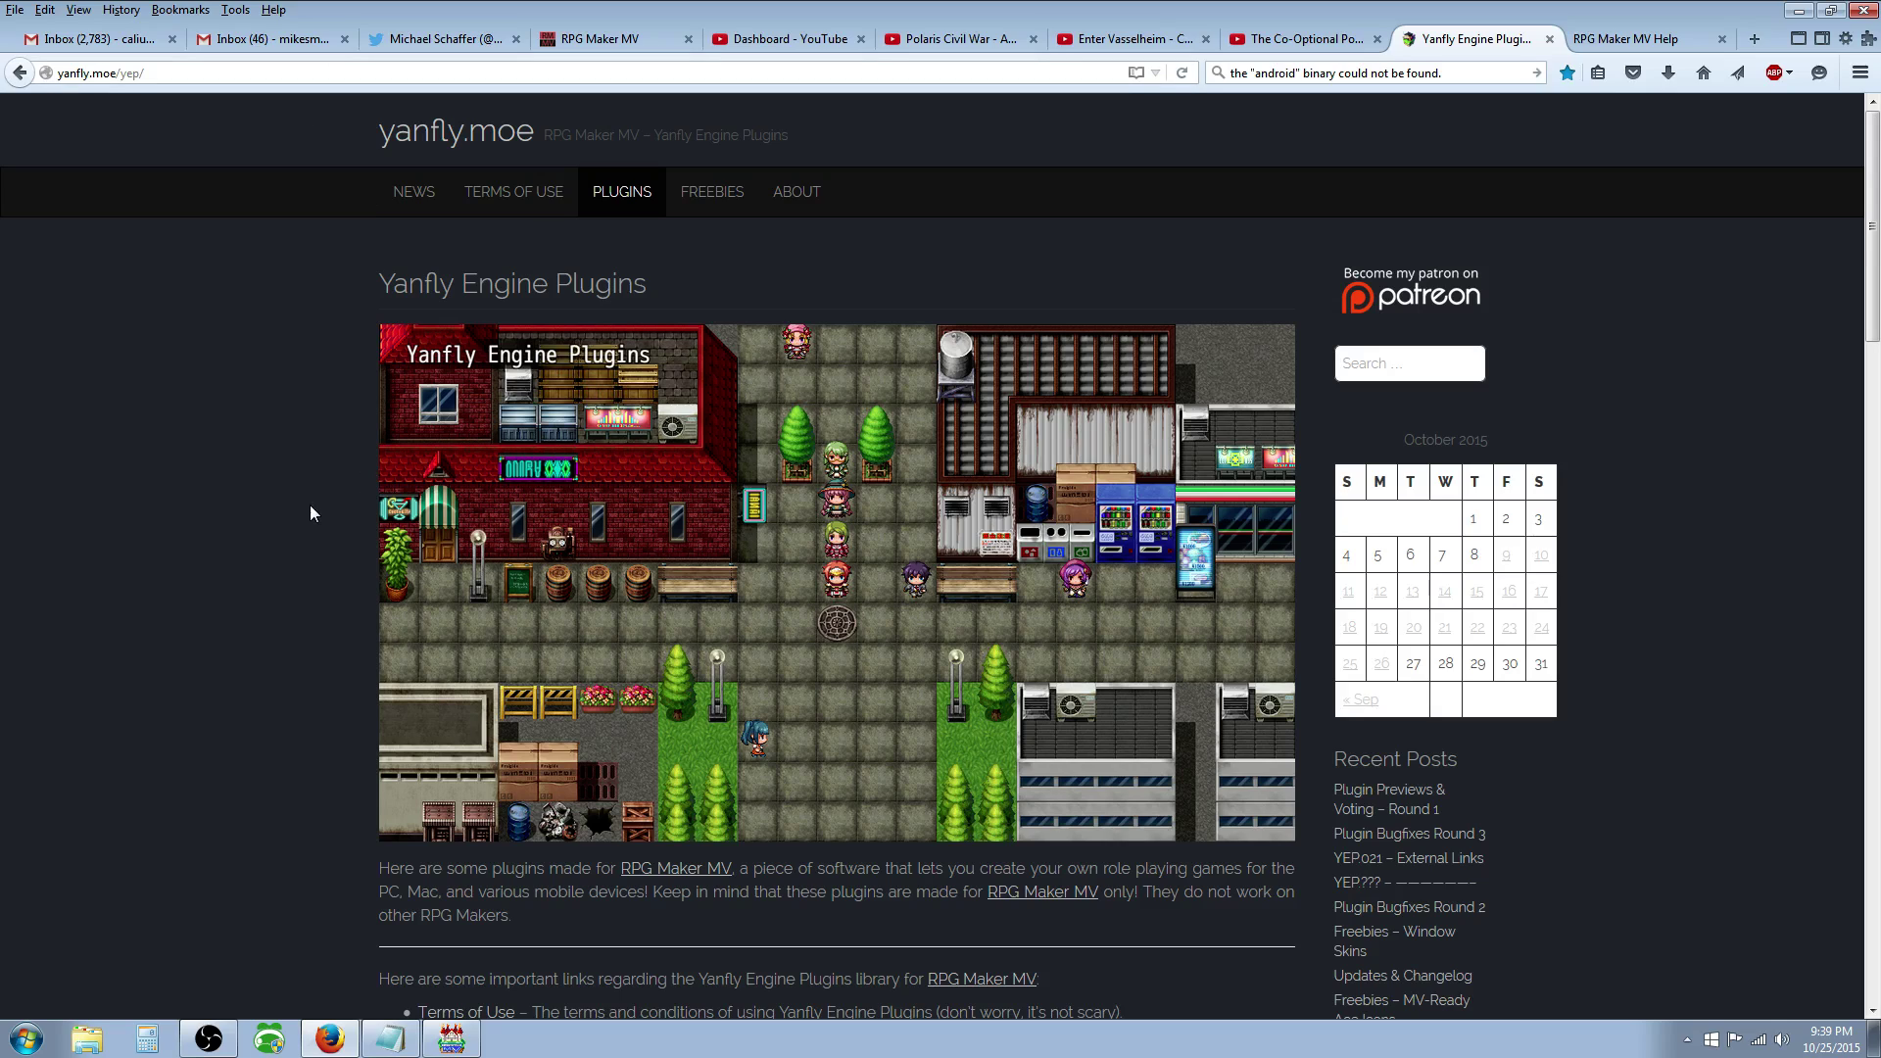
pyautogui.scroll(-5, 310, 510)
pyautogui.scroll(-4, 555, 428)
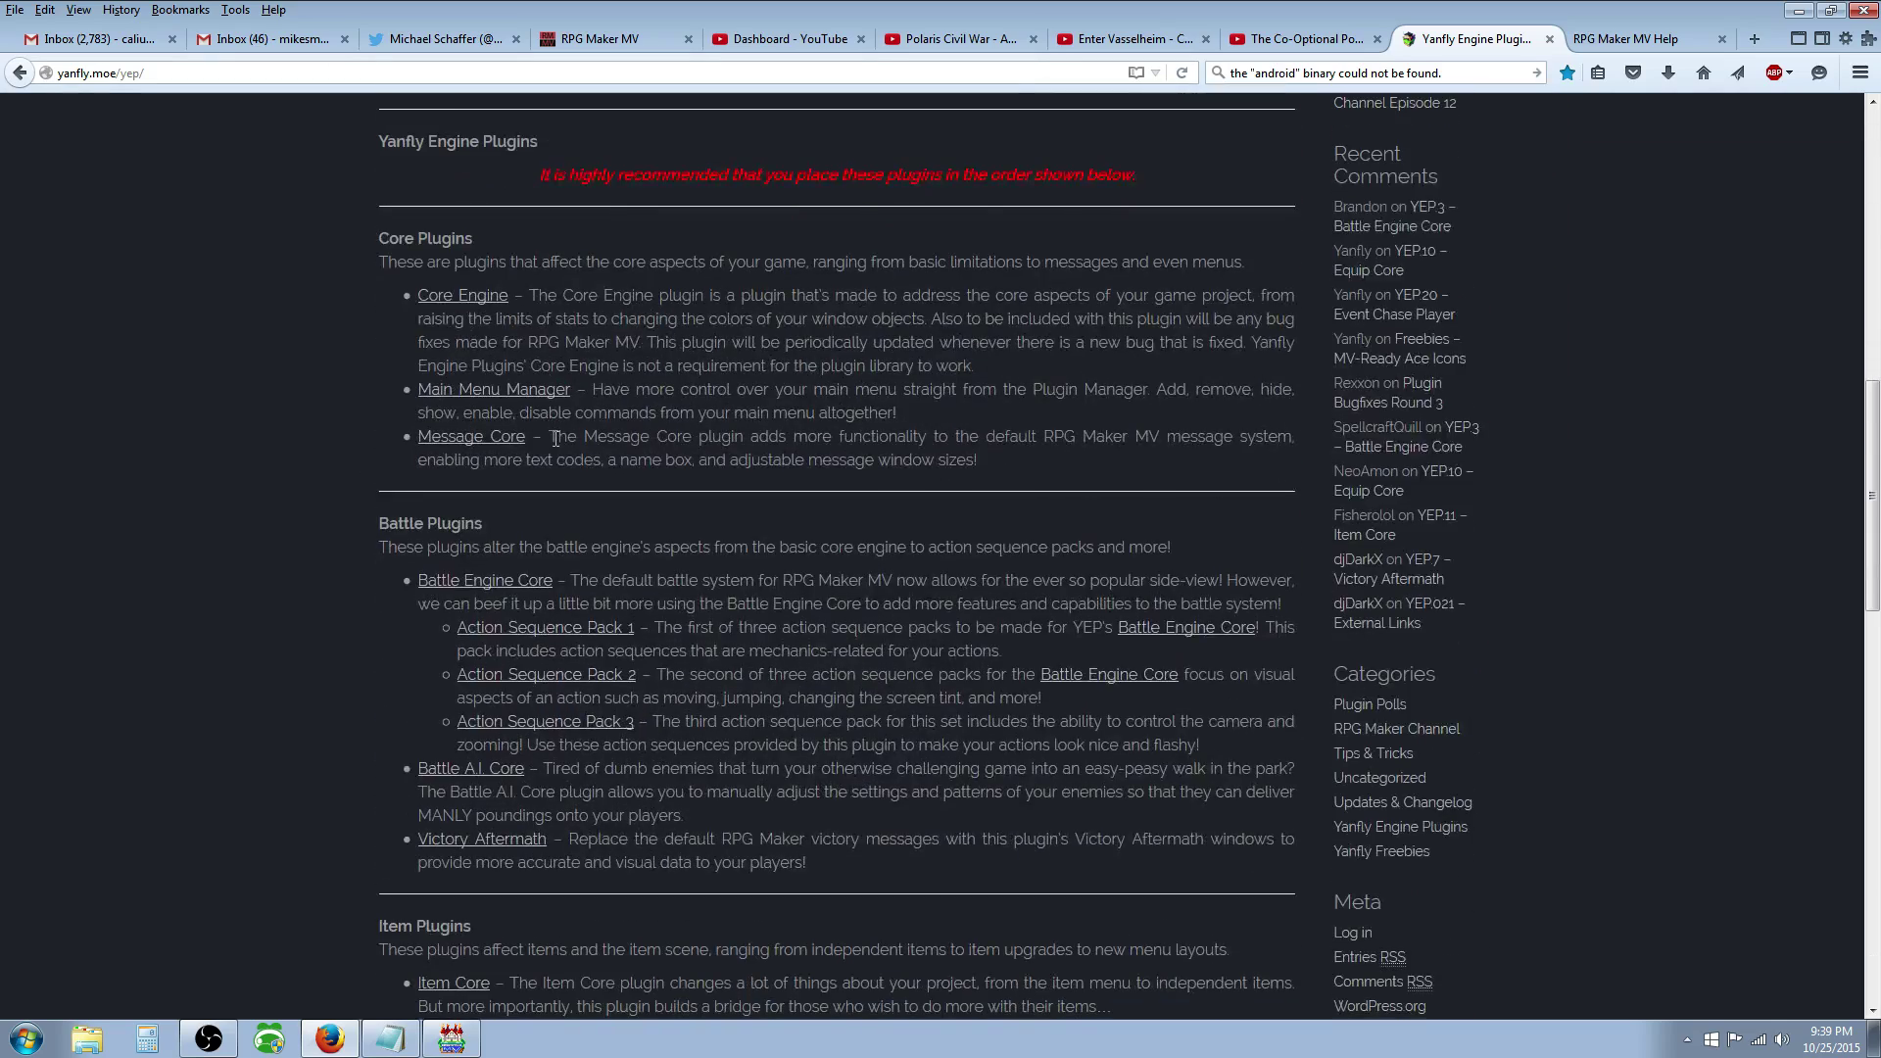
pyautogui.scroll(-6, 555, 438)
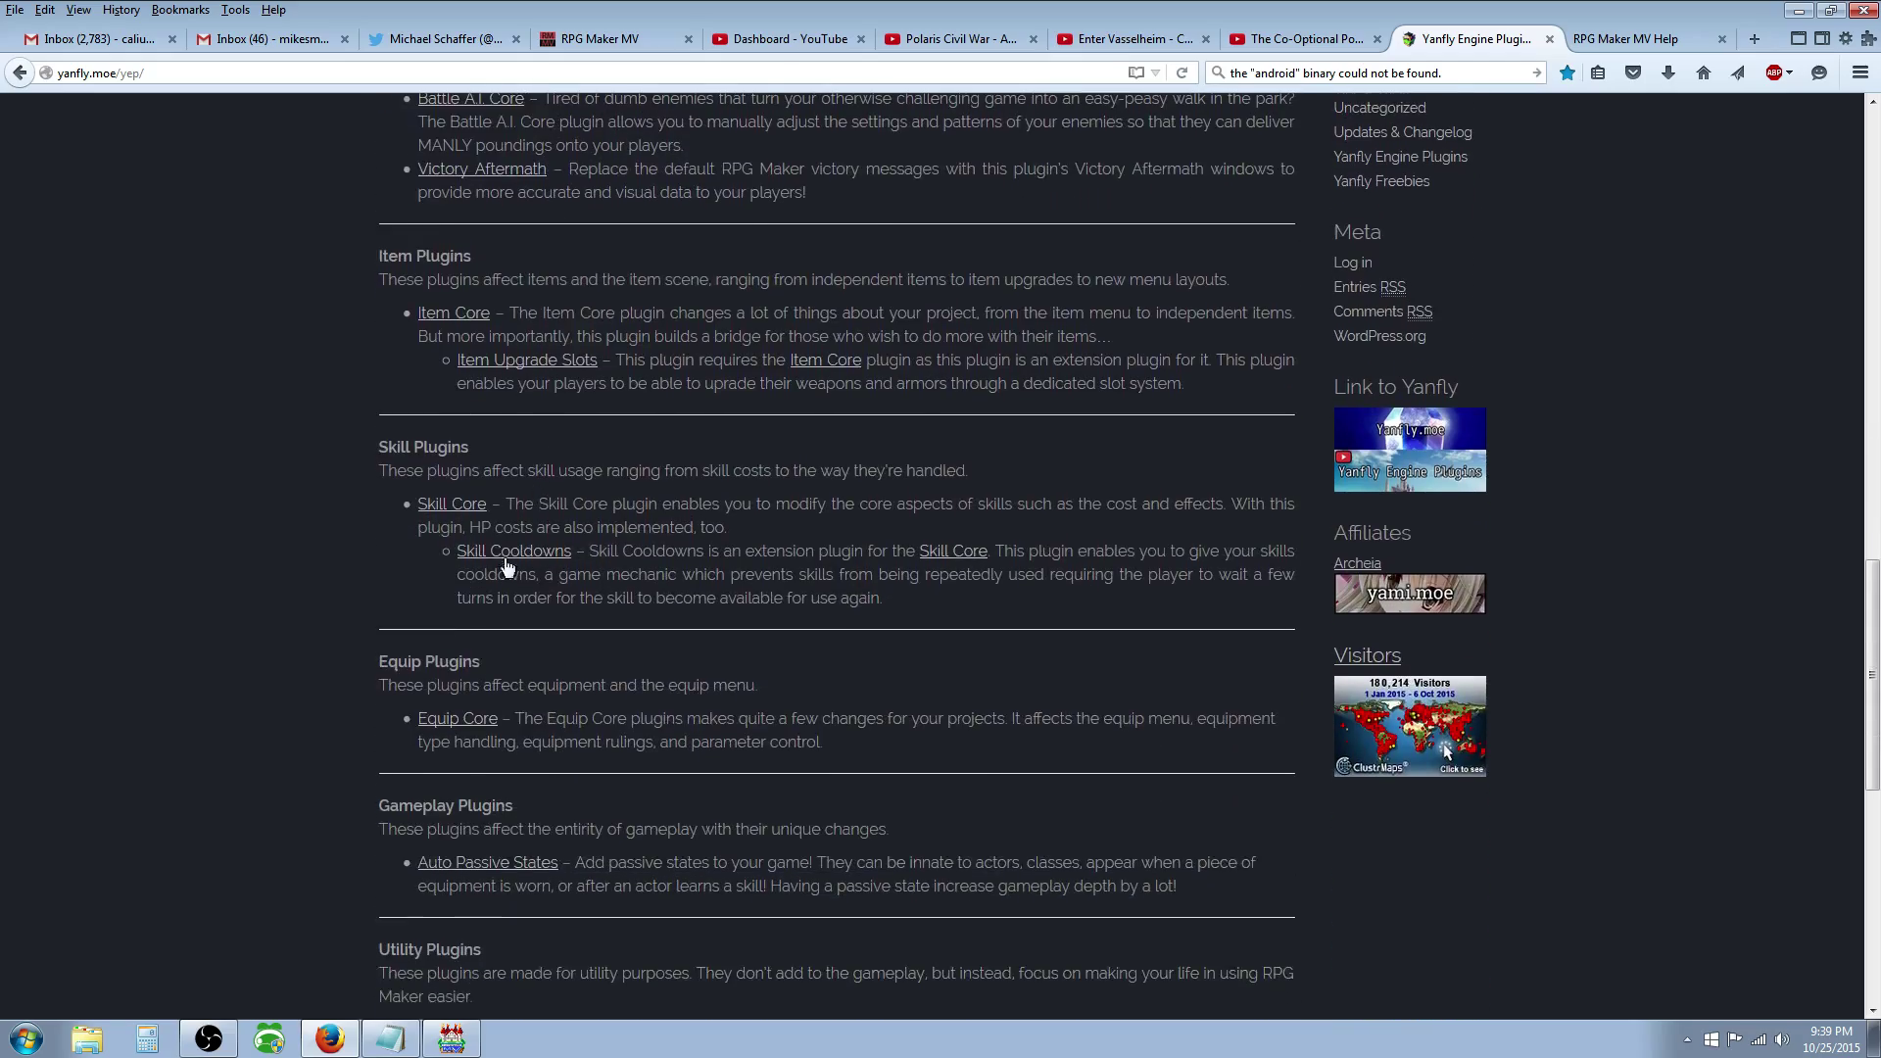
pyautogui.scroll(-5, 481, 635)
pyautogui.scroll(5, 490, 622)
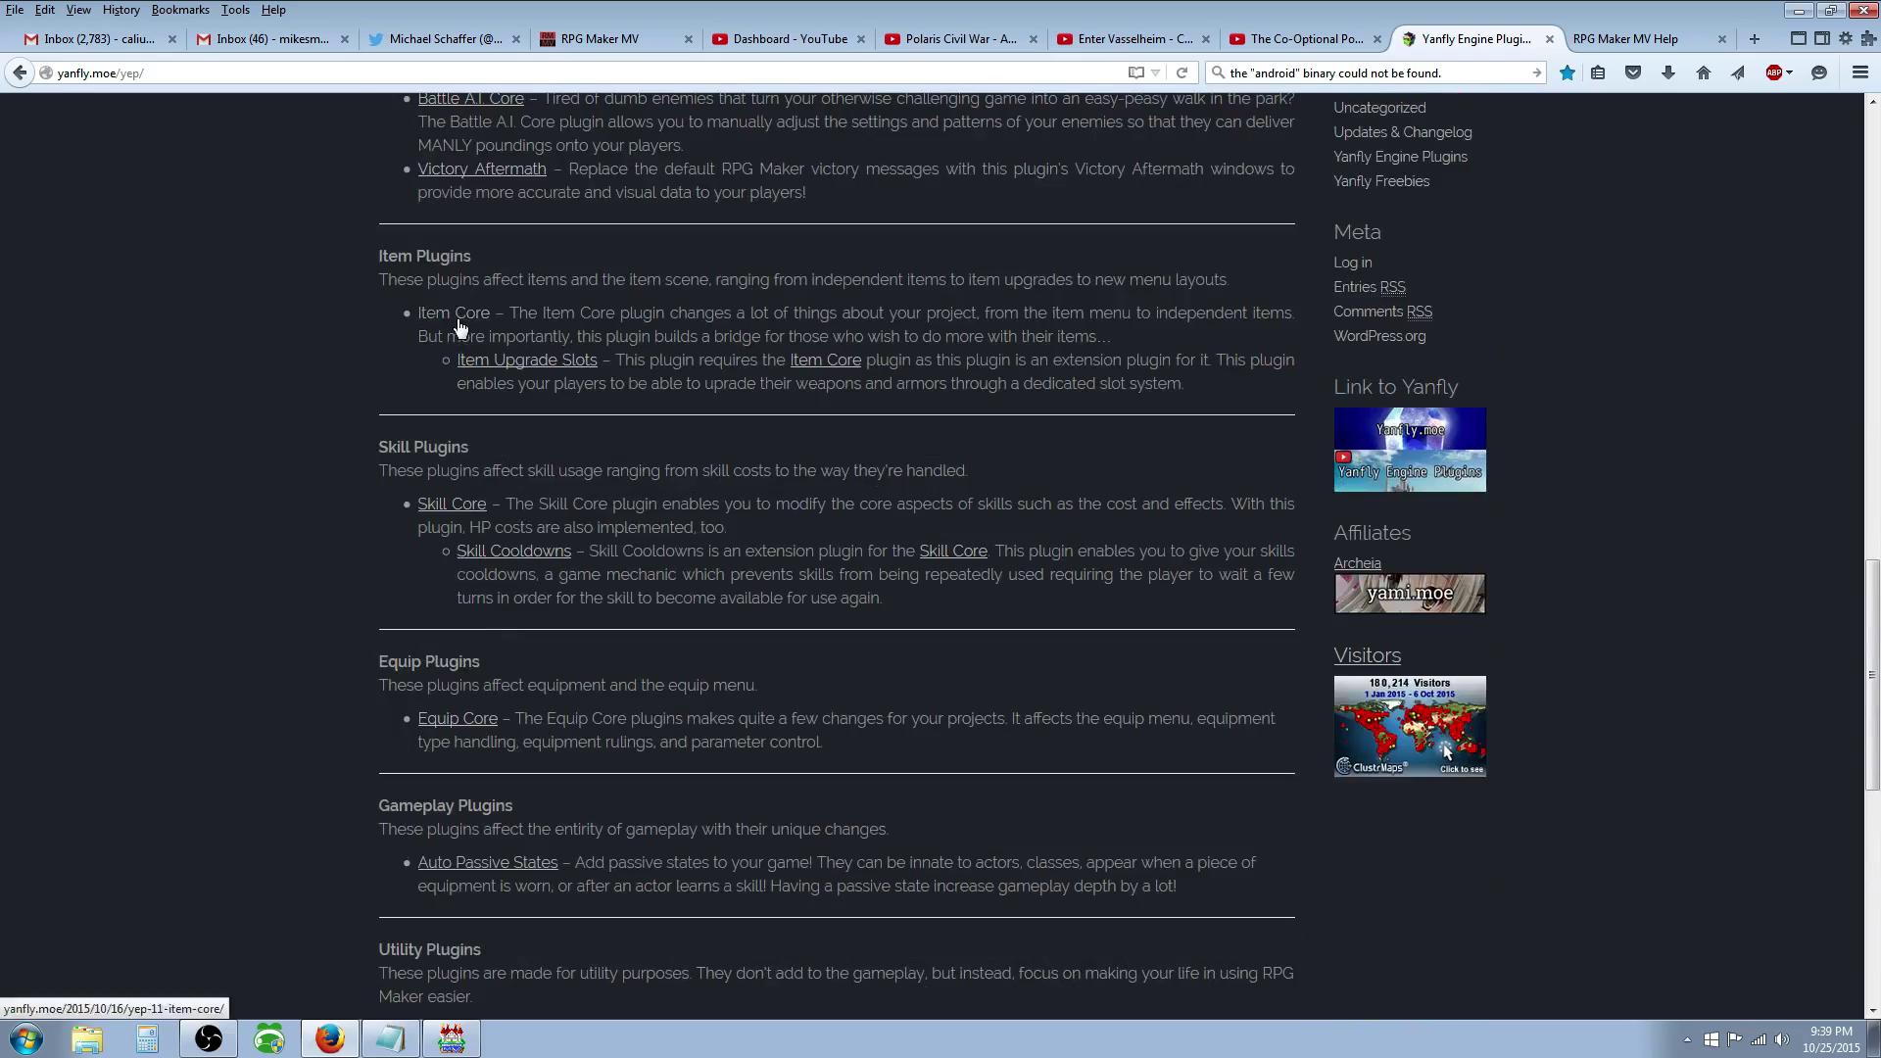
pyautogui.scroll(13, 521, 456)
pyautogui.scroll(-2, 526, 477)
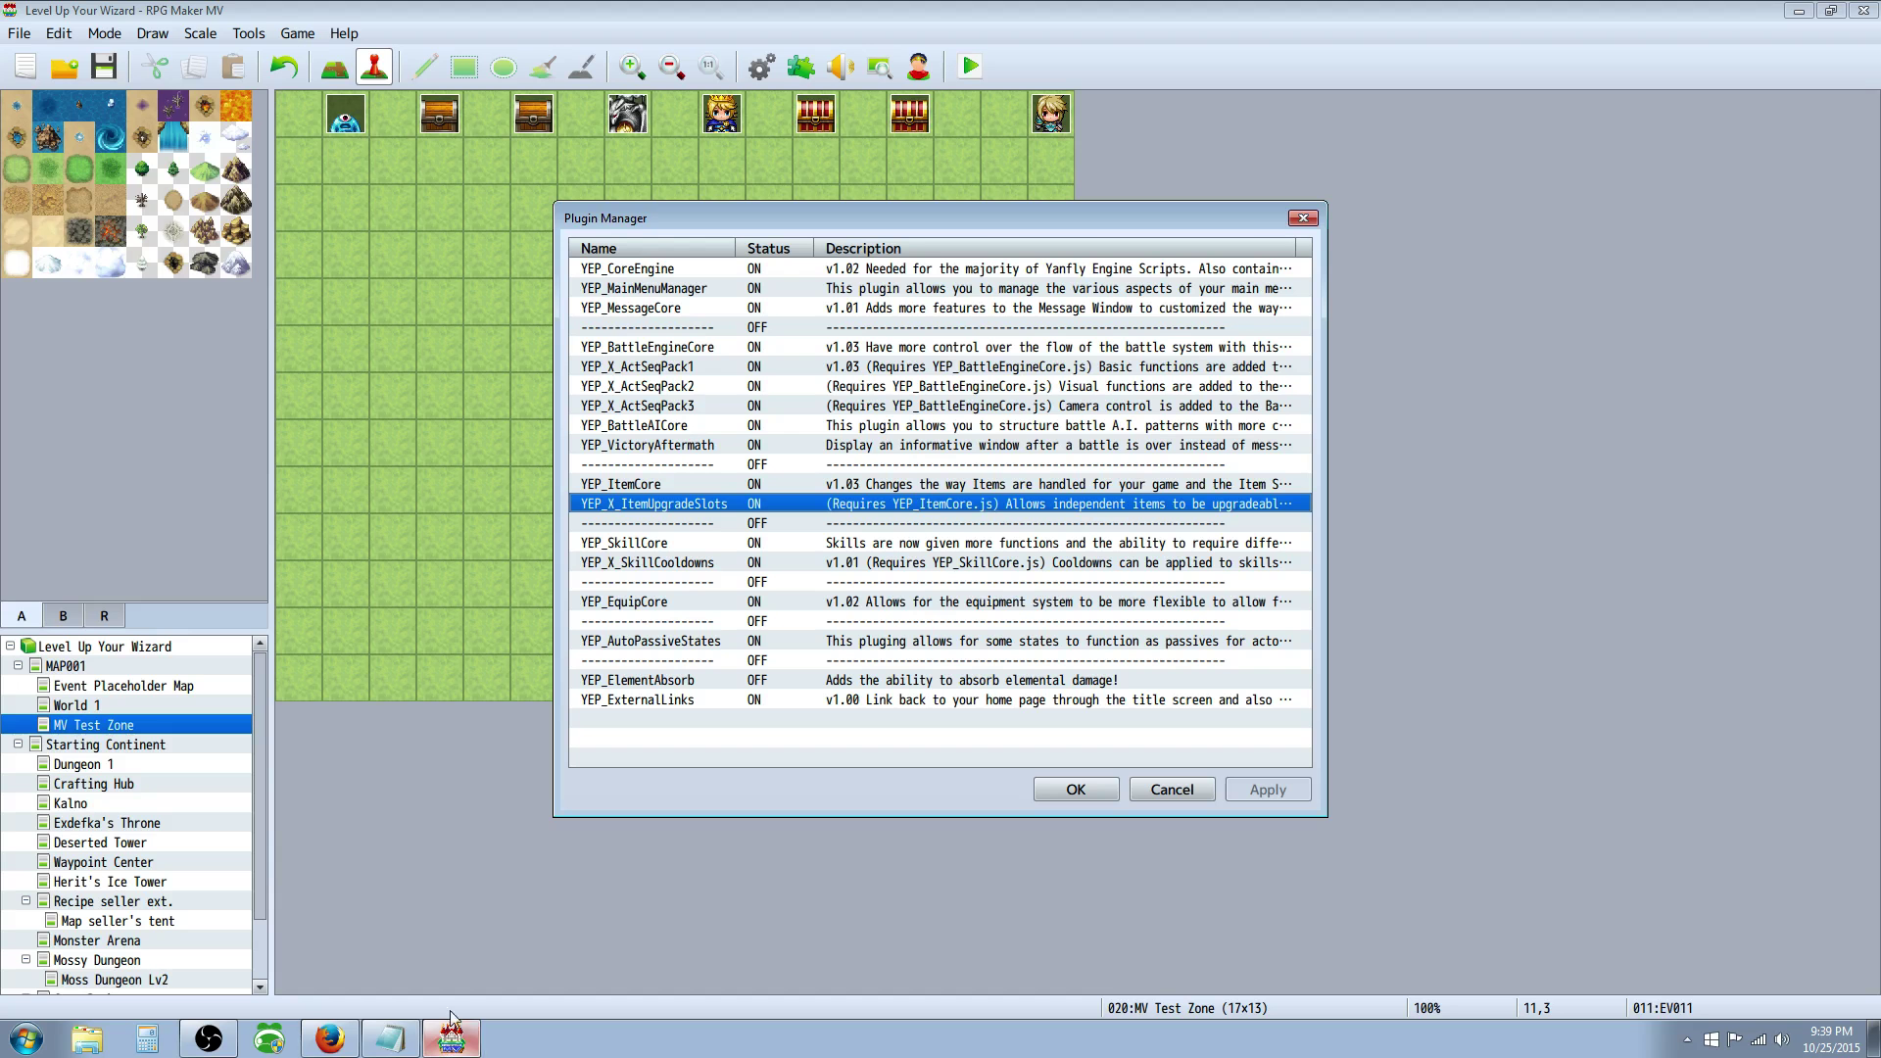
# - Close the Plugin Manager and open the project's js\plugins folder via Game > Open Folder
pyautogui.click(452, 1038)
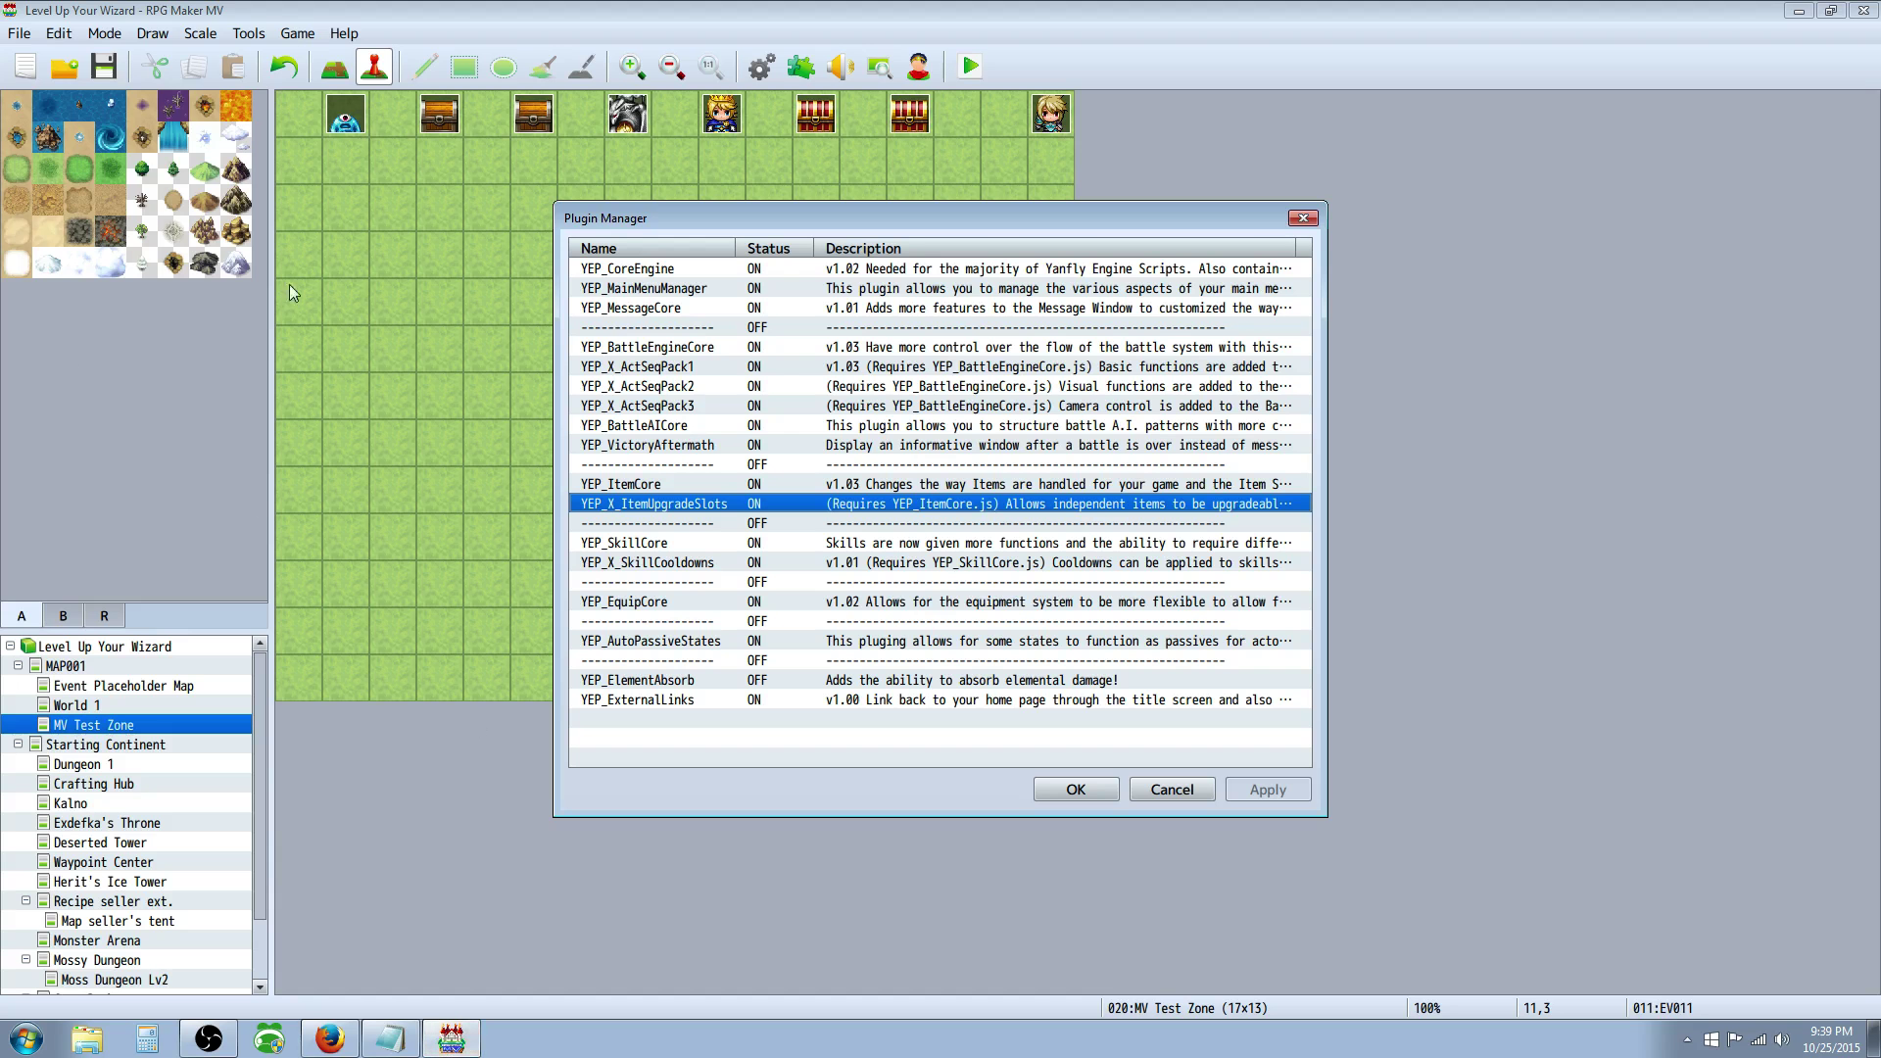
pyautogui.click(1076, 790)
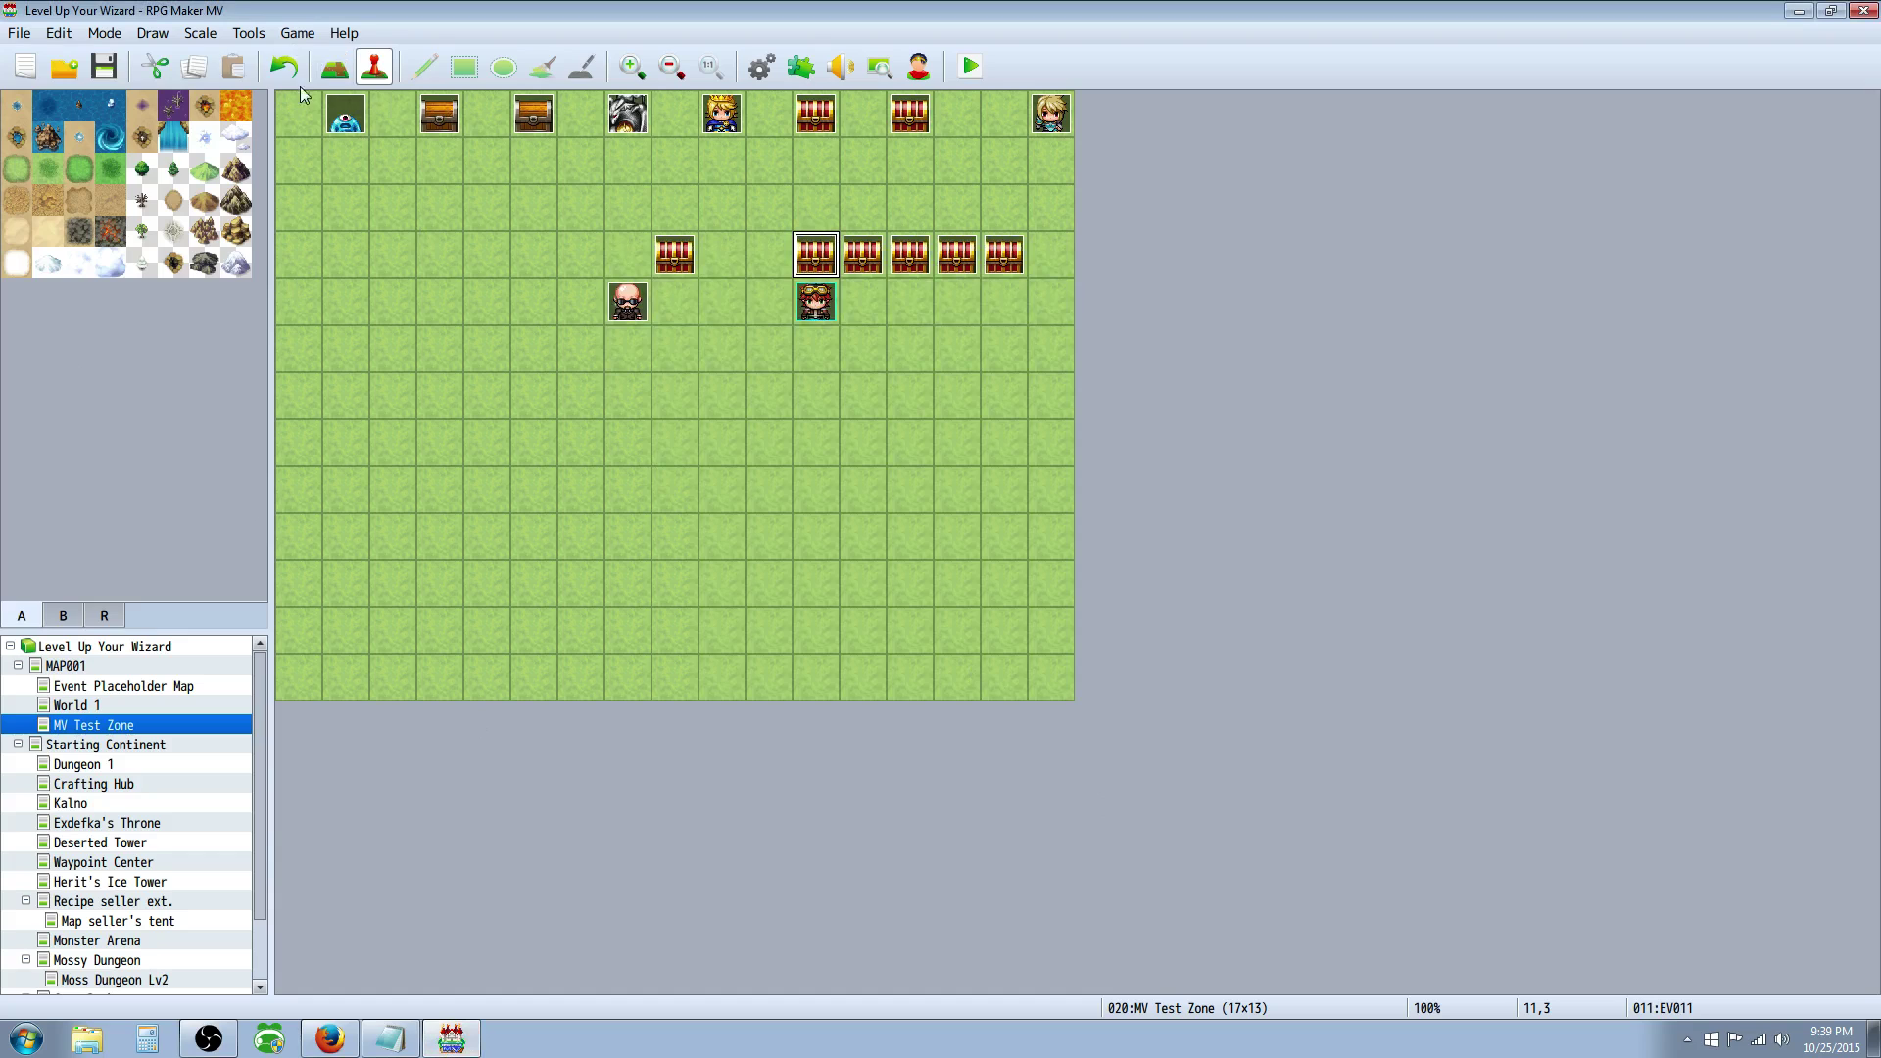
pyautogui.click(297, 38)
pyautogui.click(319, 84)
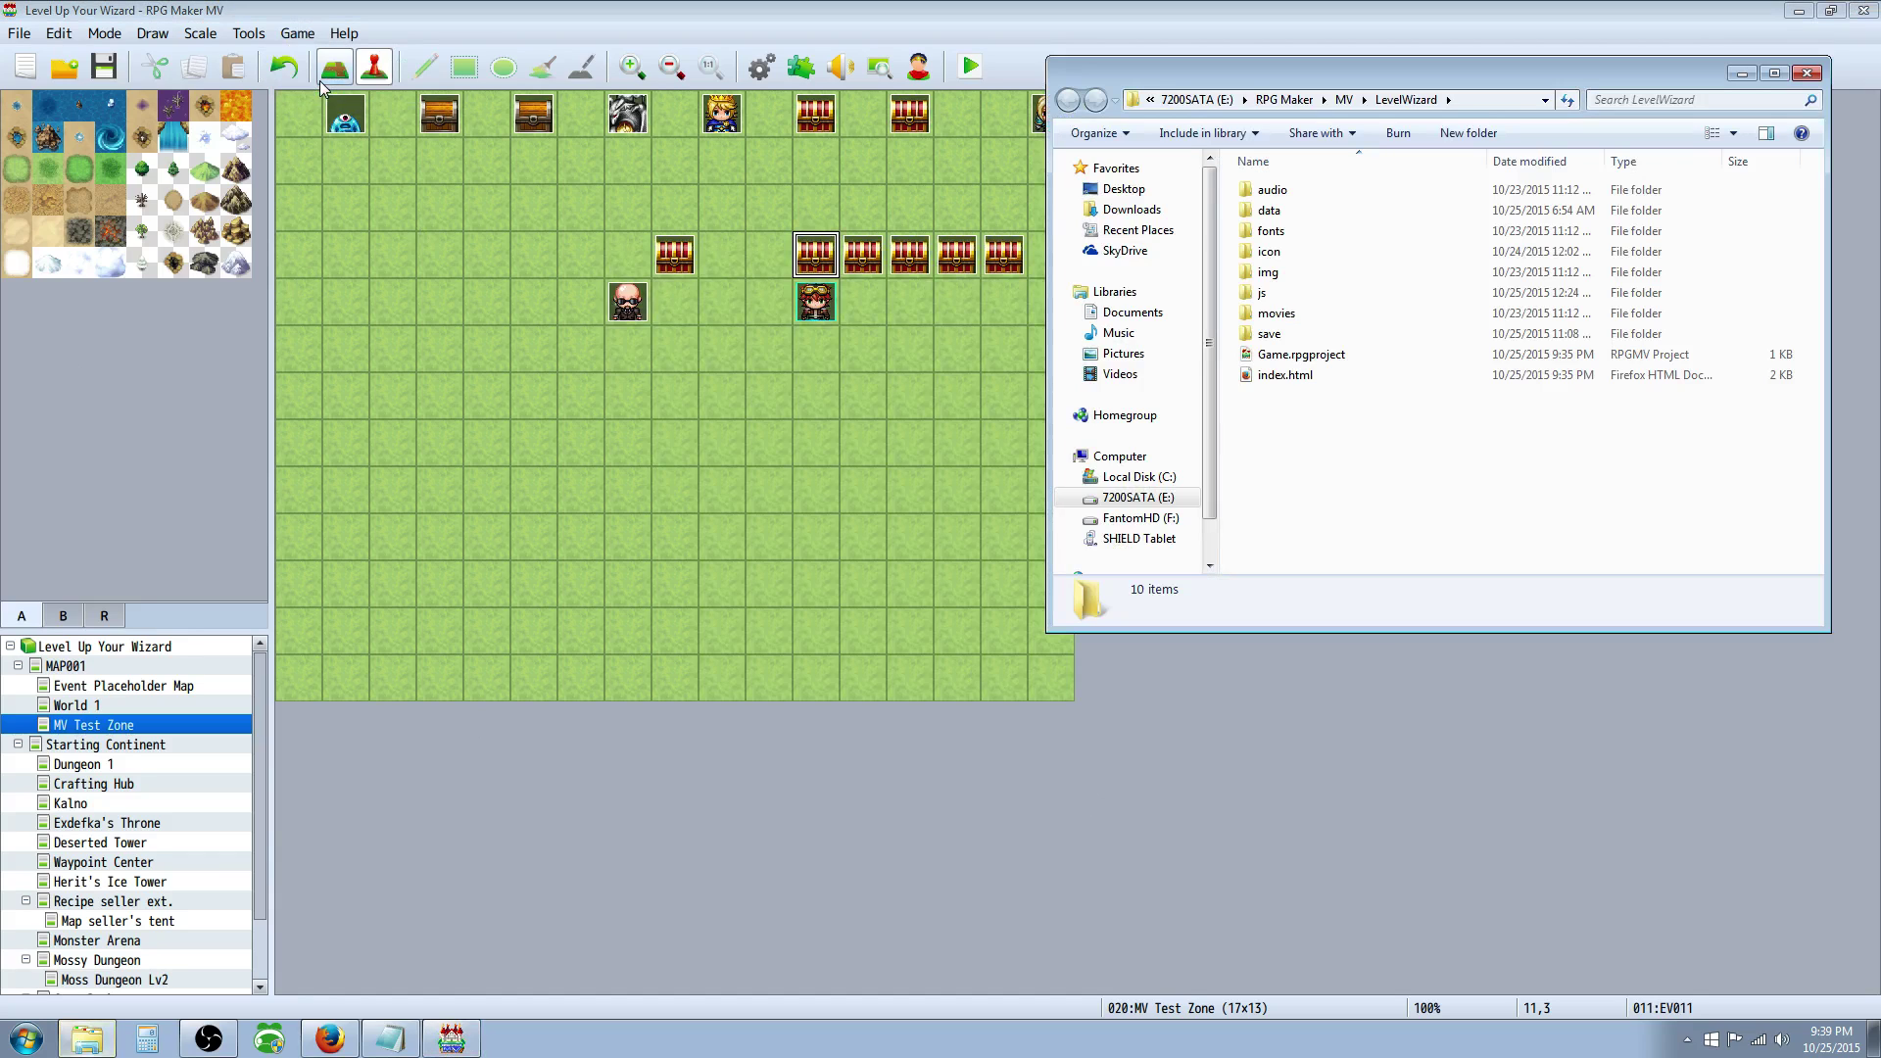
pyautogui.doubleClick(1271, 294)
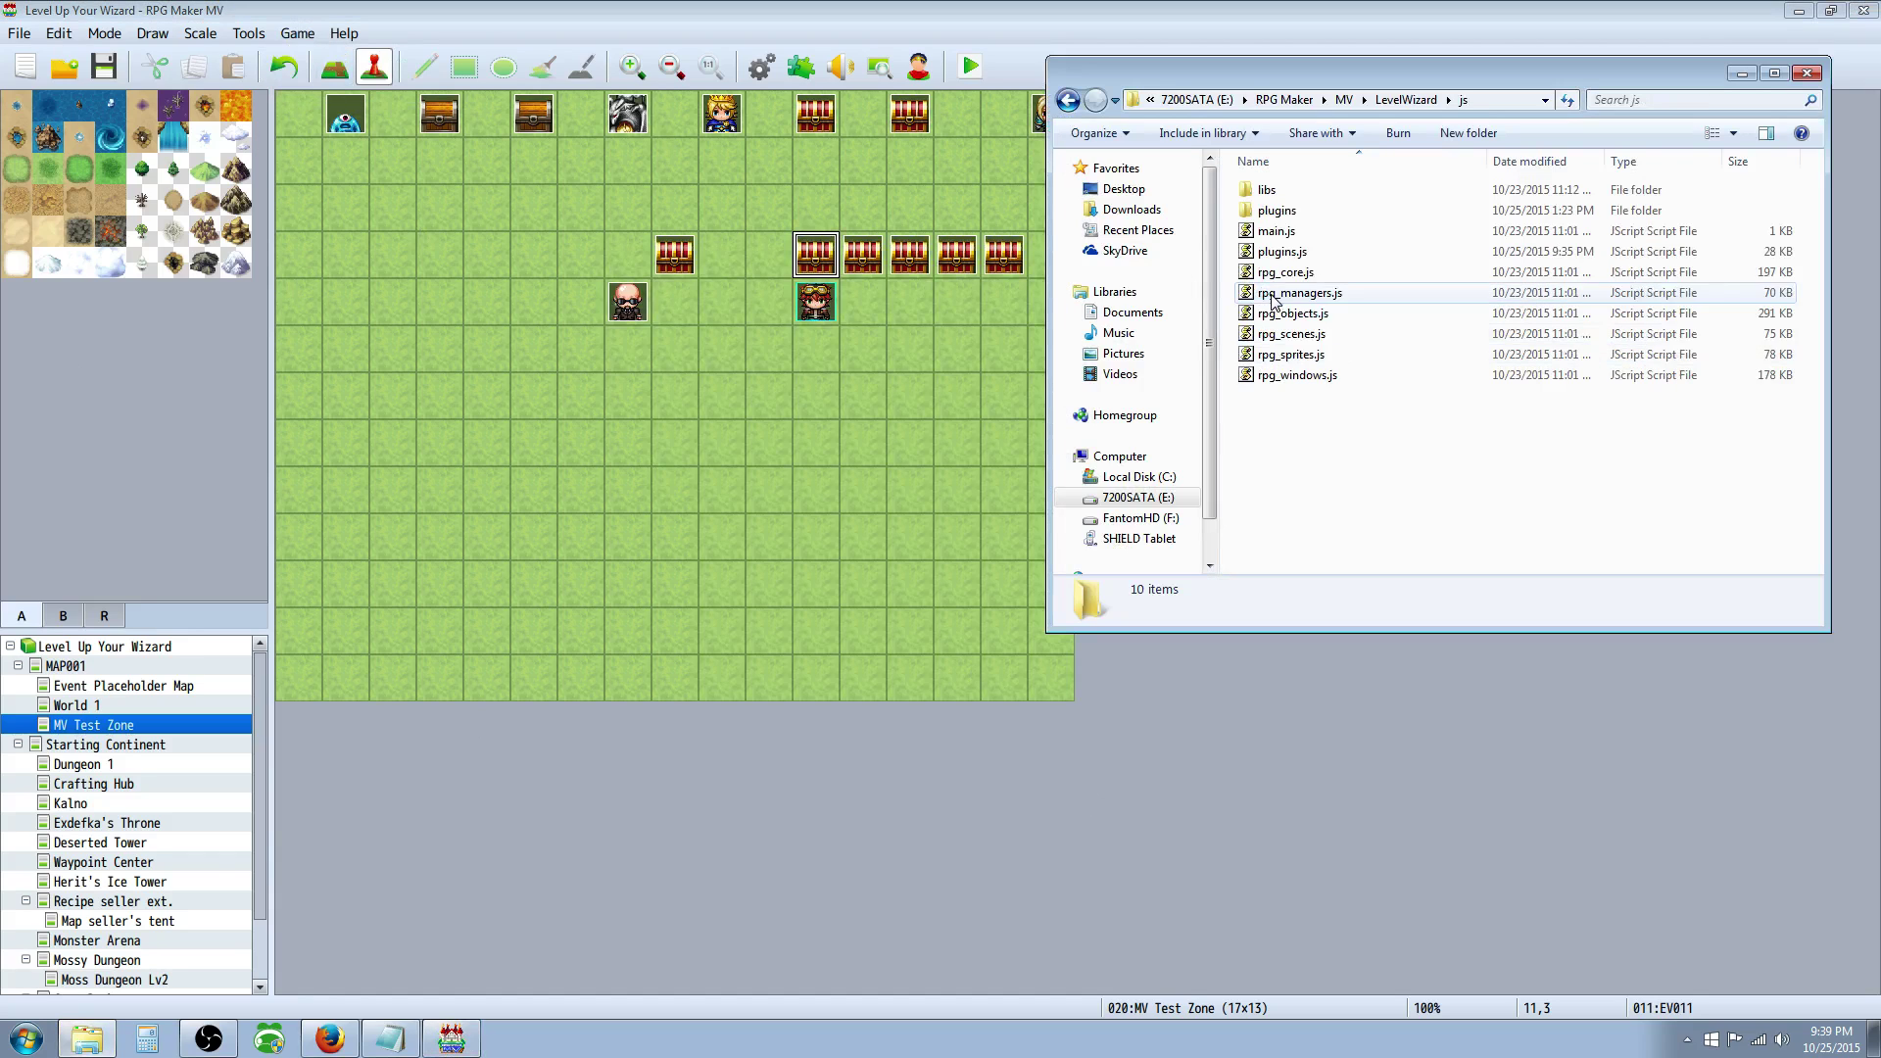
pyautogui.doubleClick(1283, 210)
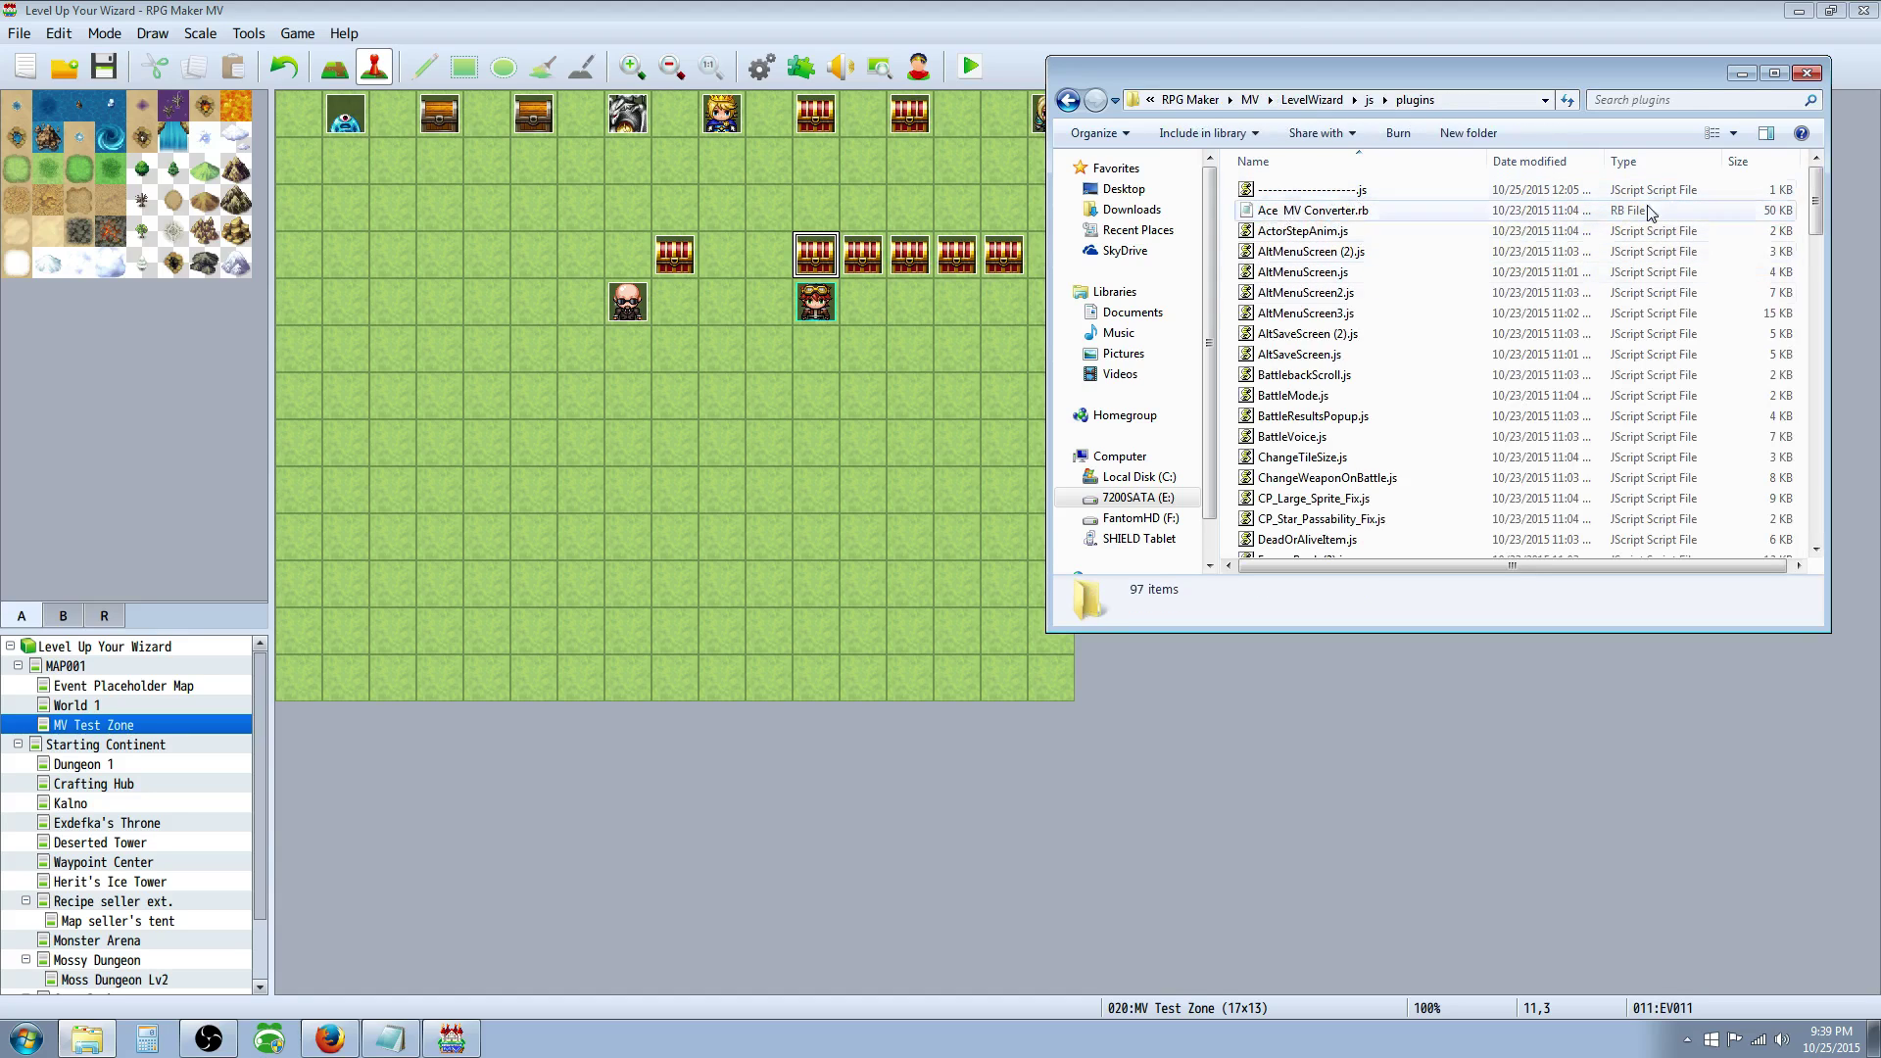
# - Reopen the Plugin Manager, browse plugin names without adding one, and select both YEP item plugins
pyautogui.click(1805, 73)
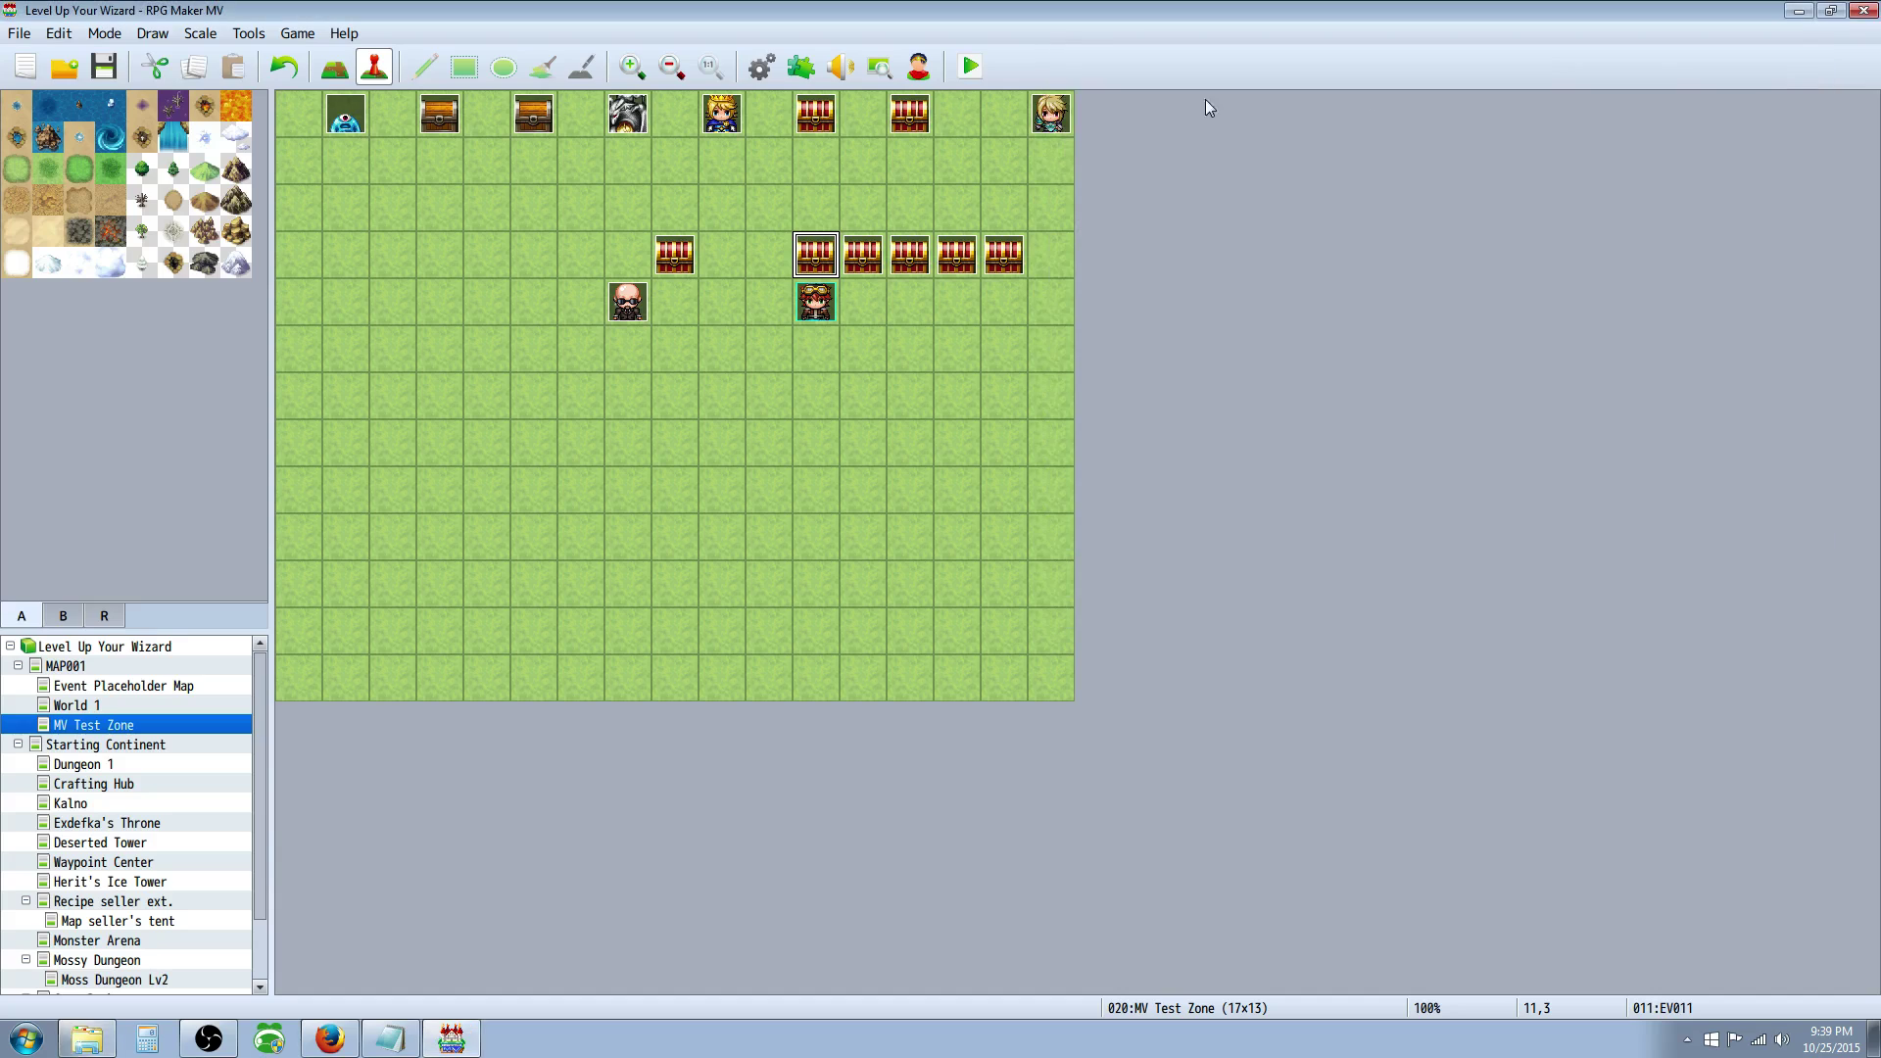
pyautogui.click(801, 67)
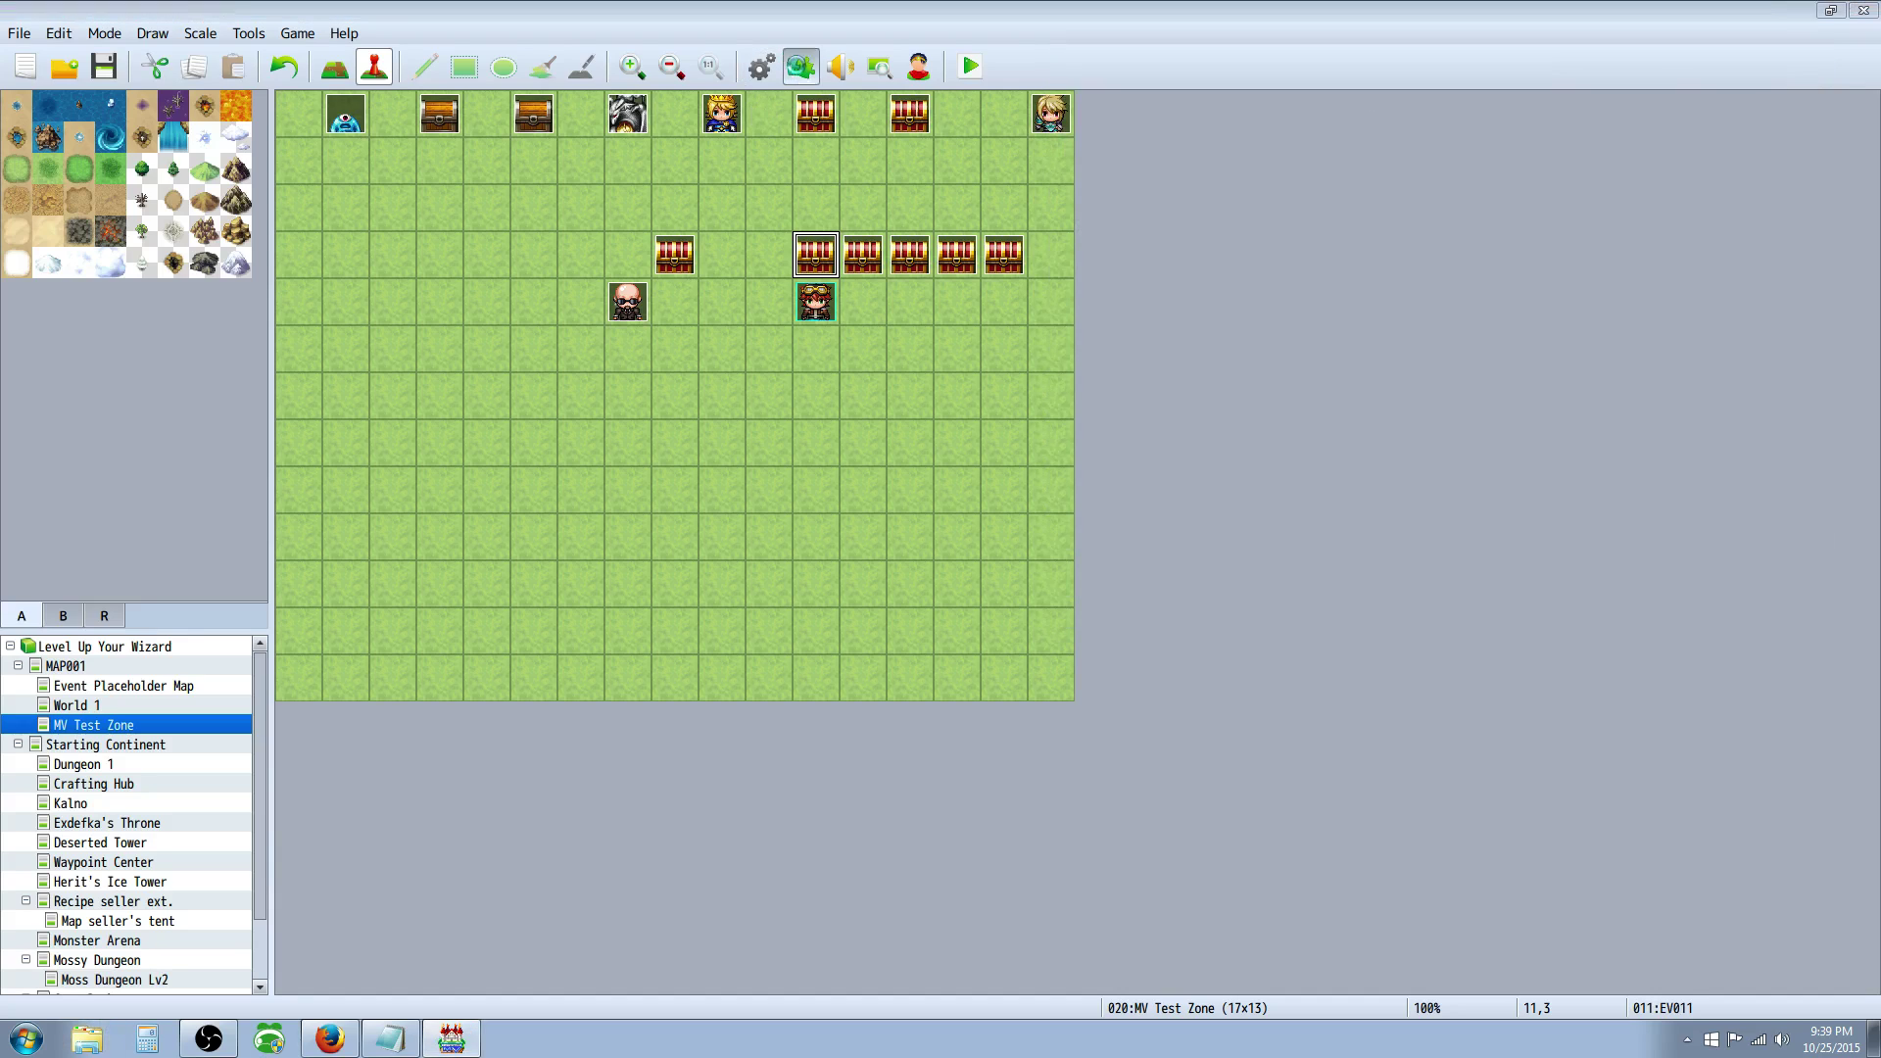
pyautogui.click(668, 720)
pyautogui.doubleClick(668, 730)
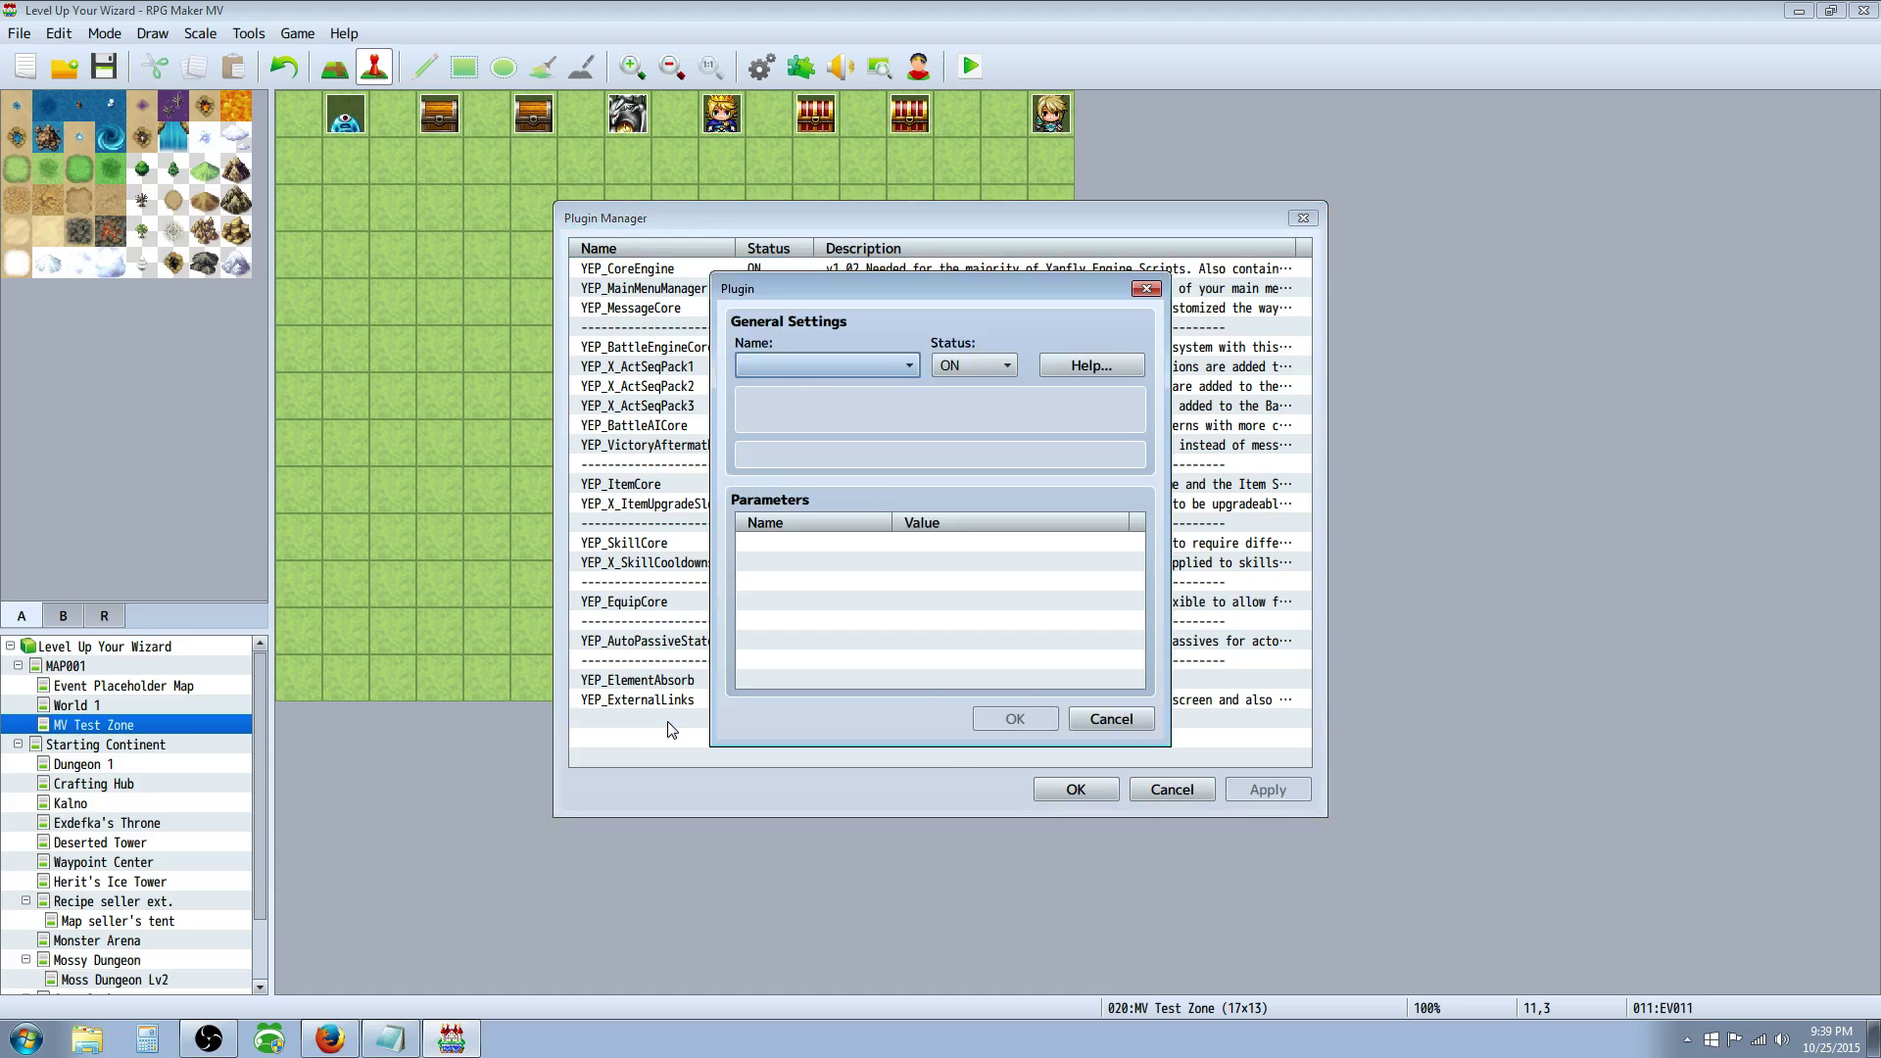
pyautogui.click(832, 362)
pyautogui.scroll(-6, 915, 584)
pyautogui.moveTo(915, 584); pyautogui.dragTo(914, 868)
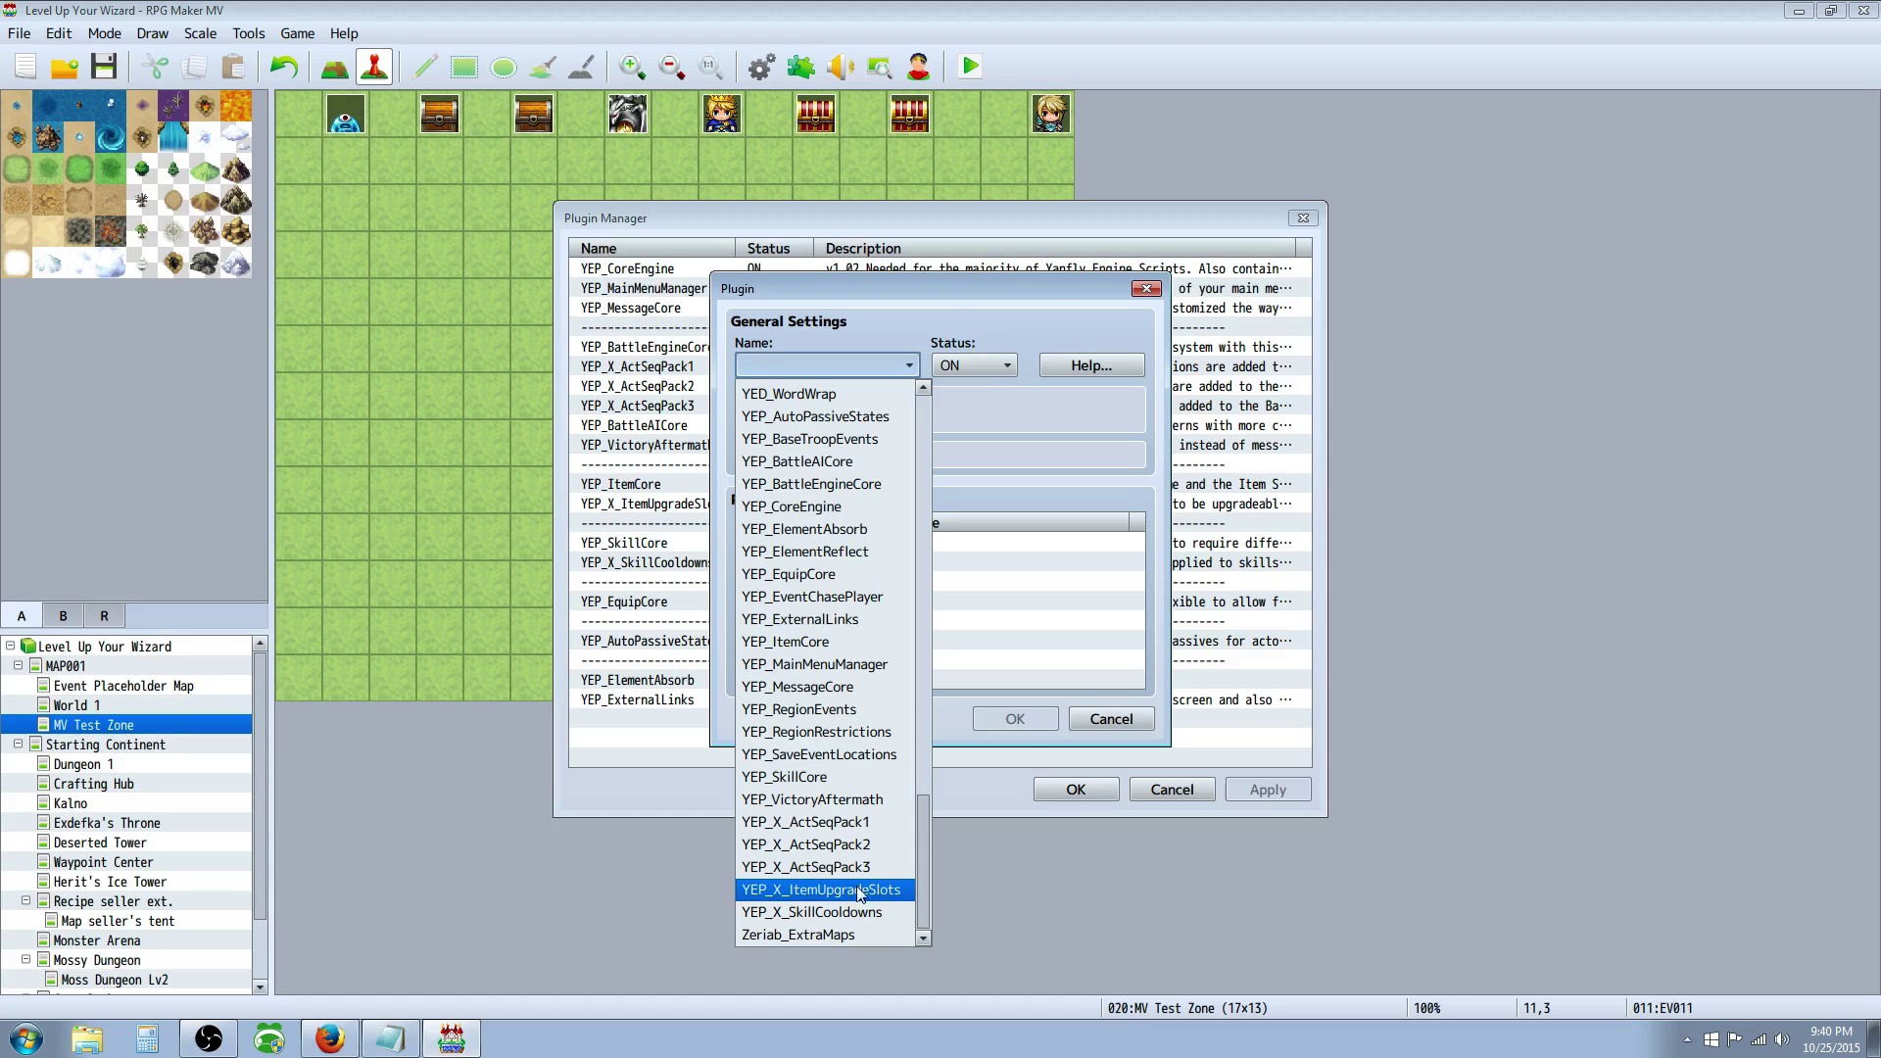
pyautogui.click(1059, 456)
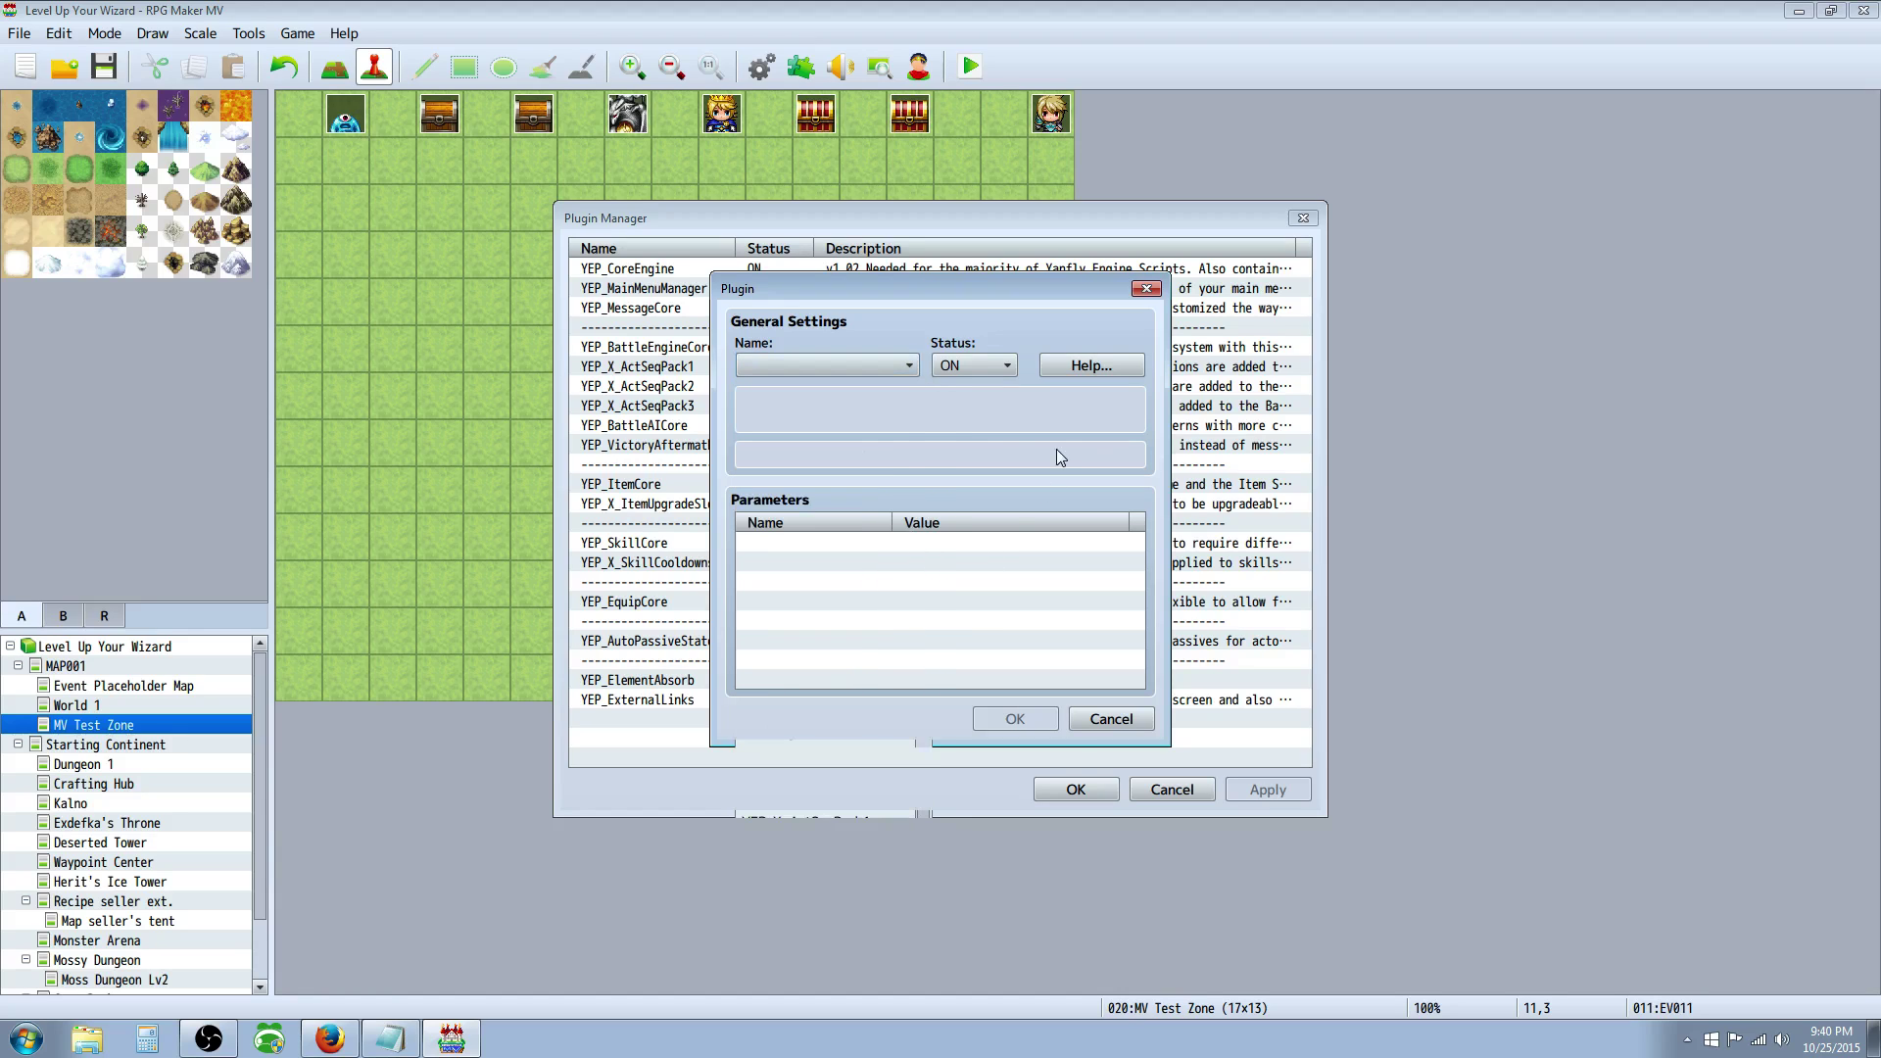
pyautogui.click(1086, 725)
pyautogui.click(672, 487)
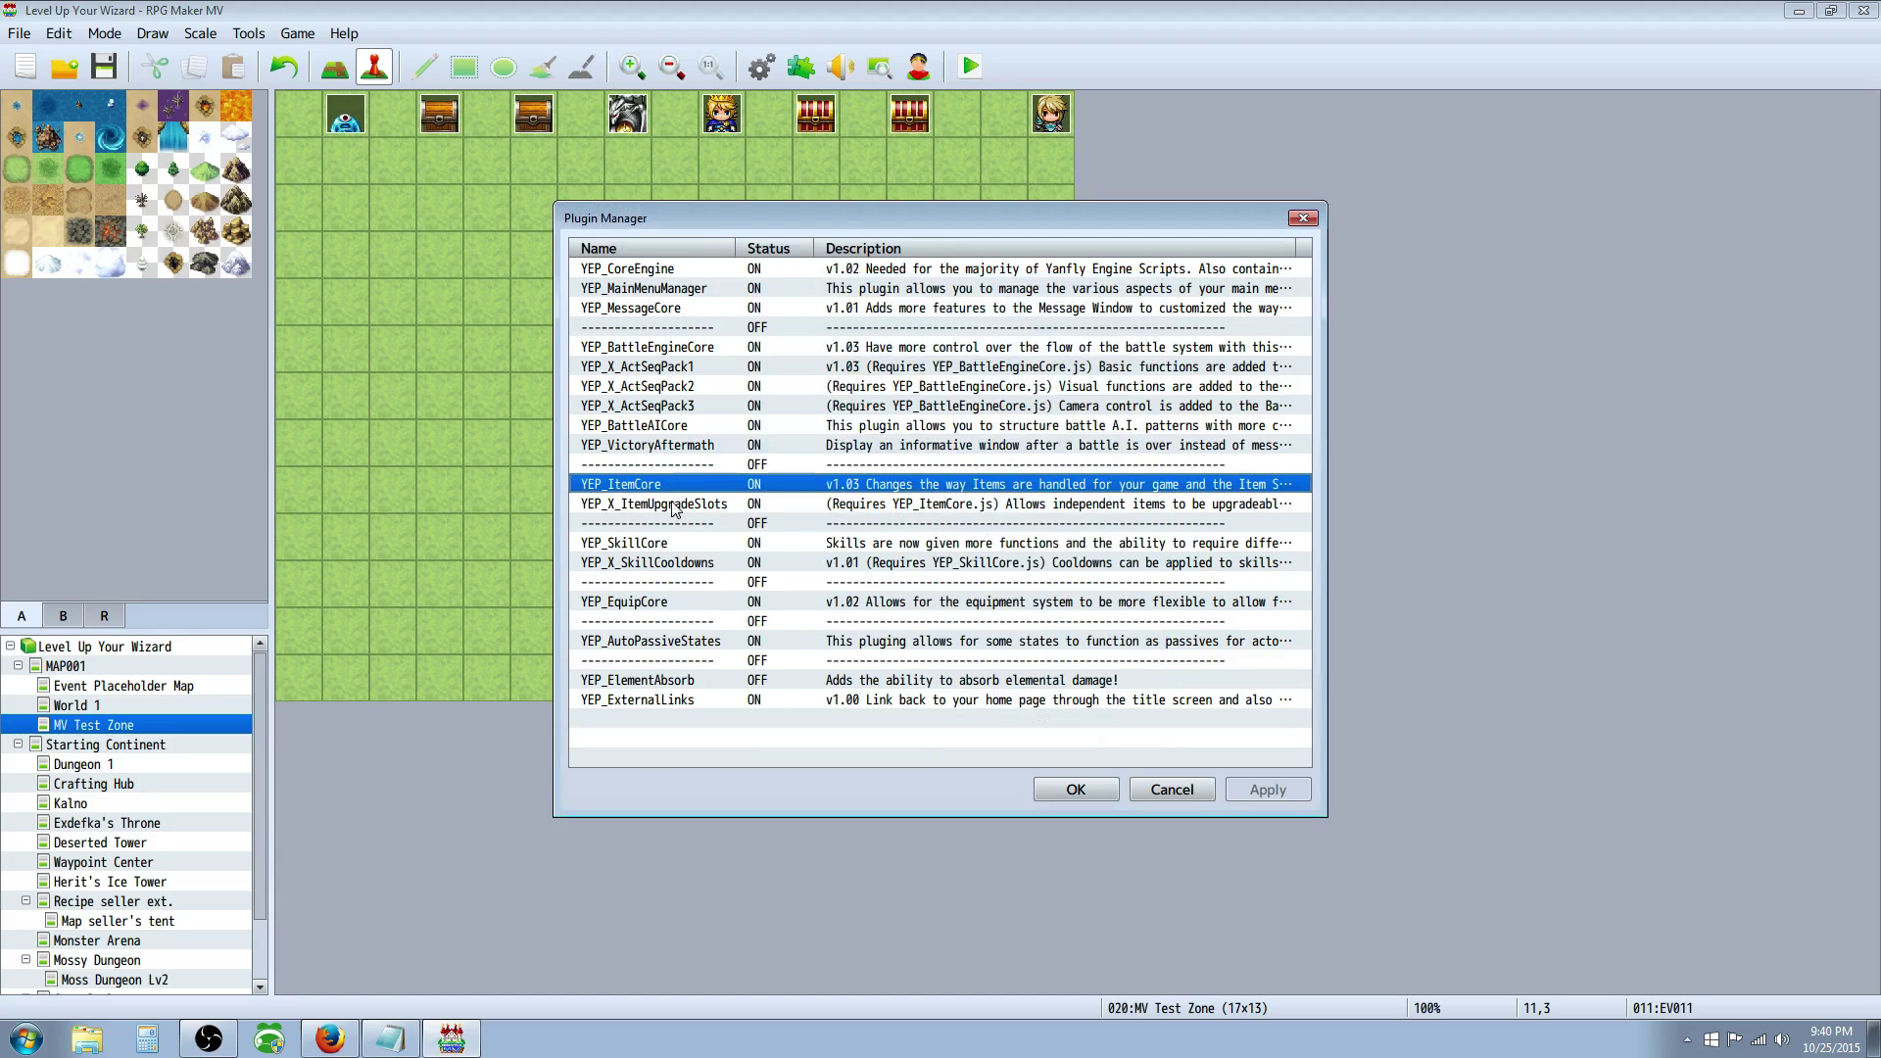
pyautogui.click(672, 504)
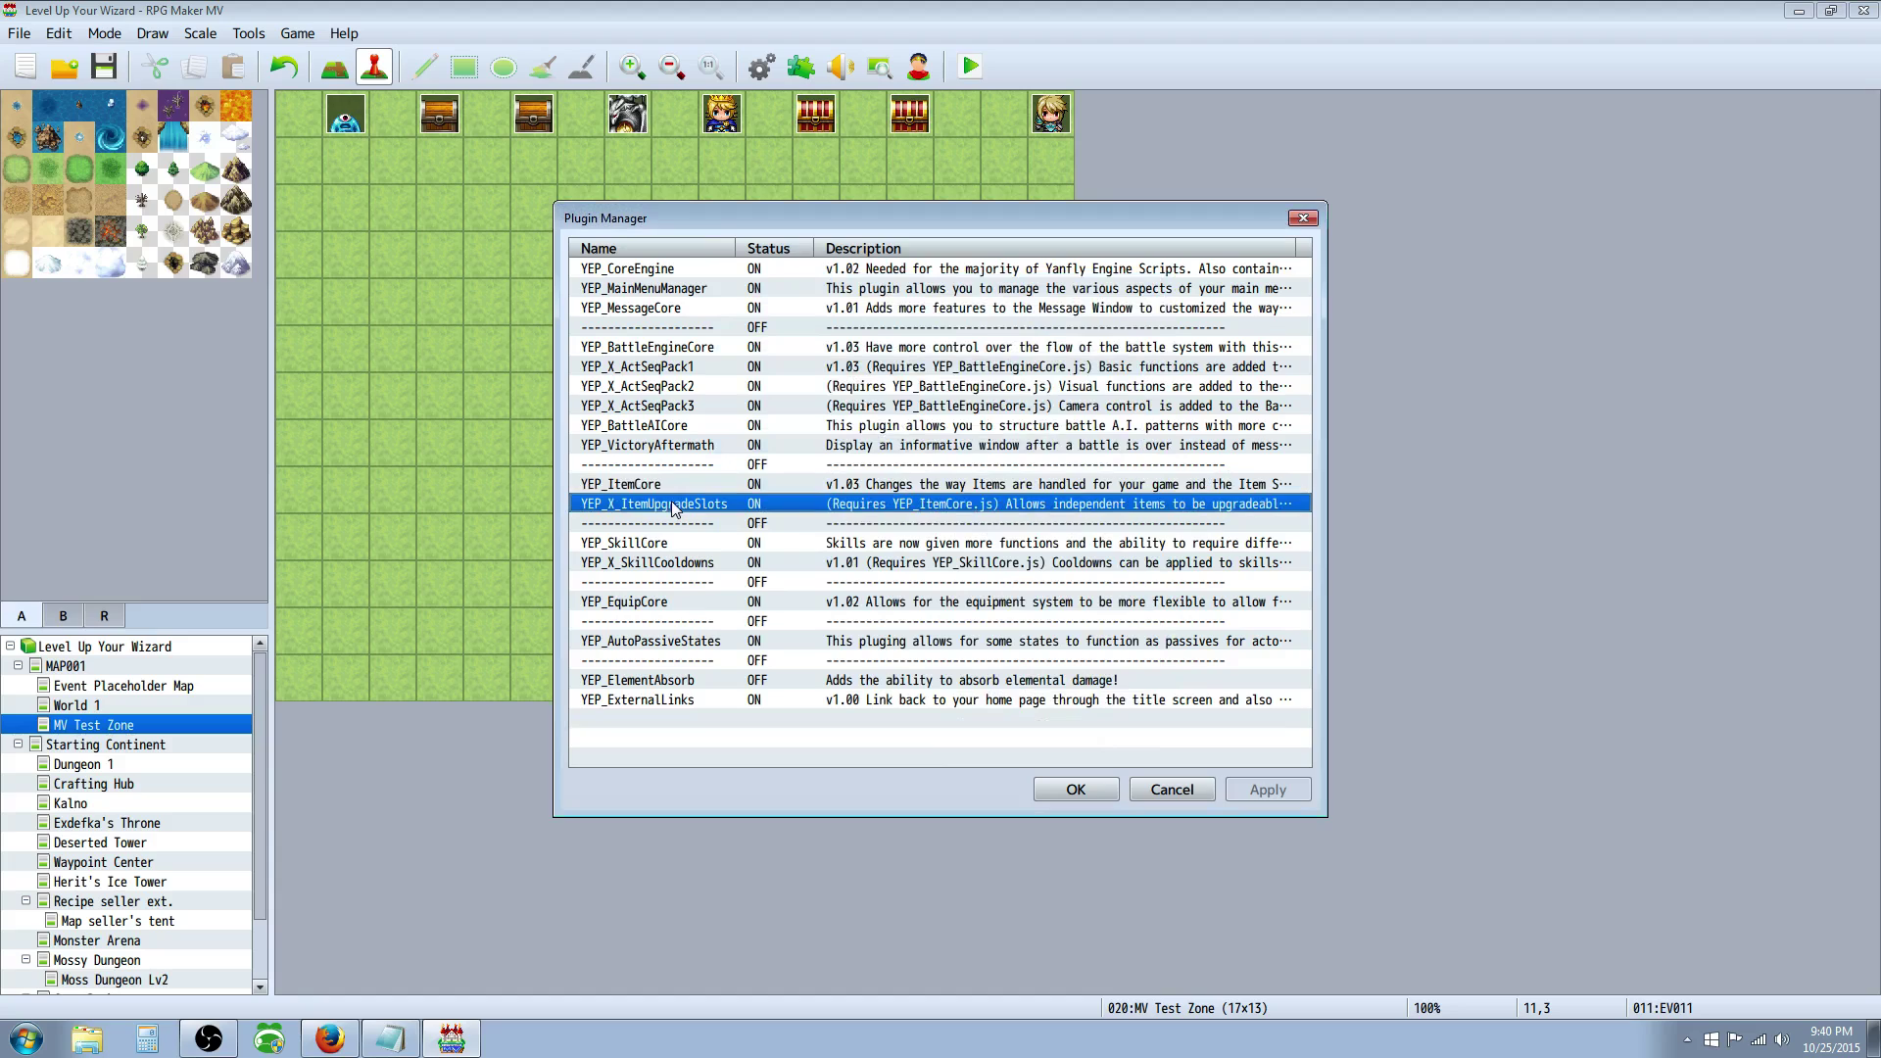
# - Read YEP_ItemCore's help, leave Random Variance at 5, and accept its settings
pyautogui.doubleClick(809, 484)
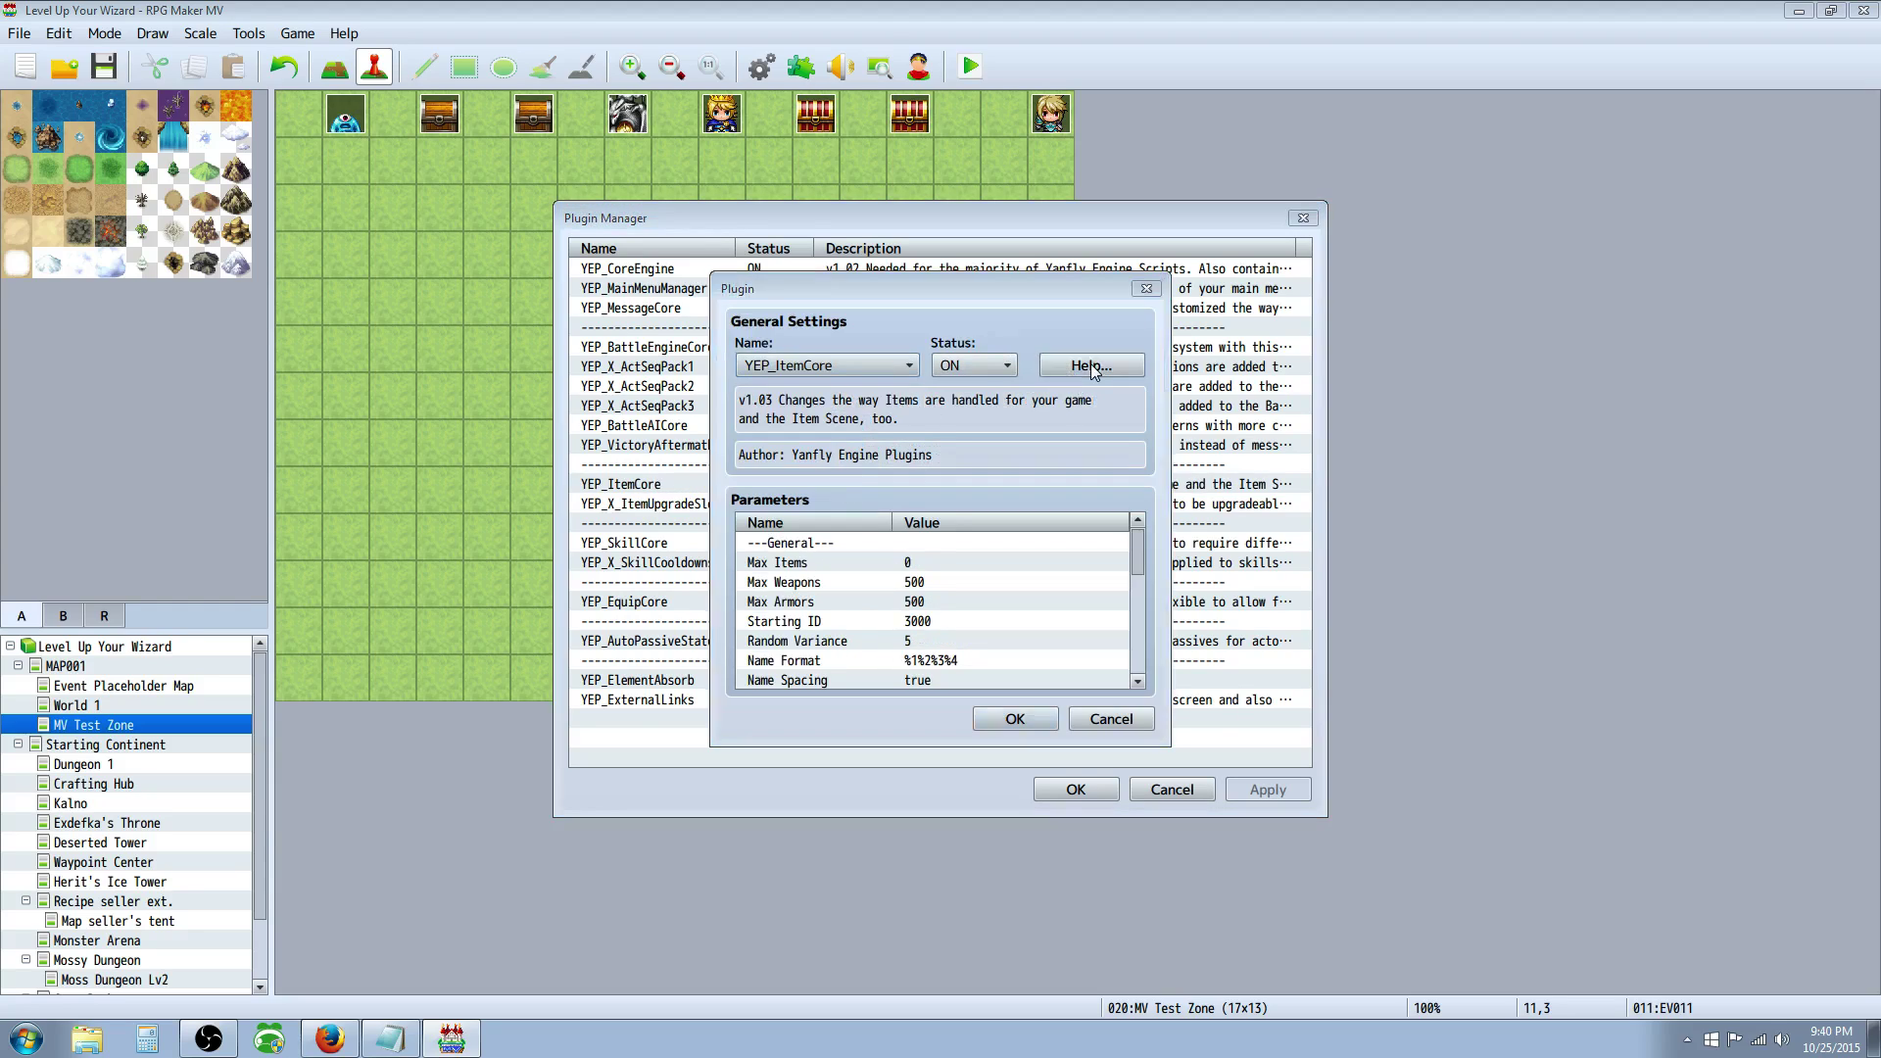
pyautogui.click(1099, 374)
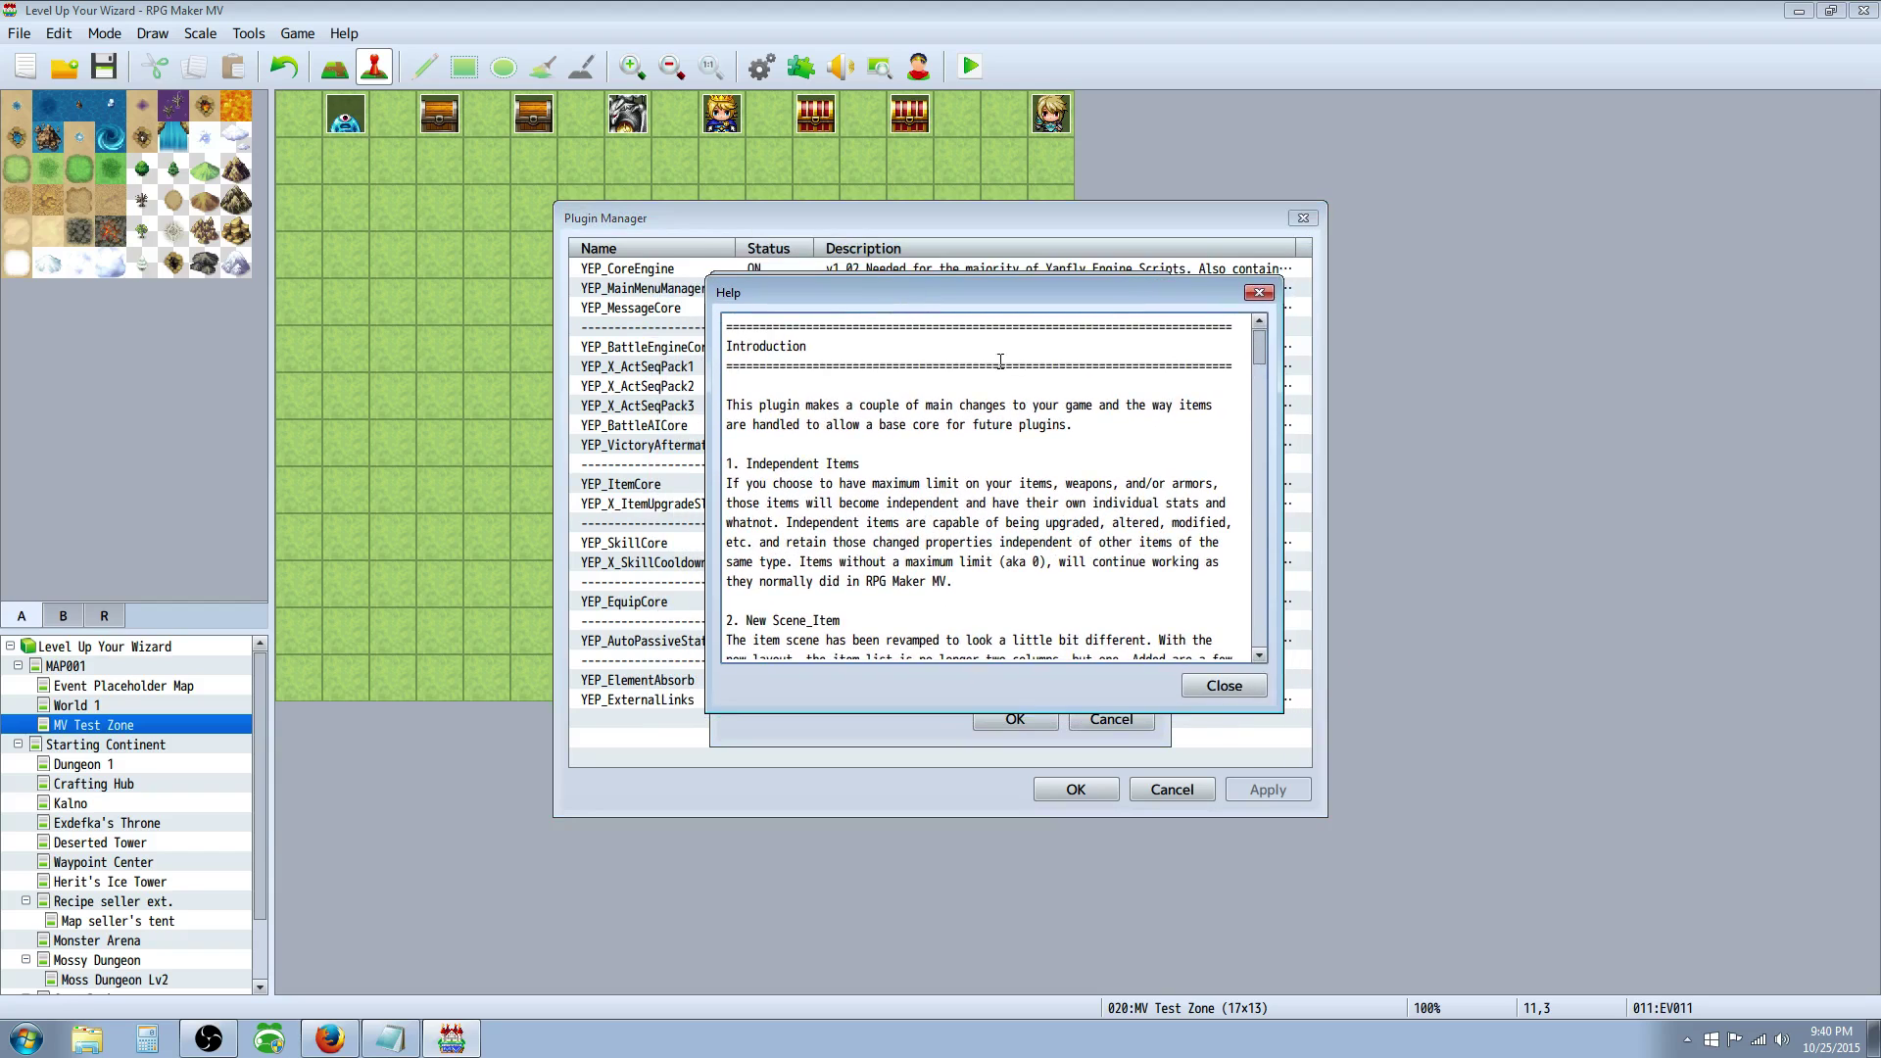
pyautogui.moveTo(1257, 358); pyautogui.dragTo(1257, 600)
pyautogui.click(1223, 685)
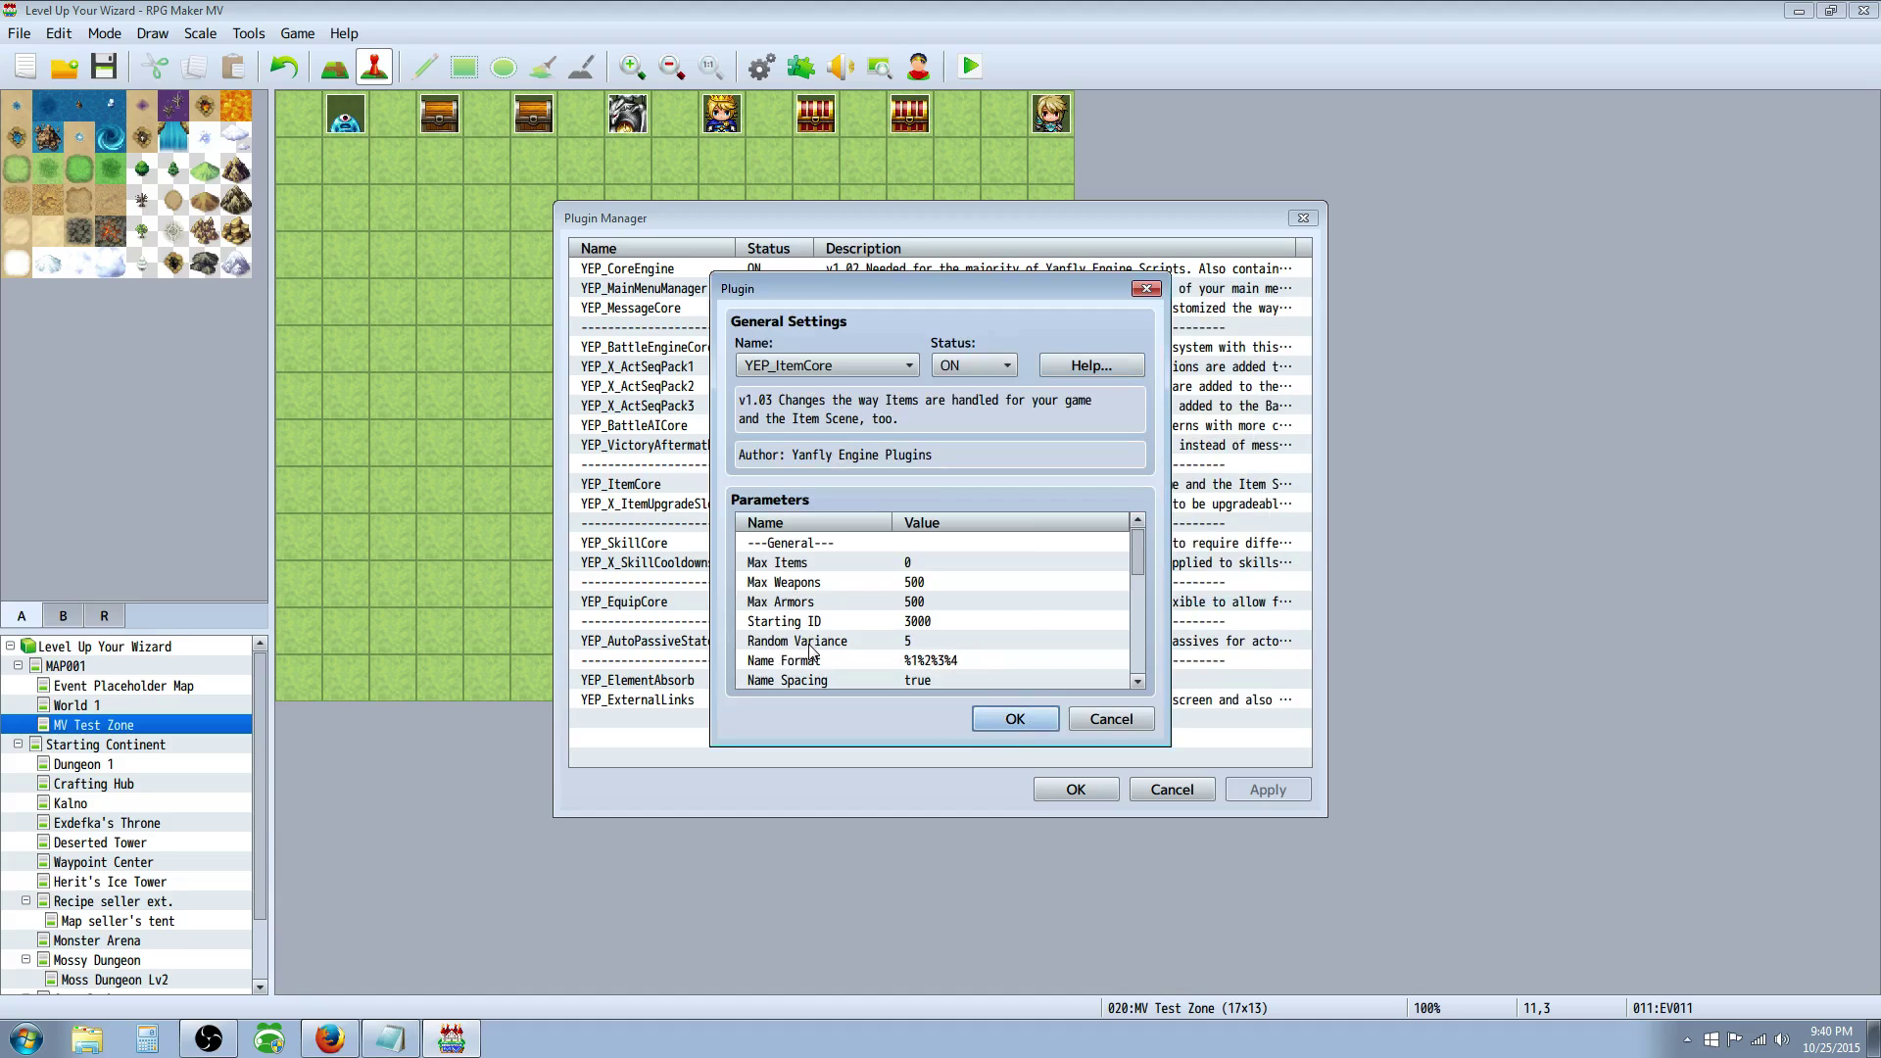
pyautogui.click(846, 642)
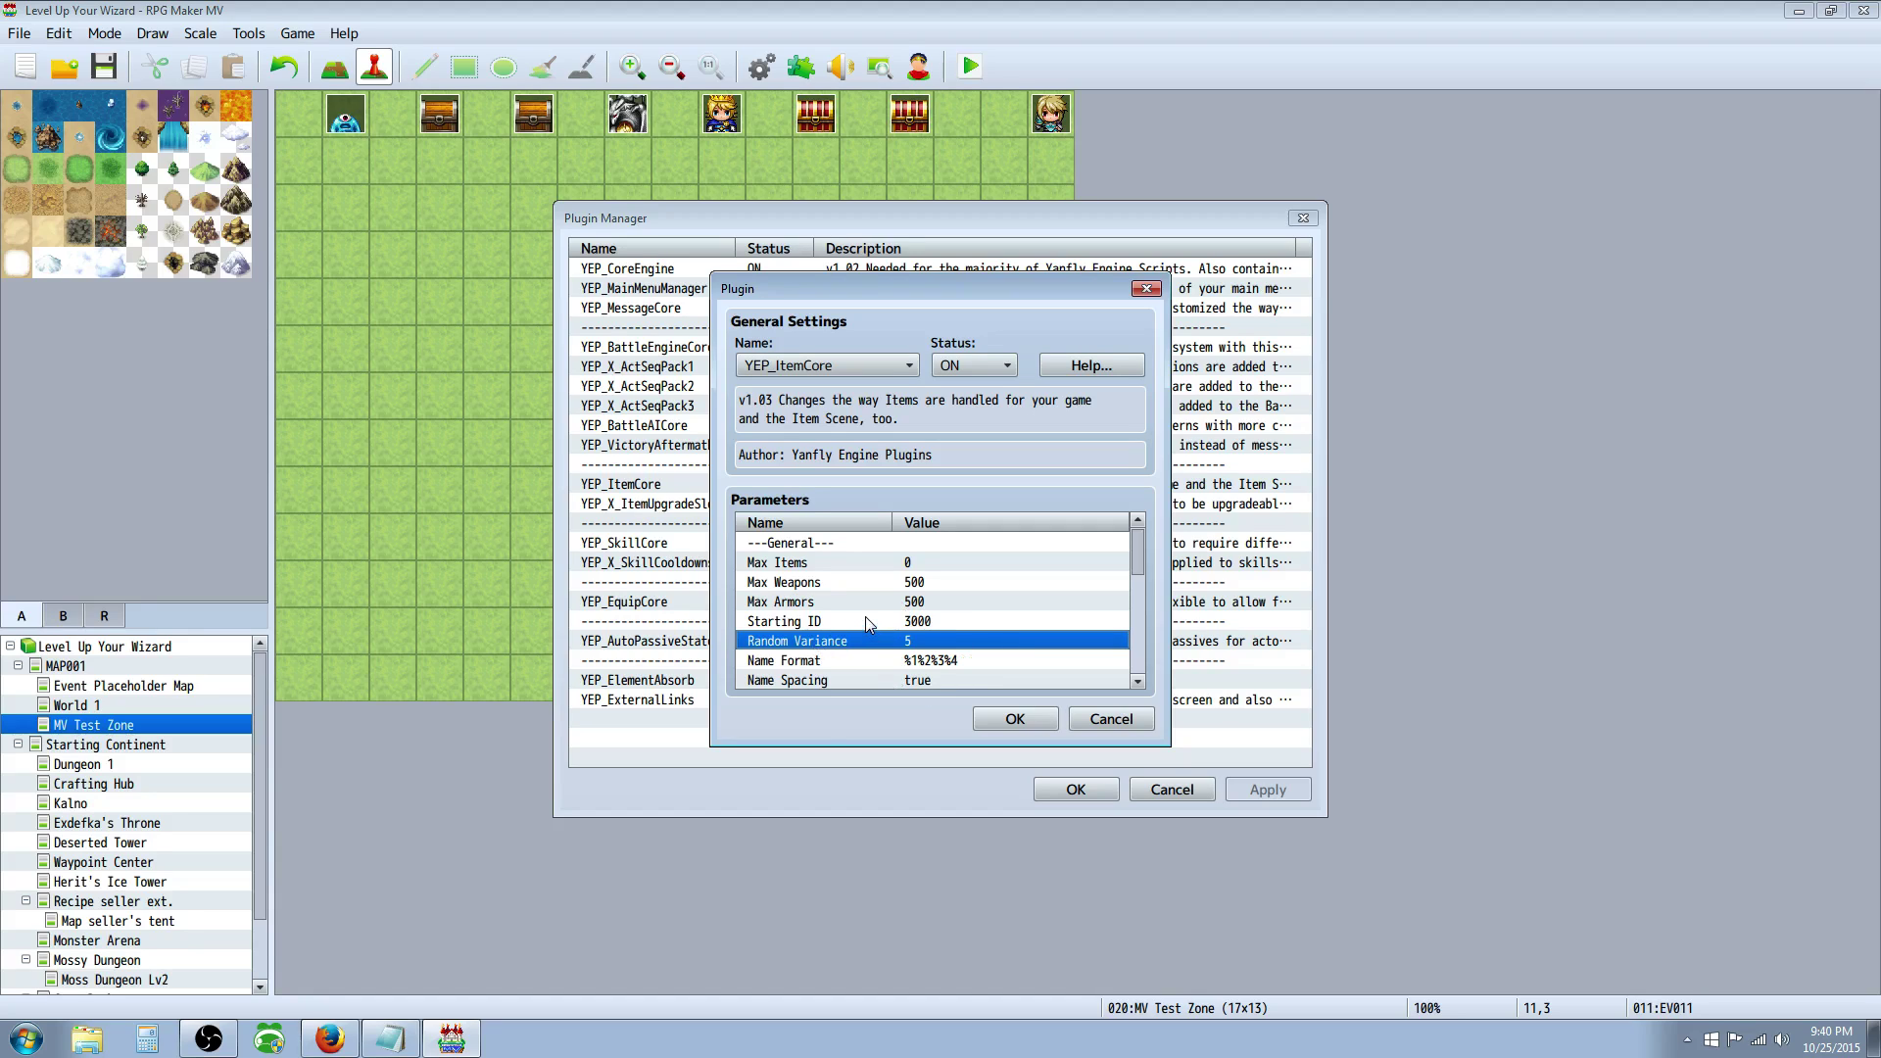
pyautogui.doubleClick(916, 649)
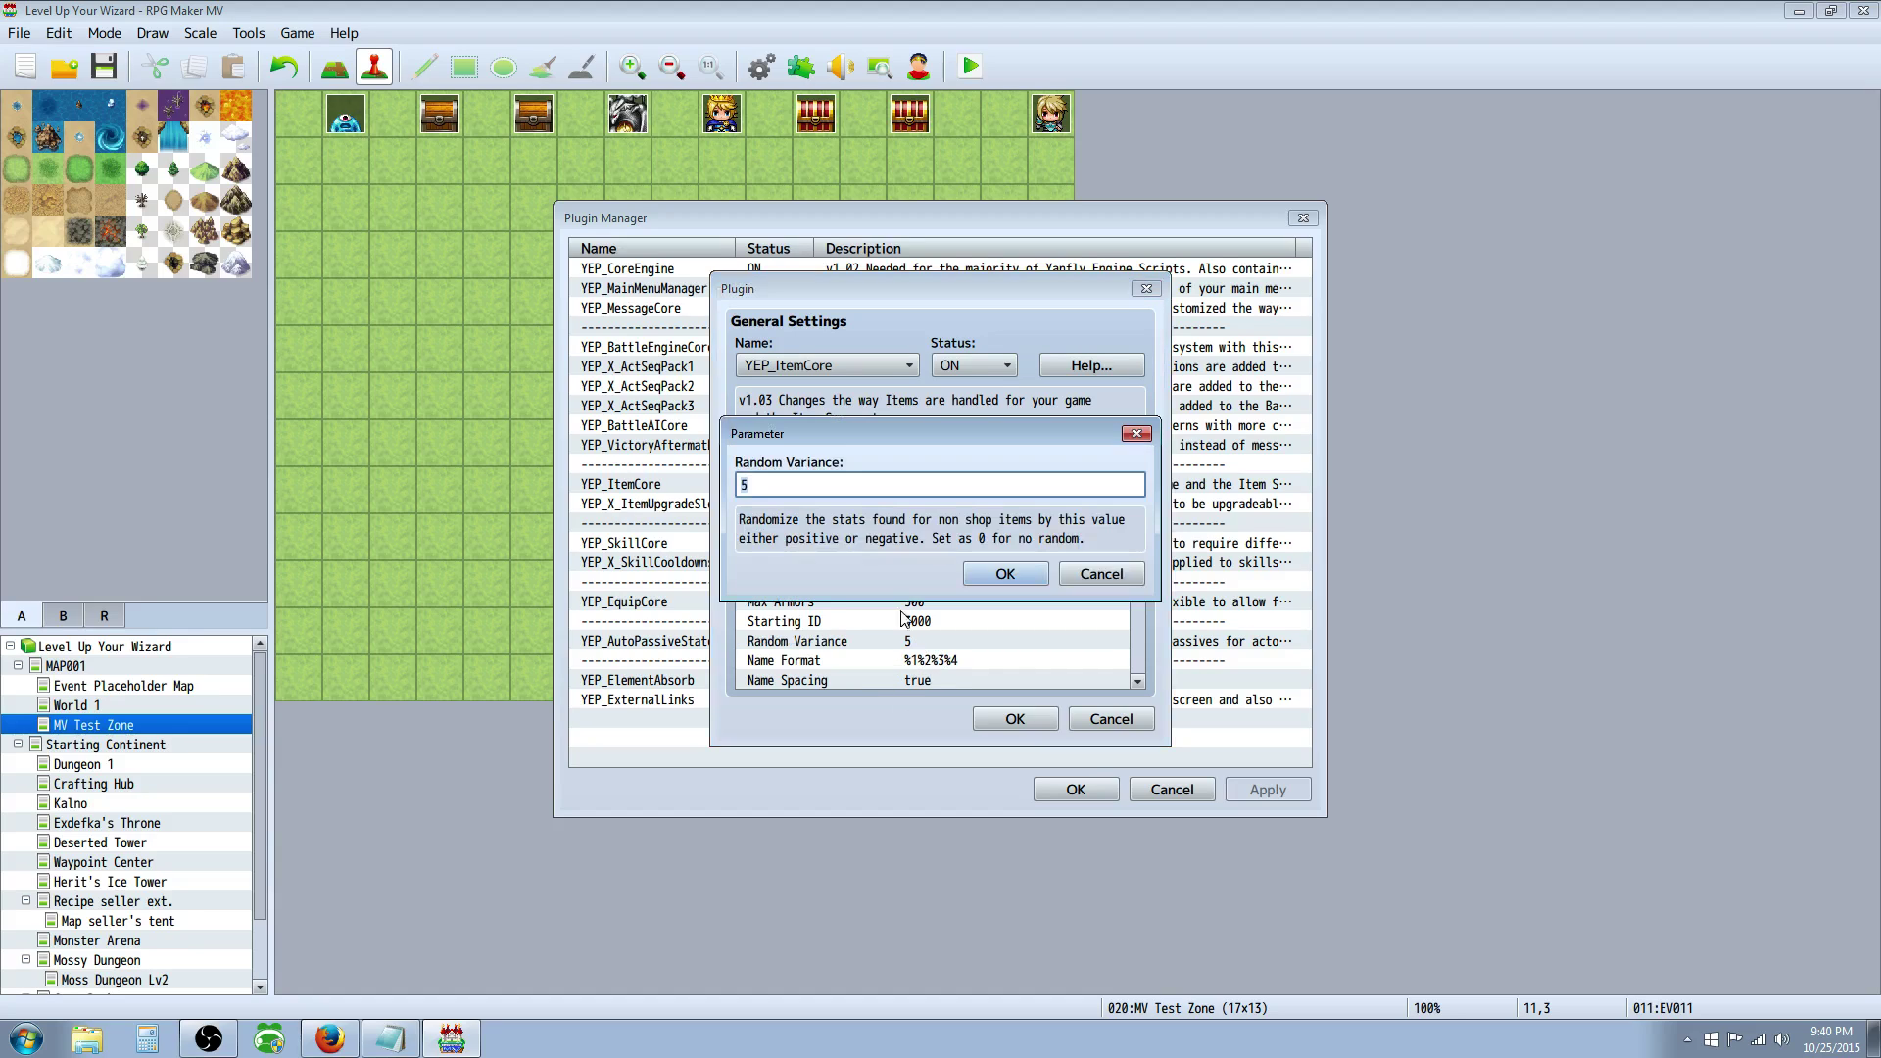
pyautogui.click(1113, 574)
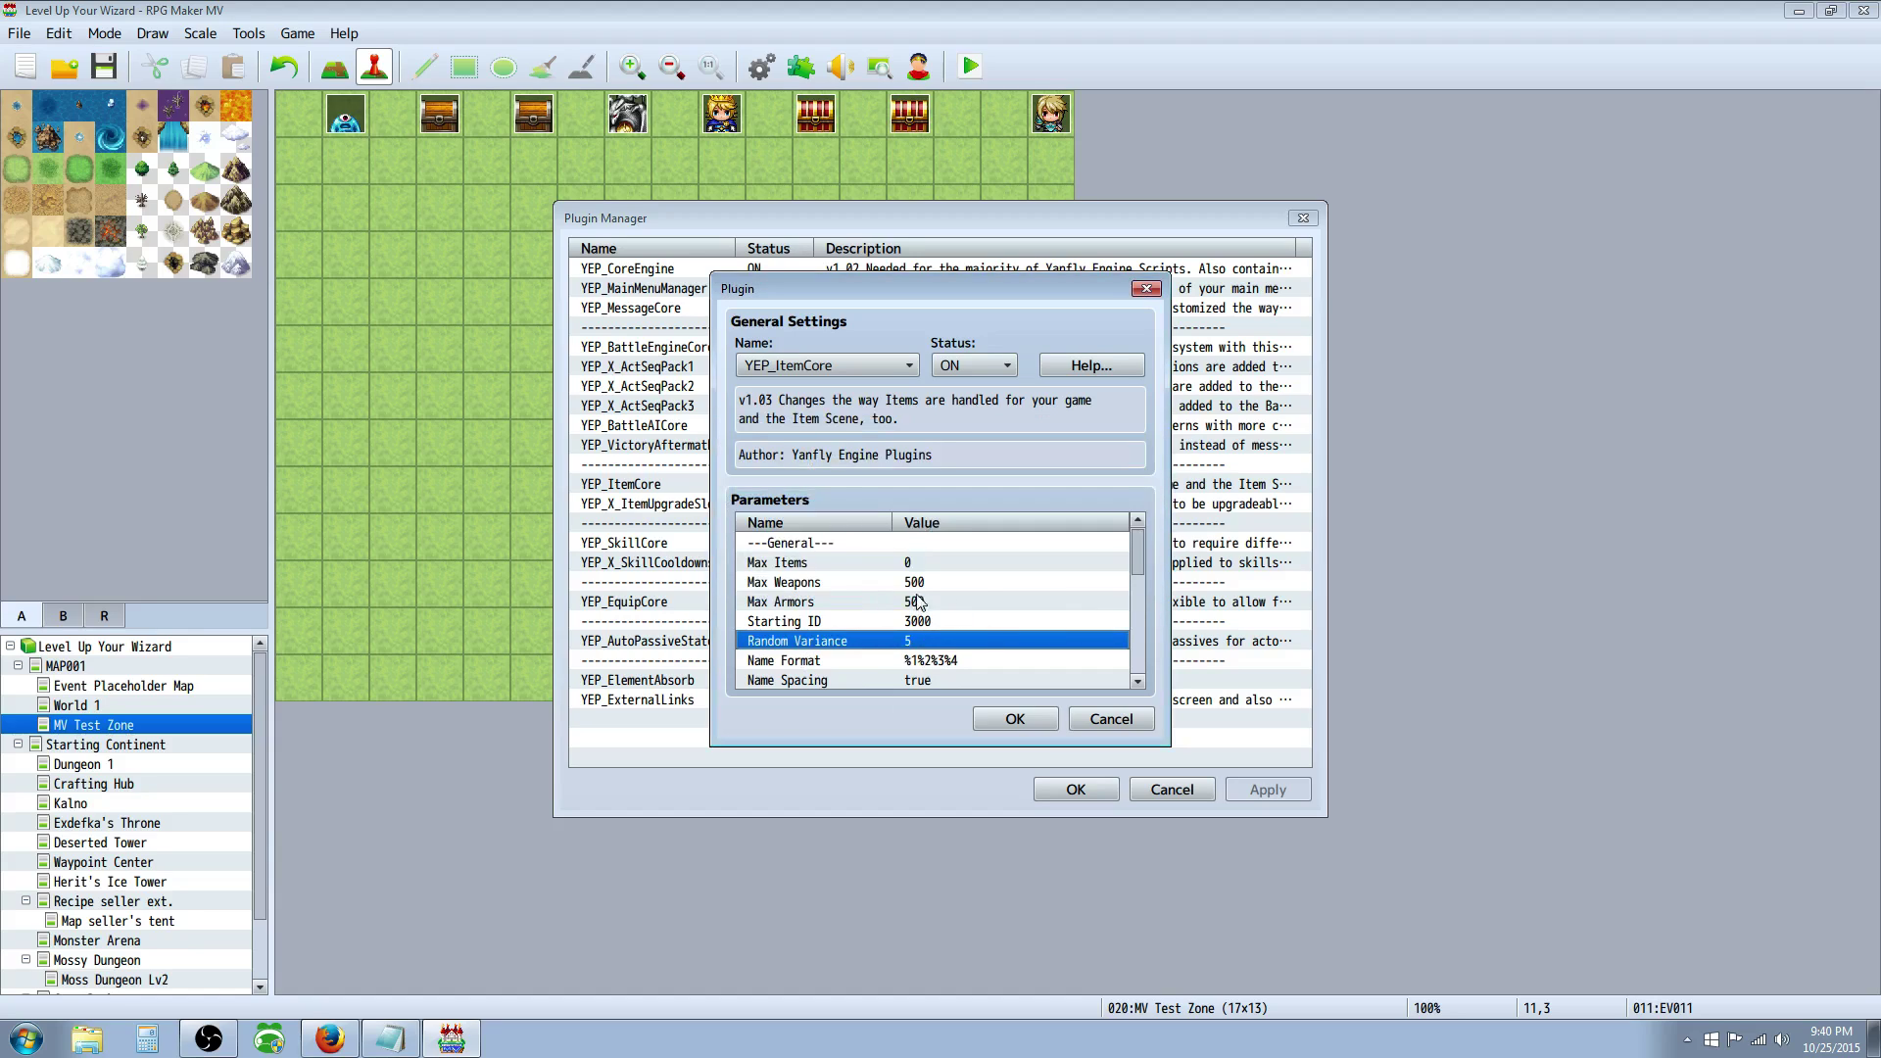
pyautogui.moveTo(1136, 563); pyautogui.dragTo(1136, 649)
pyautogui.click(1019, 725)
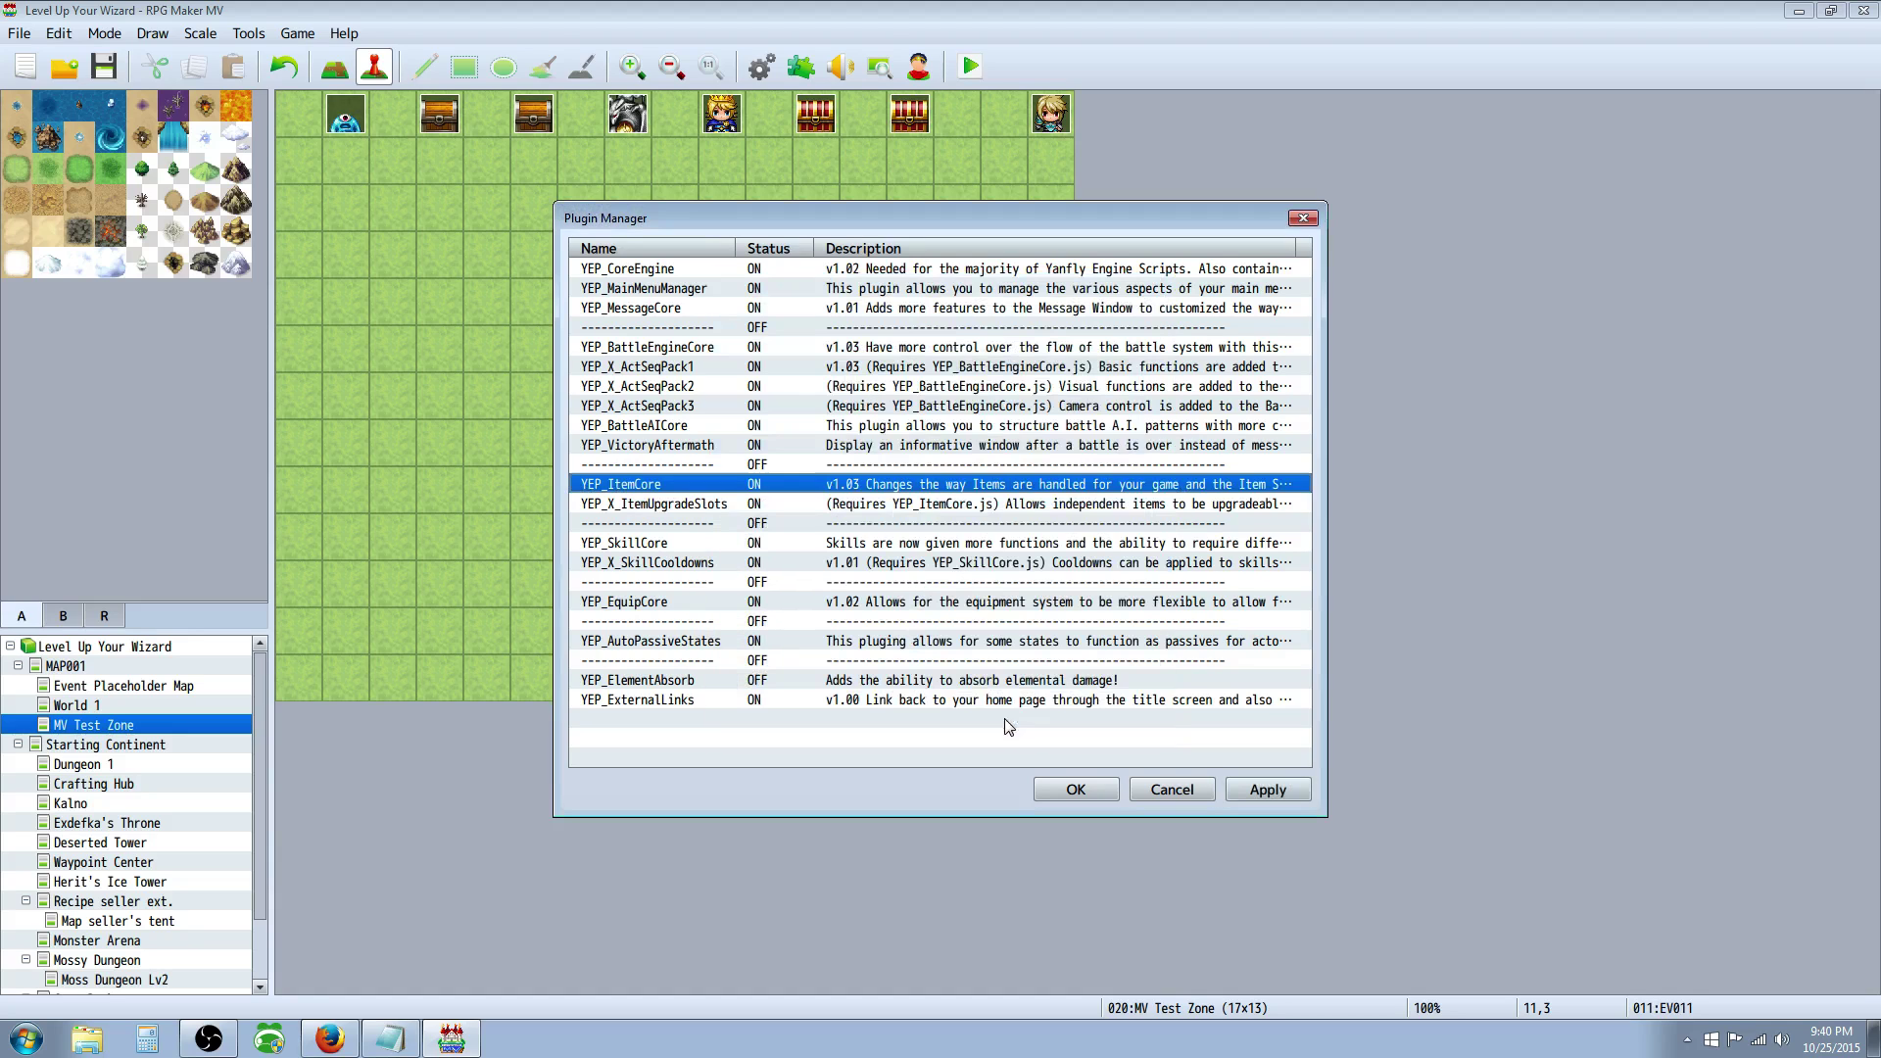
# - Review YEP_X_ItemUpgradeSlots' Default Slots and Slot Variance values, then close the plugin settings and list
pyautogui.doubleClick(674, 508)
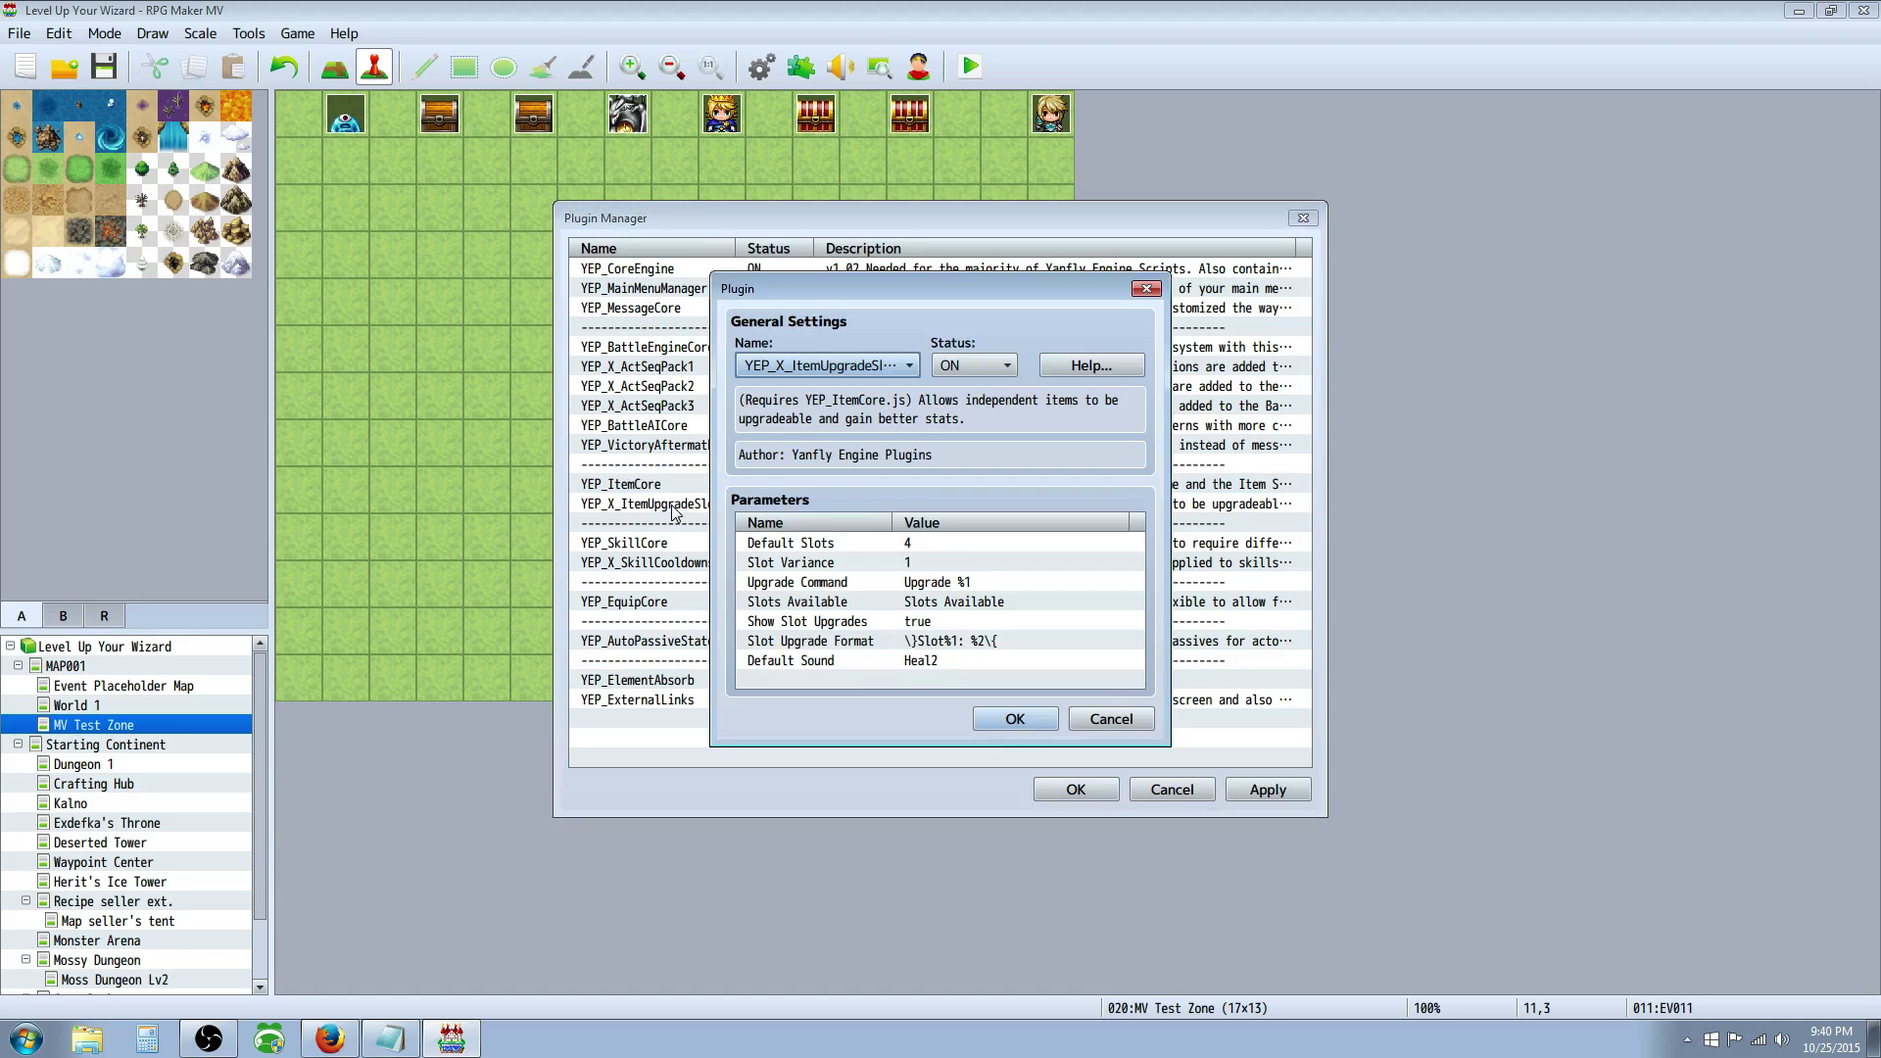
pyautogui.click(935, 544)
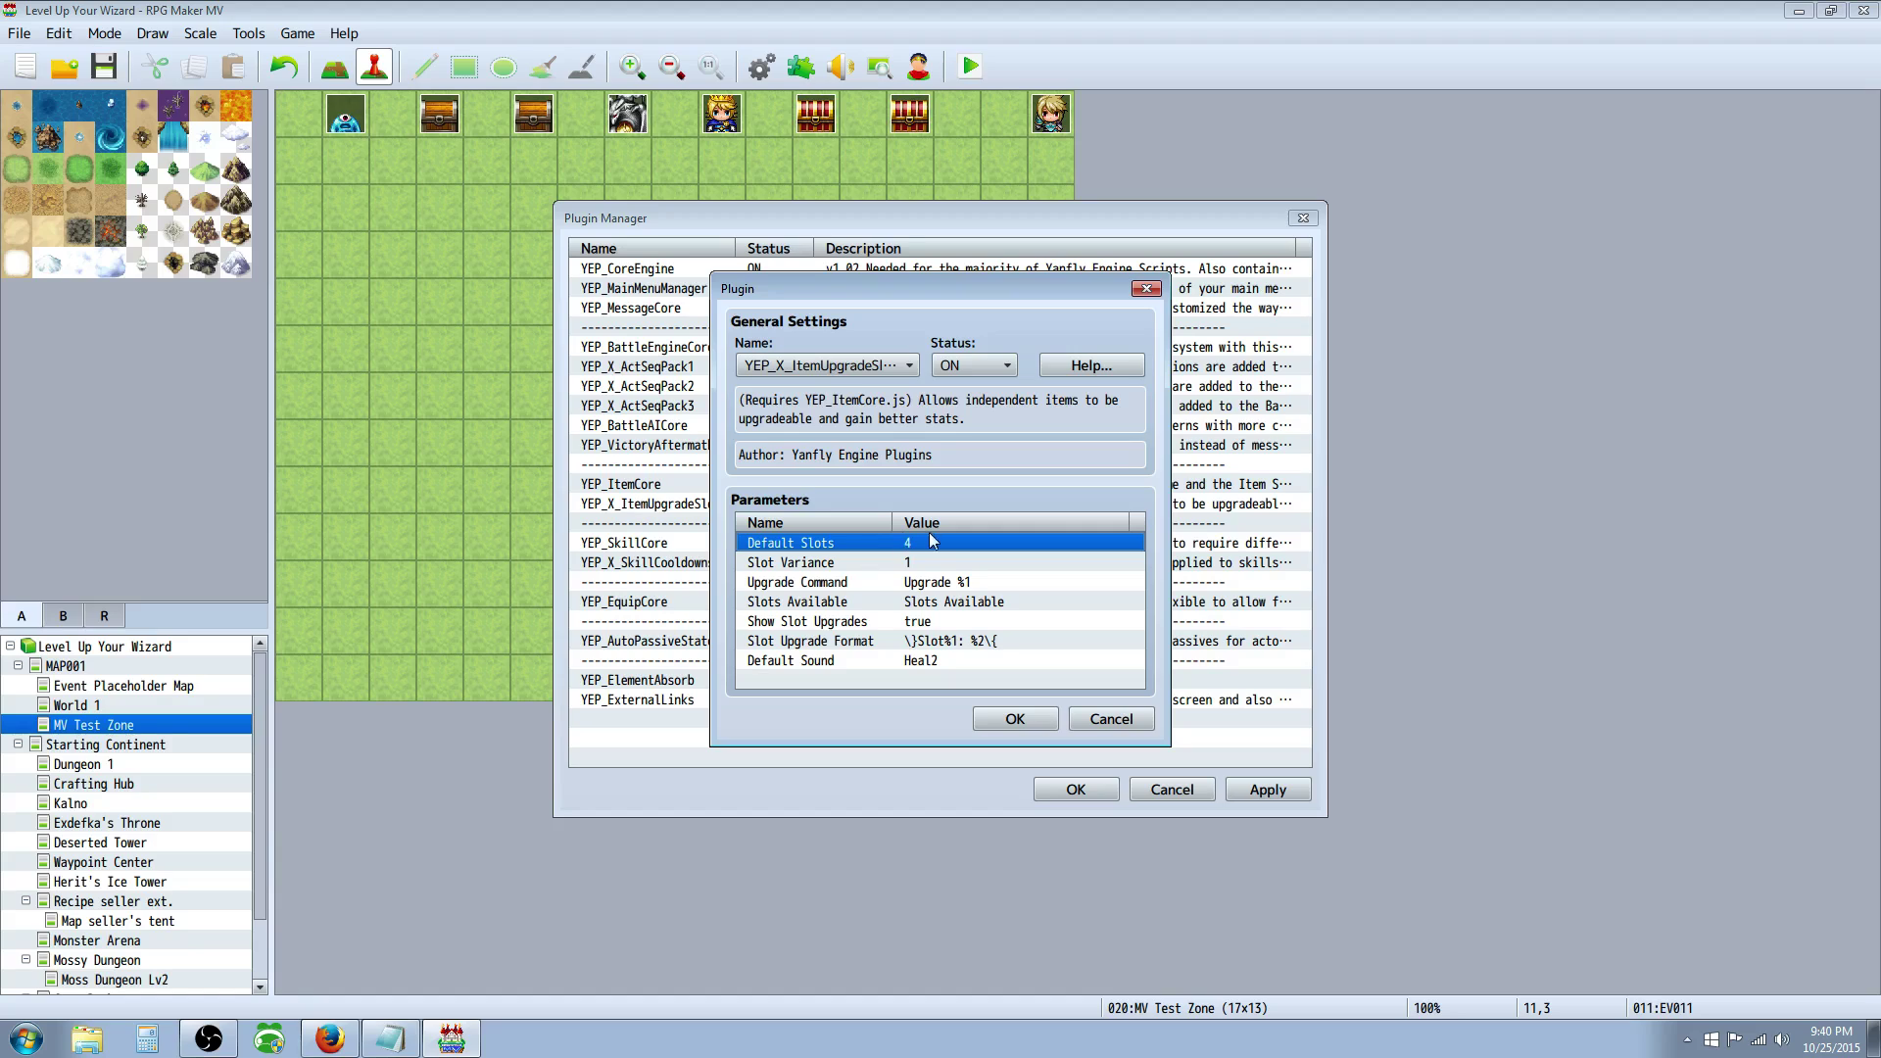
pyautogui.click(919, 563)
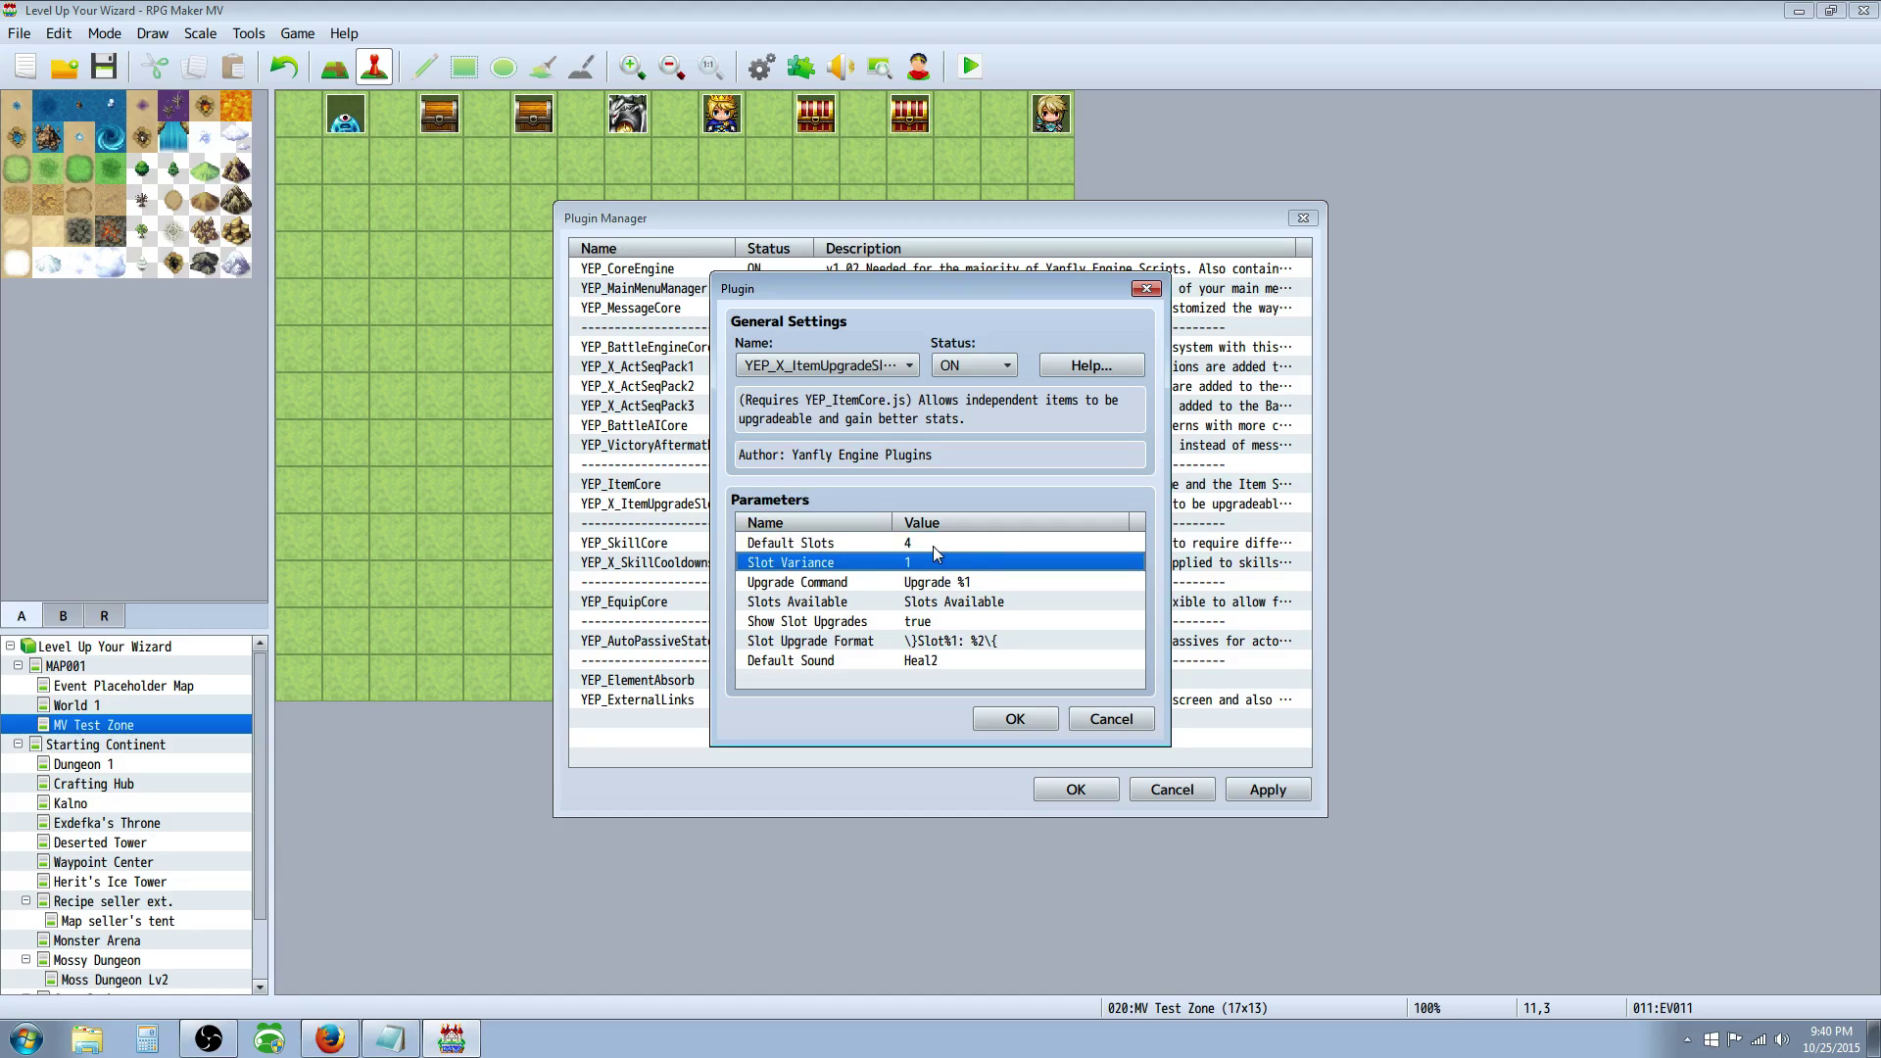
pyautogui.click(922, 546)
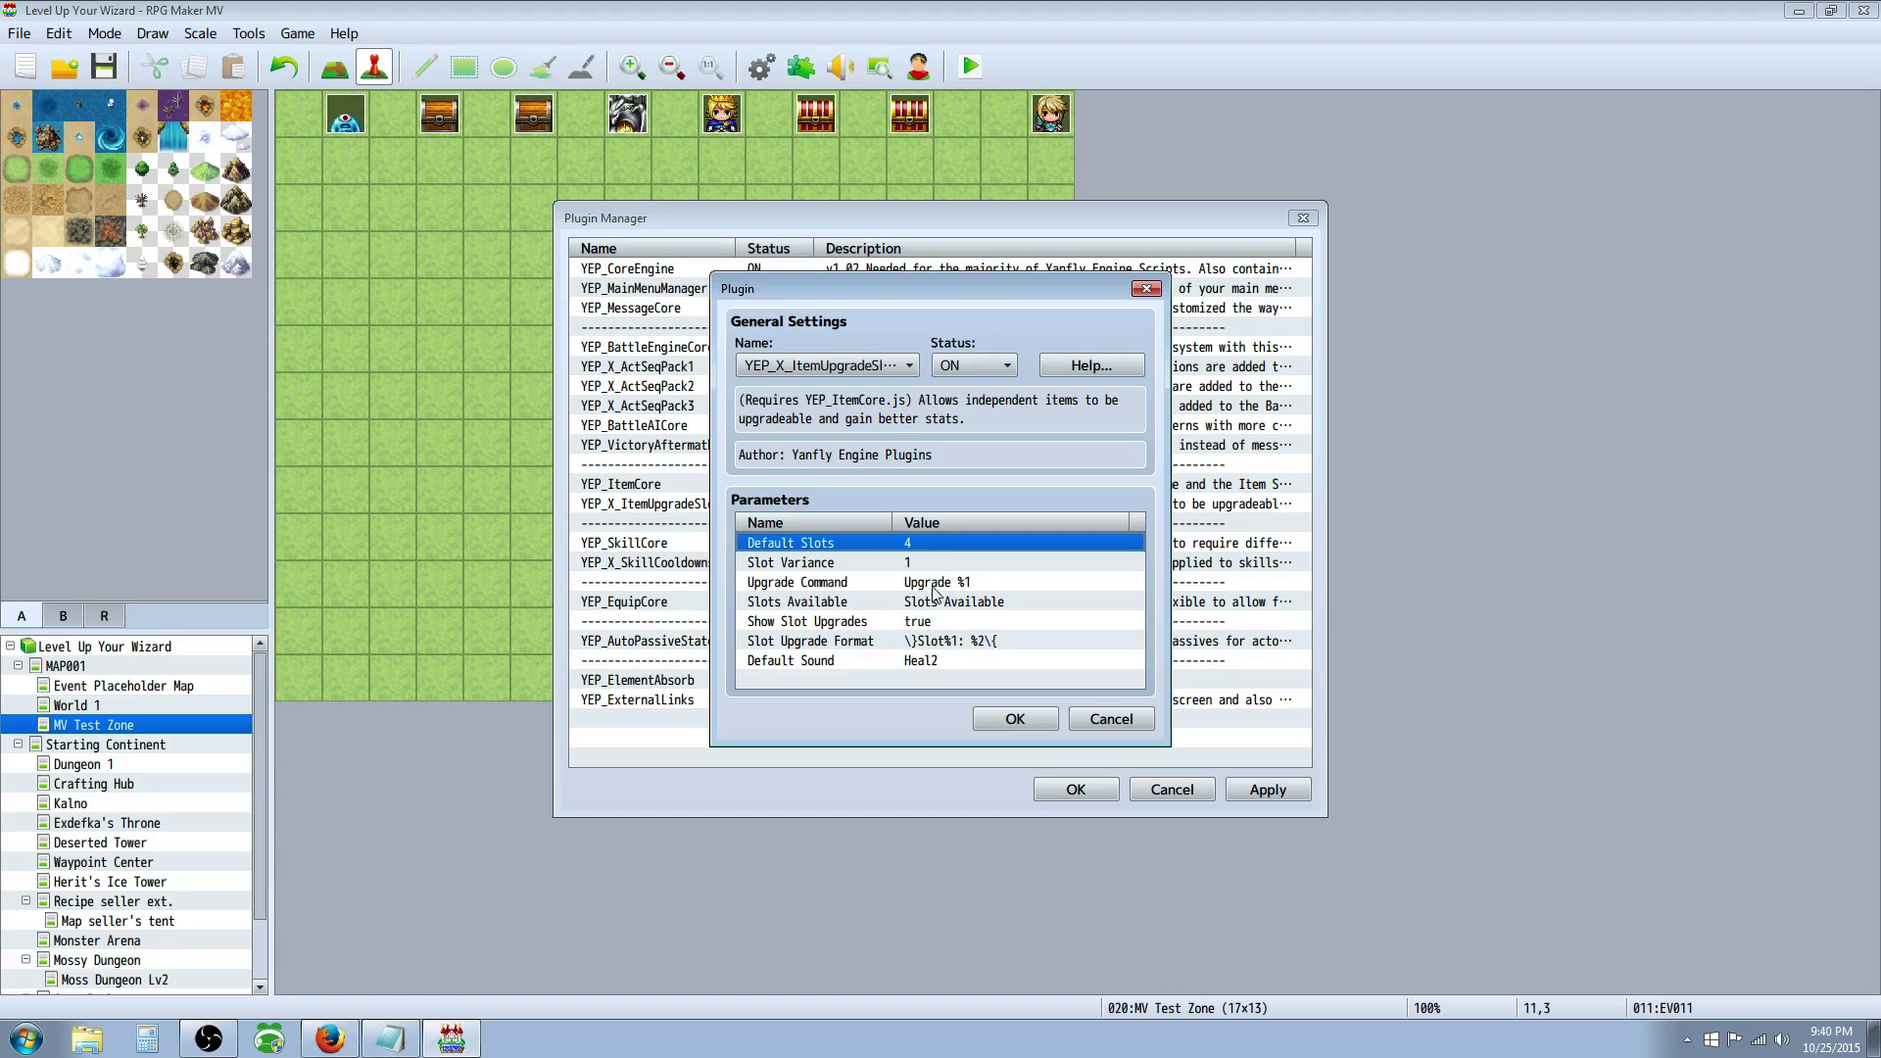
pyautogui.click(970, 569)
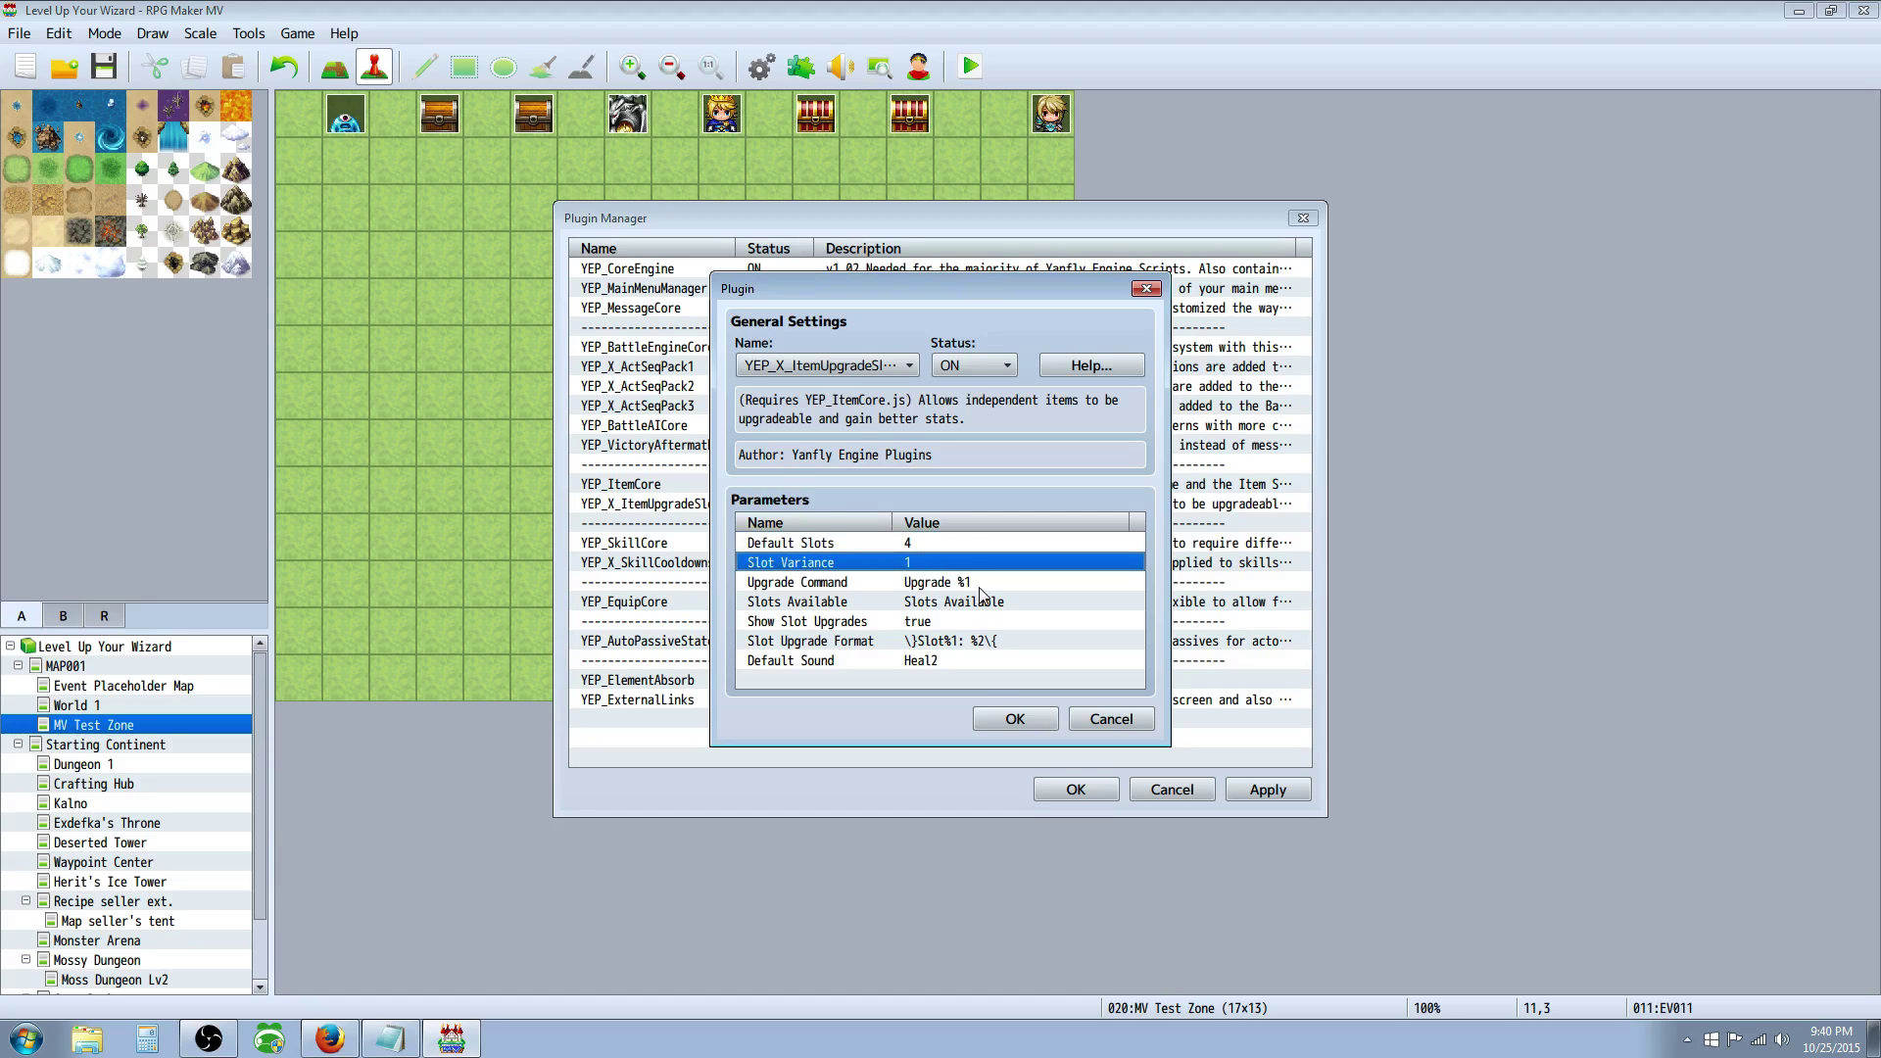
pyautogui.click(1015, 721)
pyautogui.click(1076, 789)
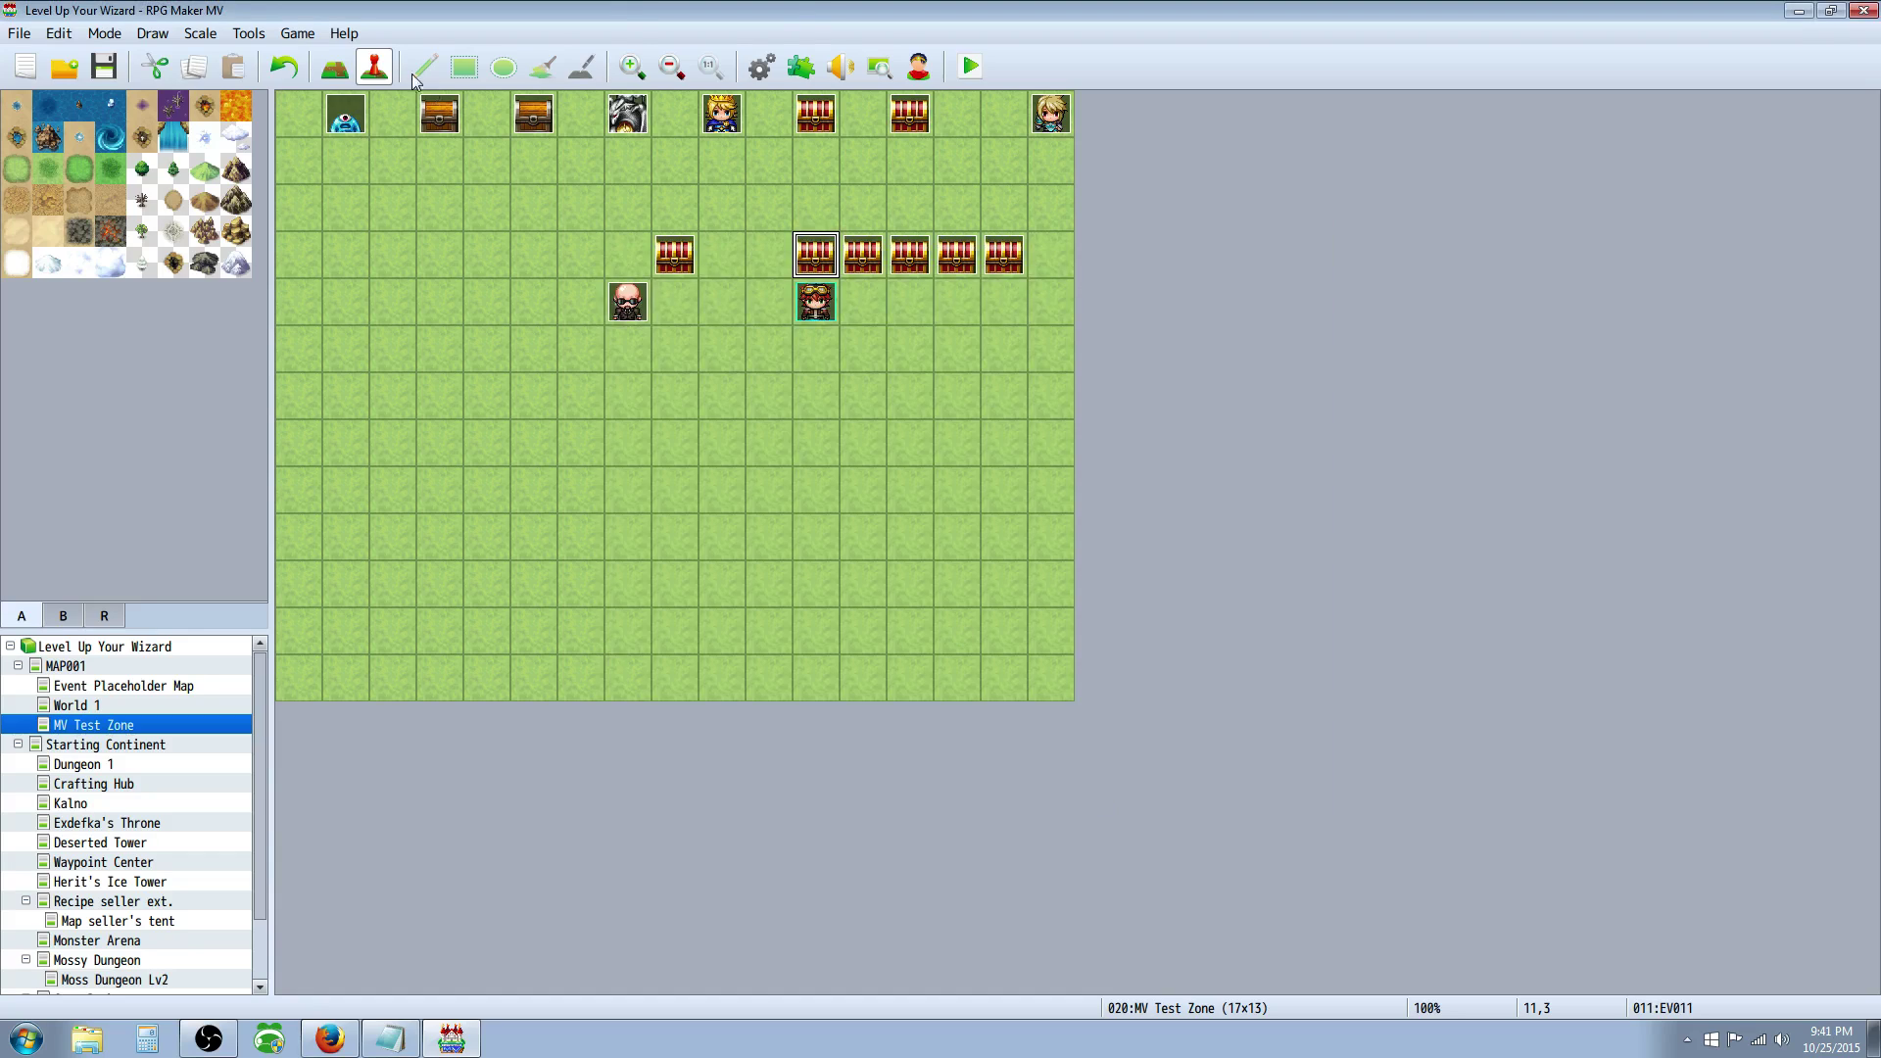
# - In the Database Items list, review the Zodiak Enchantment and ATK Sphere notes and open Change Maximum
pyautogui.click(761, 67)
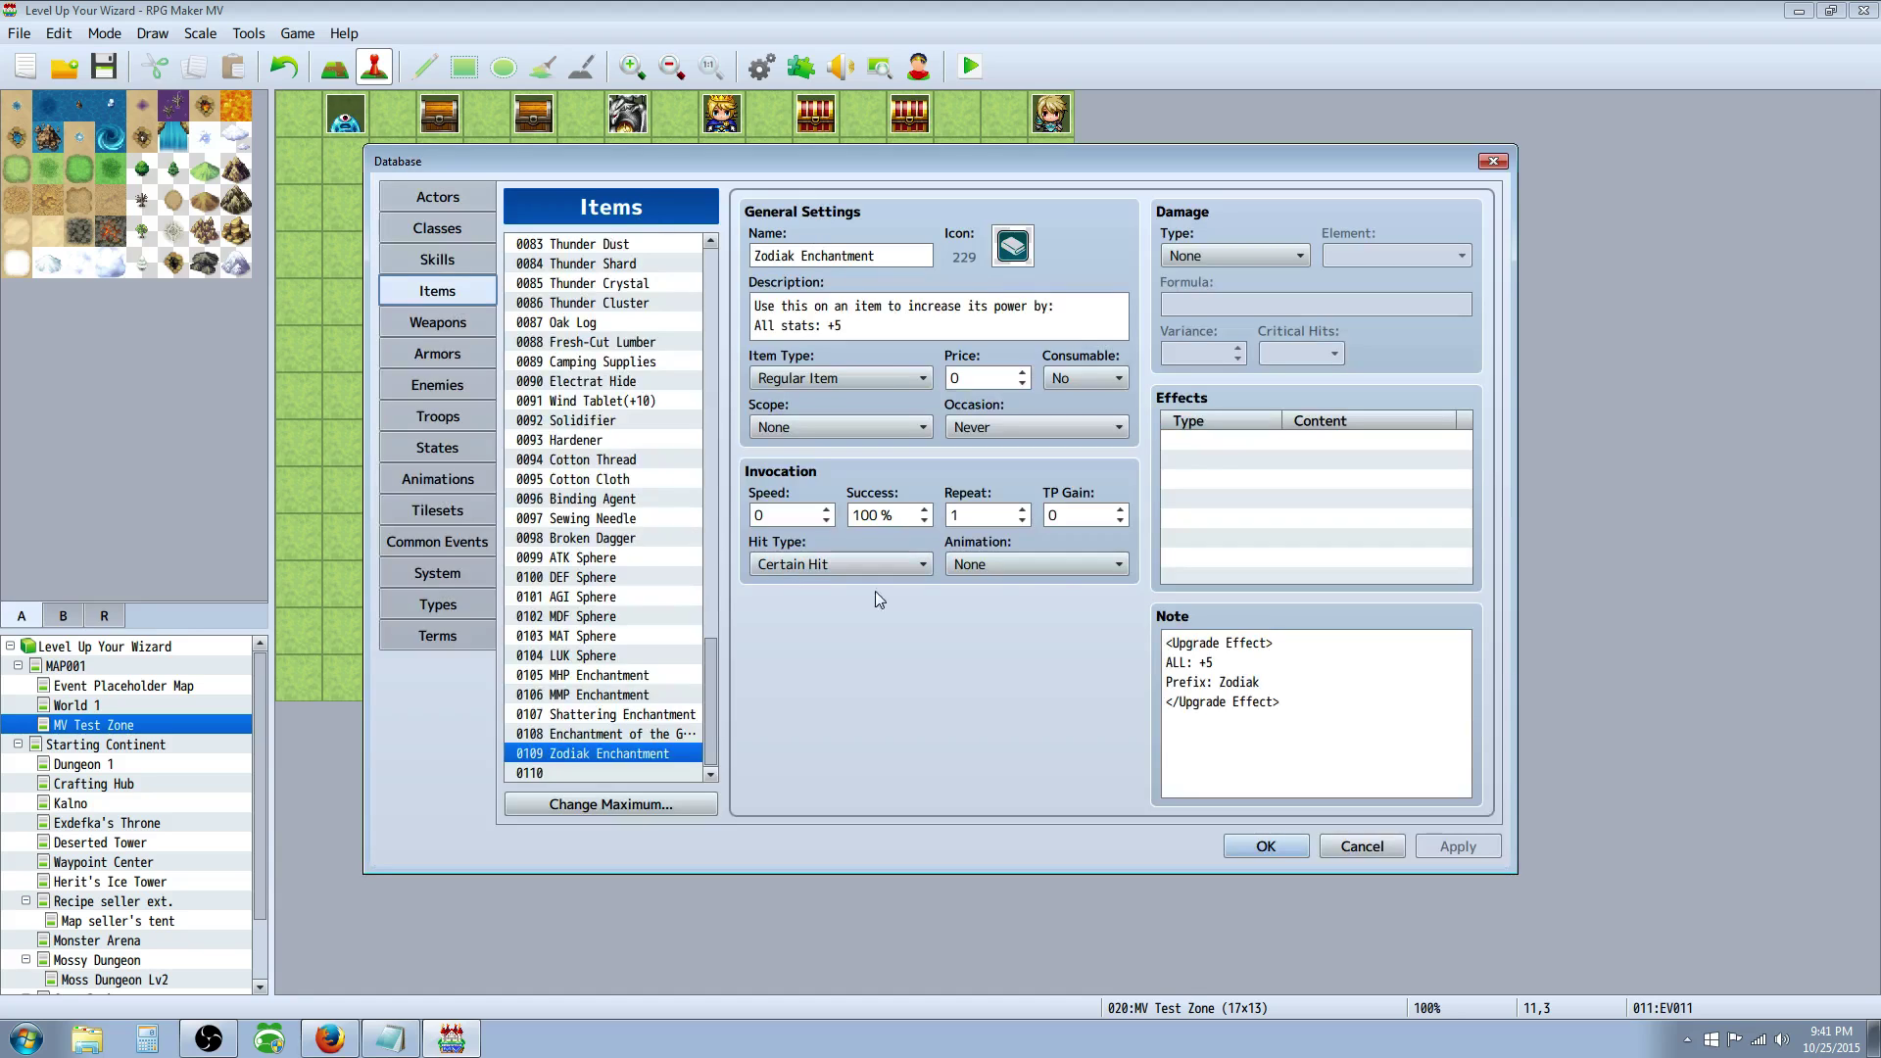
pyautogui.click(1201, 629)
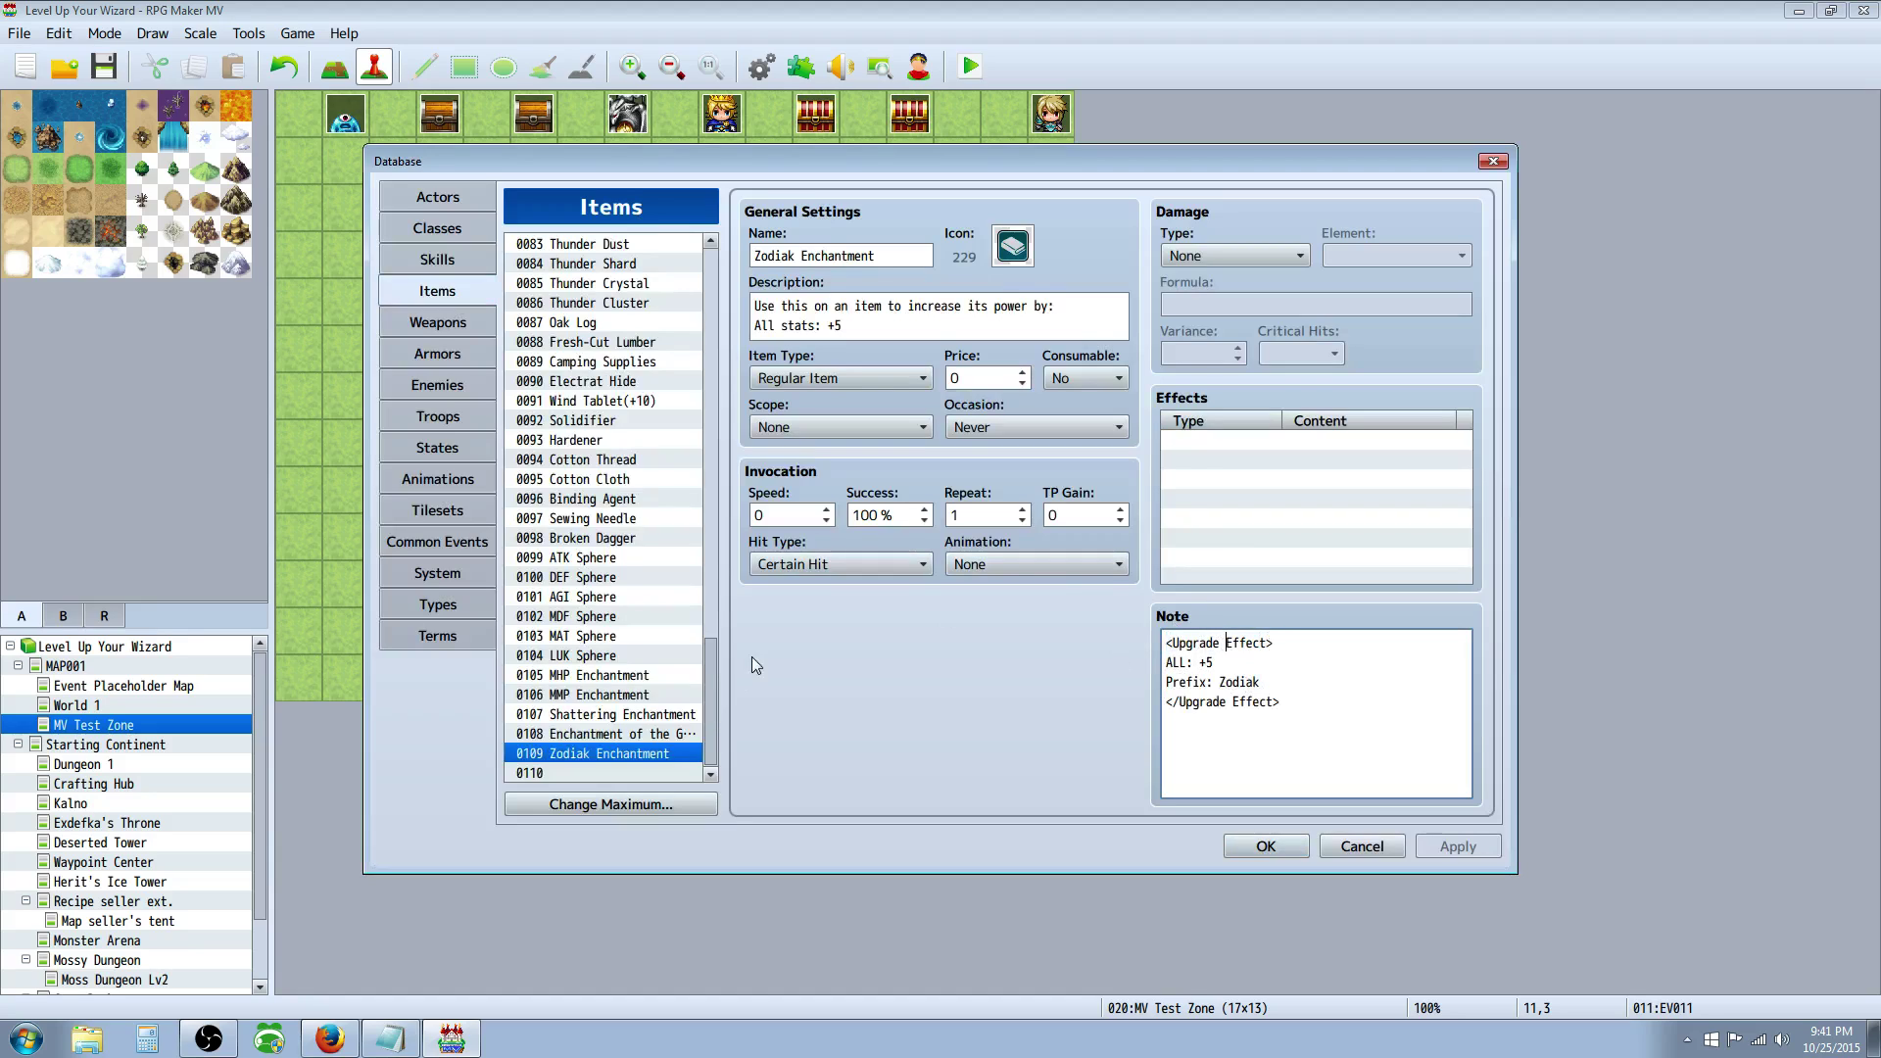
pyautogui.click(584, 558)
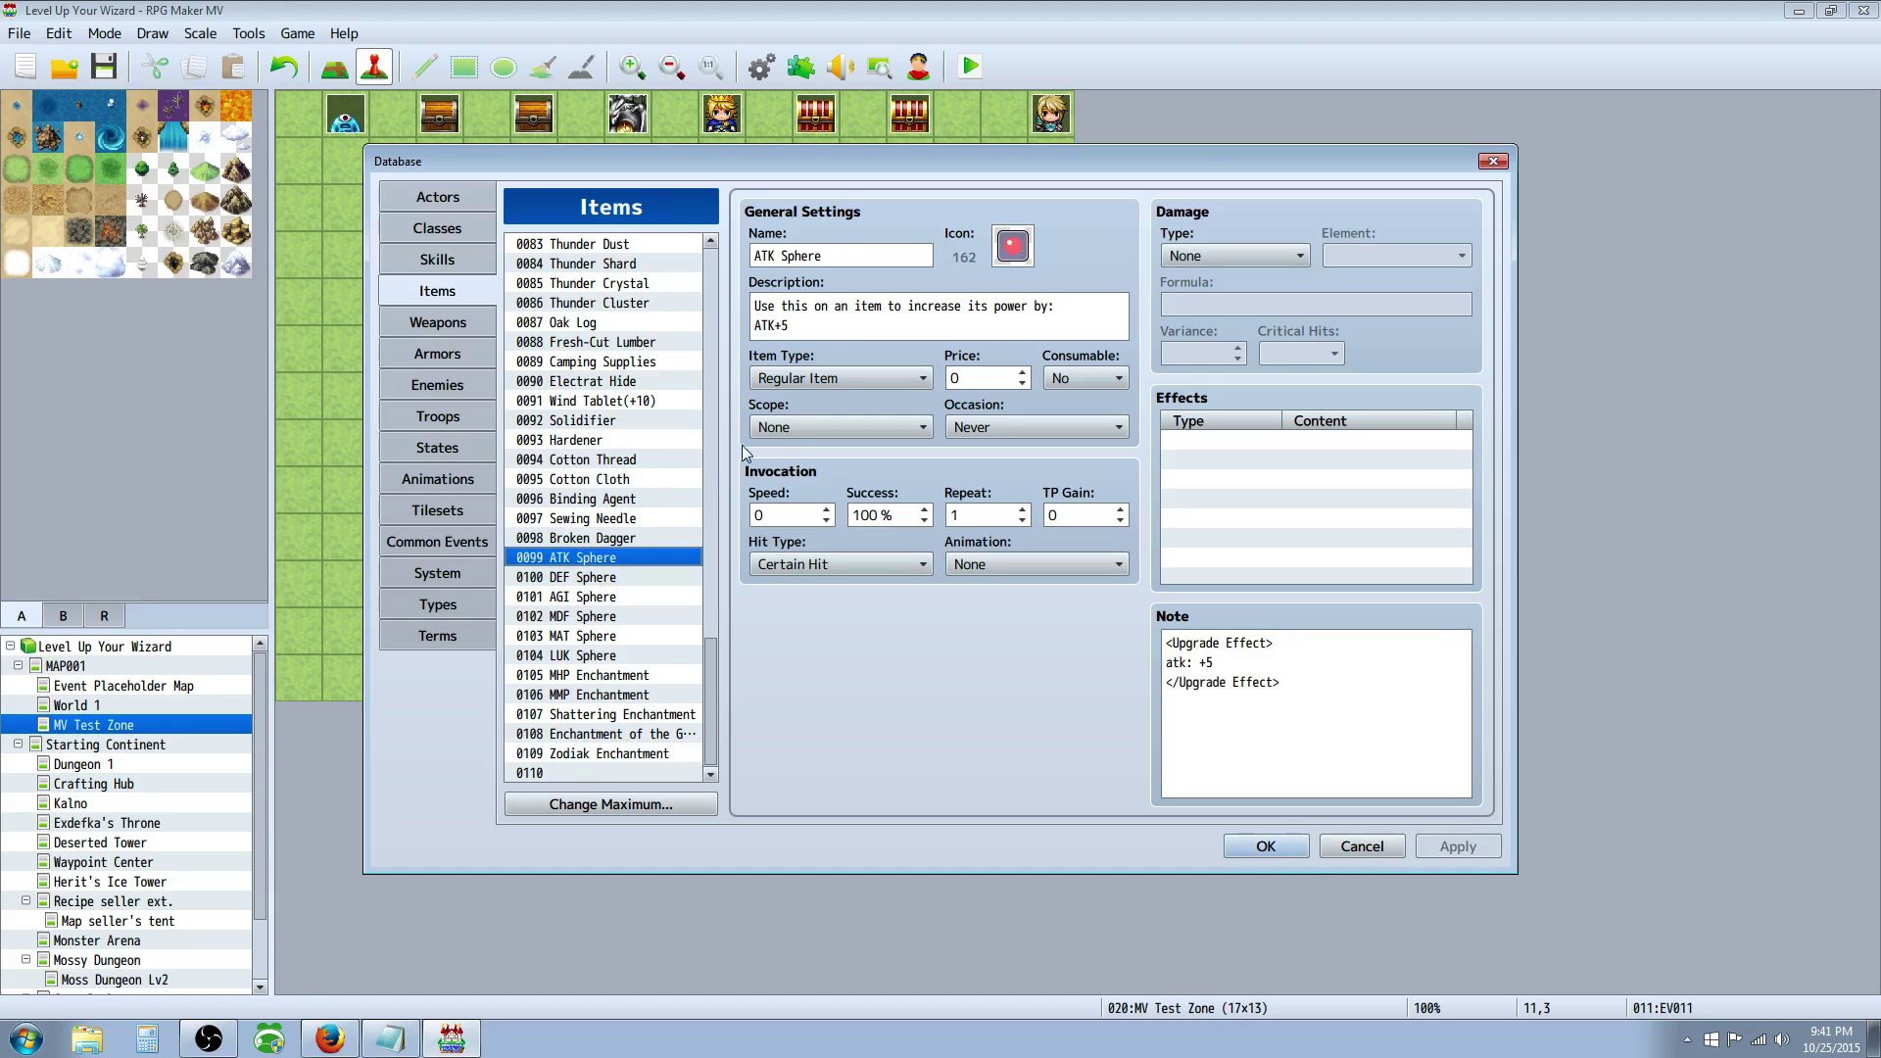
pyautogui.click(608, 803)
# - Raise the item maximum to 114 and make item 0110 'Upgrade item' with white orb icon 160
pyautogui.click(597, 790)
pyautogui.click(598, 789)
pyautogui.click(597, 790)
pyautogui.click(599, 792)
pyautogui.click(584, 827)
pyautogui.scroll(-2, 708, 705)
pyautogui.click(617, 699)
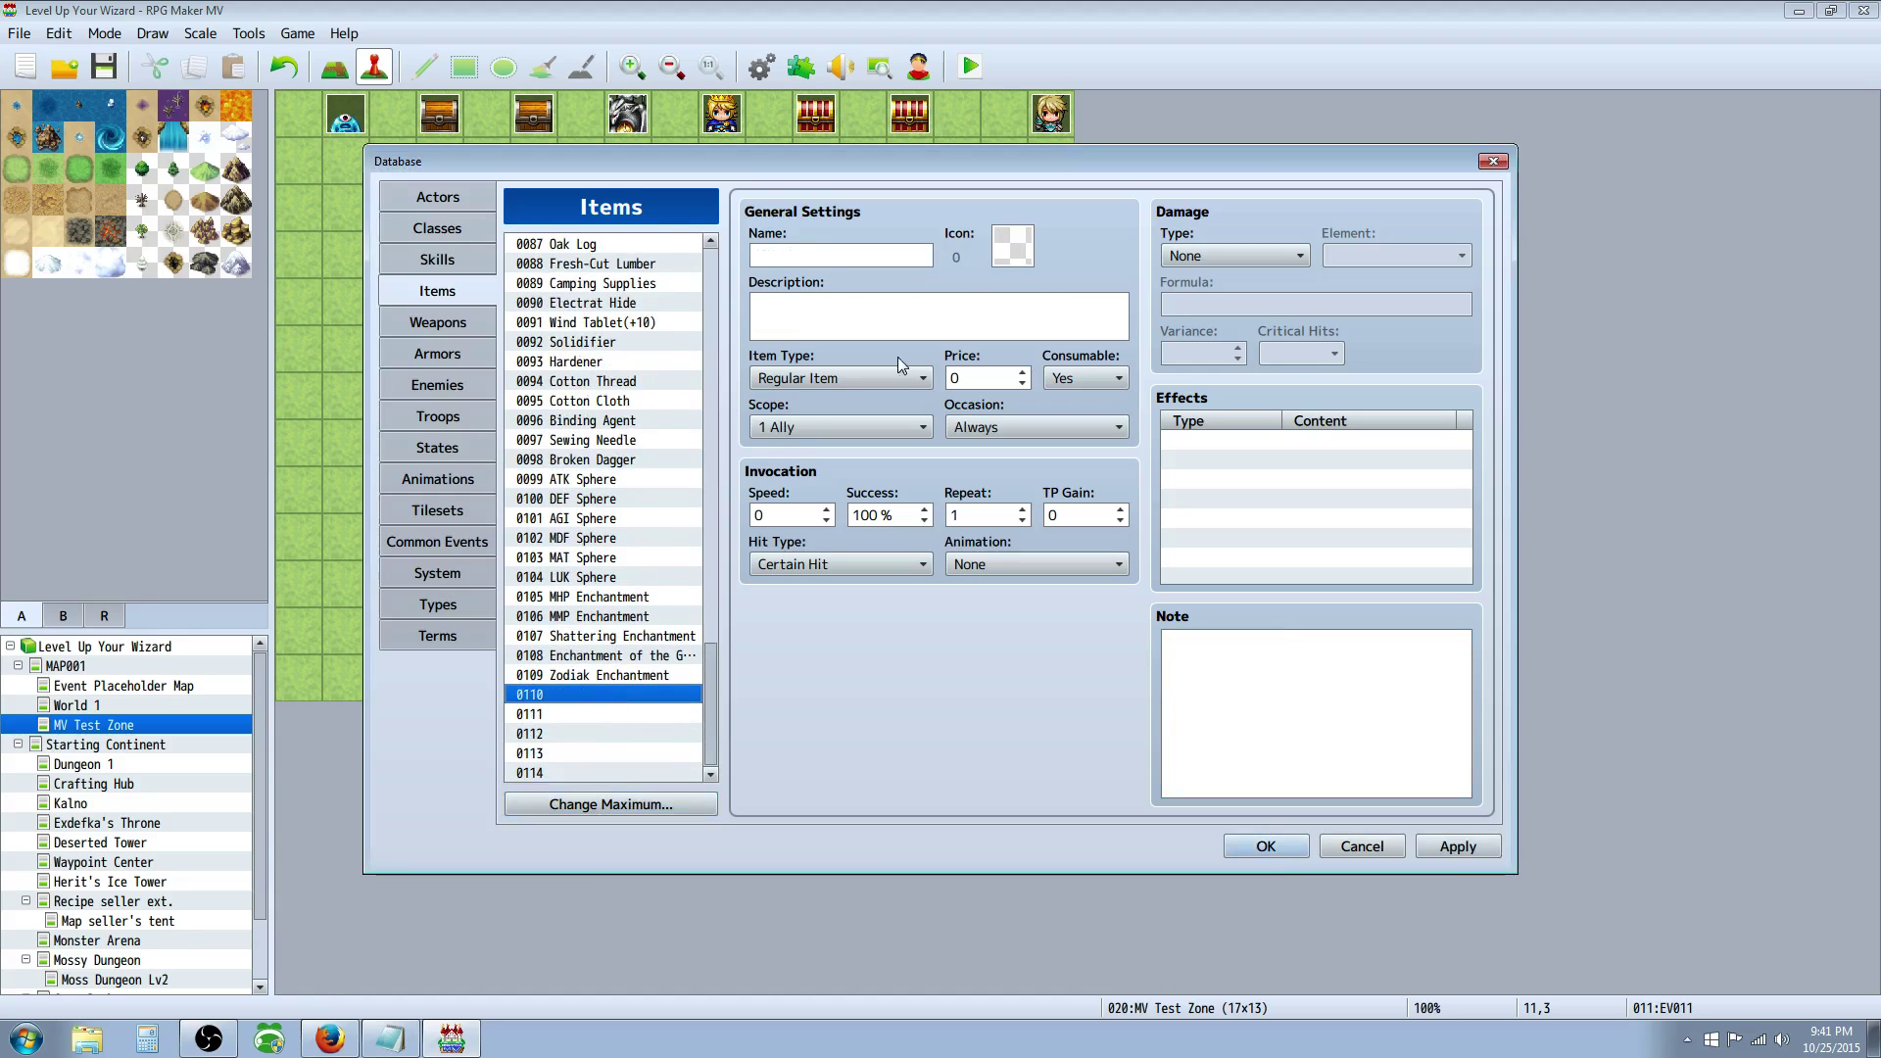
pyautogui.doubleClick(1012, 245)
pyautogui.click(697, 635)
pyautogui.click(1059, 720)
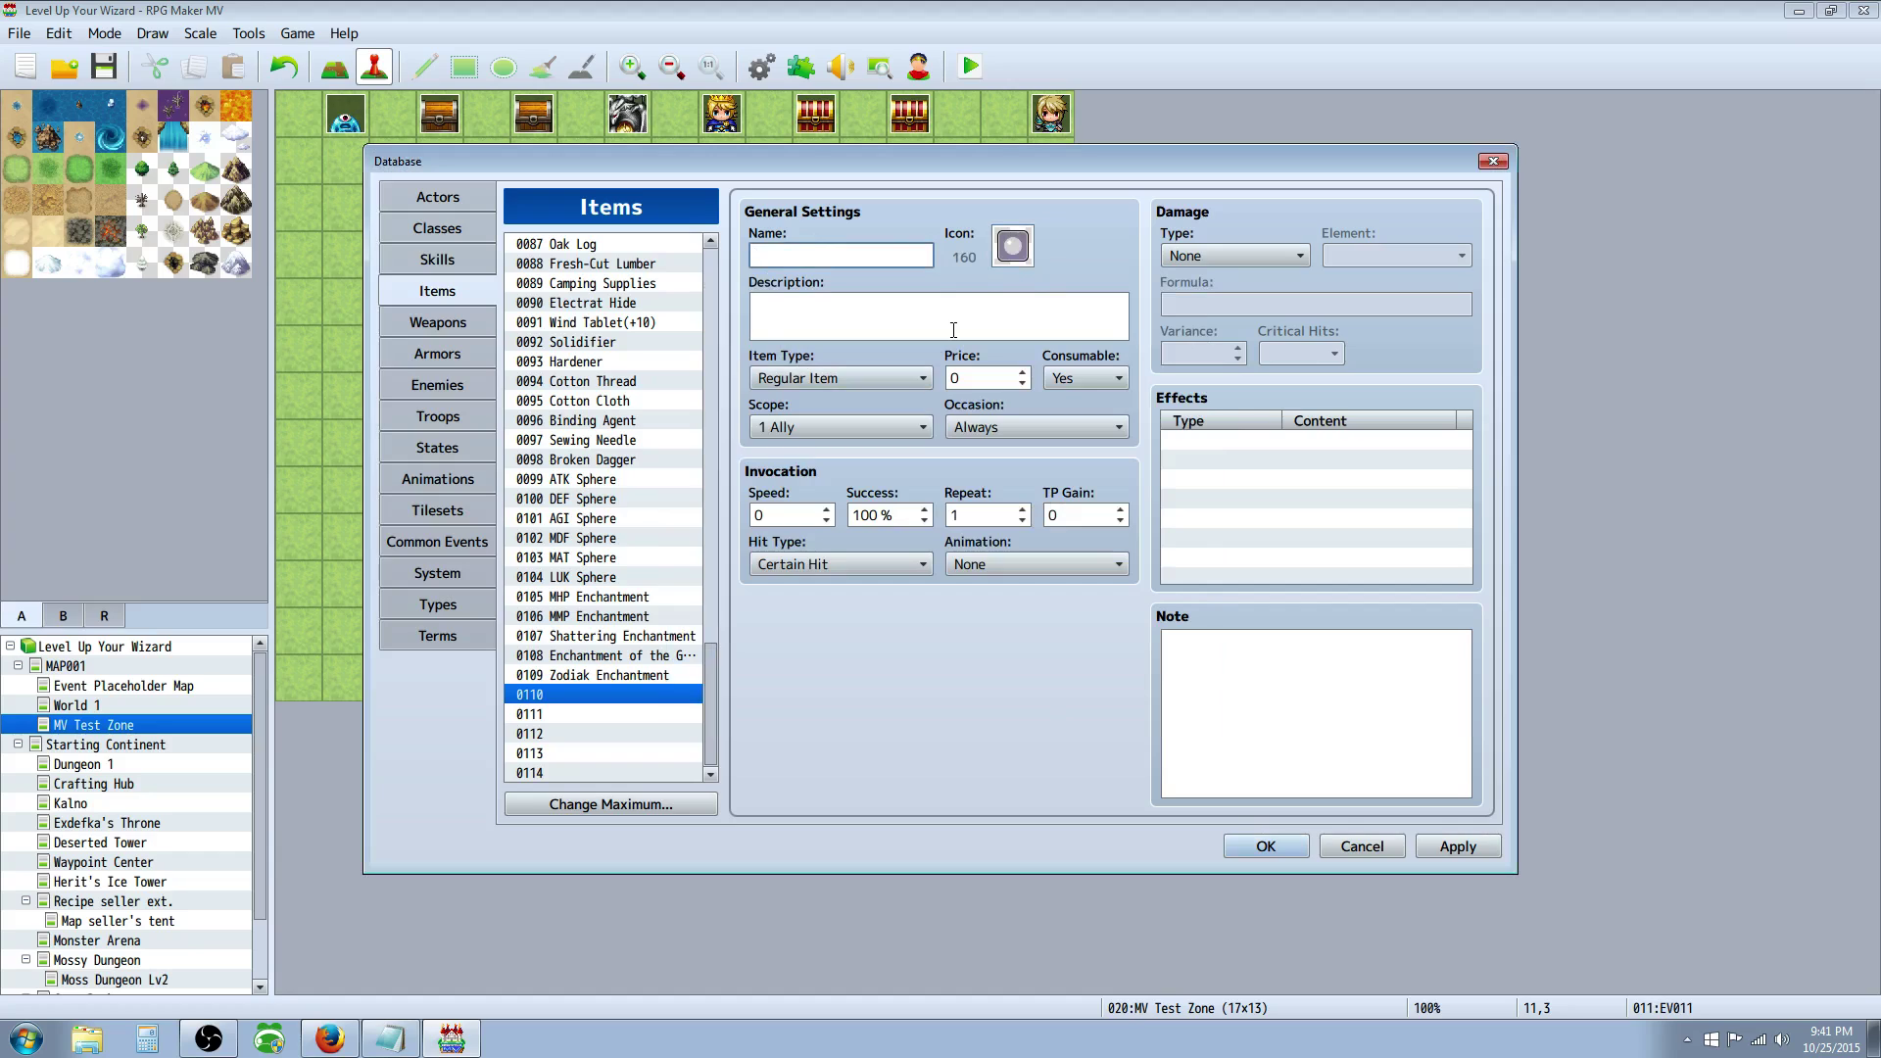
pyautogui.write('Upgrade item 1')
# - Compare the DEF and AGI Spheres, then keep ATK Sphere's item type as Regular Item
pyautogui.click(615, 499)
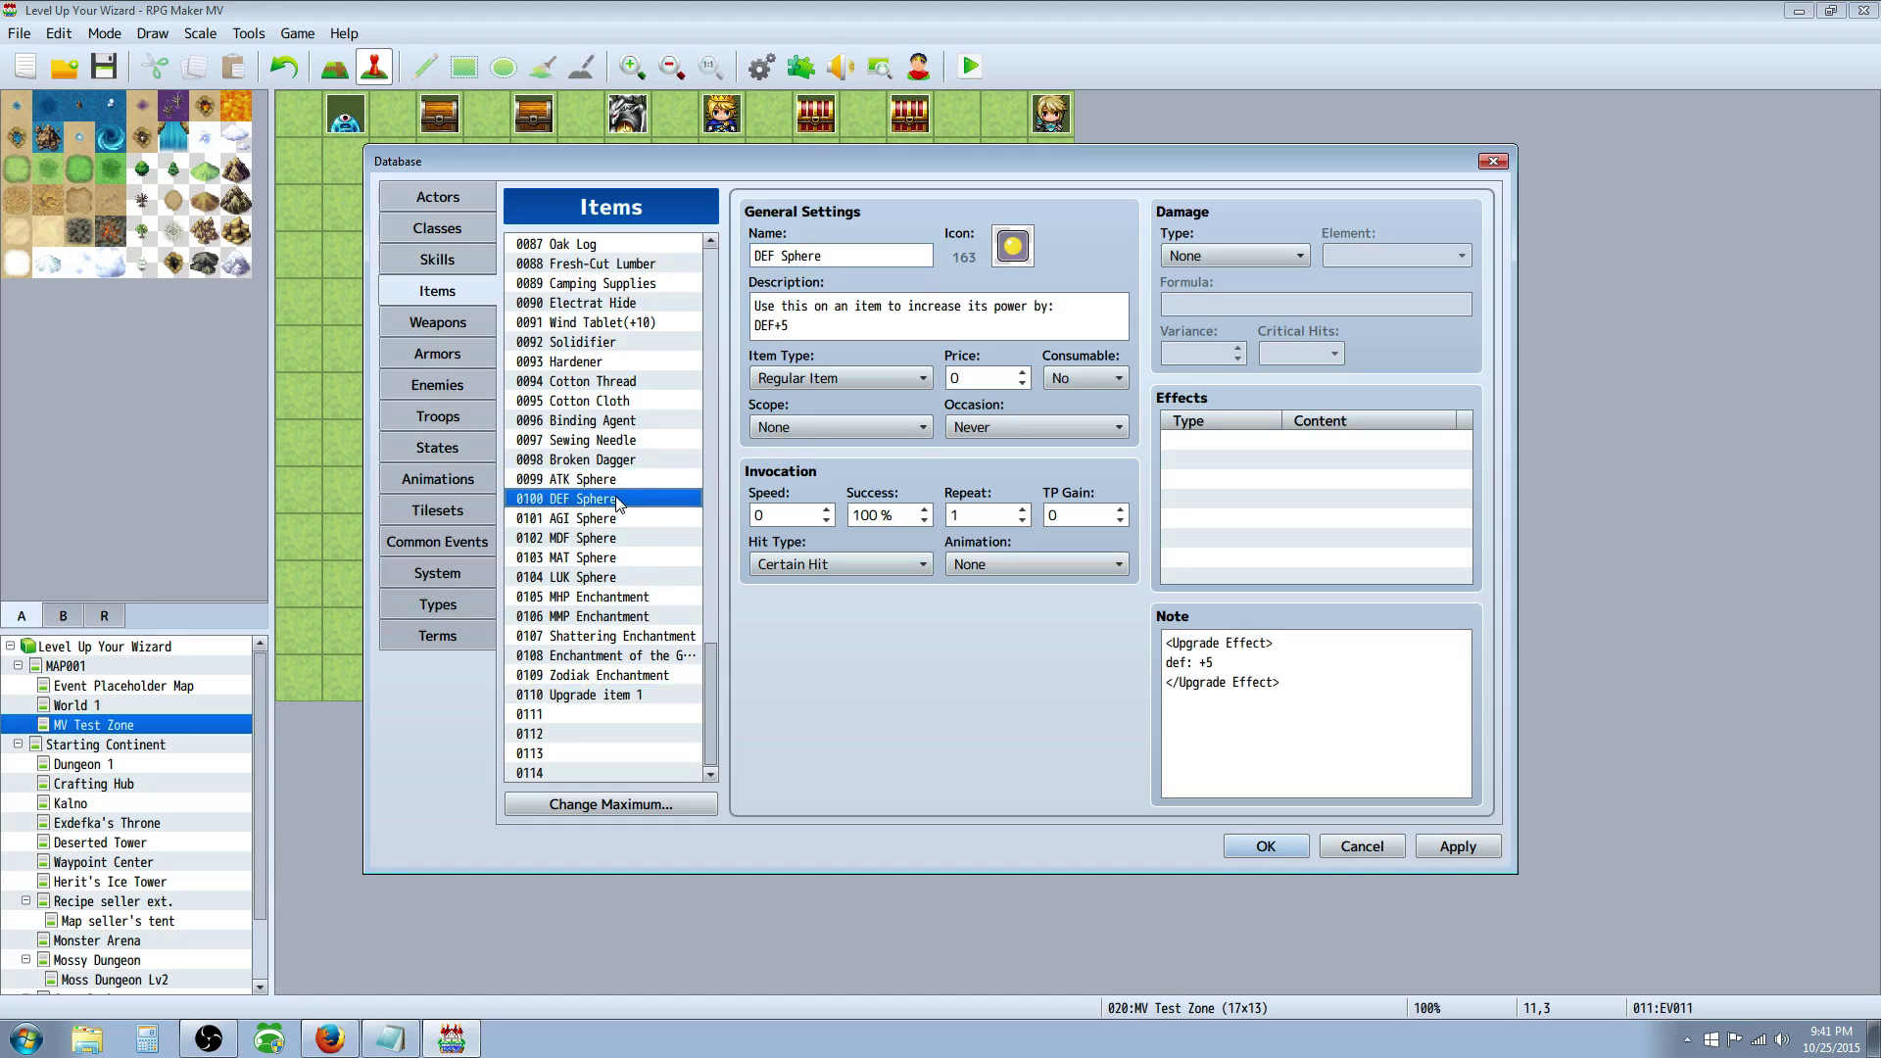
pyautogui.click(617, 519)
pyautogui.click(611, 486)
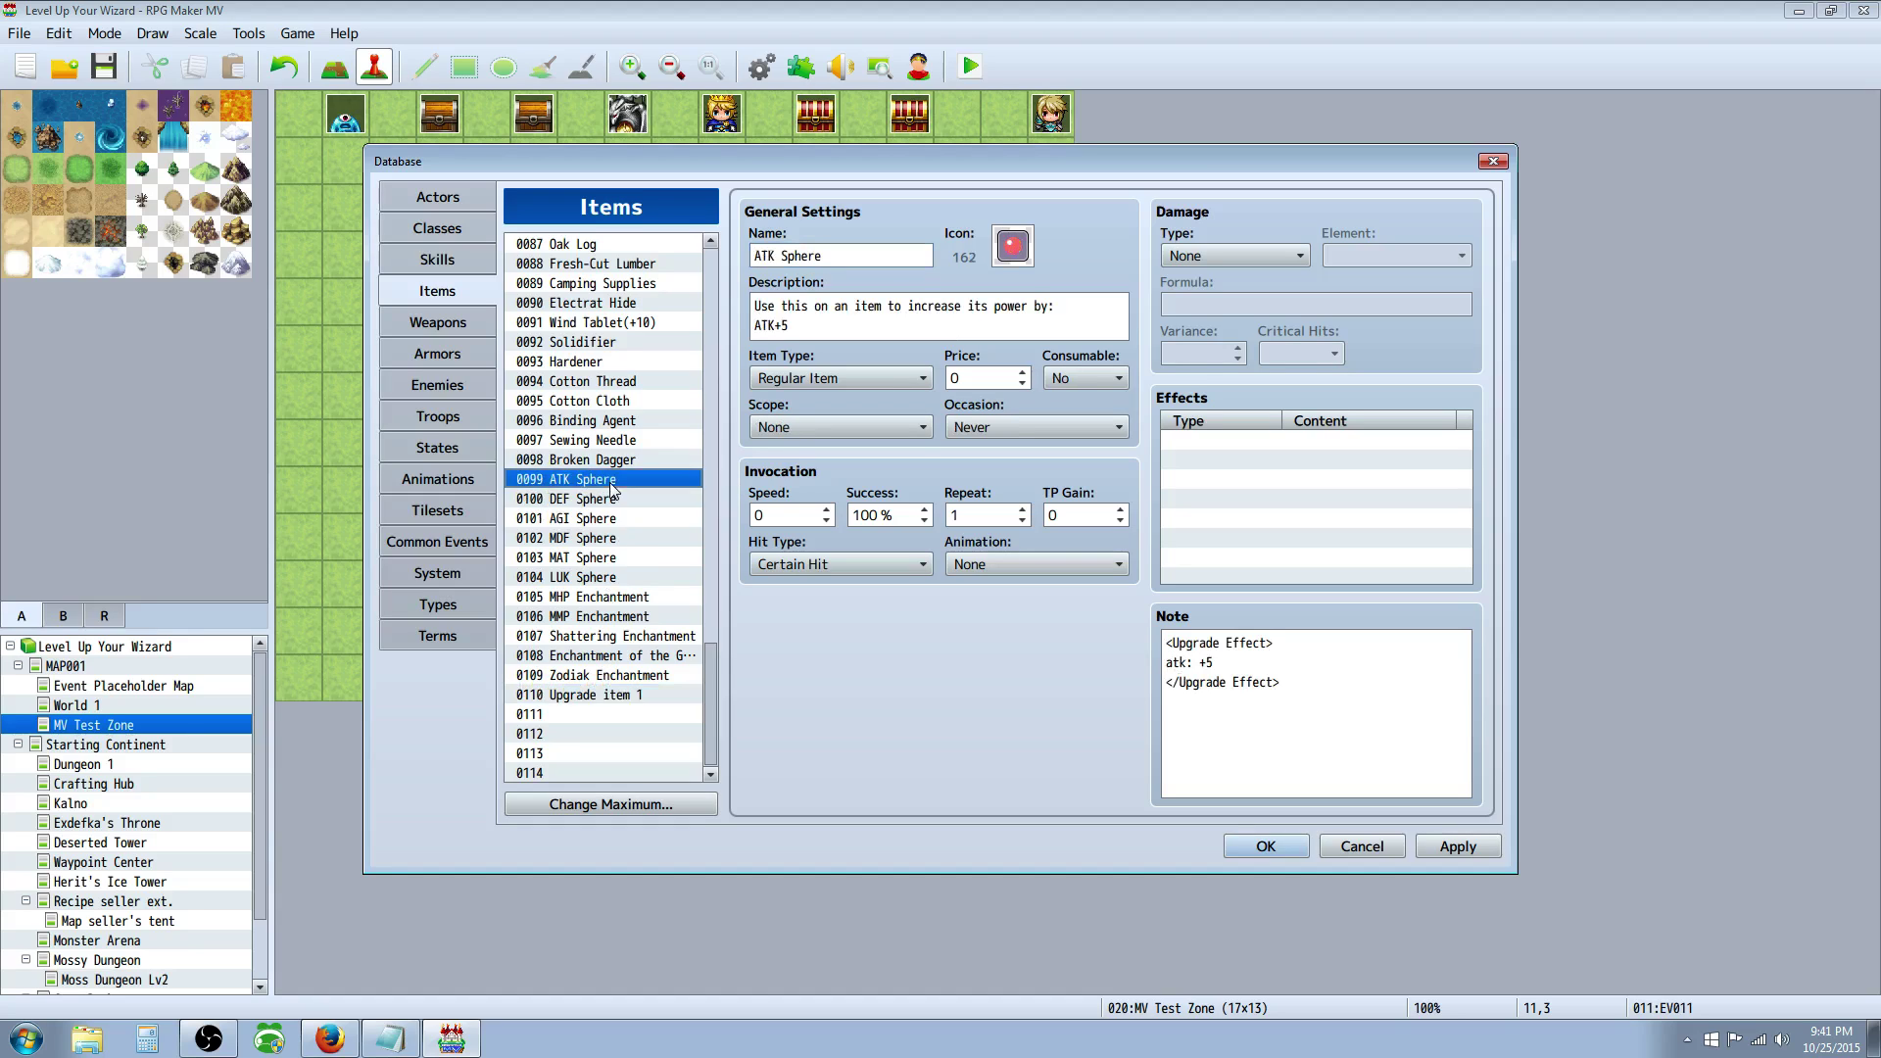
pyautogui.click(850, 325)
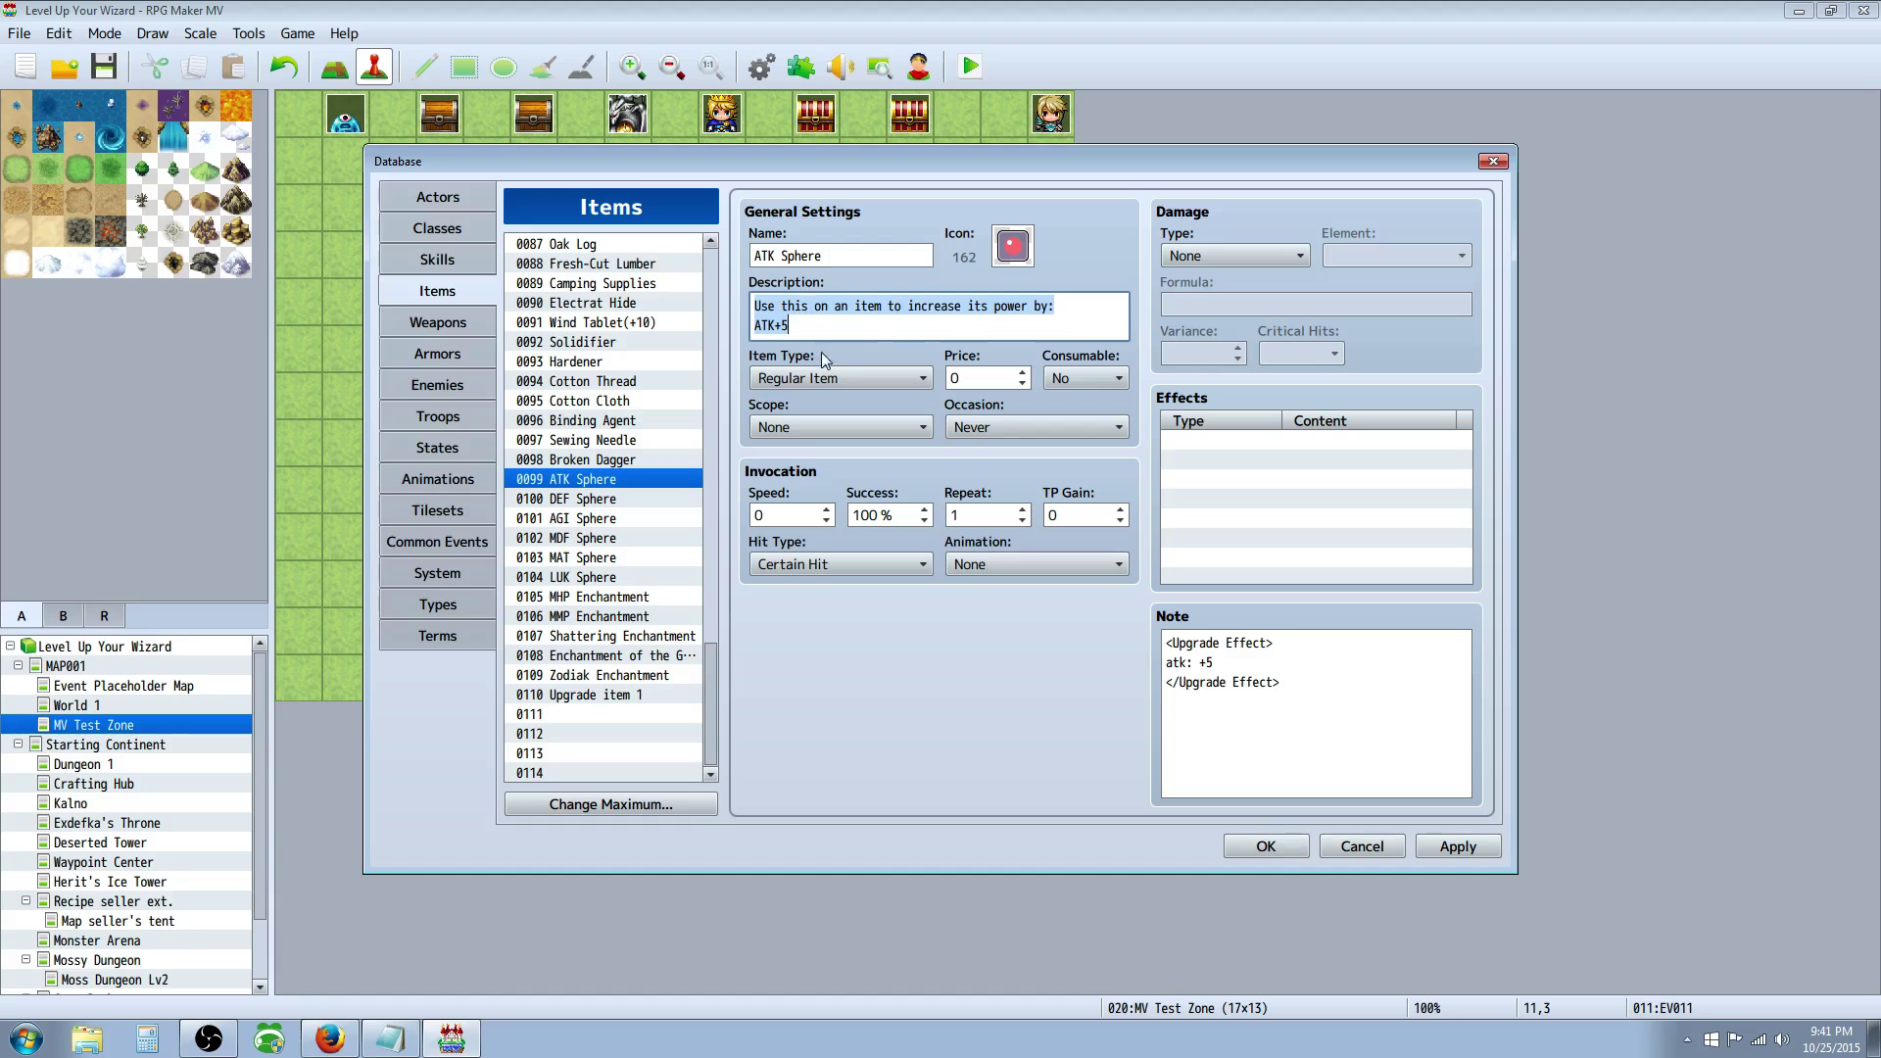
pyautogui.click(856, 379)
pyautogui.click(842, 396)
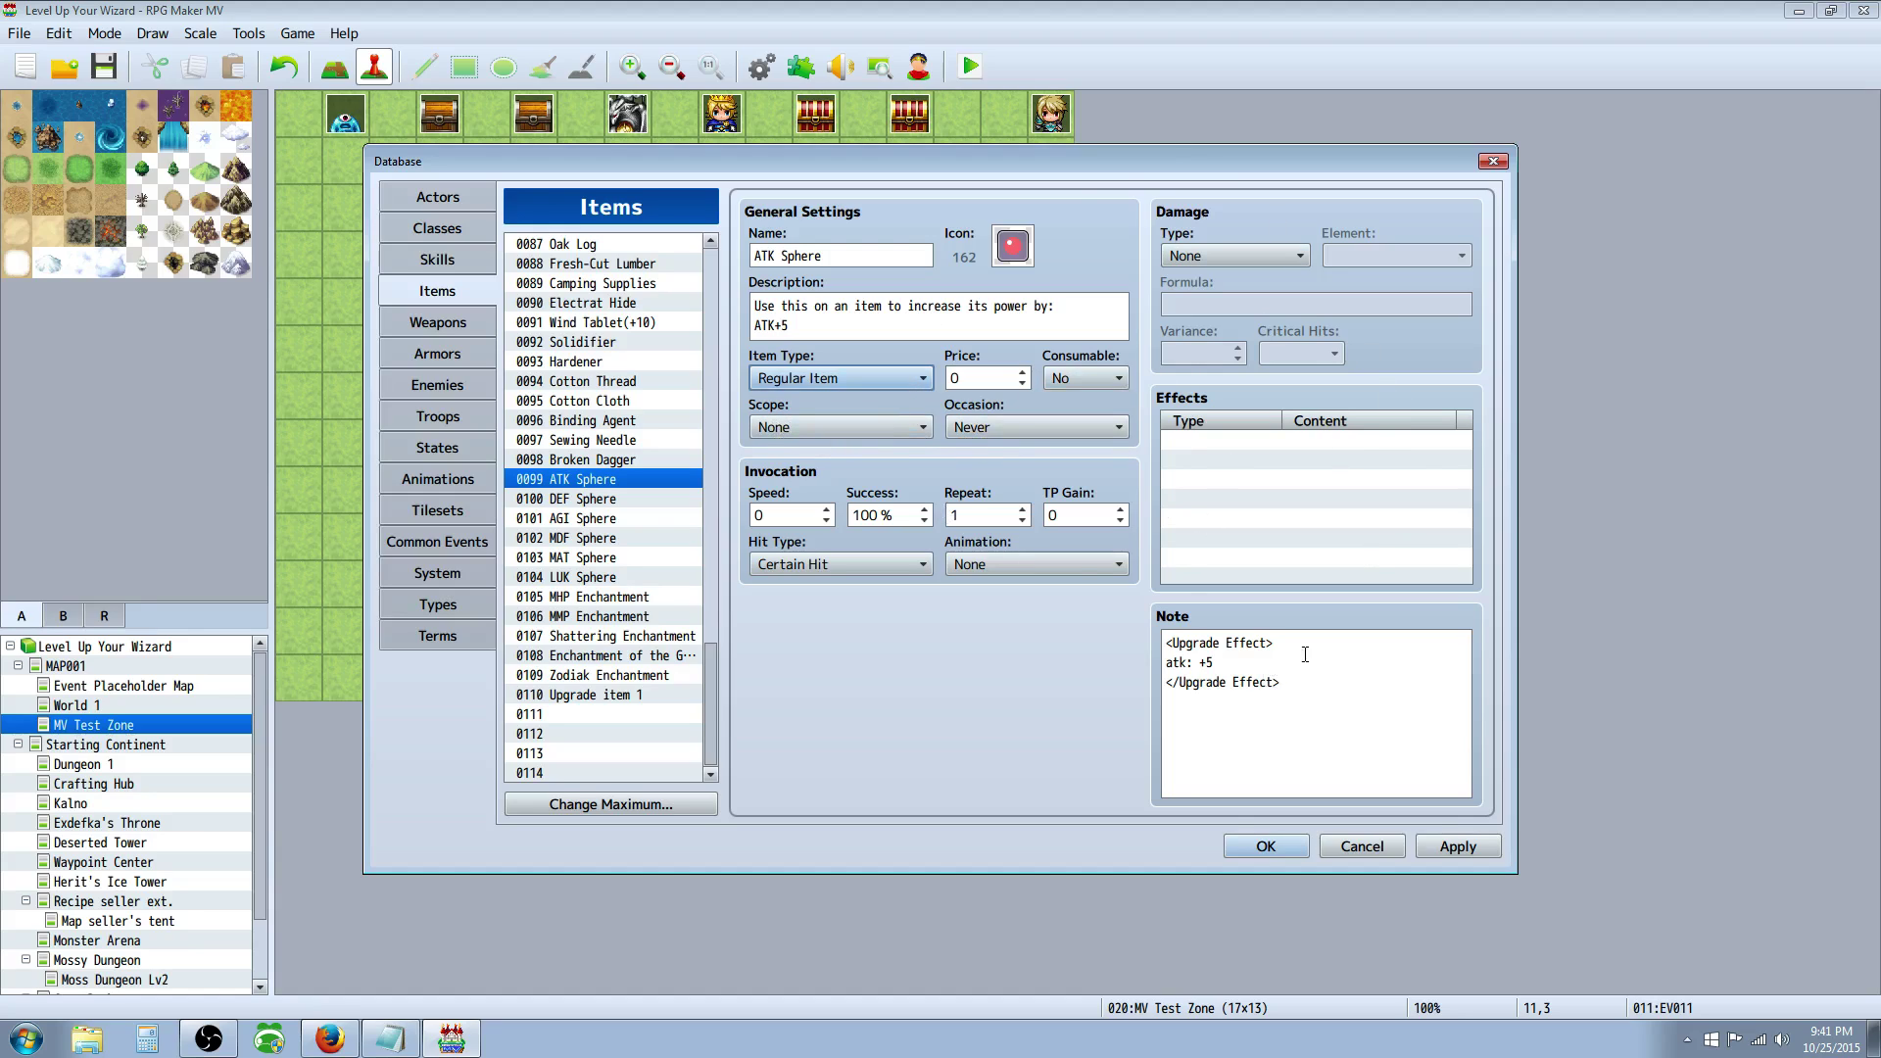
# - Add lines def: +5, mat: +5, agi: -10, prefix: the cool, suffix: of smashing to ATK Sphere's note
pyautogui.click(1257, 654)
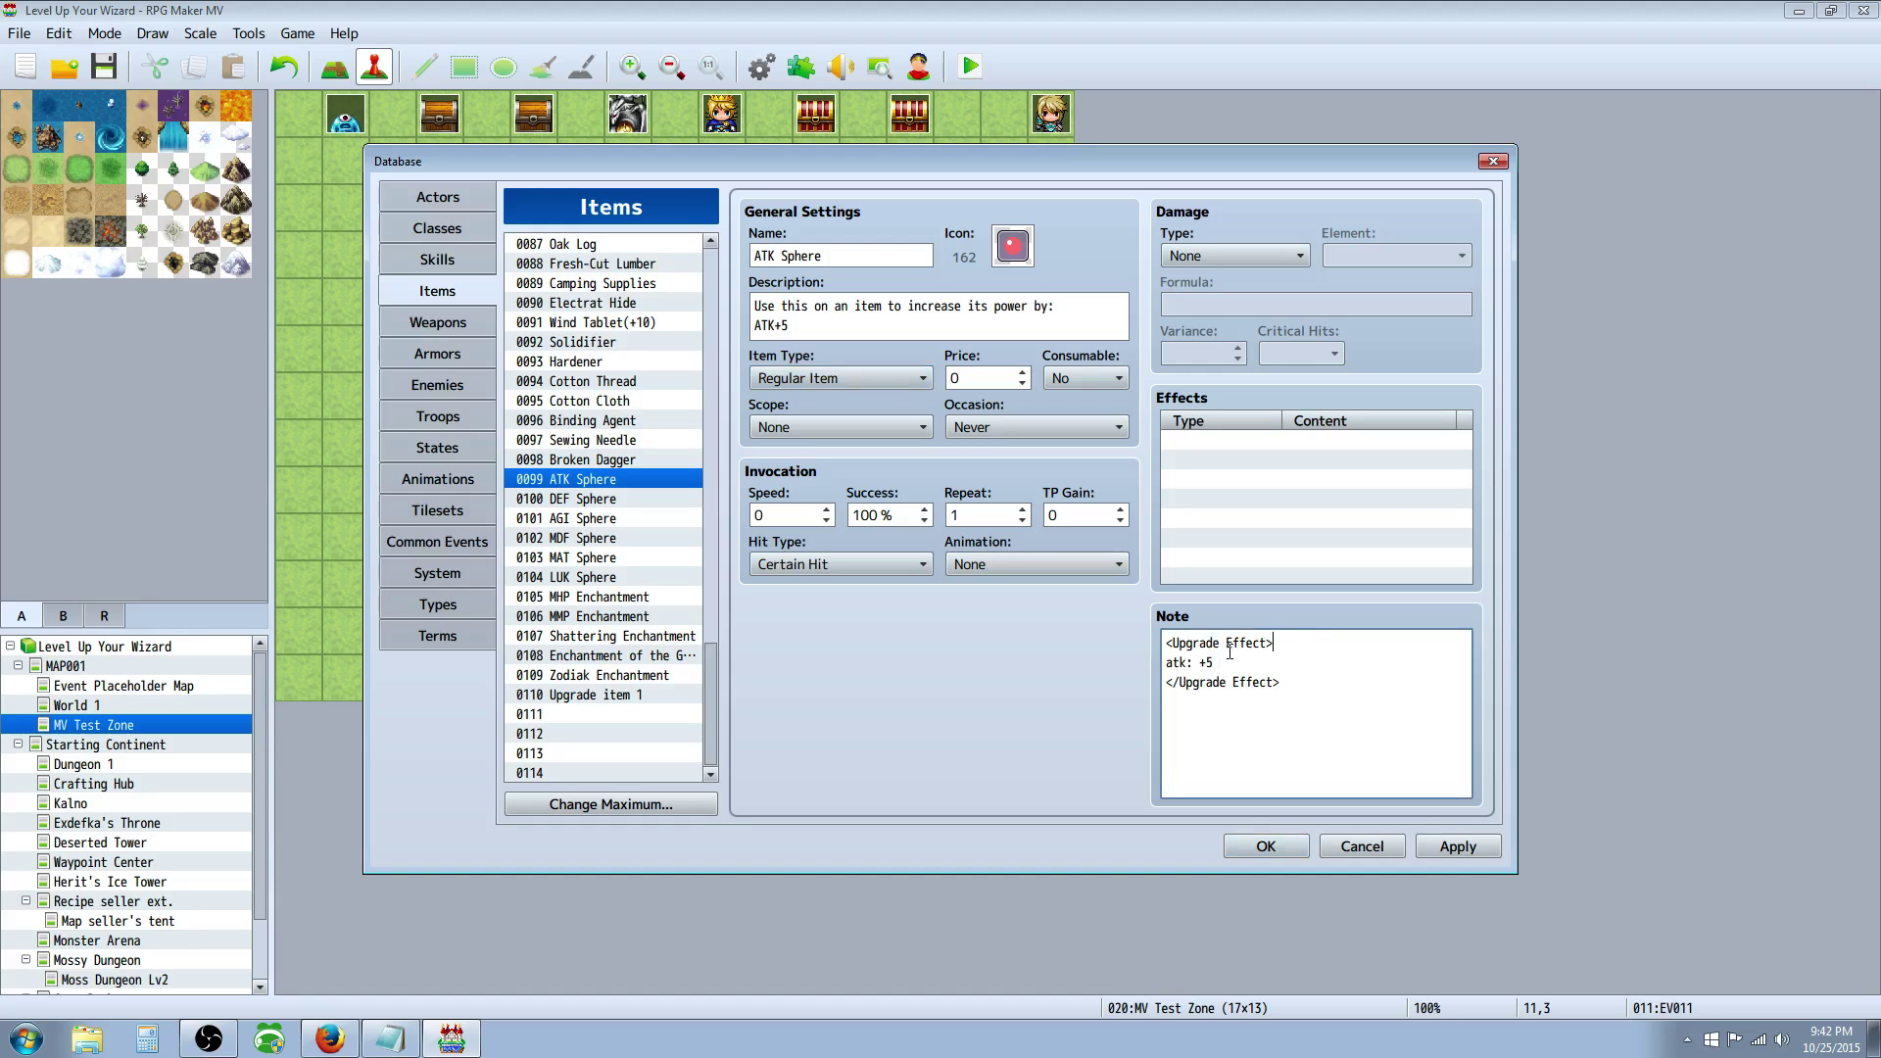
pyautogui.press('Return')
pyautogui.write('def: +5')
pyautogui.press('Return')
pyautogui.write('M')
pyautogui.press('BackSpace')
pyautogui.write('mat: +5')
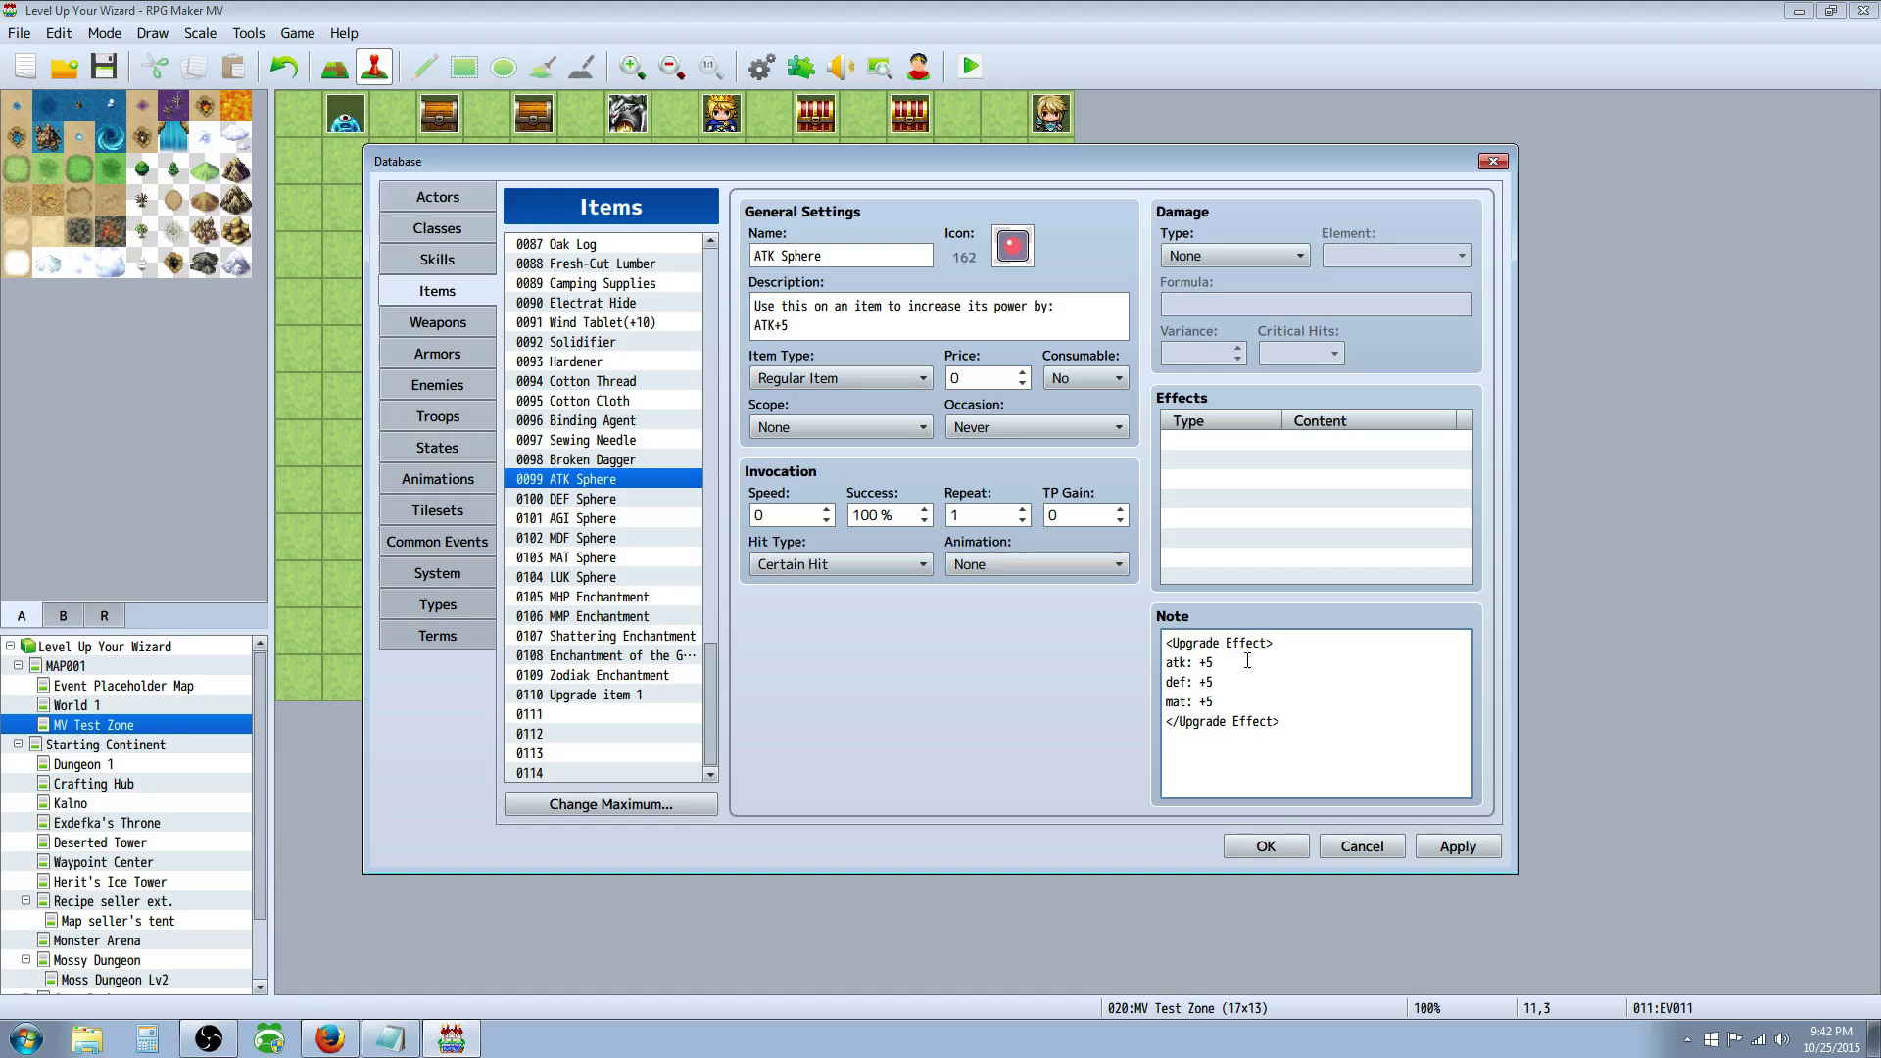
pyautogui.press('Return')
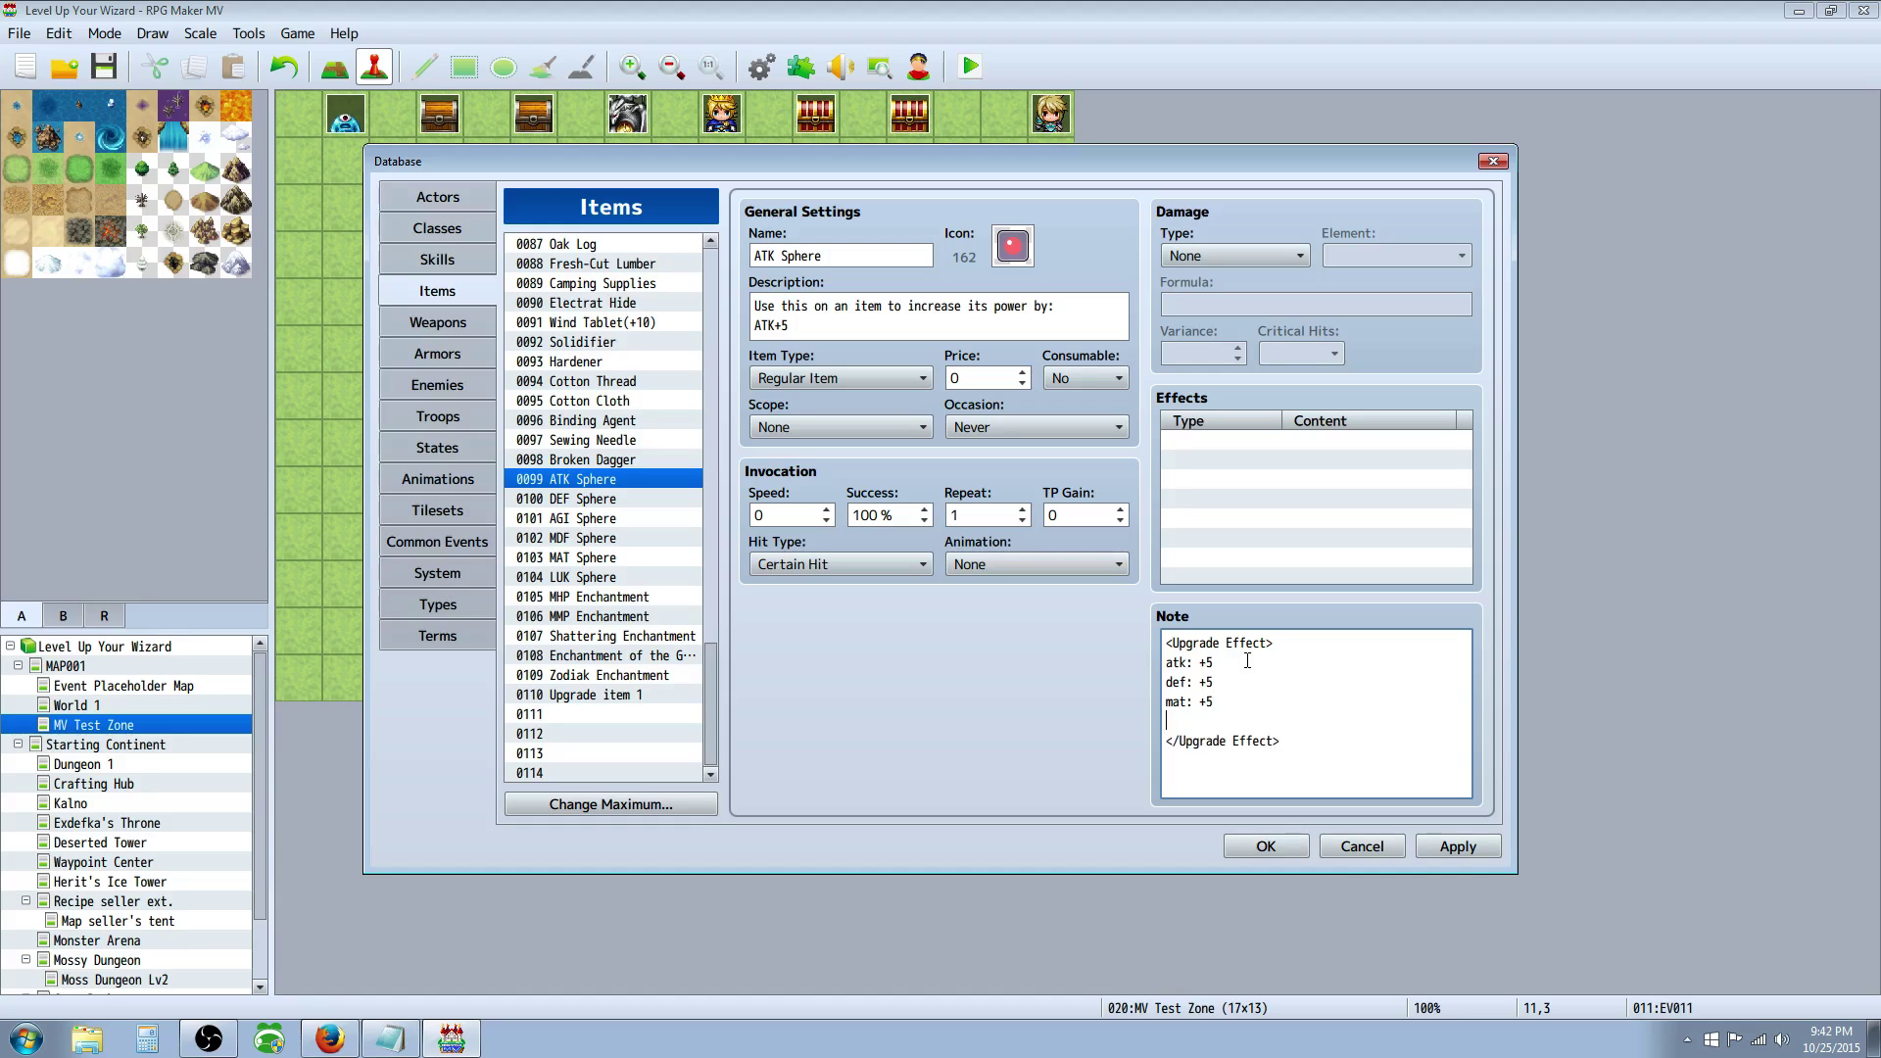
pyautogui.write('agi: -10')
pyautogui.press('Return')
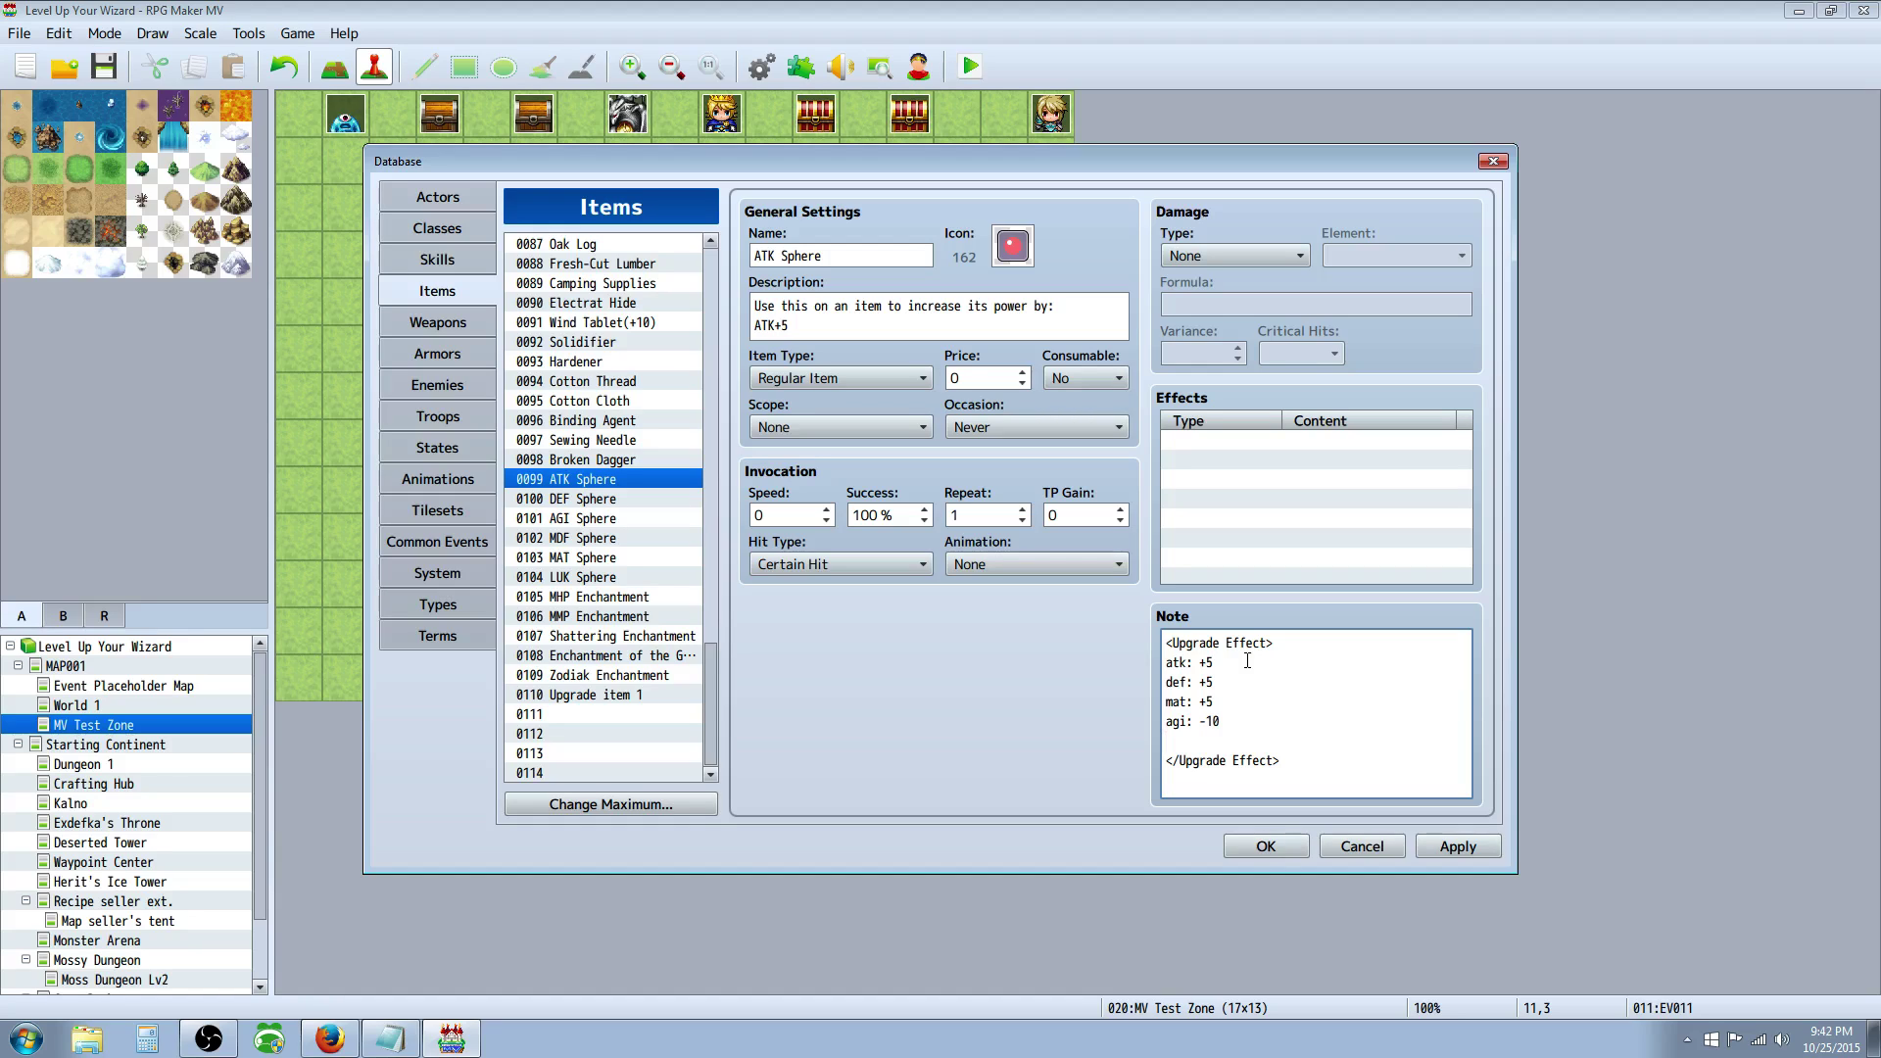
pyautogui.write('prefix: the cool')
pyautogui.press('Return')
pyautogui.write('suffix')
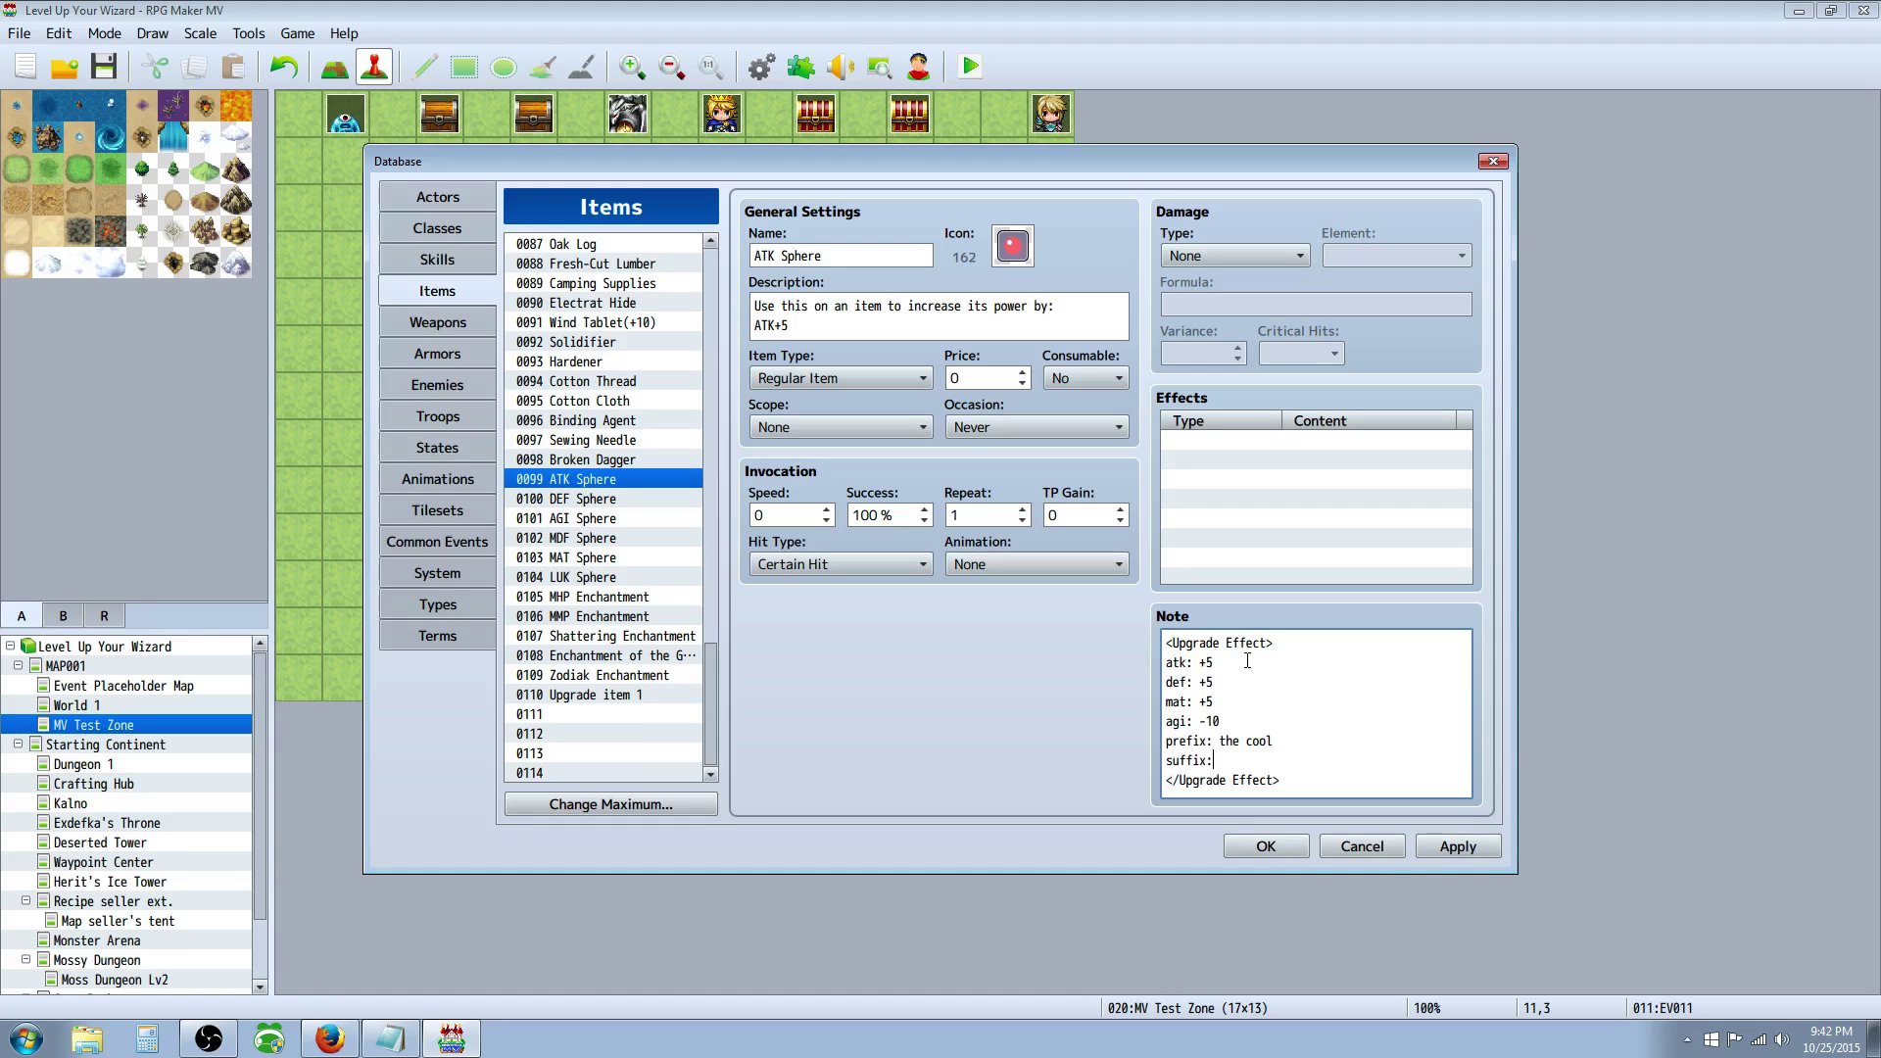
pyautogui.write(': of smashing')
# - Delete the added lines so ATK Sphere's note reads only atk: +5, and apply
pyautogui.moveTo(1314, 763); pyautogui.dragTo(1142, 680)
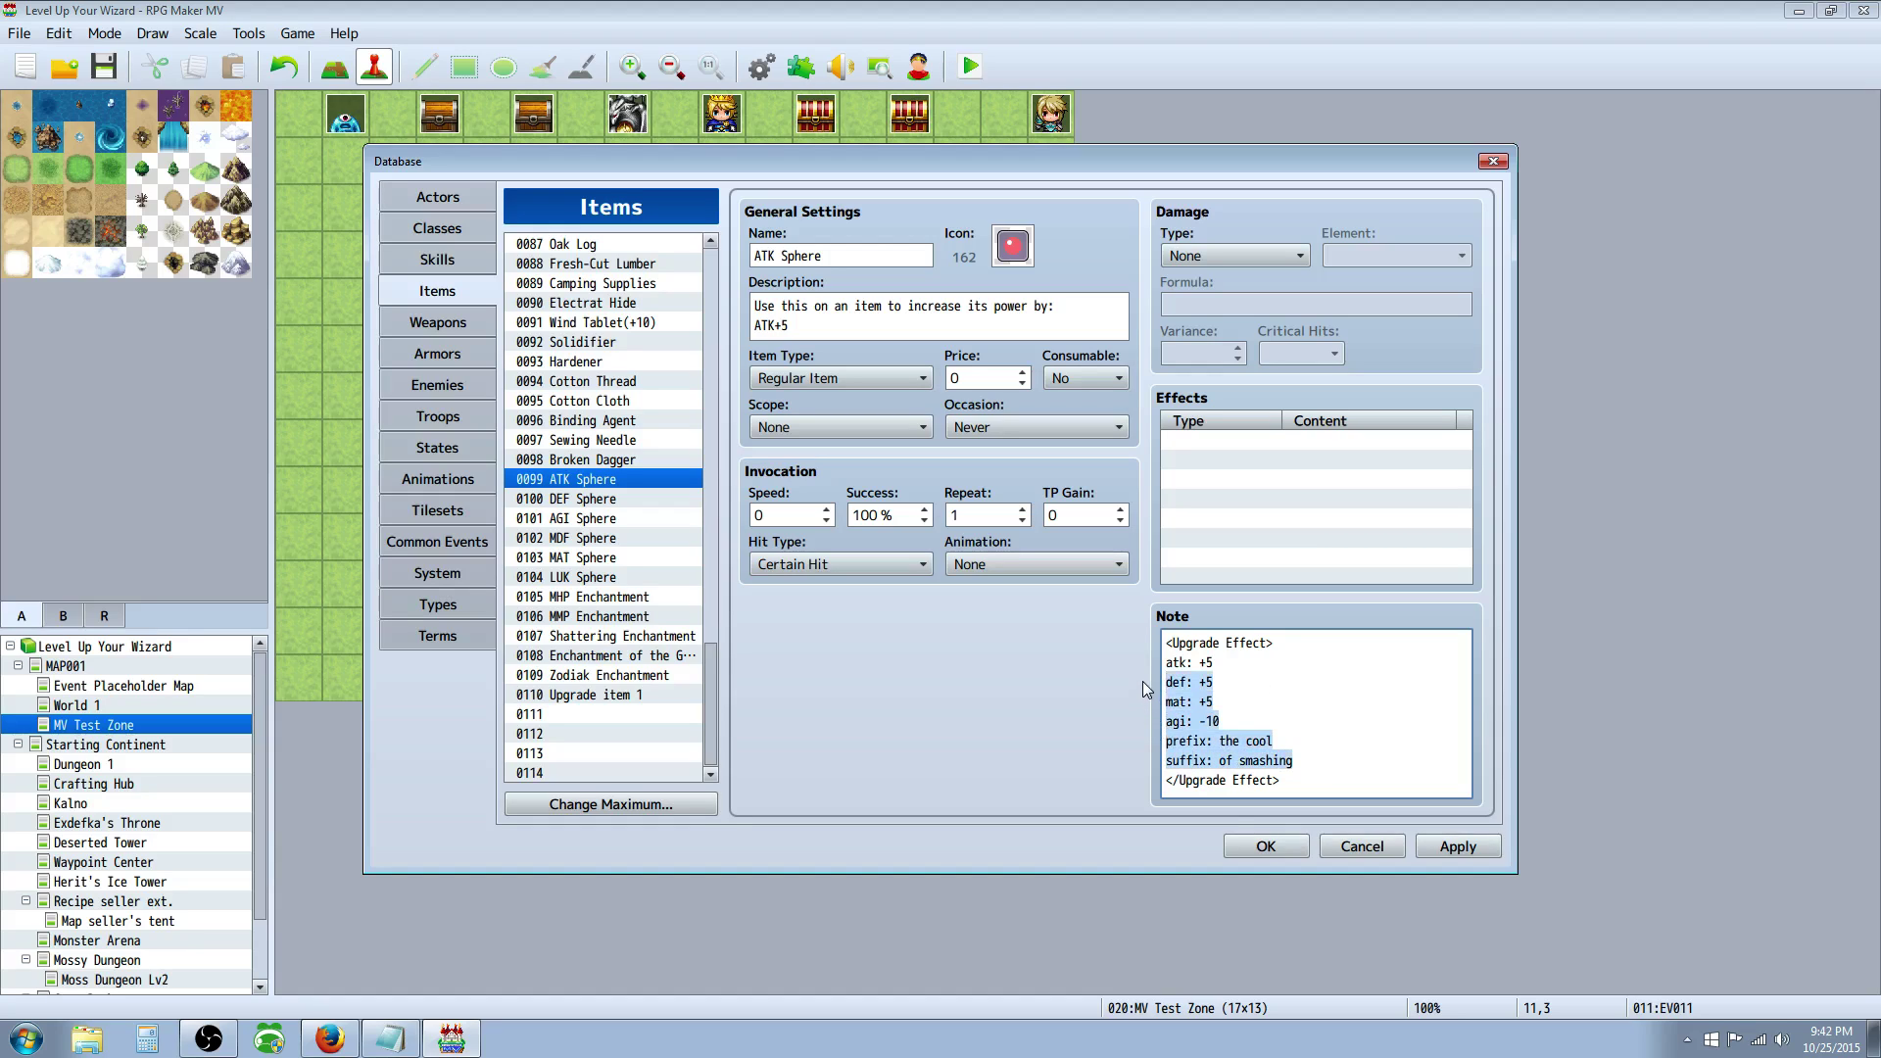
pyautogui.press('BackSpace')
pyautogui.press('BackSpace')
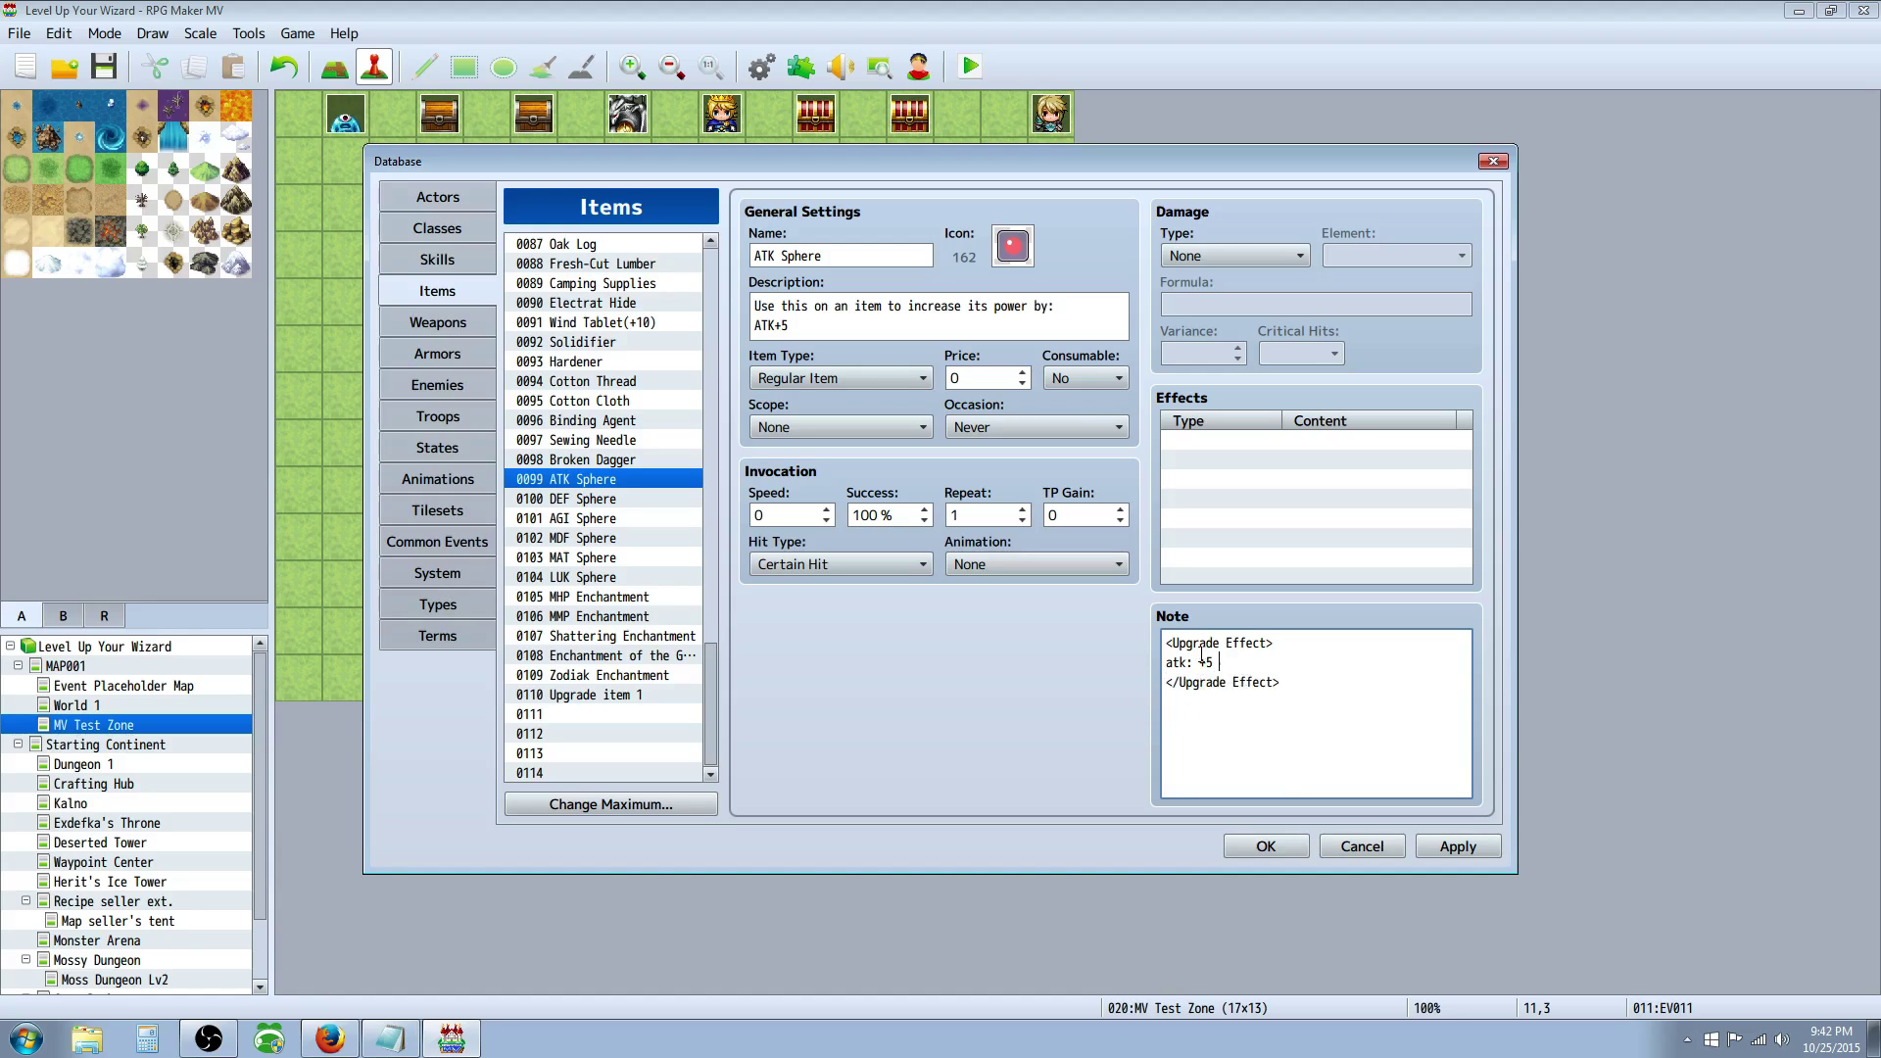
pyautogui.click(1457, 847)
# - Confirm the trimmed ATK Sphere note, close the Database, and reopen the Plugin Manager
pyautogui.click(438, 322)
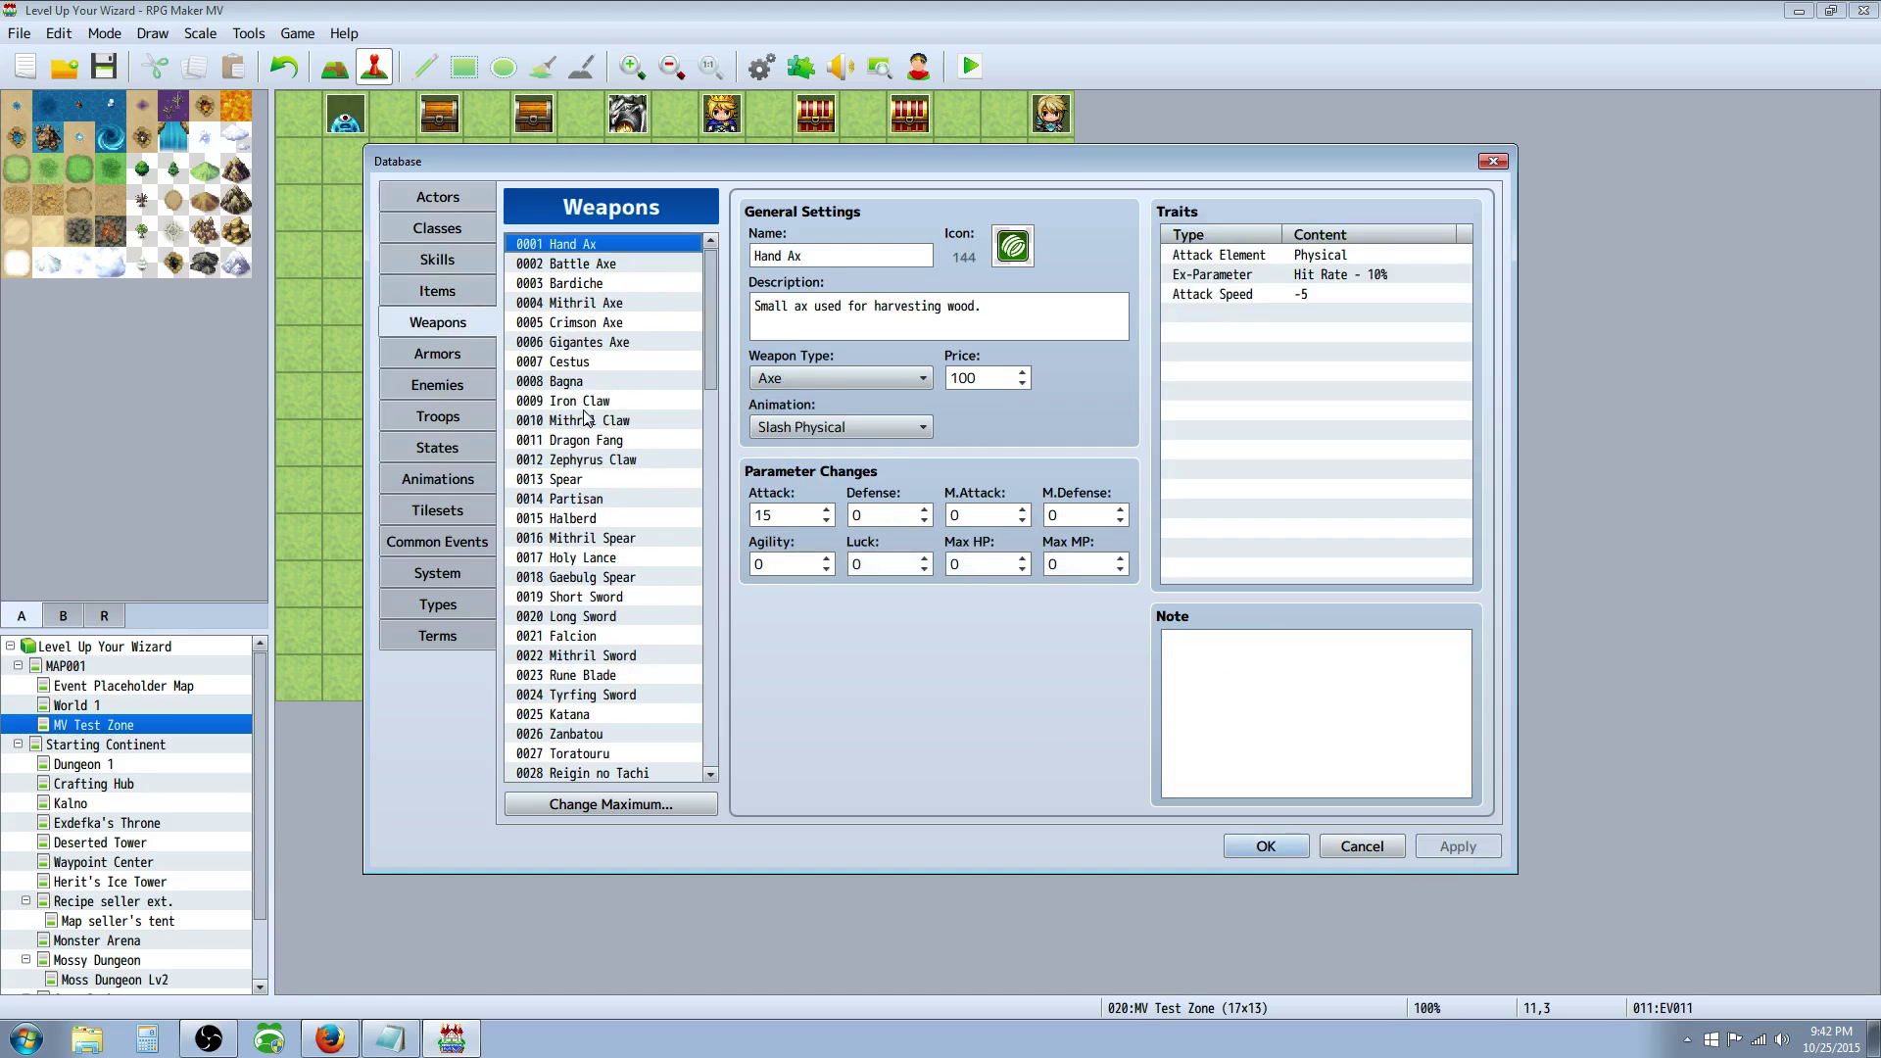
pyautogui.moveTo(715, 360)
pyautogui.mouseDown()
pyautogui.moveTo(709, 501)
pyautogui.moveTo(709, 361)
pyautogui.mouseUp()
pyautogui.click(438, 291)
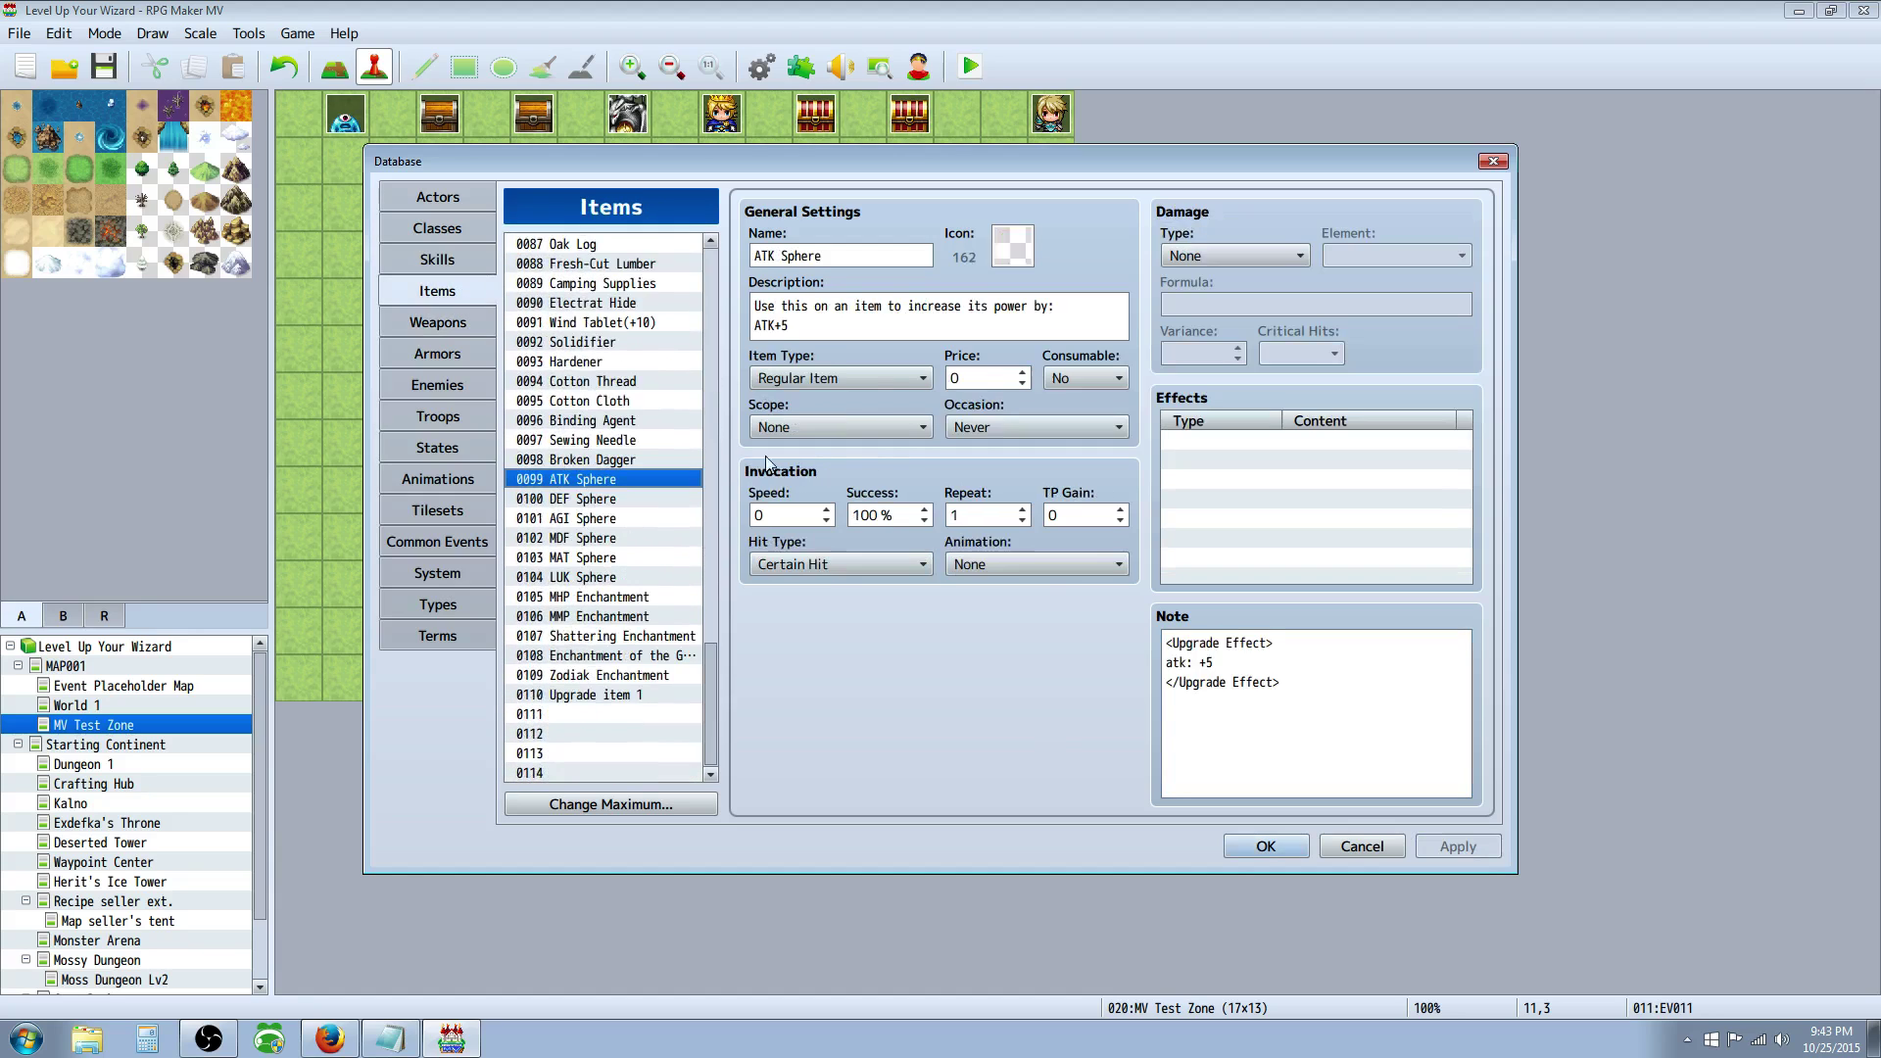
pyautogui.click(1312, 669)
pyautogui.click(1261, 659)
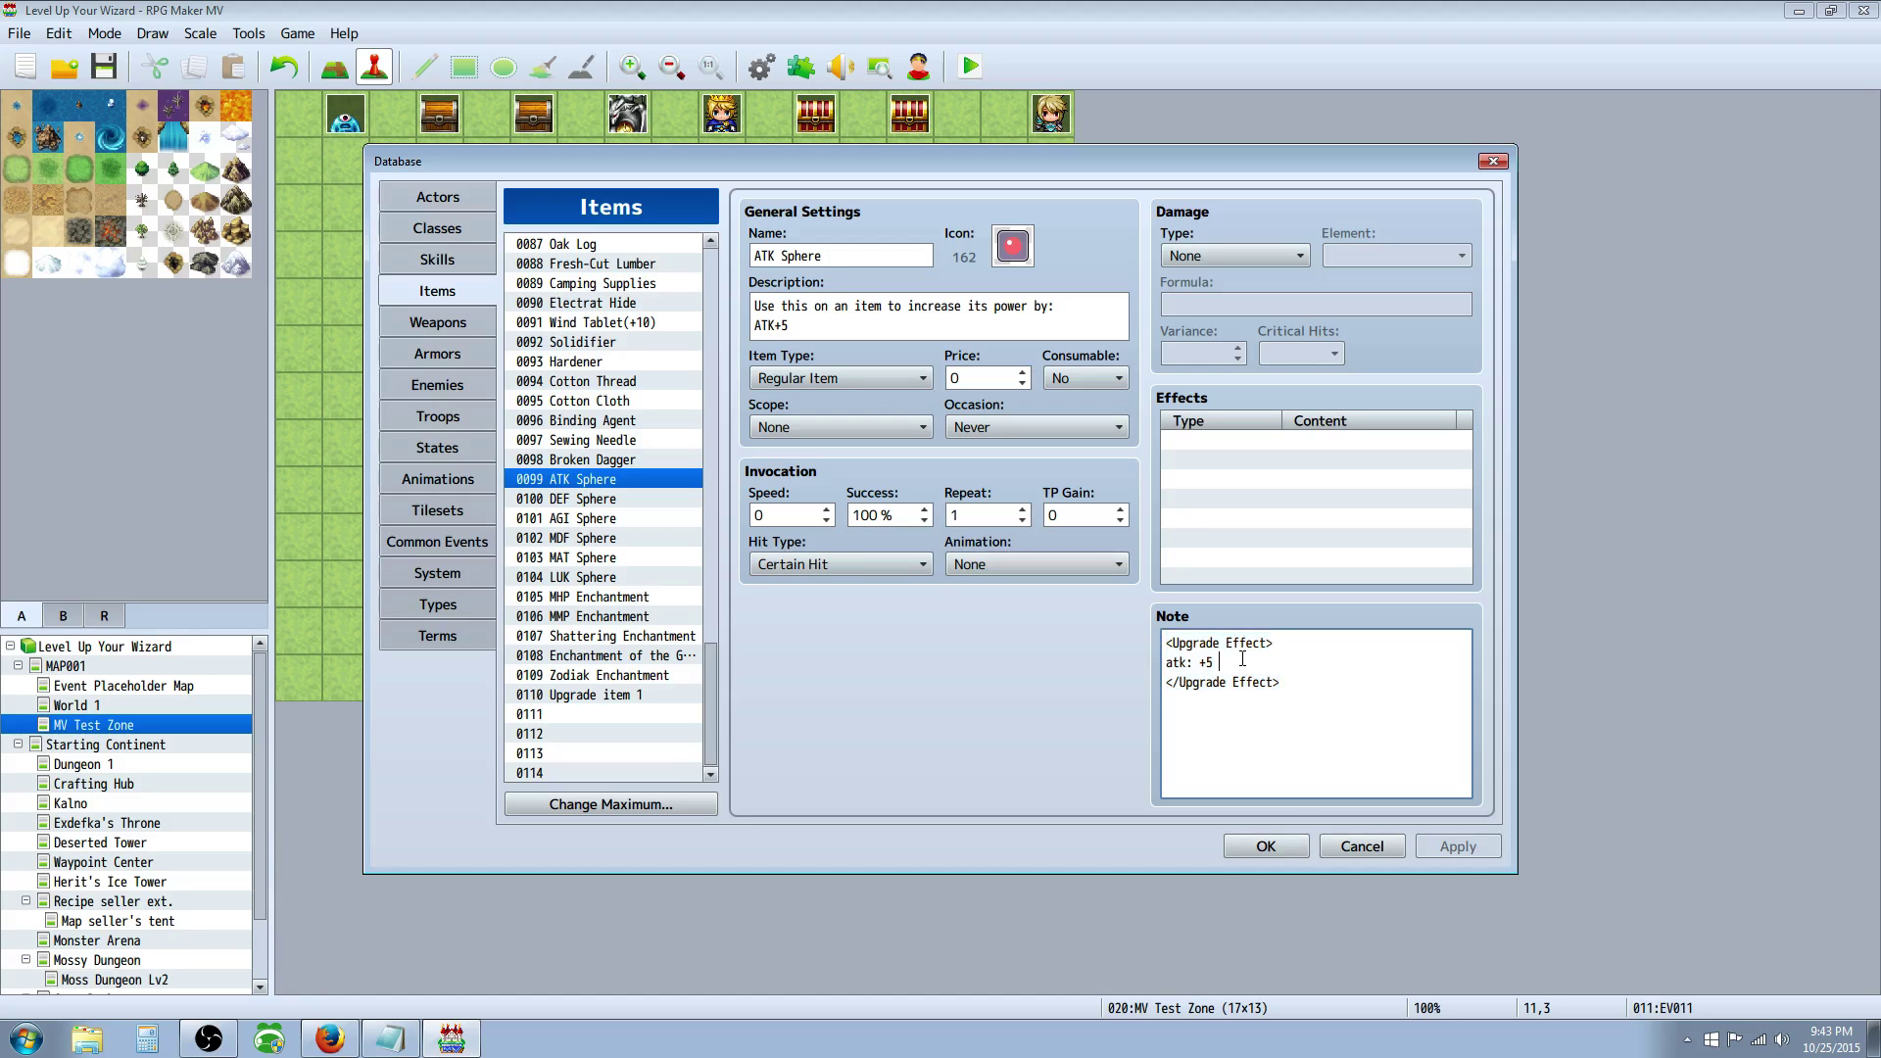
pyautogui.click(1265, 845)
pyautogui.click(801, 65)
pyautogui.doubleClick(658, 503)
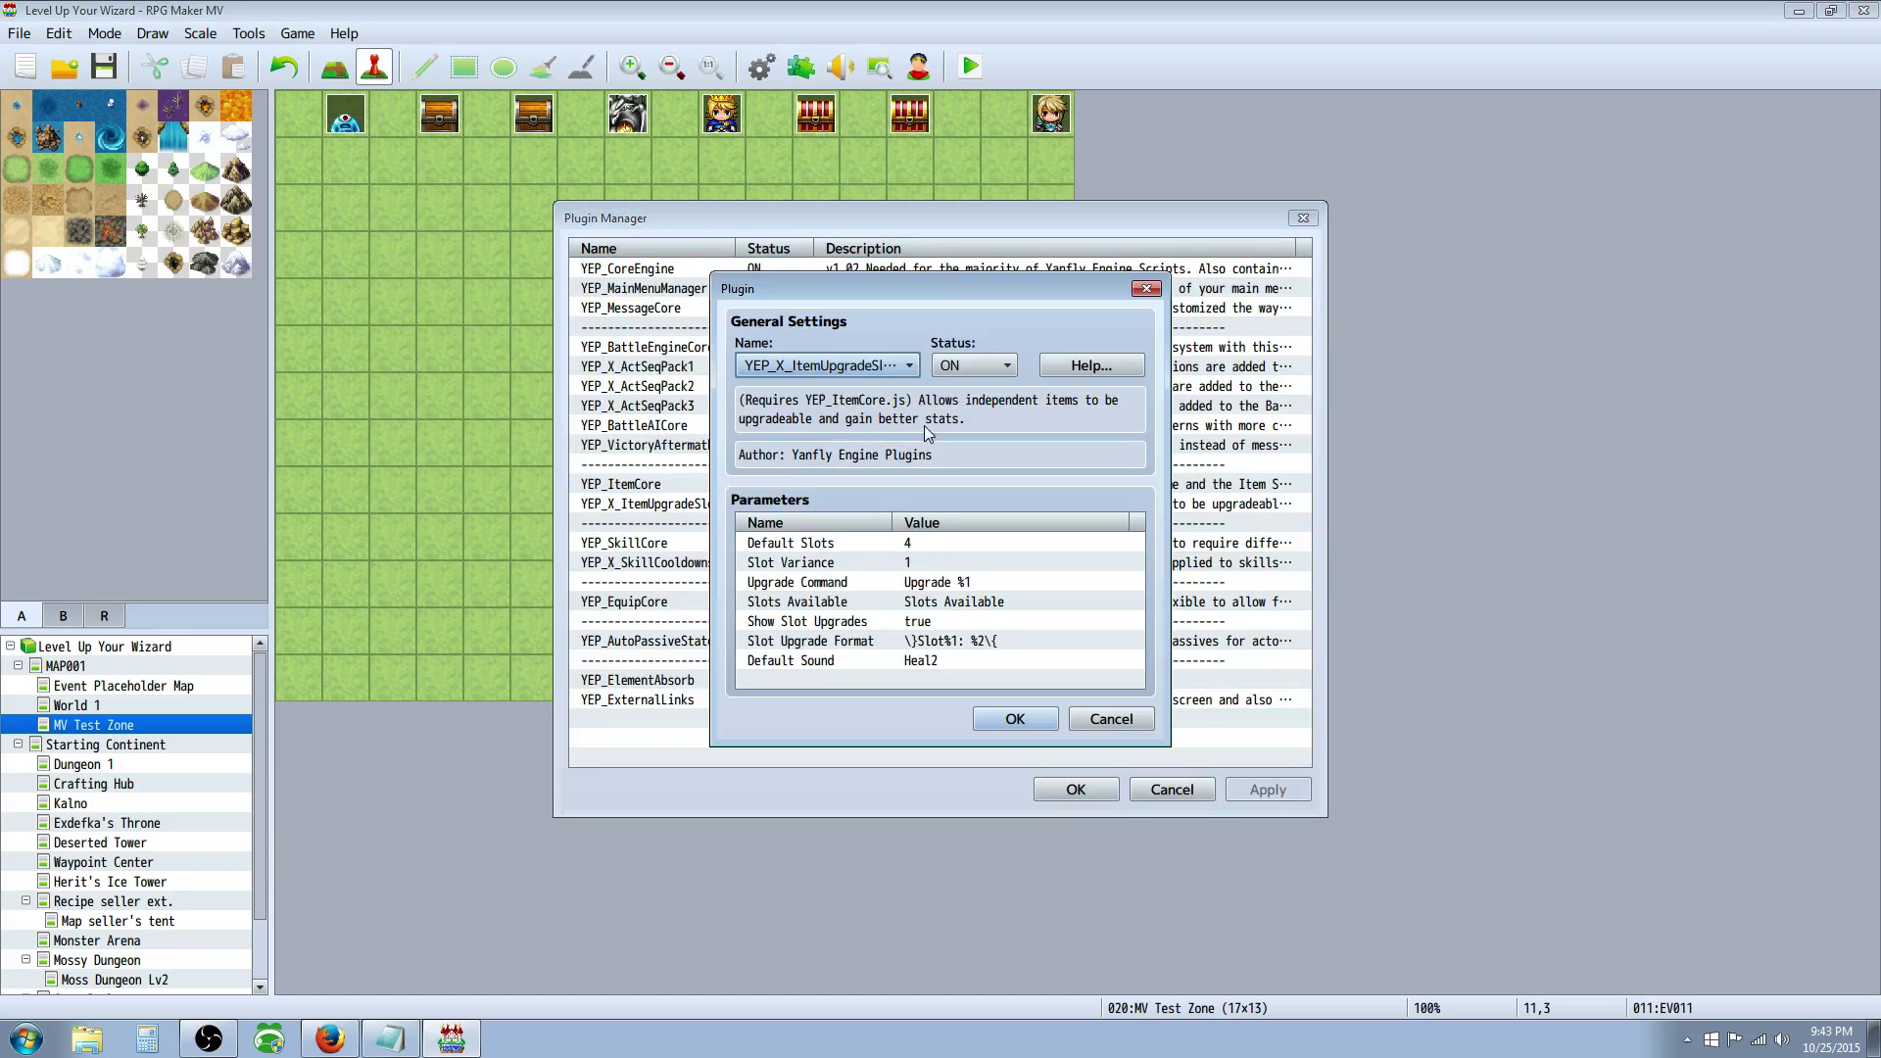
pyautogui.click(1077, 368)
pyautogui.moveTo(1203, 367); pyautogui.dragTo(1197, 450)
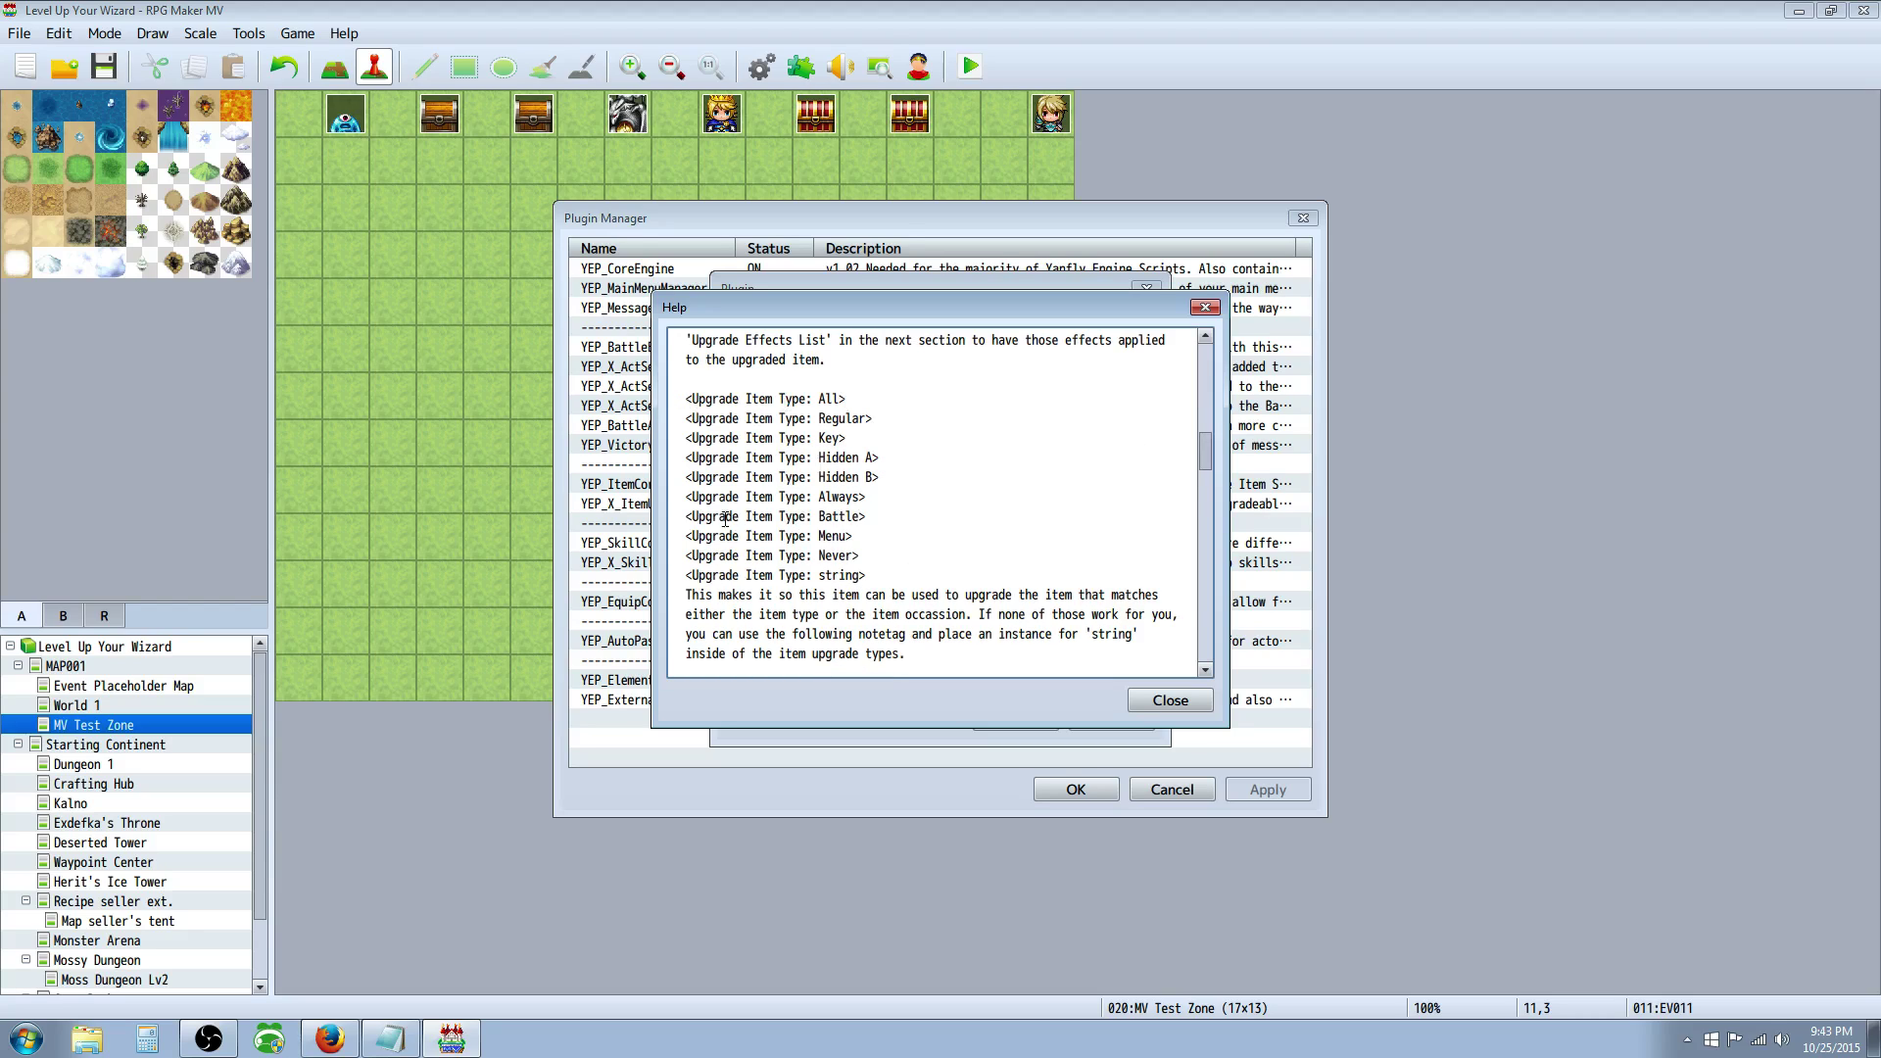
pyautogui.moveTo(1202, 438); pyautogui.dragTo(1201, 478)
pyautogui.moveTo(700, 402); pyautogui.dragTo(969, 431)
pyautogui.click(794, 555)
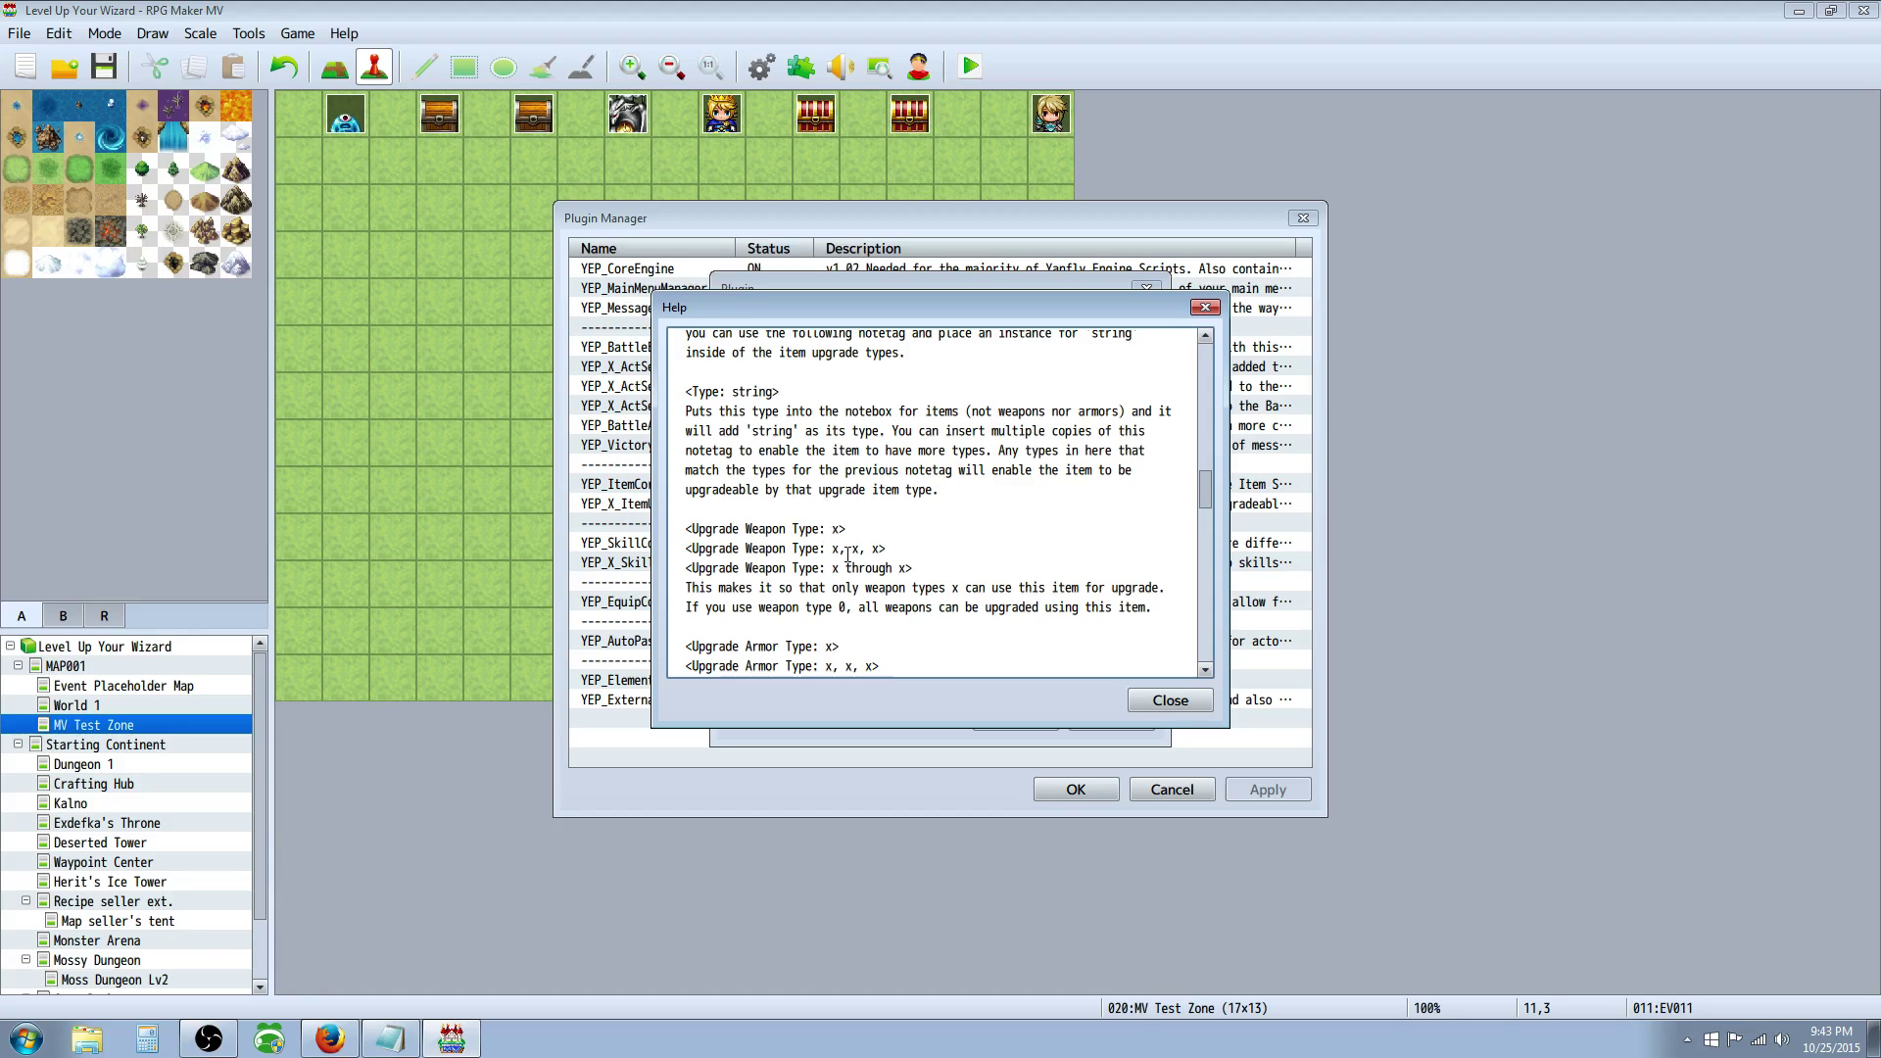
pyautogui.scroll(-6, 1204, 487)
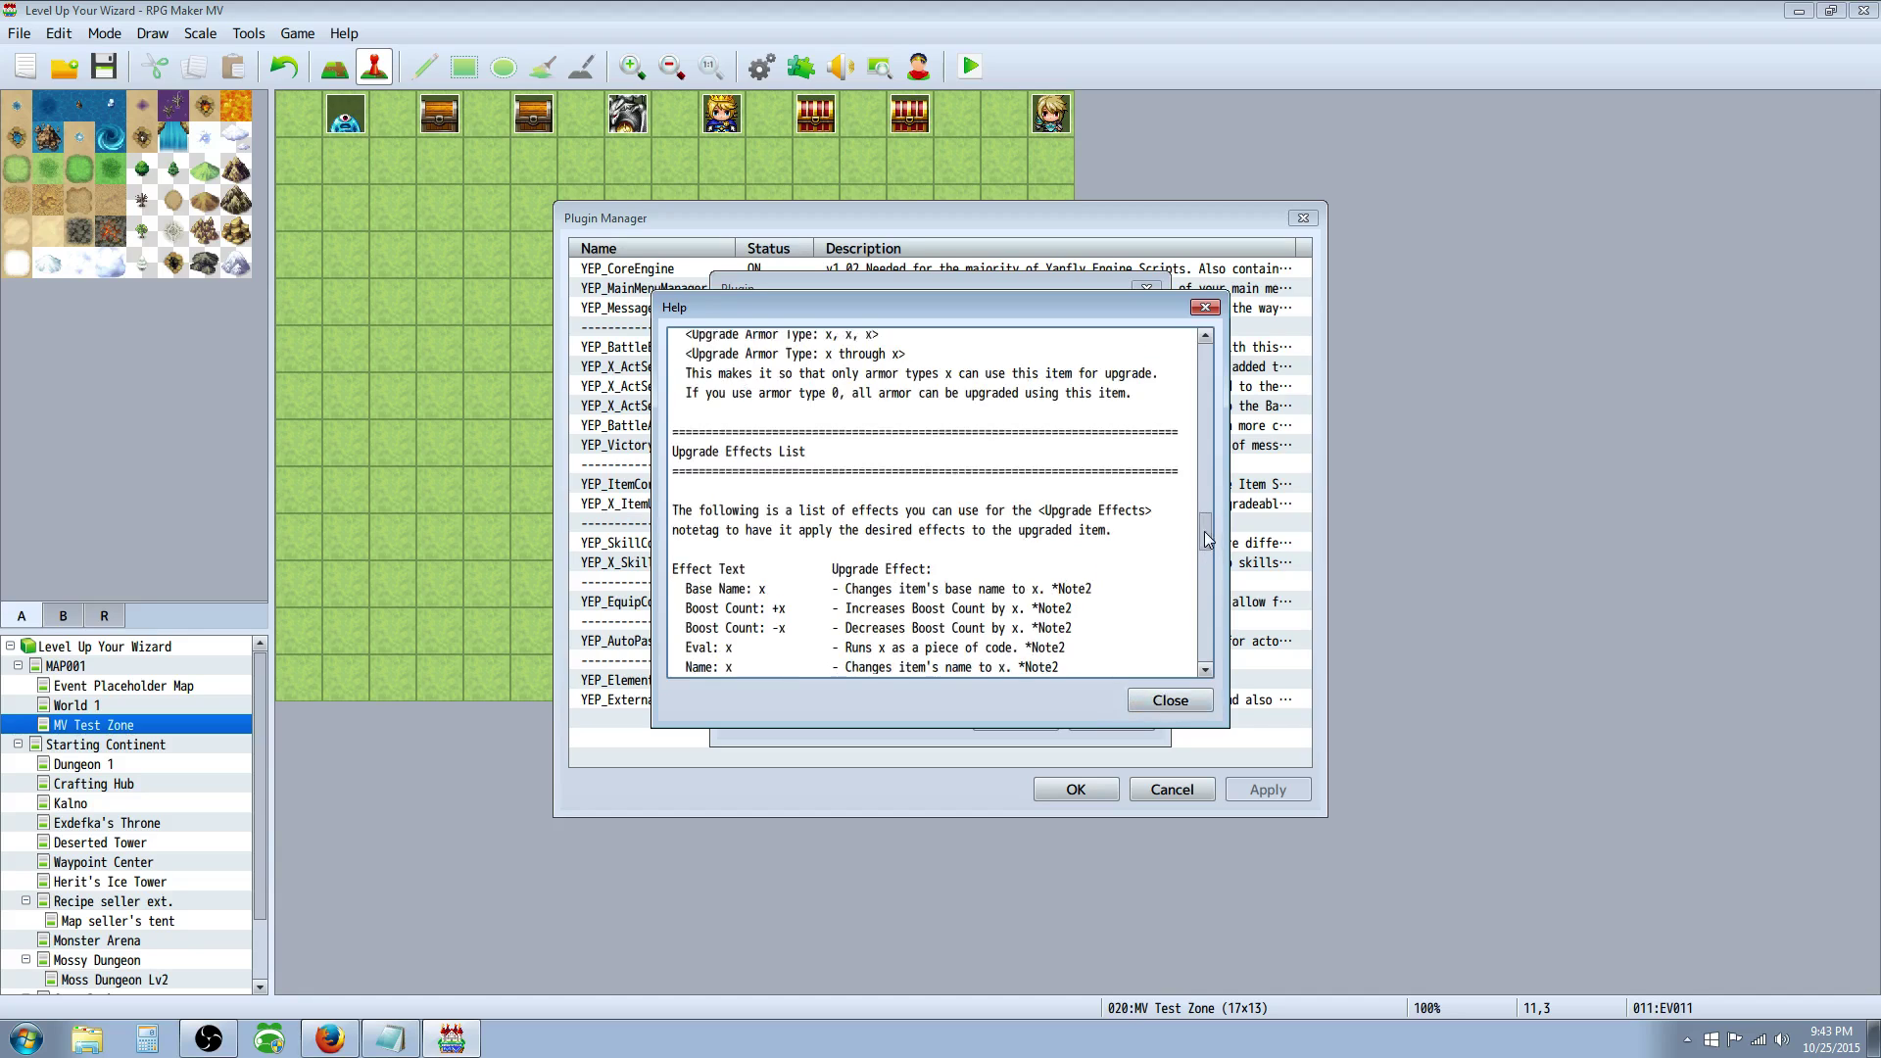
pyautogui.moveTo(1203, 535); pyautogui.dragTo(1203, 552)
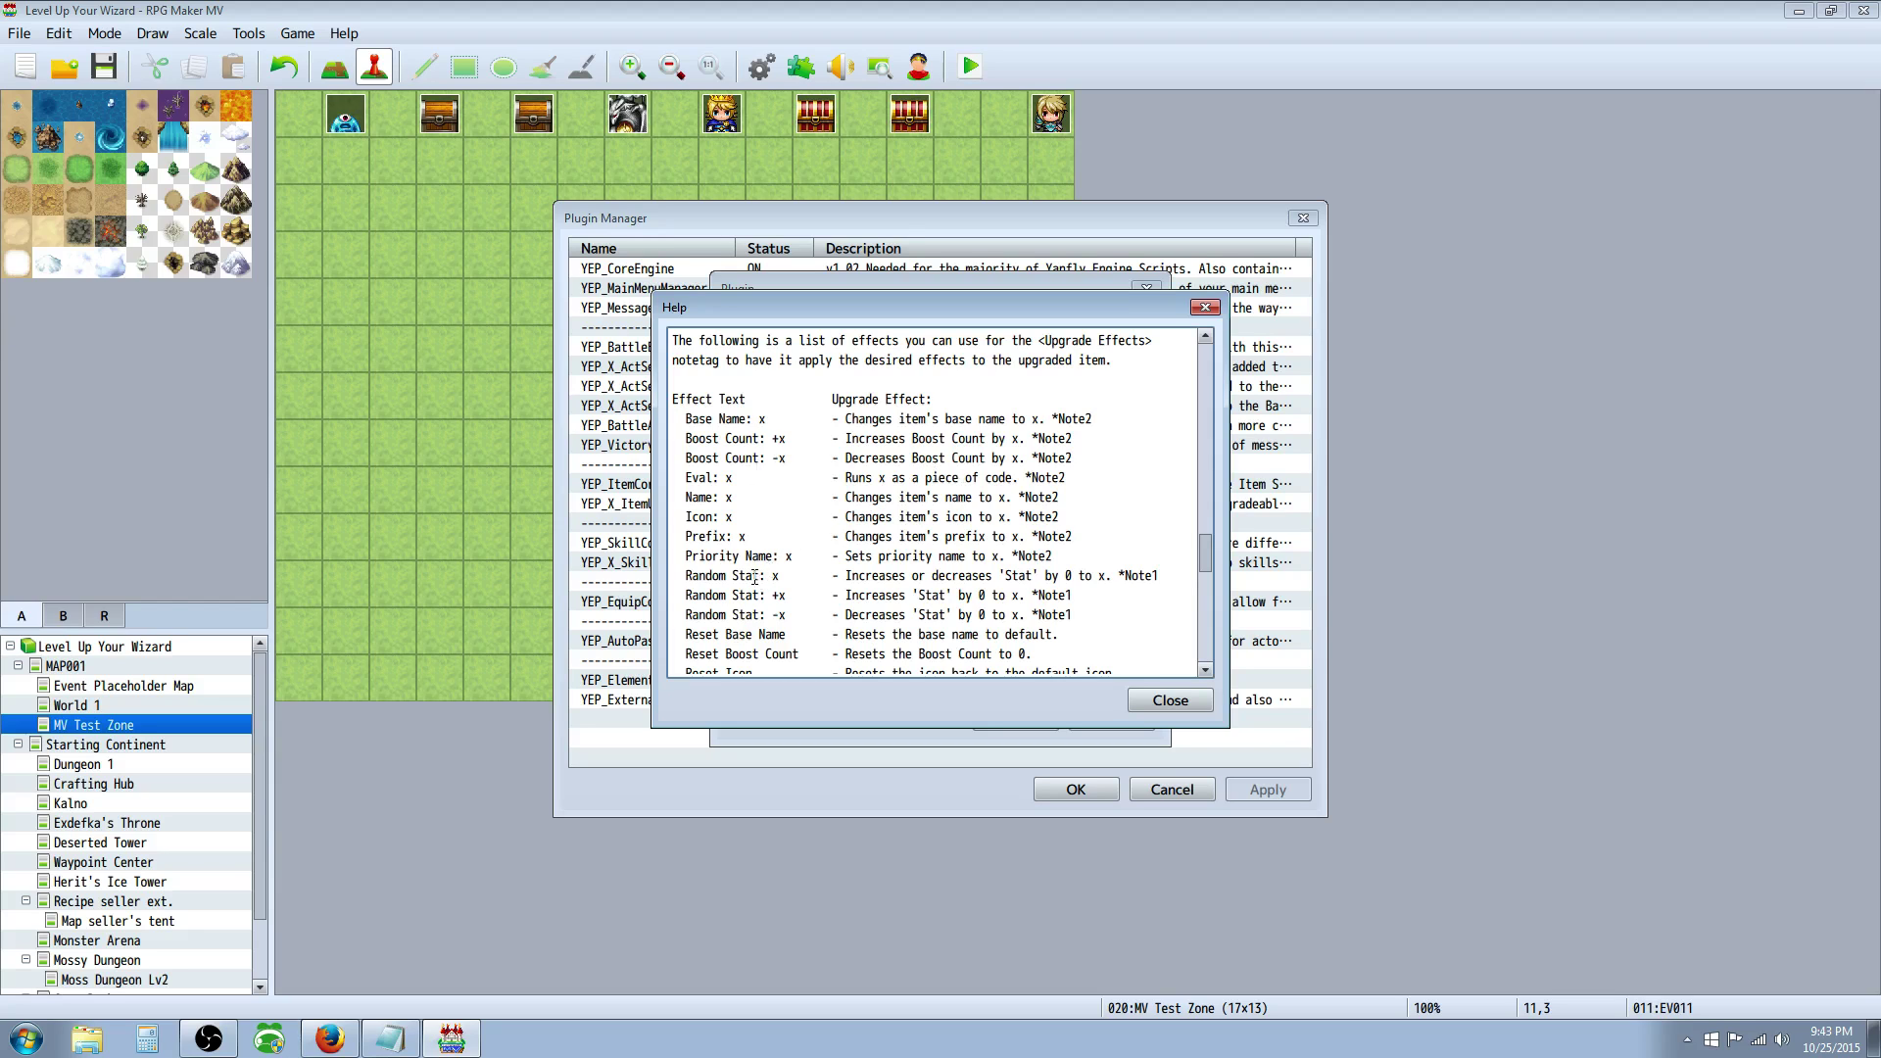
pyautogui.moveTo(1207, 546); pyautogui.dragTo(1205, 578)
pyautogui.scroll(-3, 1203, 574)
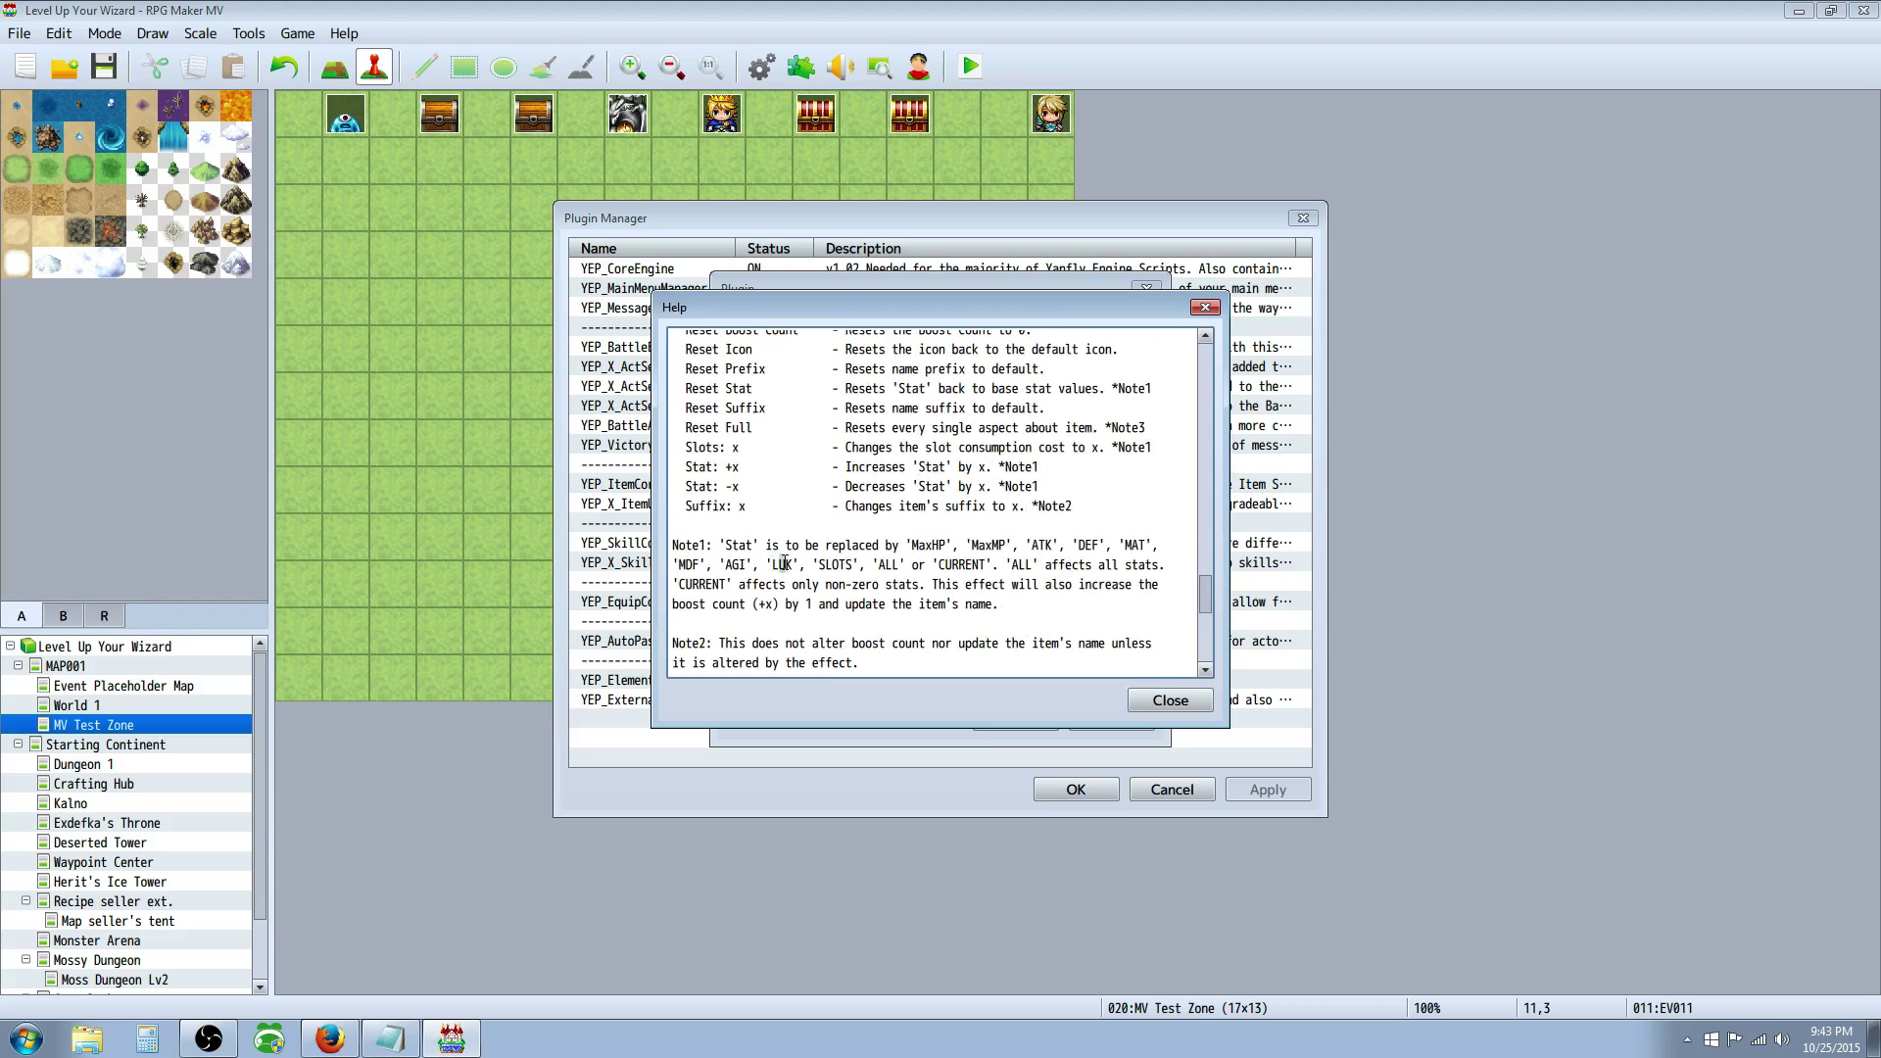
pyautogui.click(1169, 701)
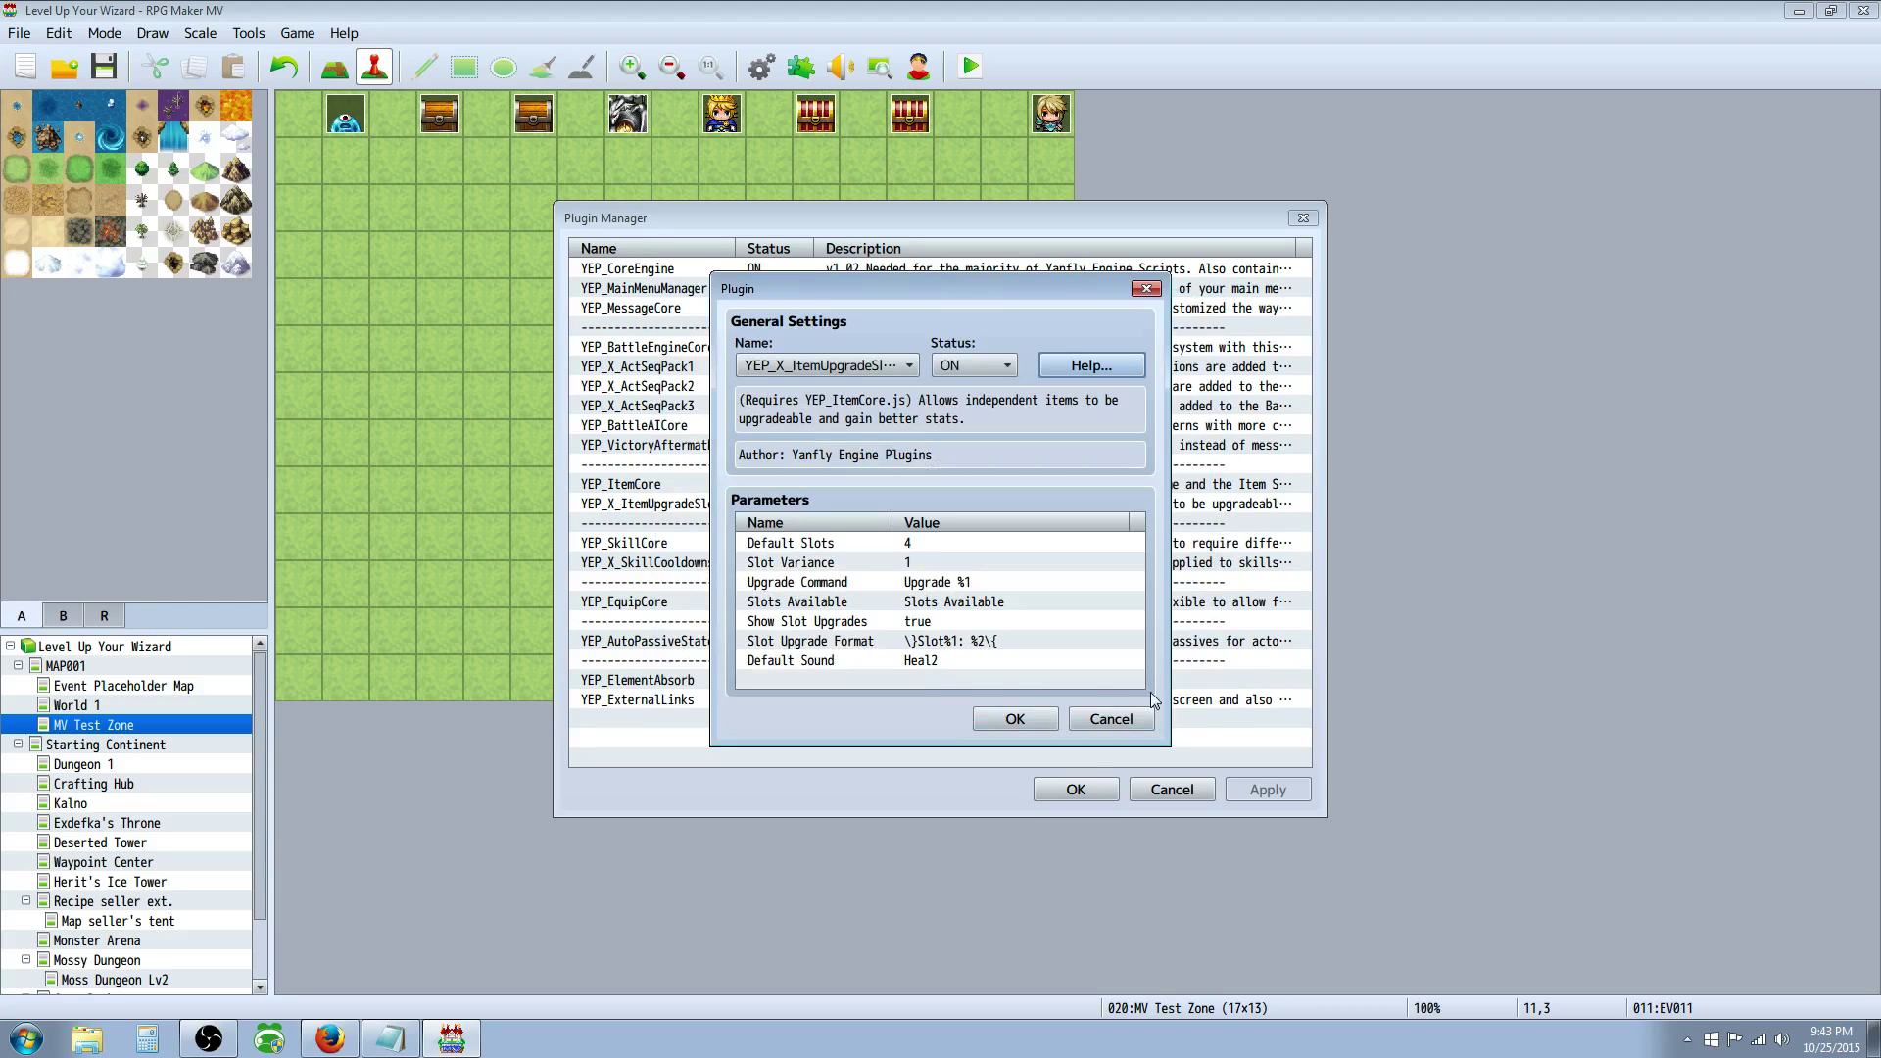
# - Accept the plugin settings, then inspect the DEF Sphere + 20 upgrade-chest event
pyautogui.click(1036, 721)
pyautogui.click(1076, 790)
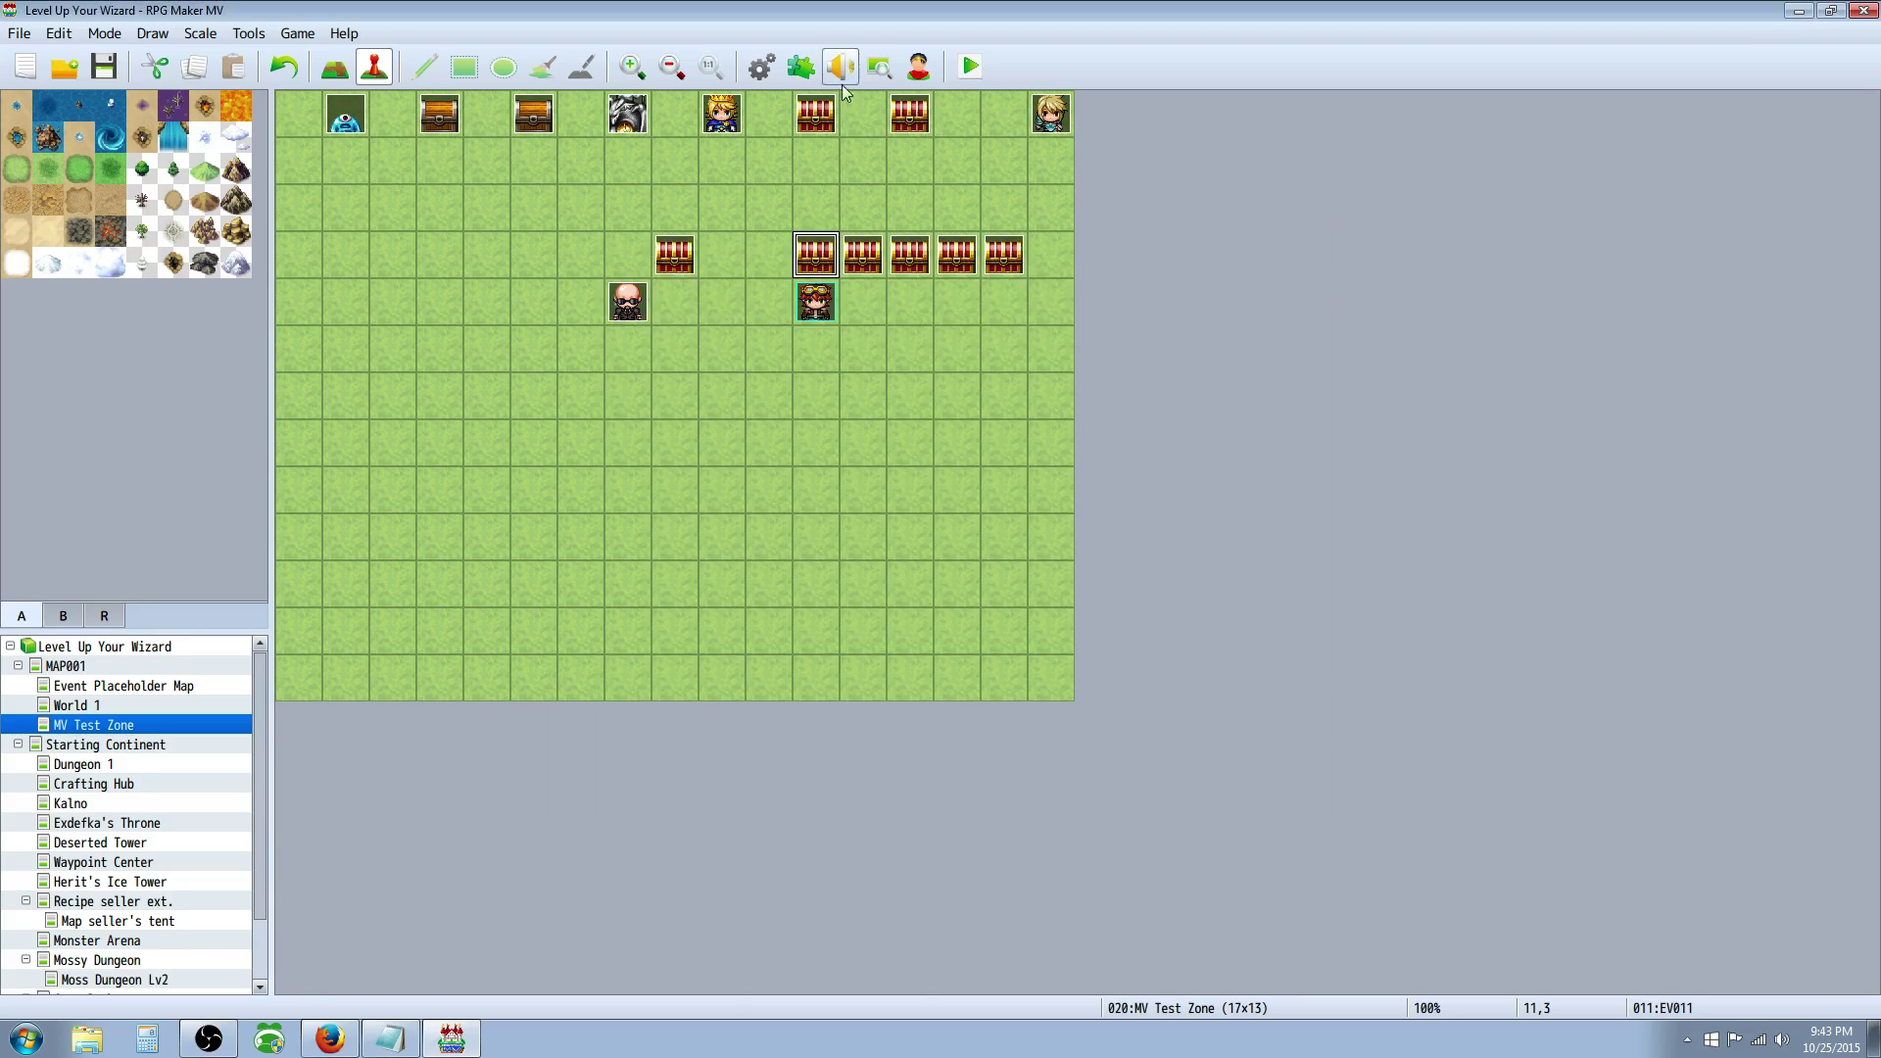
pyautogui.rightClick(820, 238)
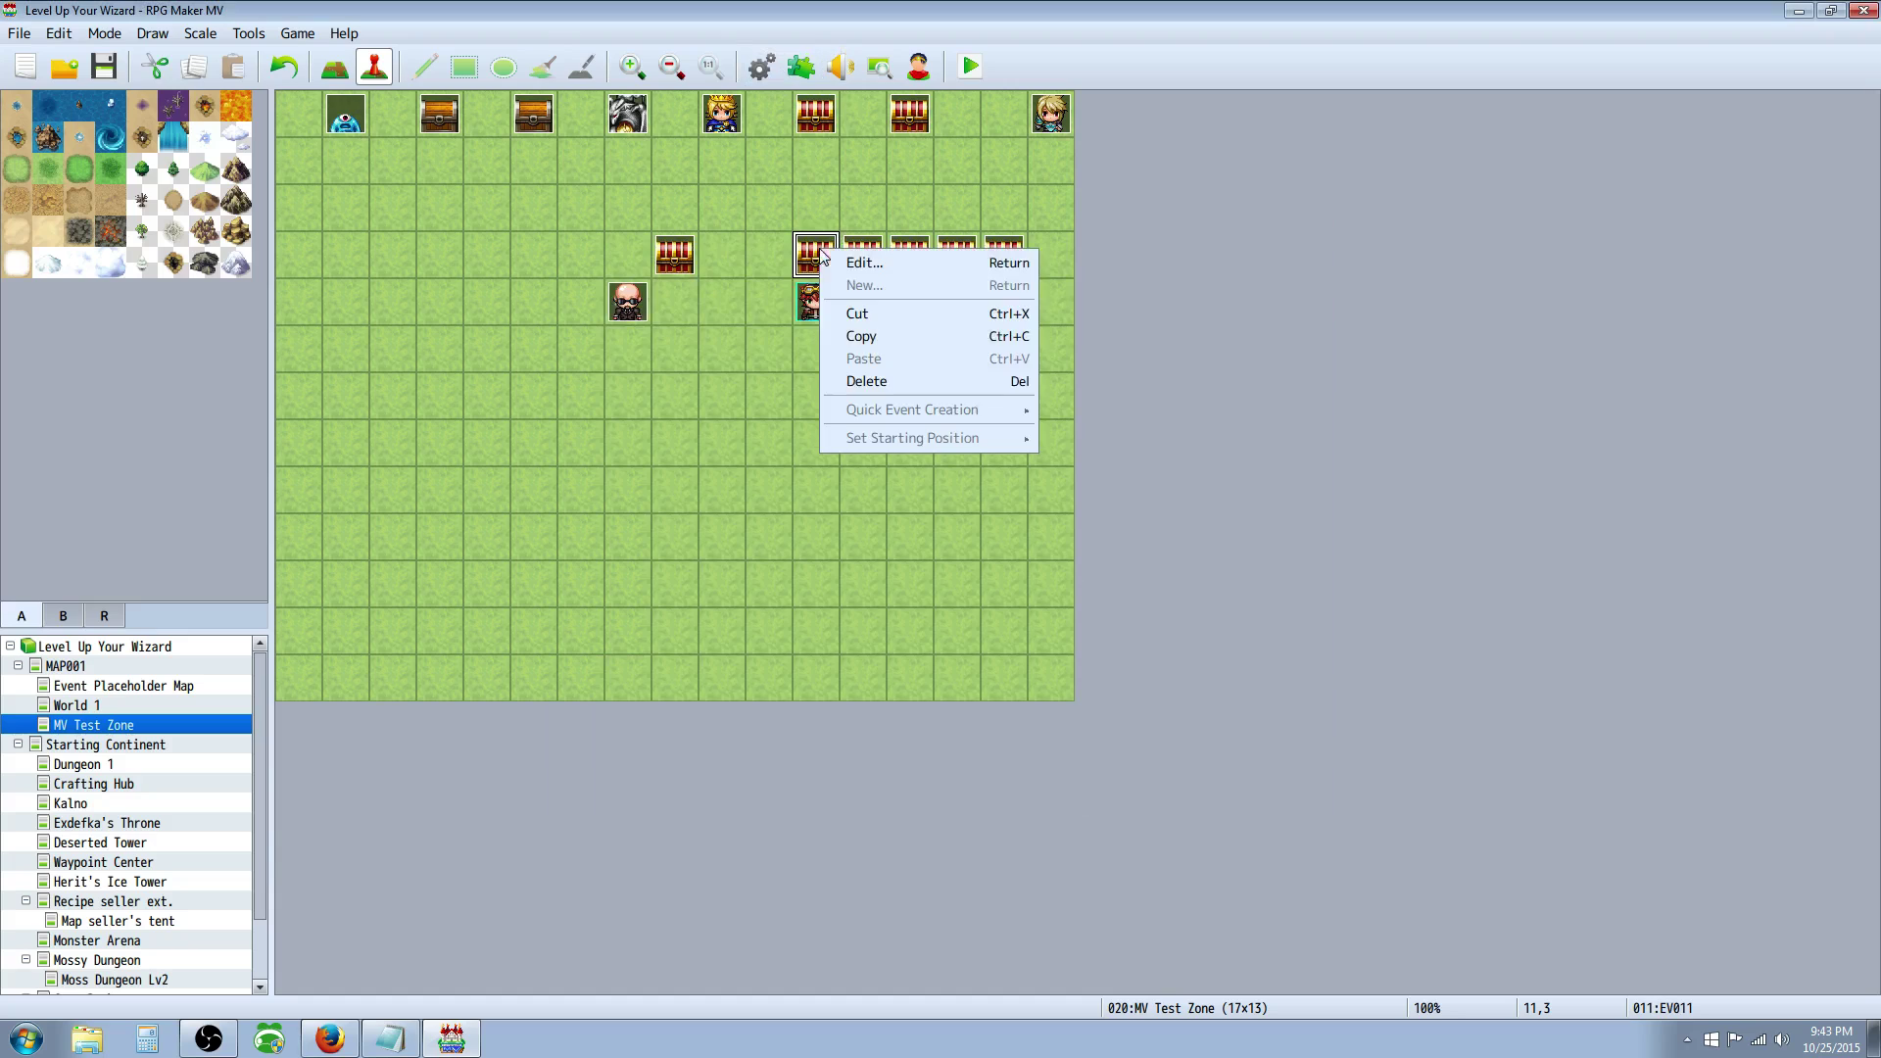
pyautogui.click(875, 263)
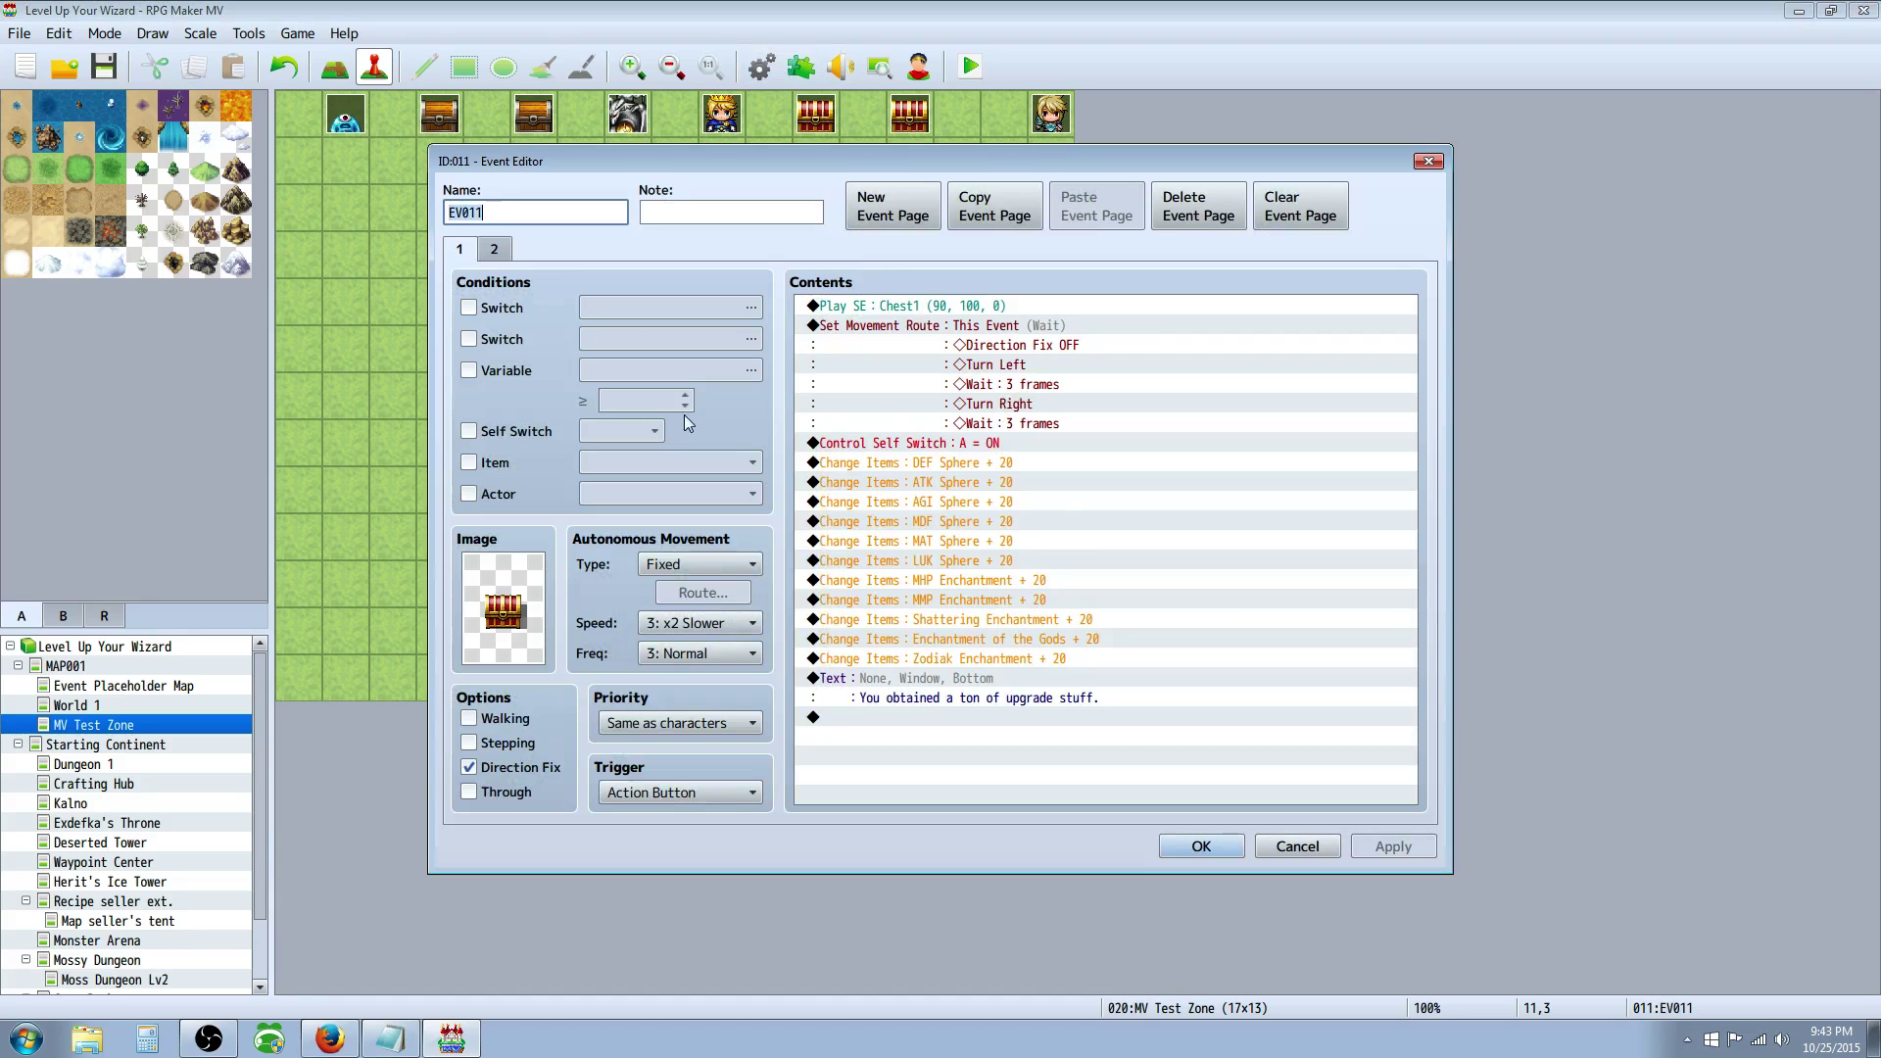
pyautogui.click(974, 468)
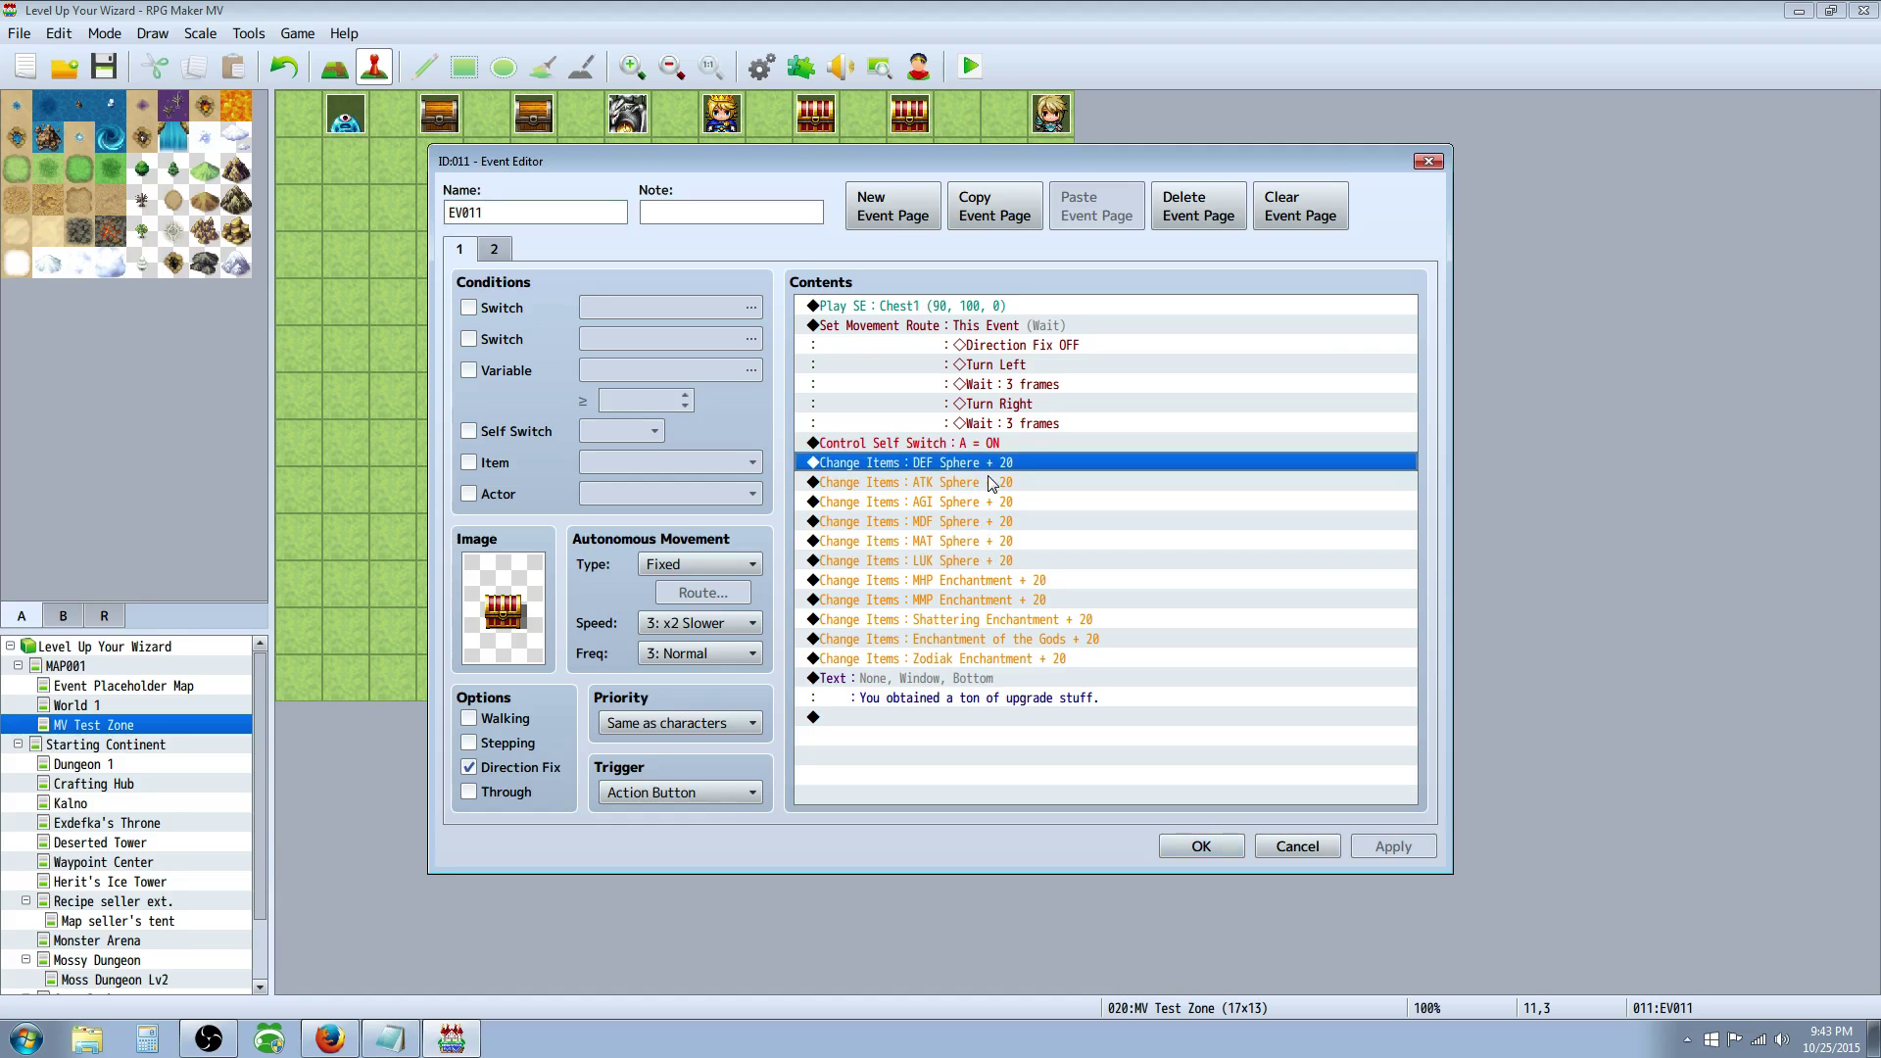
pyautogui.click(1212, 848)
# - Inspect the Feral Leather Armor reward command in the next chest event
pyautogui.rightClick(871, 252)
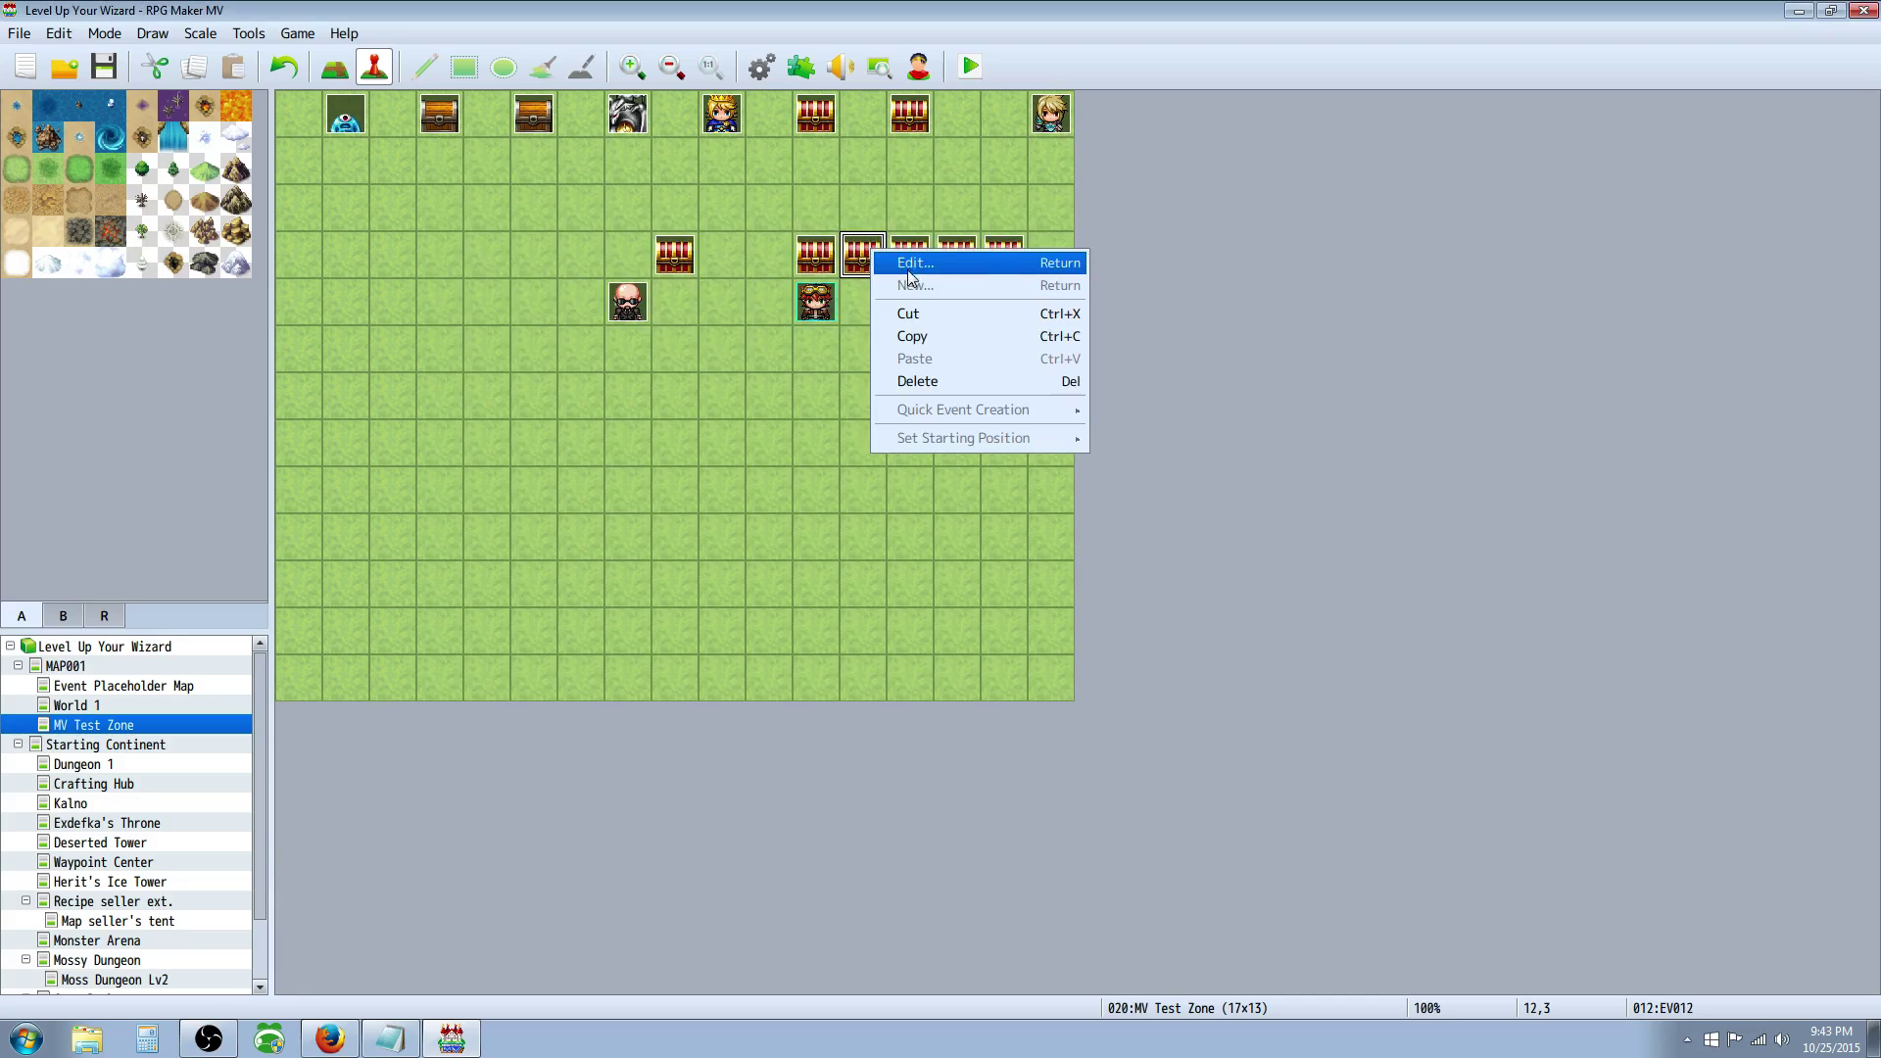
pyautogui.click(906, 264)
pyautogui.click(966, 462)
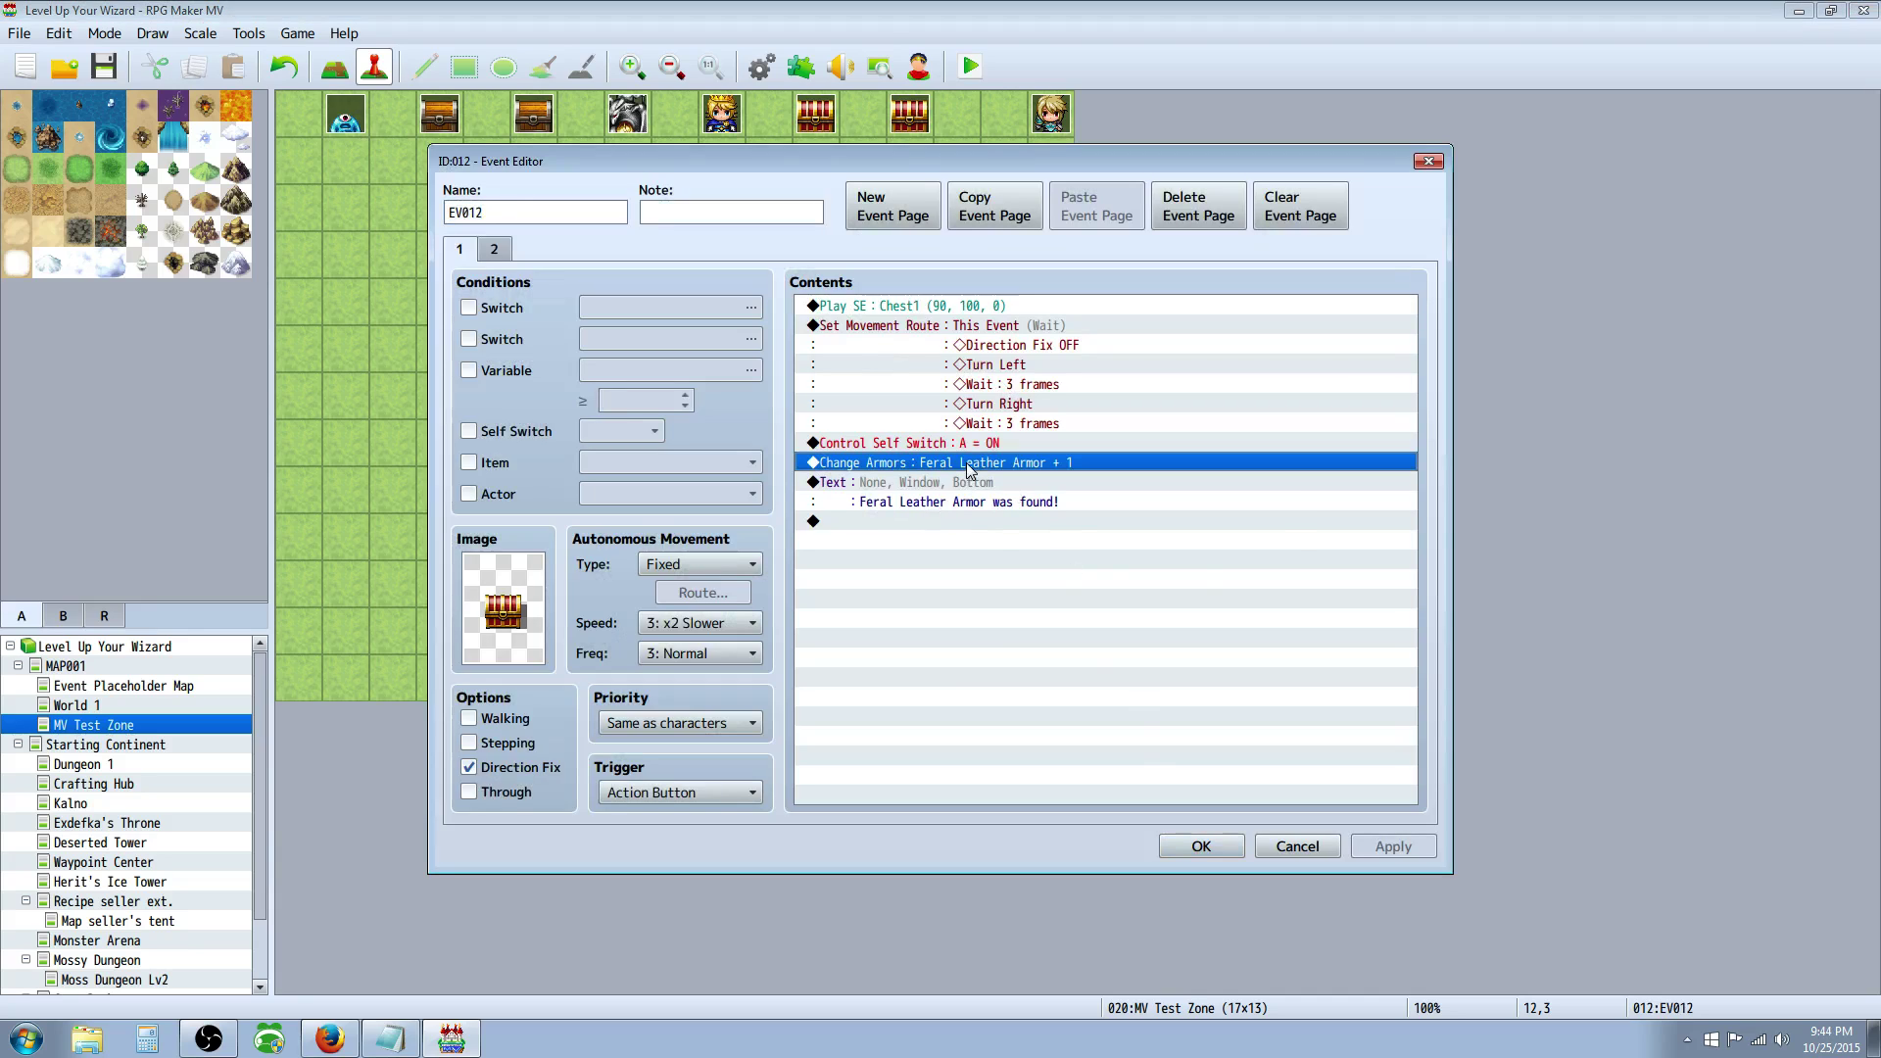
pyautogui.click(1204, 846)
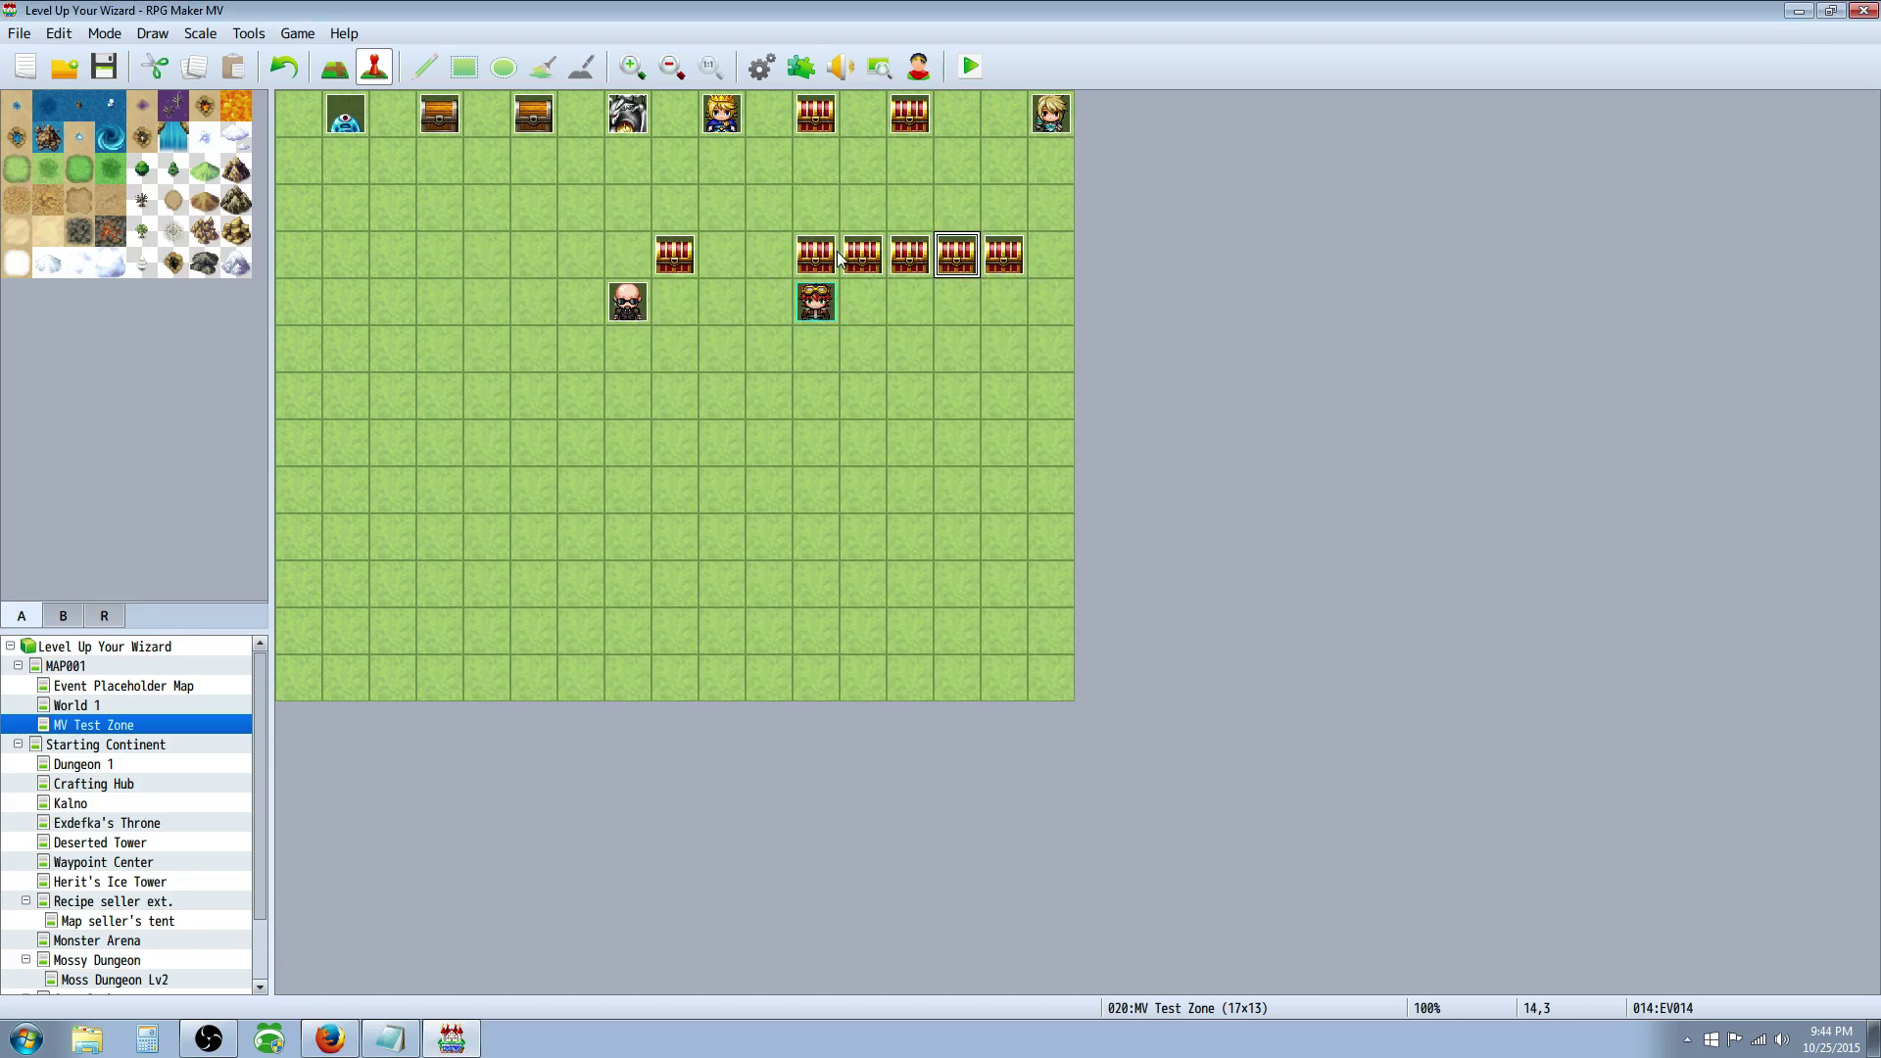
# - Select the chest event at 13,3, glance at Plugin Manager, and open the Database
pyautogui.click(908, 255)
pyautogui.click(800, 66)
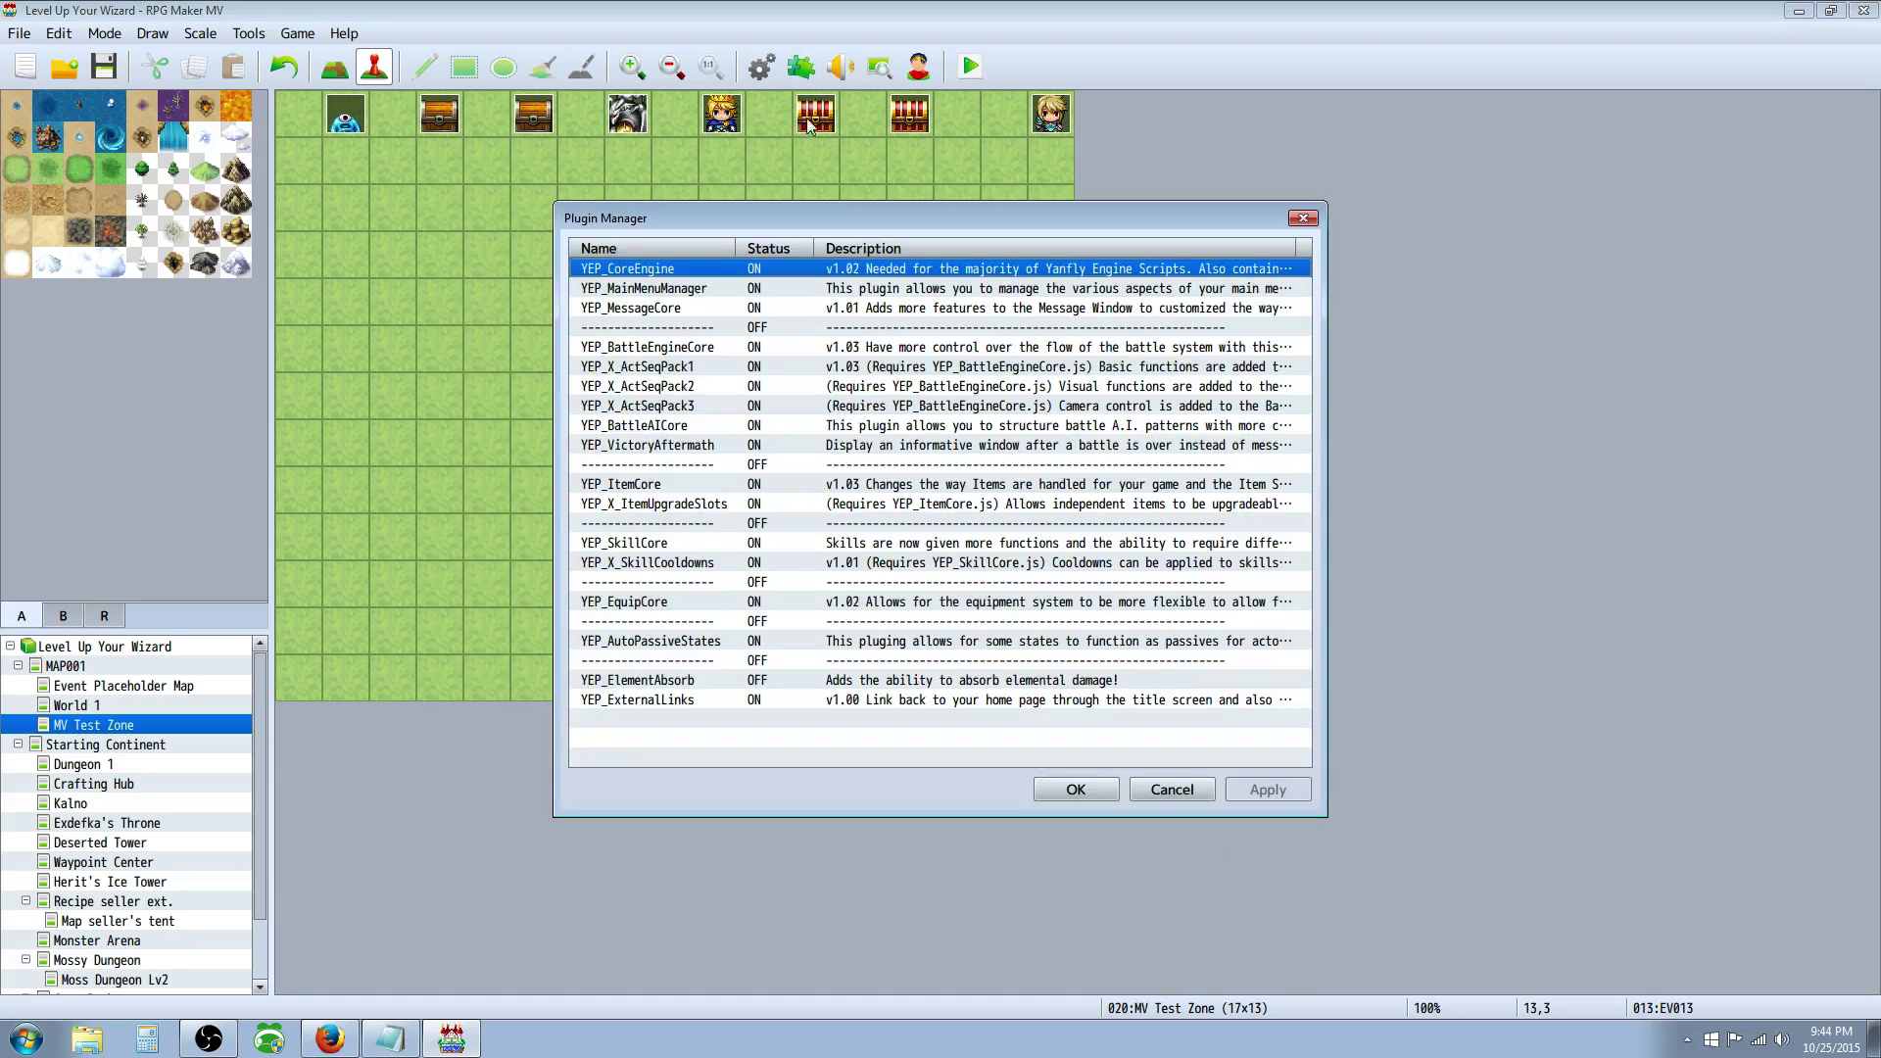
pyautogui.click(1085, 792)
pyautogui.click(762, 66)
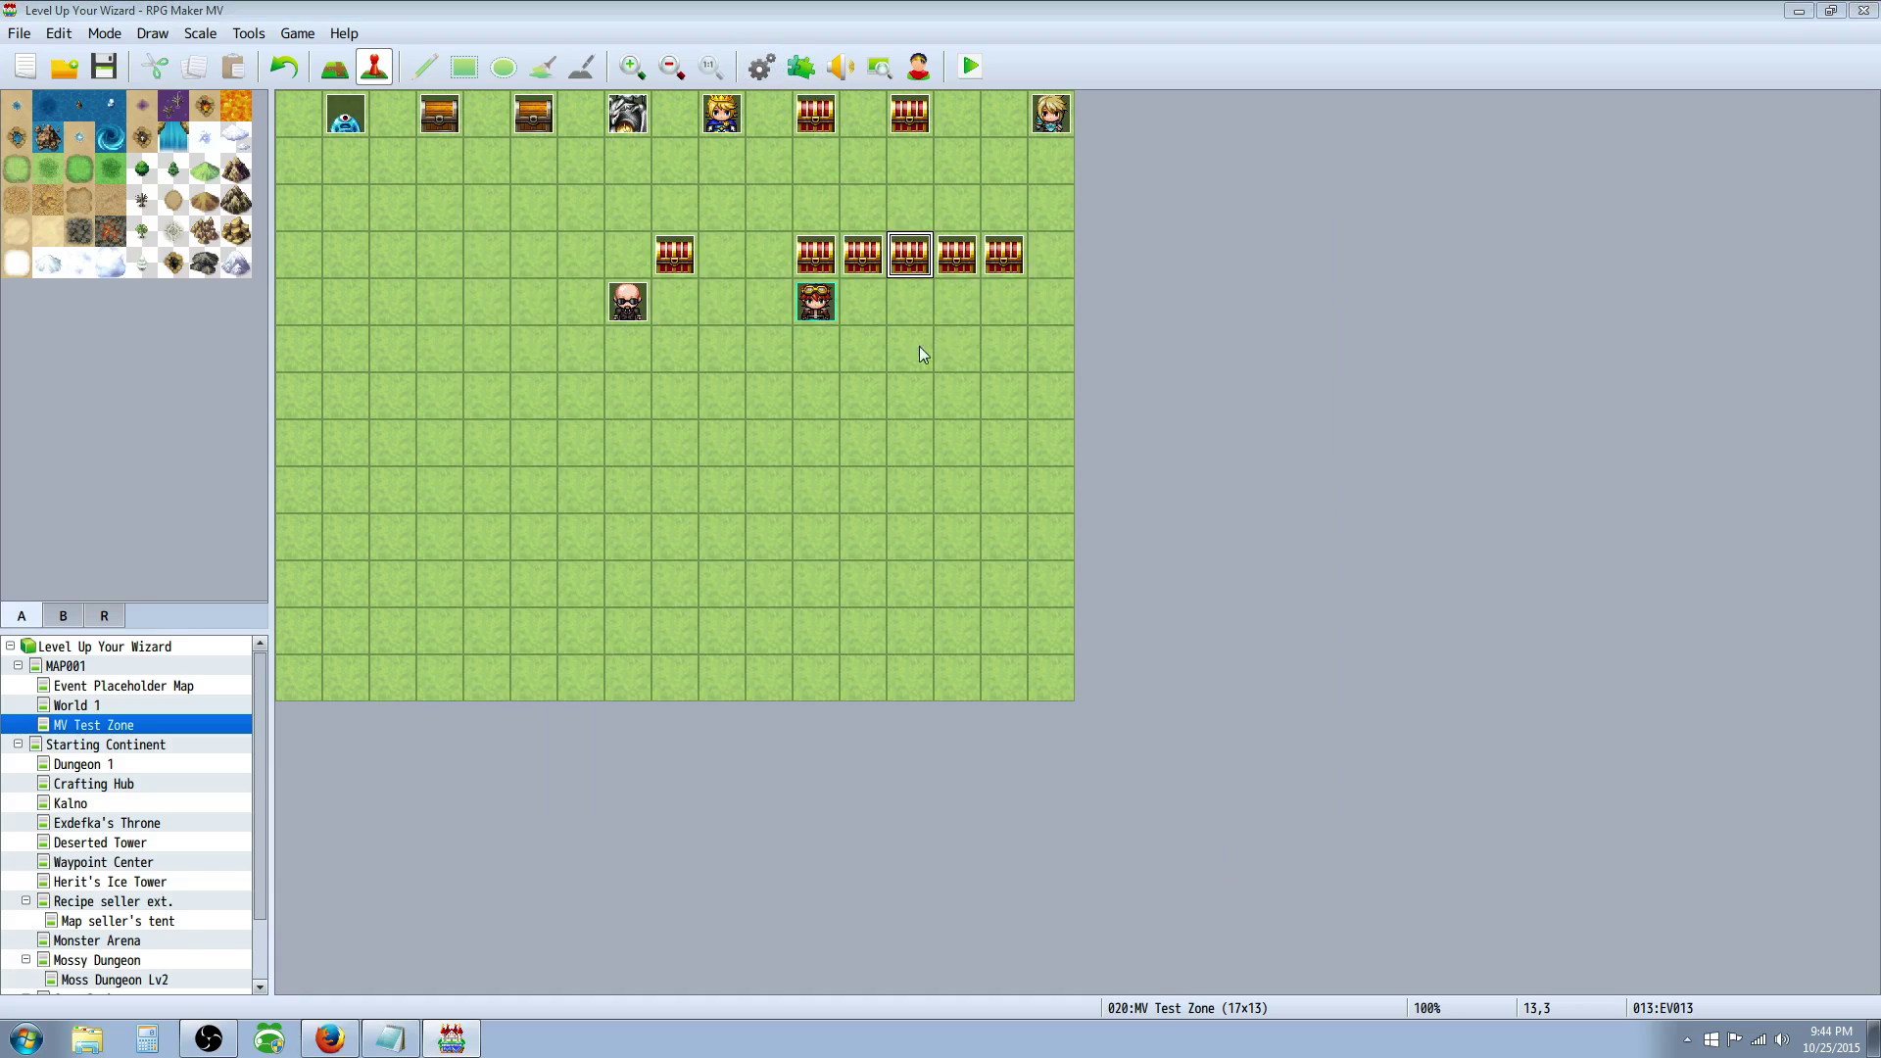
# - Step through the sphere items and review Shattering Enchantment's Upgrade Effect note
pyautogui.click(610, 486)
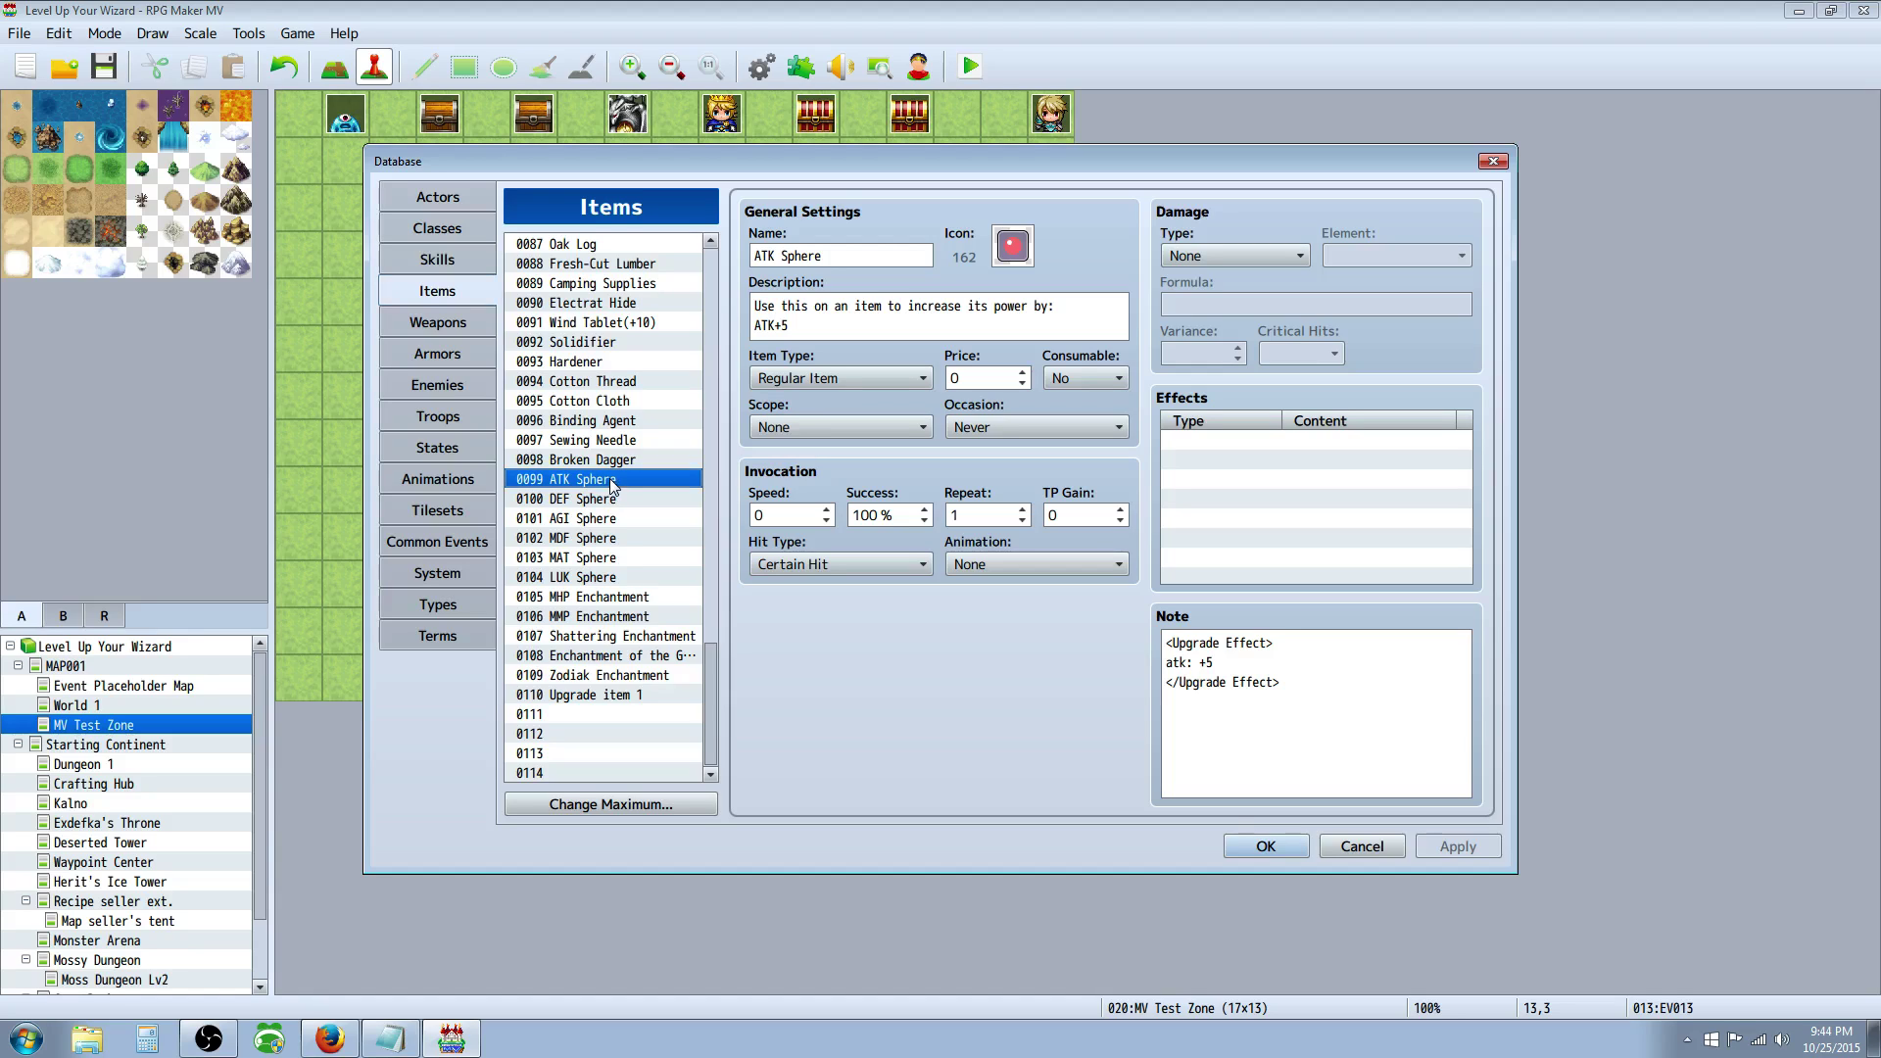
pyautogui.press('Down')
pyautogui.press('Down')
pyautogui.press('Down')
pyautogui.press('Down')
pyautogui.press('Down')
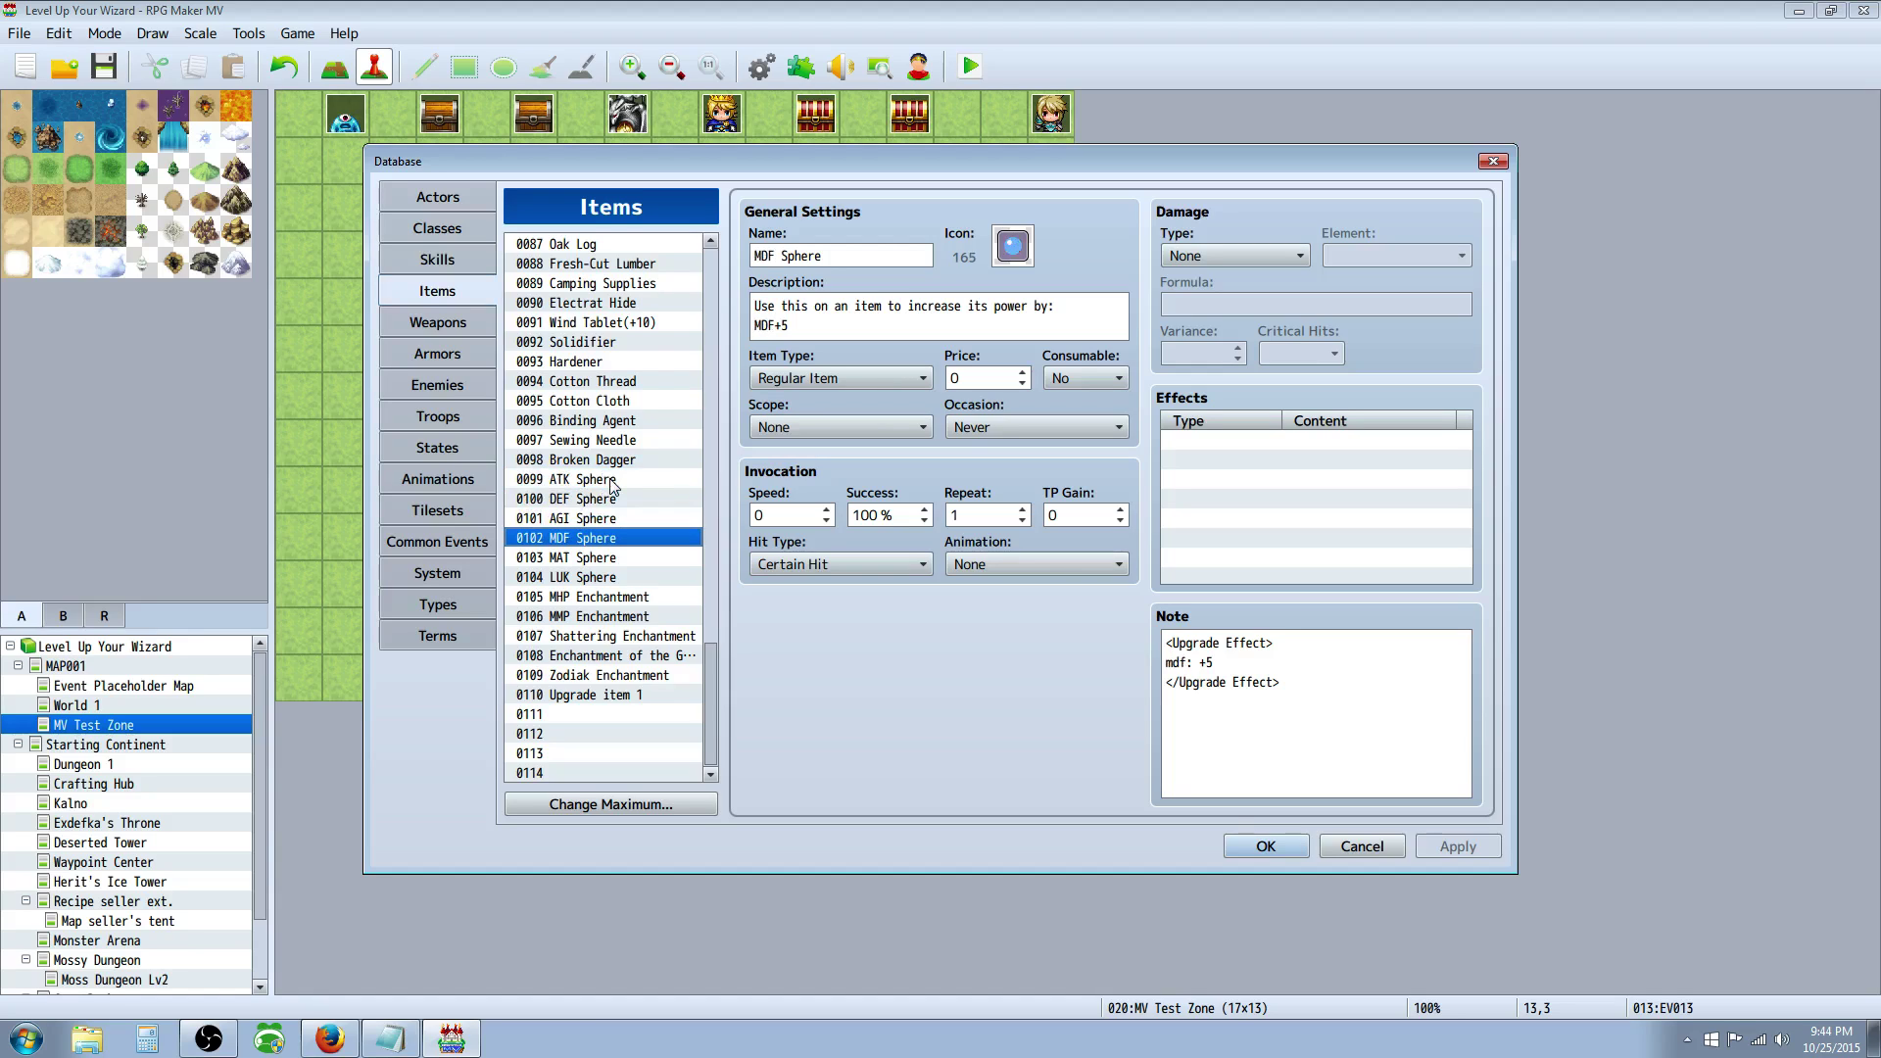
pyautogui.press('Down')
pyautogui.press('Down')
pyautogui.press('Down')
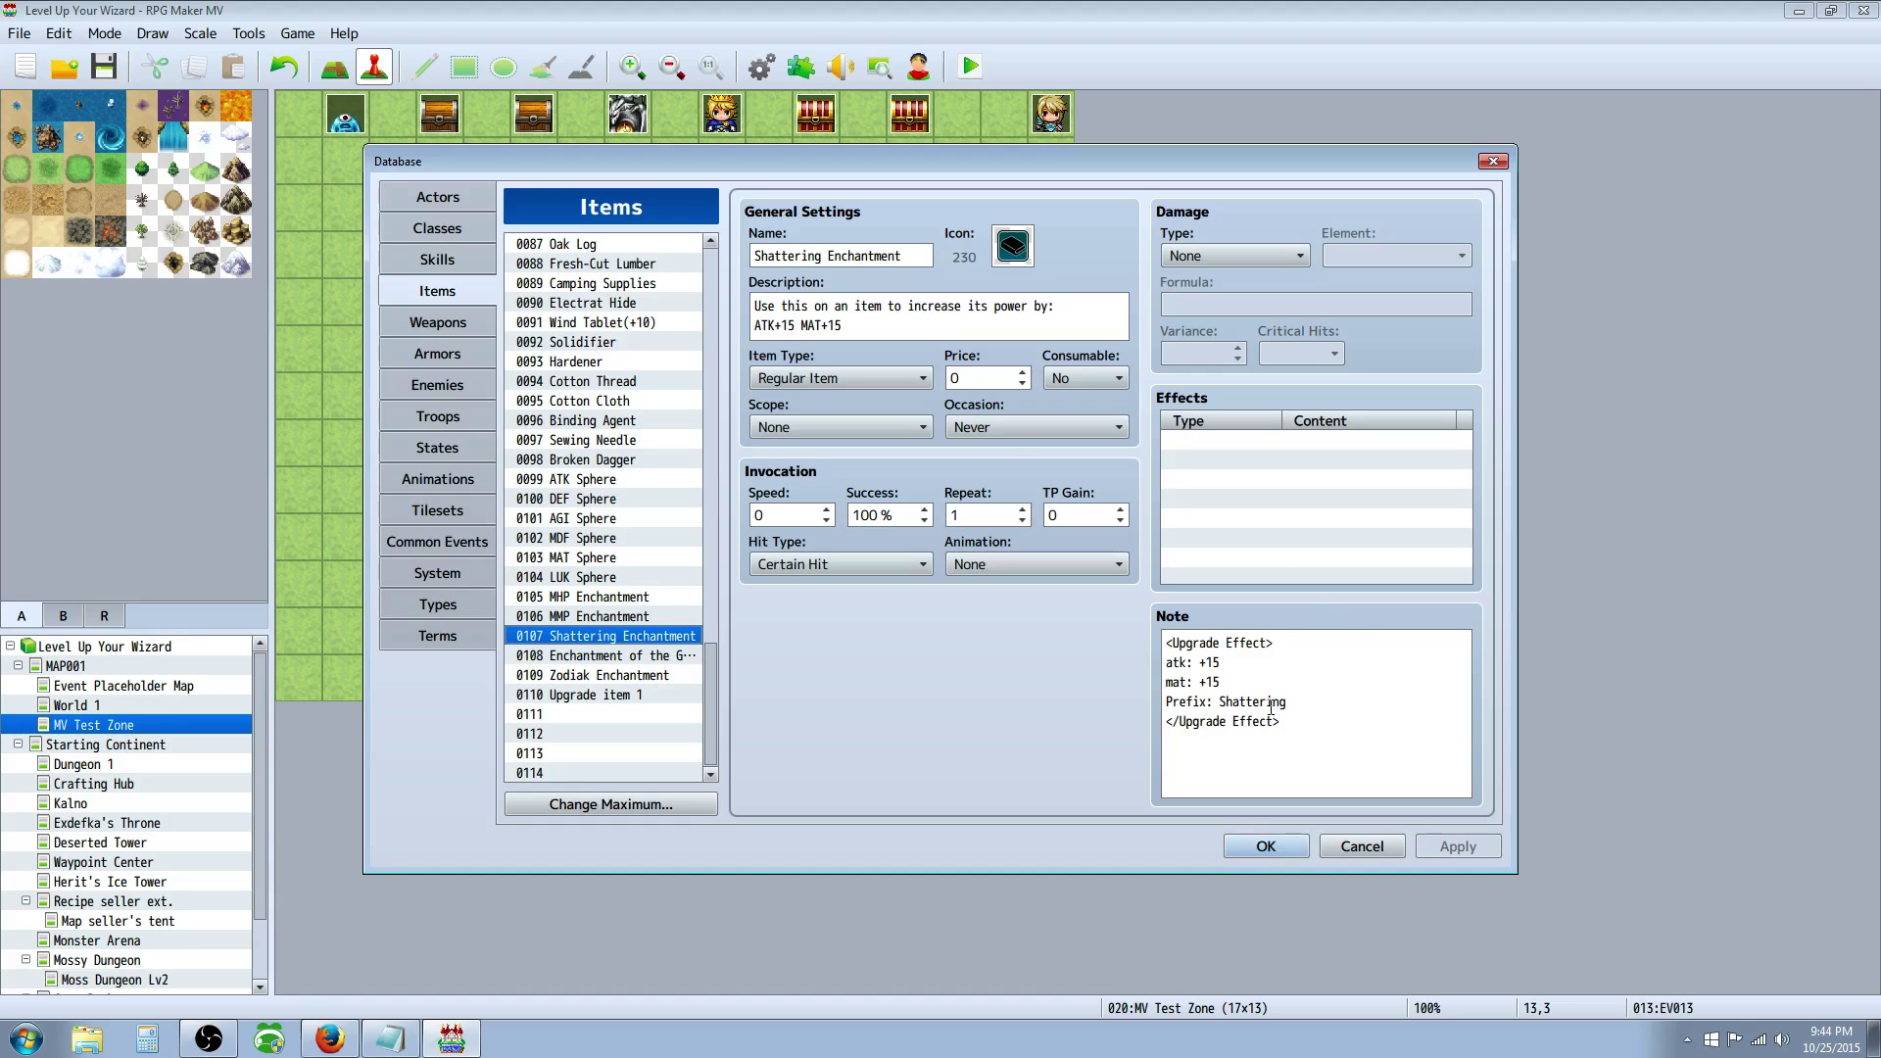
pyautogui.click(1209, 663)
pyautogui.hotkey('ctrl', 'a')
pyautogui.click(1210, 663)
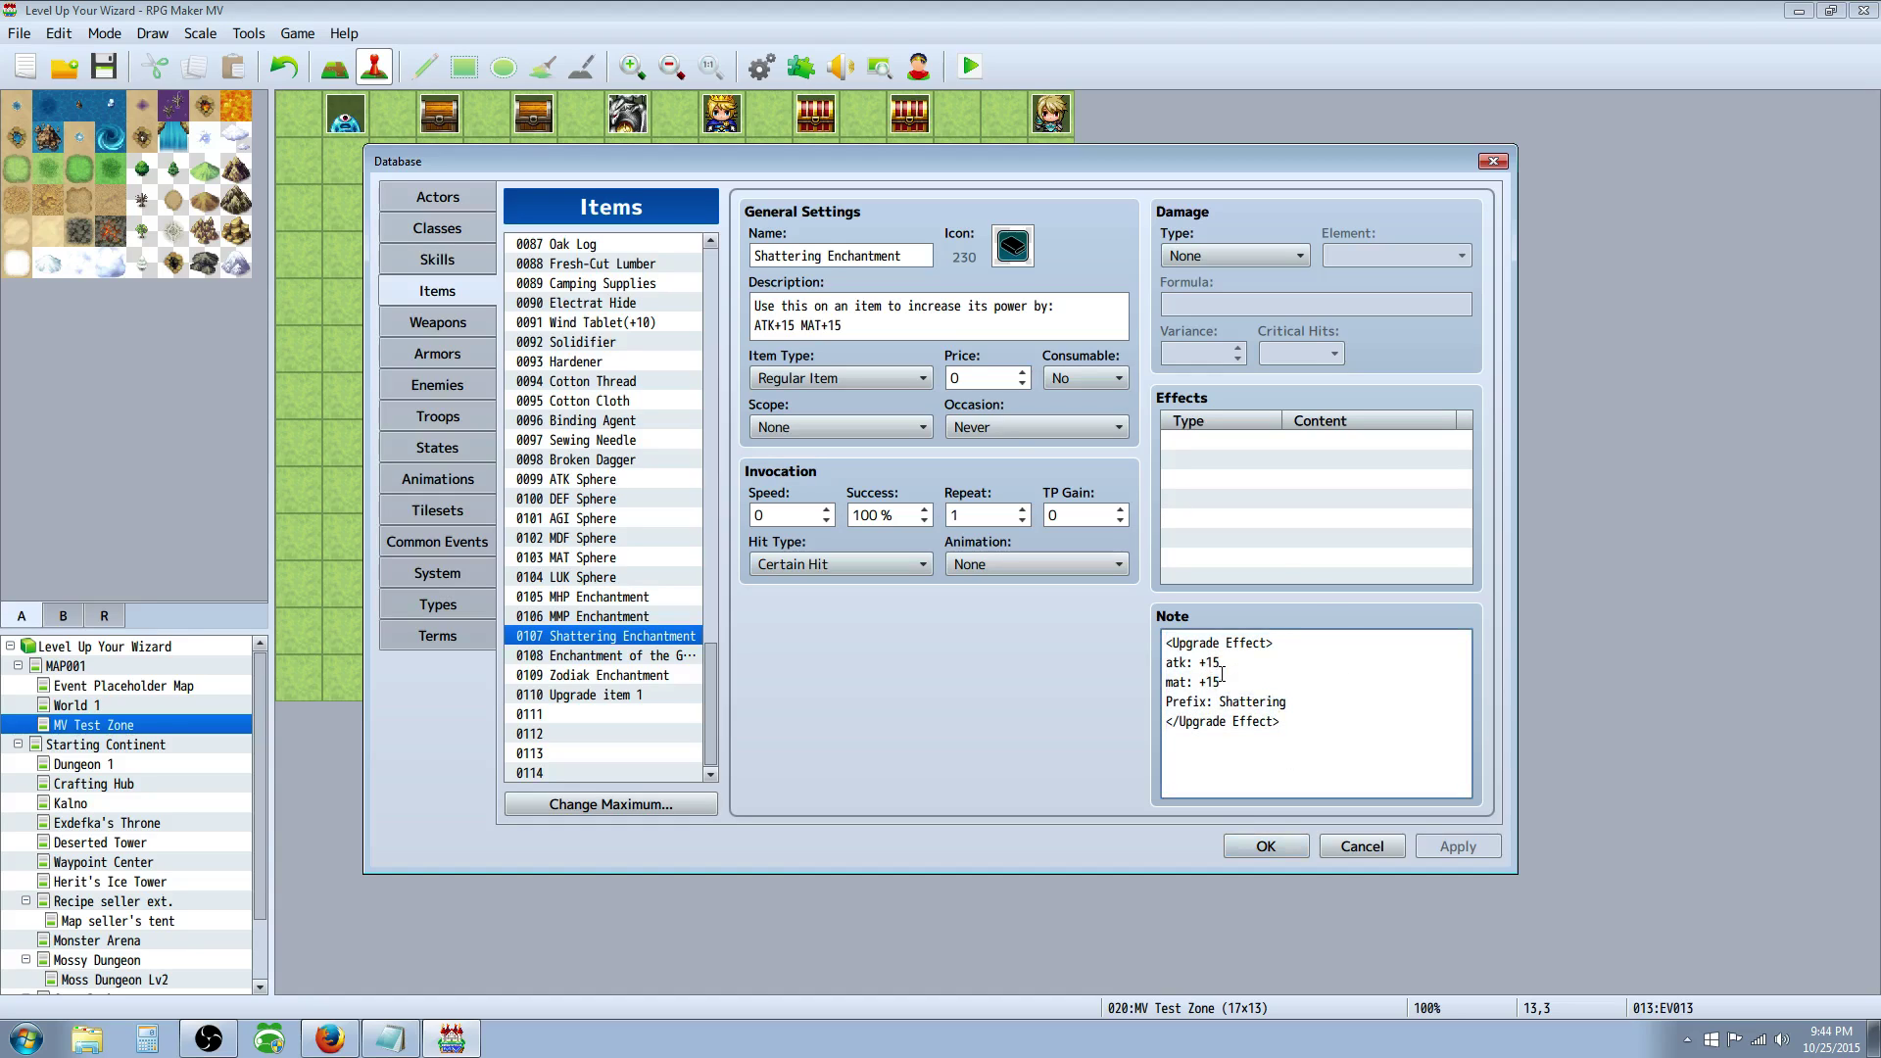
# - View 0108 Enchantment of the Gods and its Slots +11 'of the Gods' note
pyautogui.click(643, 656)
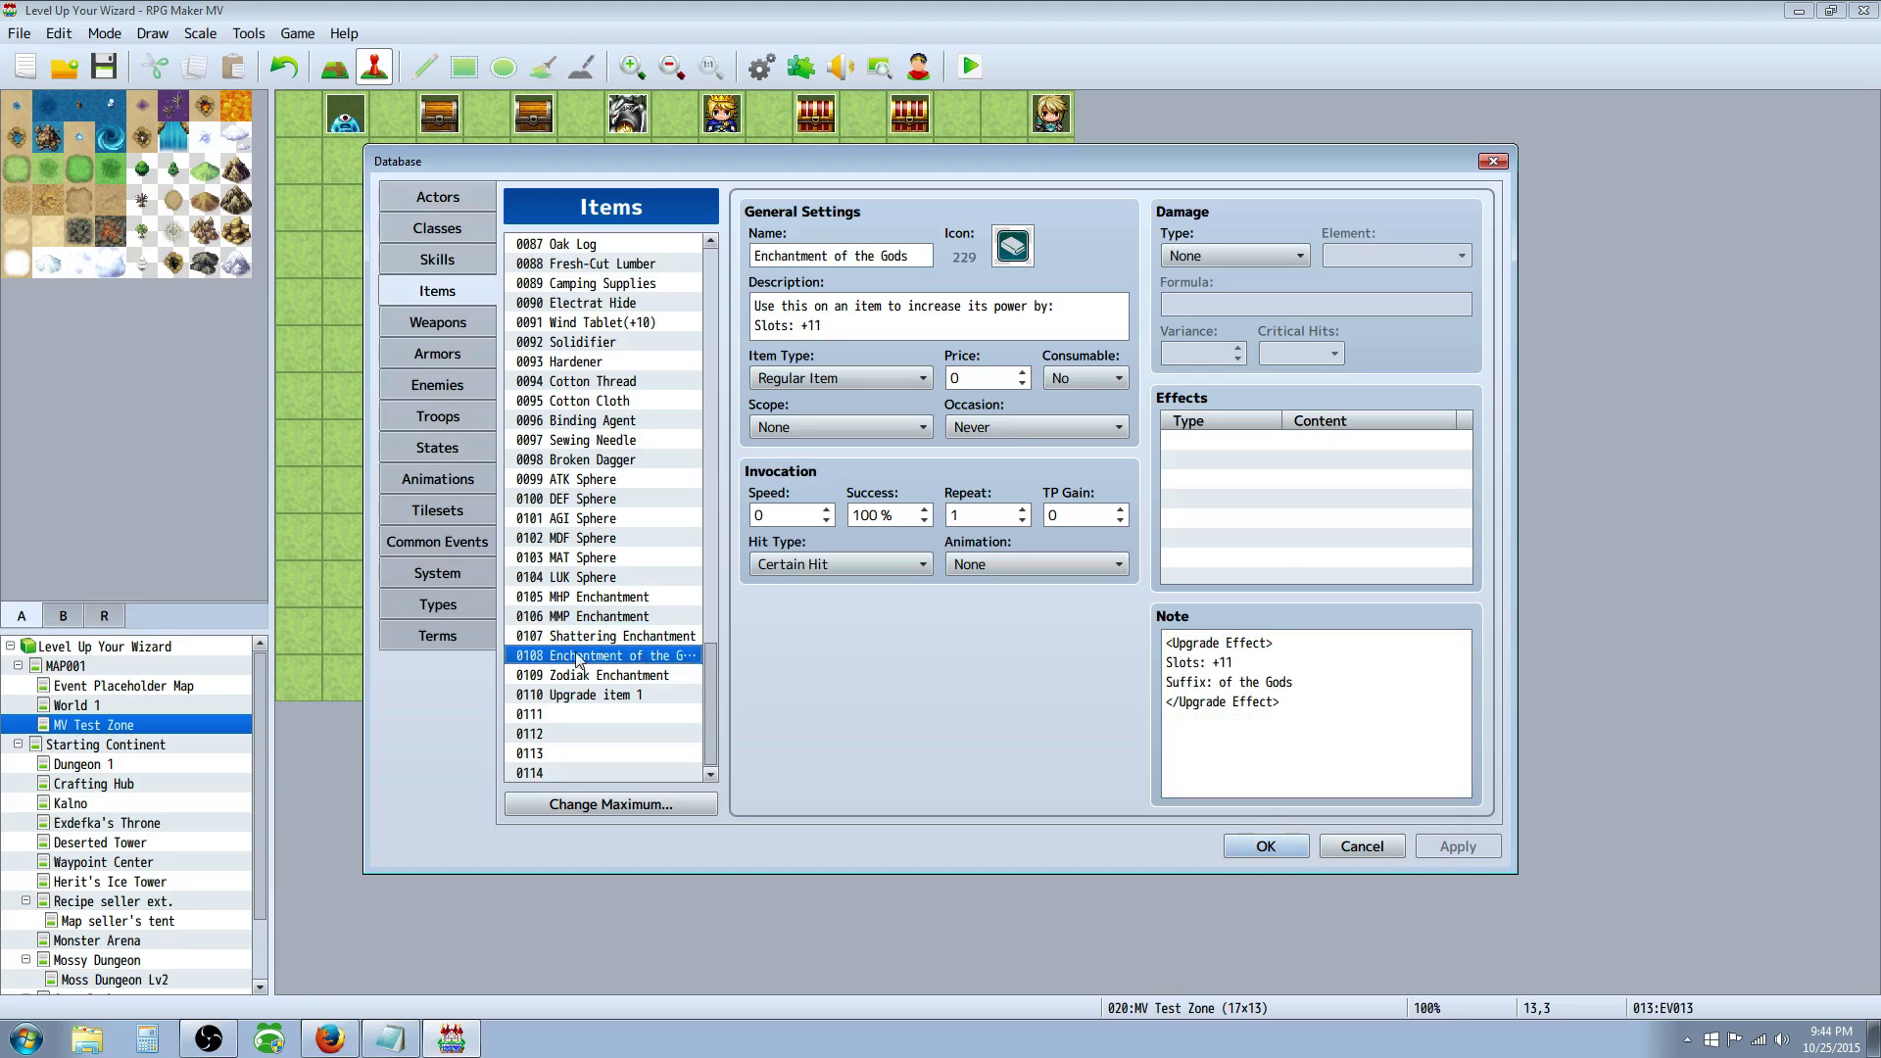
pyautogui.click(1239, 657)
pyautogui.click(1241, 658)
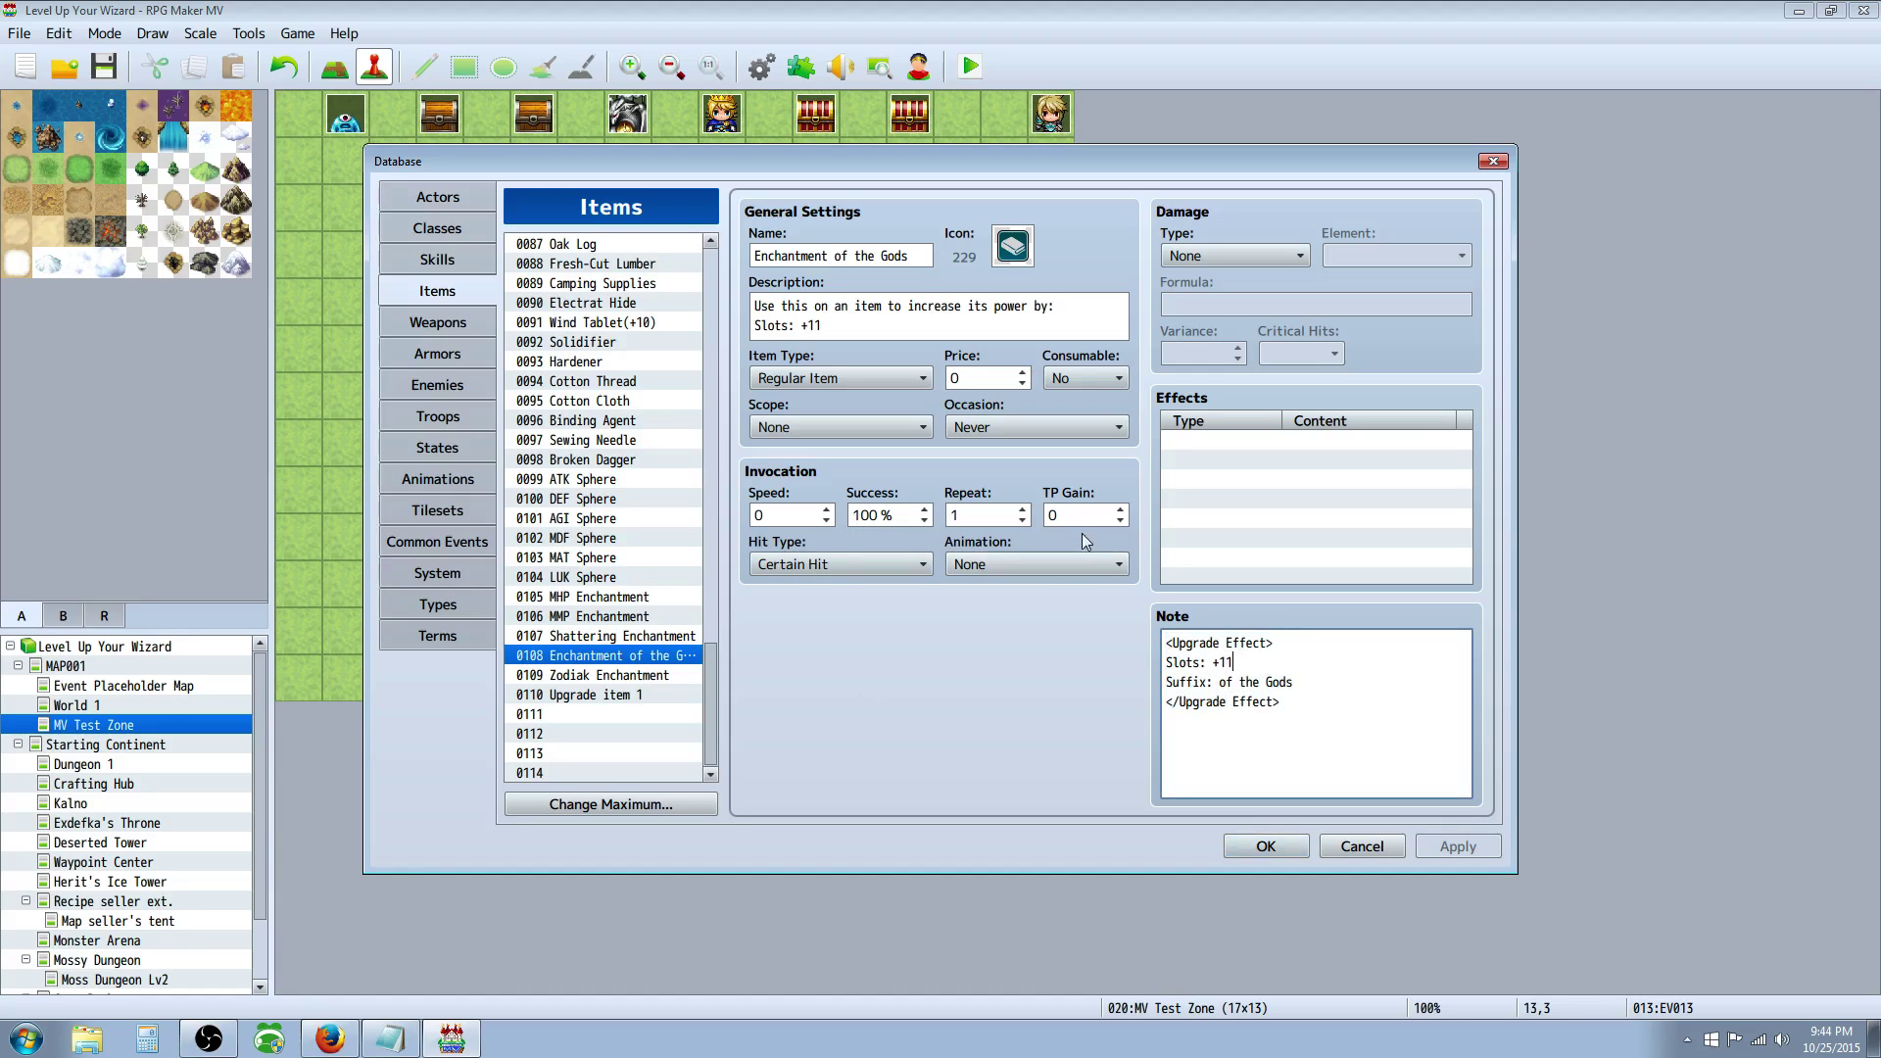
# - Check the empty note on weapon 0017 Holy Lance, then move to the Armors list
pyautogui.click(448, 324)
pyautogui.click(583, 557)
pyautogui.click(1301, 719)
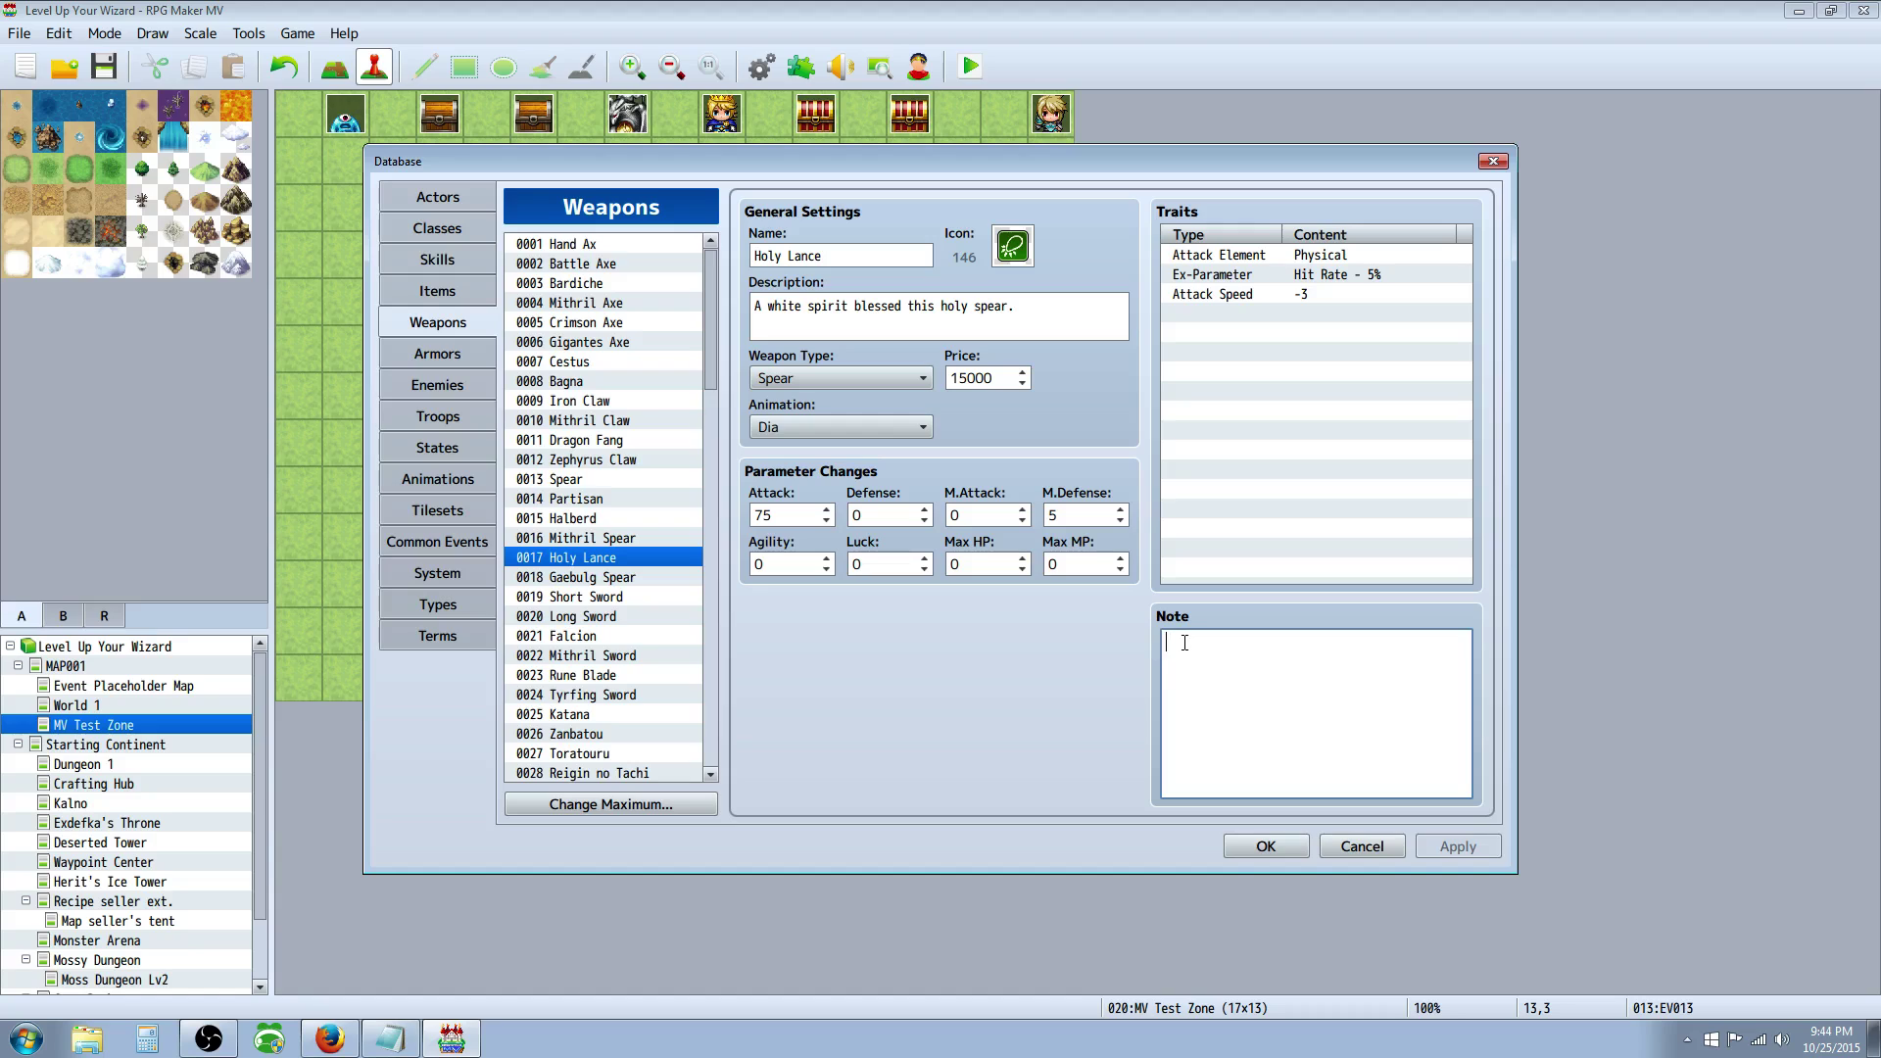
pyautogui.click(437, 352)
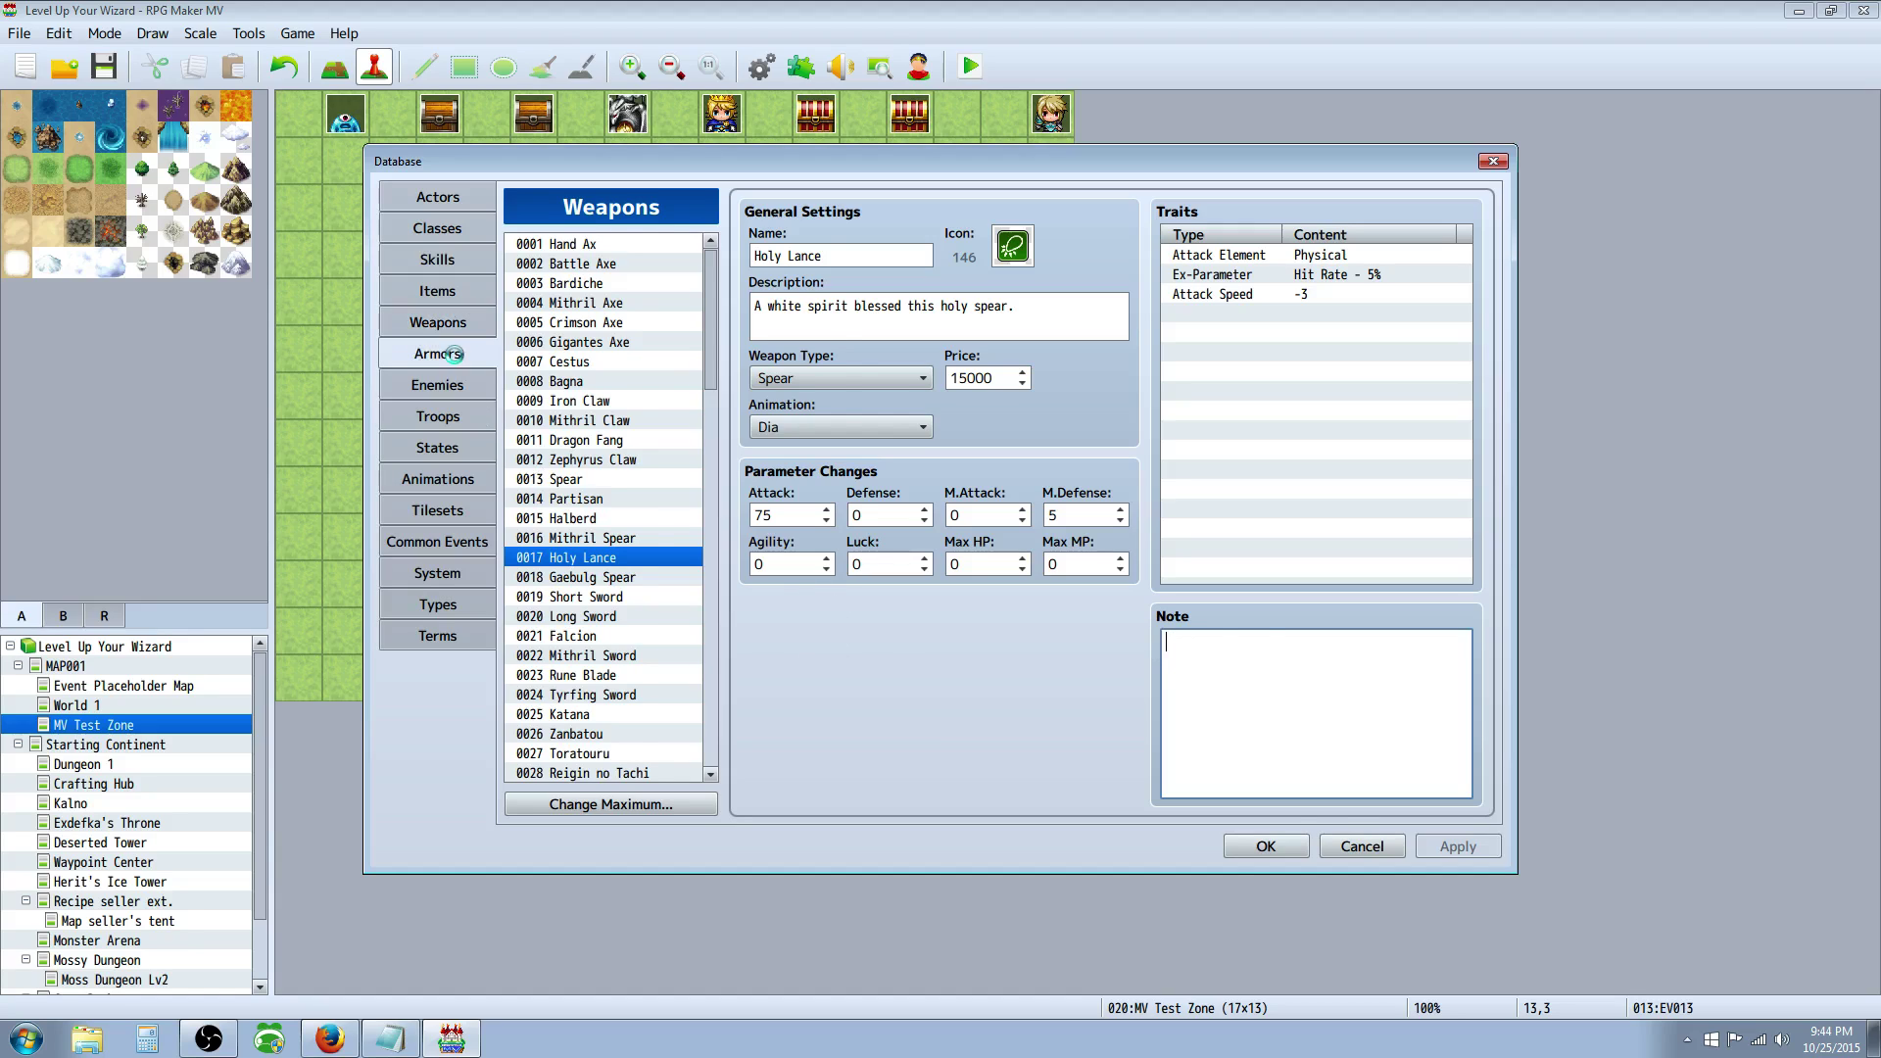
pyautogui.click(1273, 844)
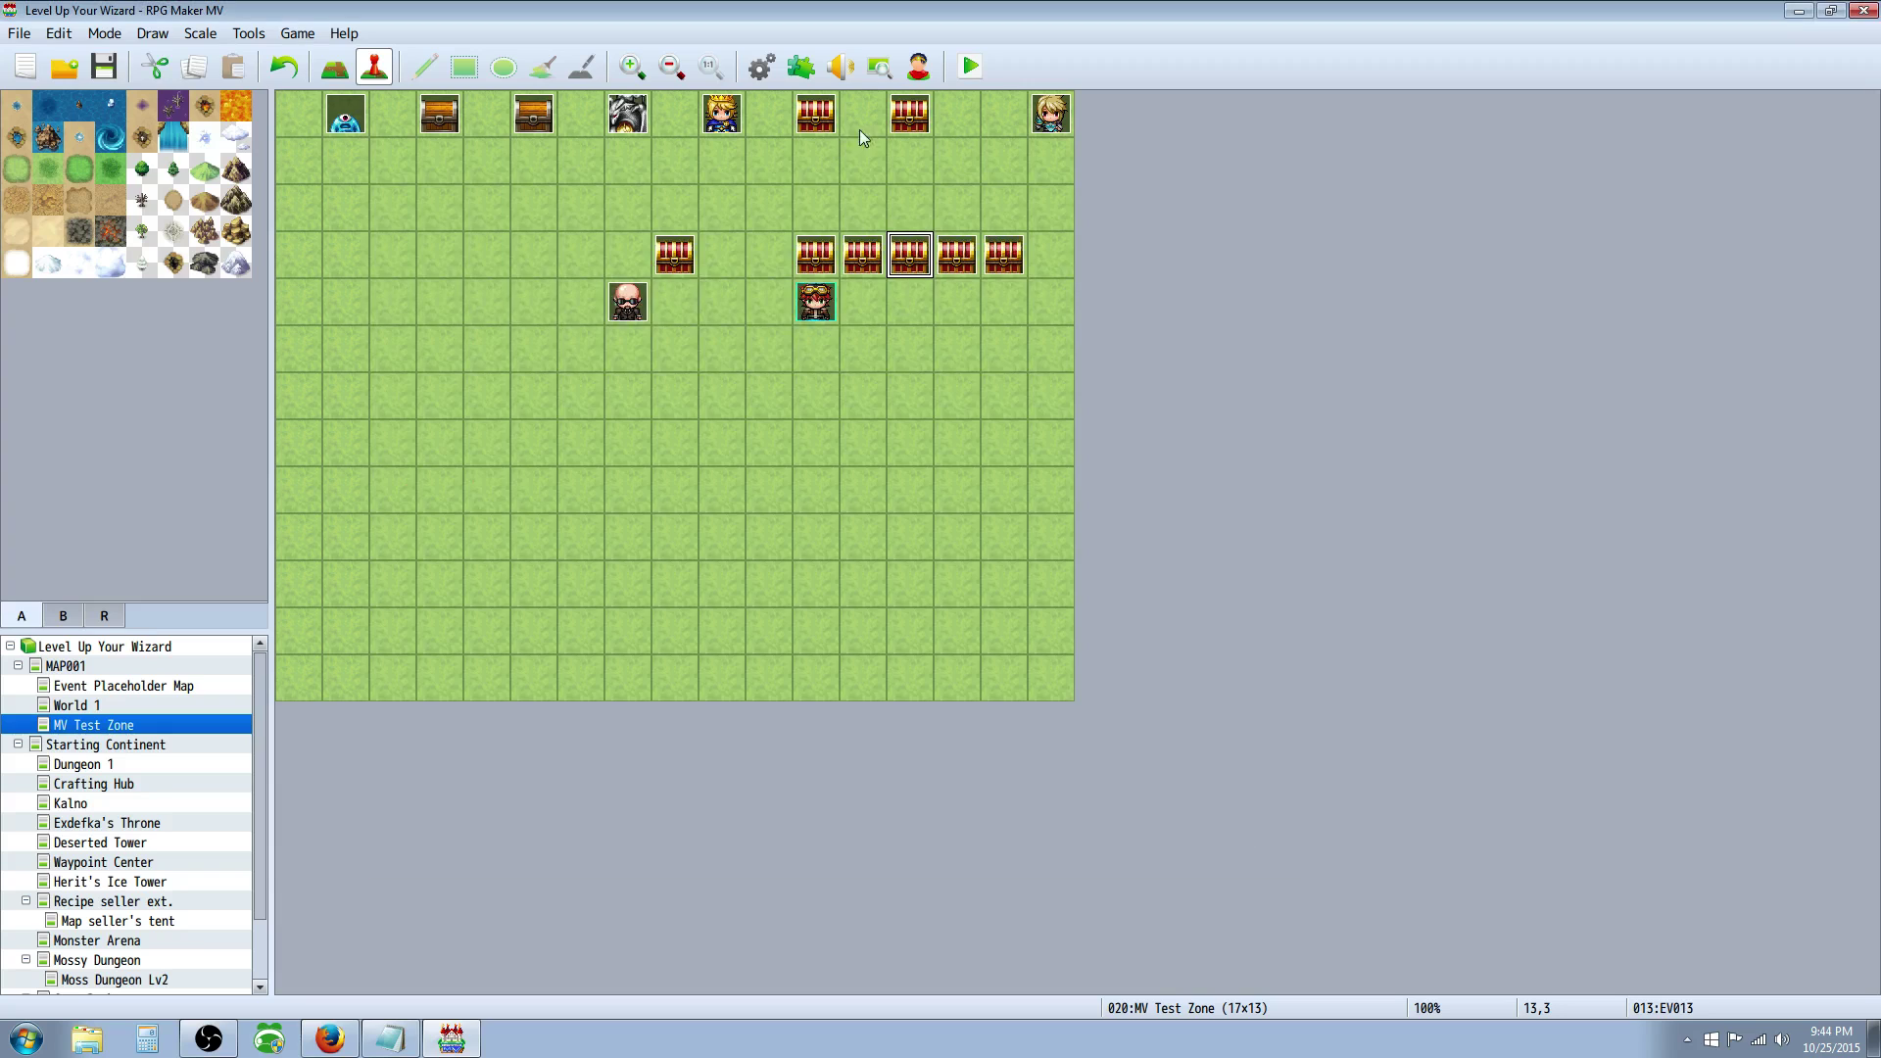
pyautogui.click(798, 63)
pyautogui.doubleClick(867, 506)
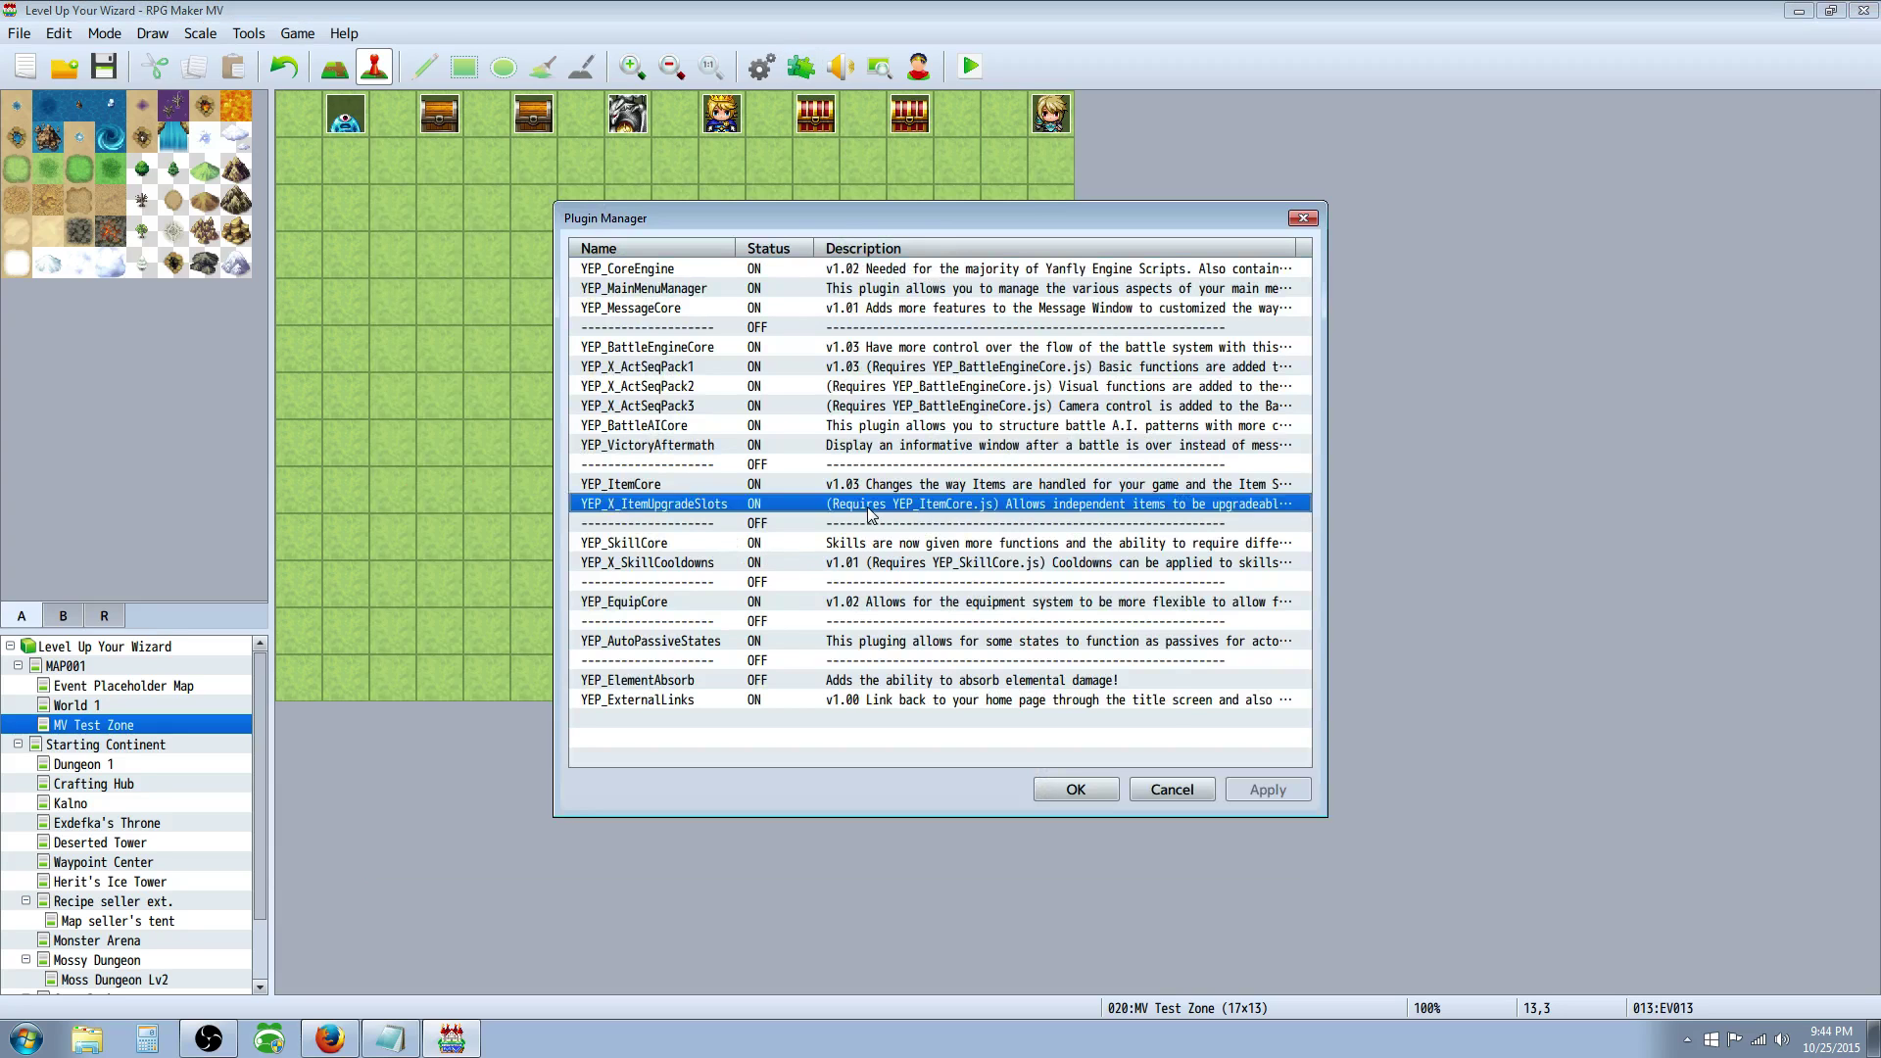
pyautogui.click(1097, 366)
pyautogui.moveTo(1203, 377); pyautogui.dragTo(1207, 468)
pyautogui.moveTo(890, 420); pyautogui.dragTo(679, 420)
pyautogui.hotkey('ctrl', 'c')
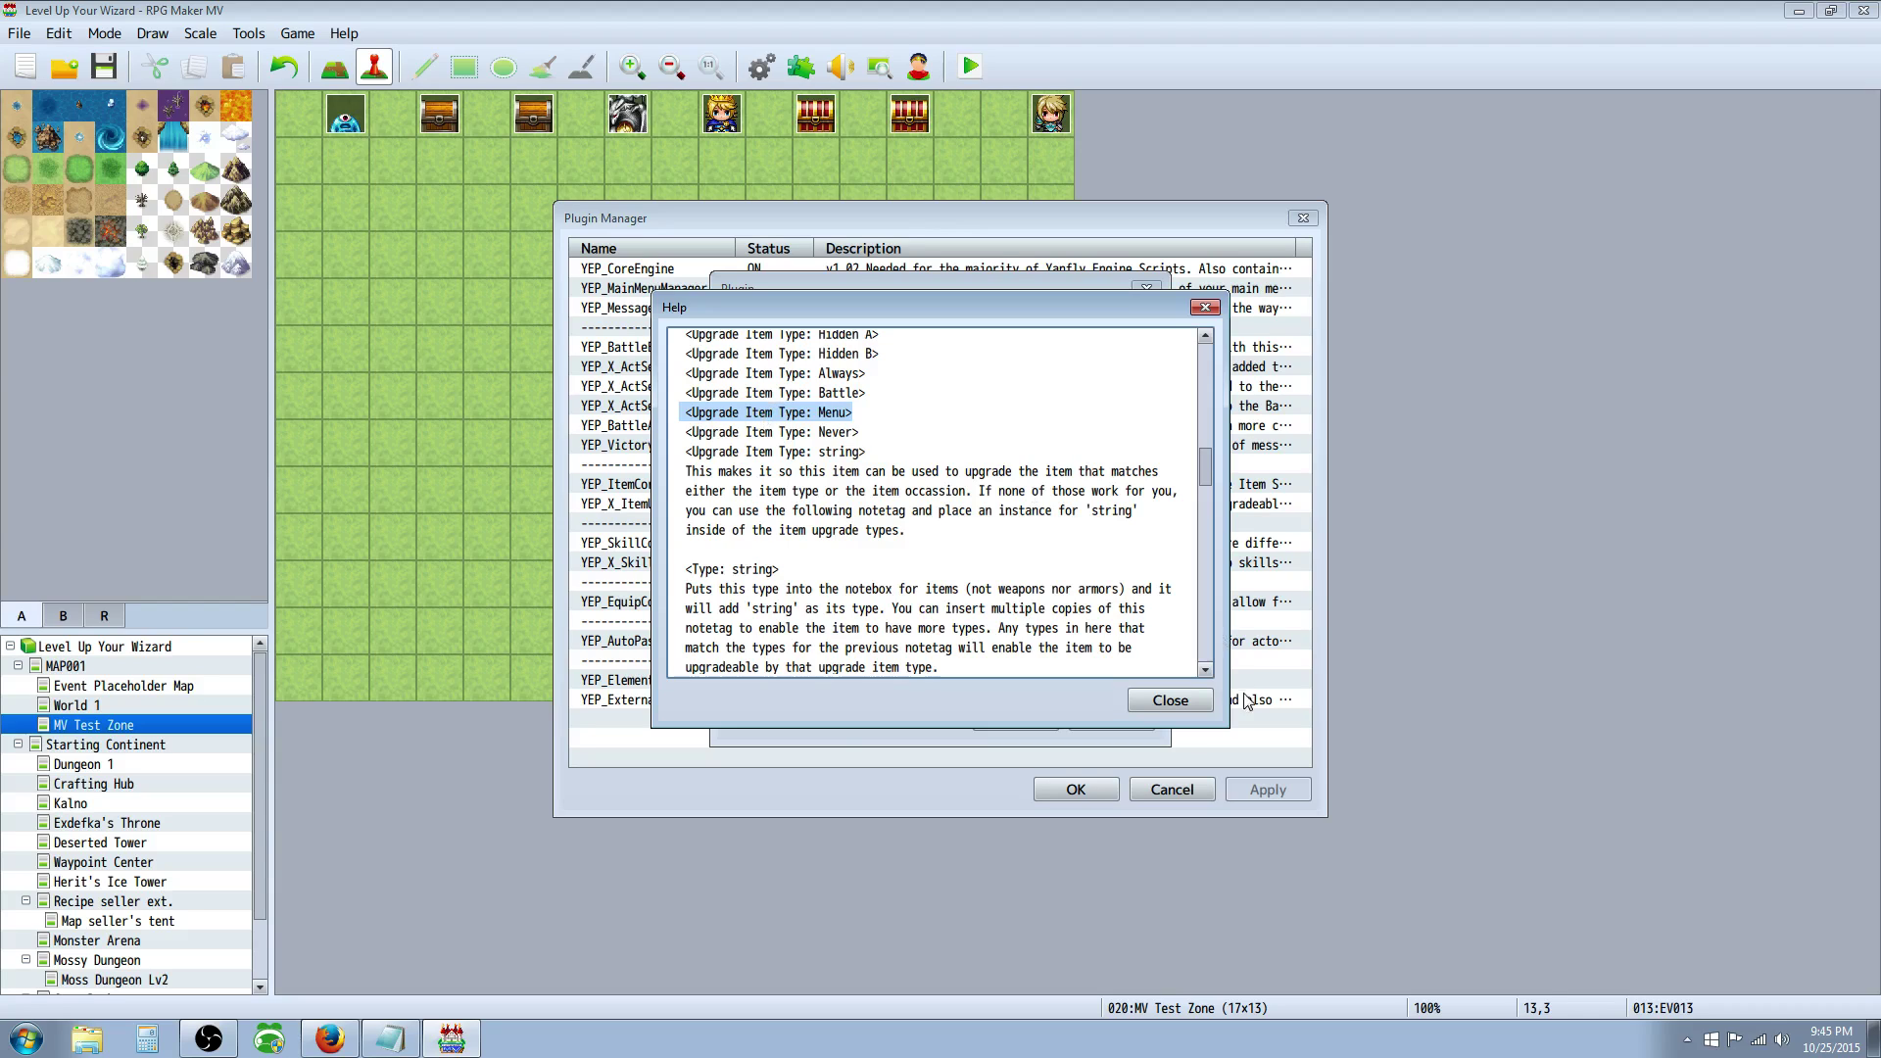
pyautogui.click(1170, 699)
pyautogui.click(1019, 722)
# - Close Plugin Manager and reopen the Database on Enchantment of the Gods
pyautogui.click(1074, 789)
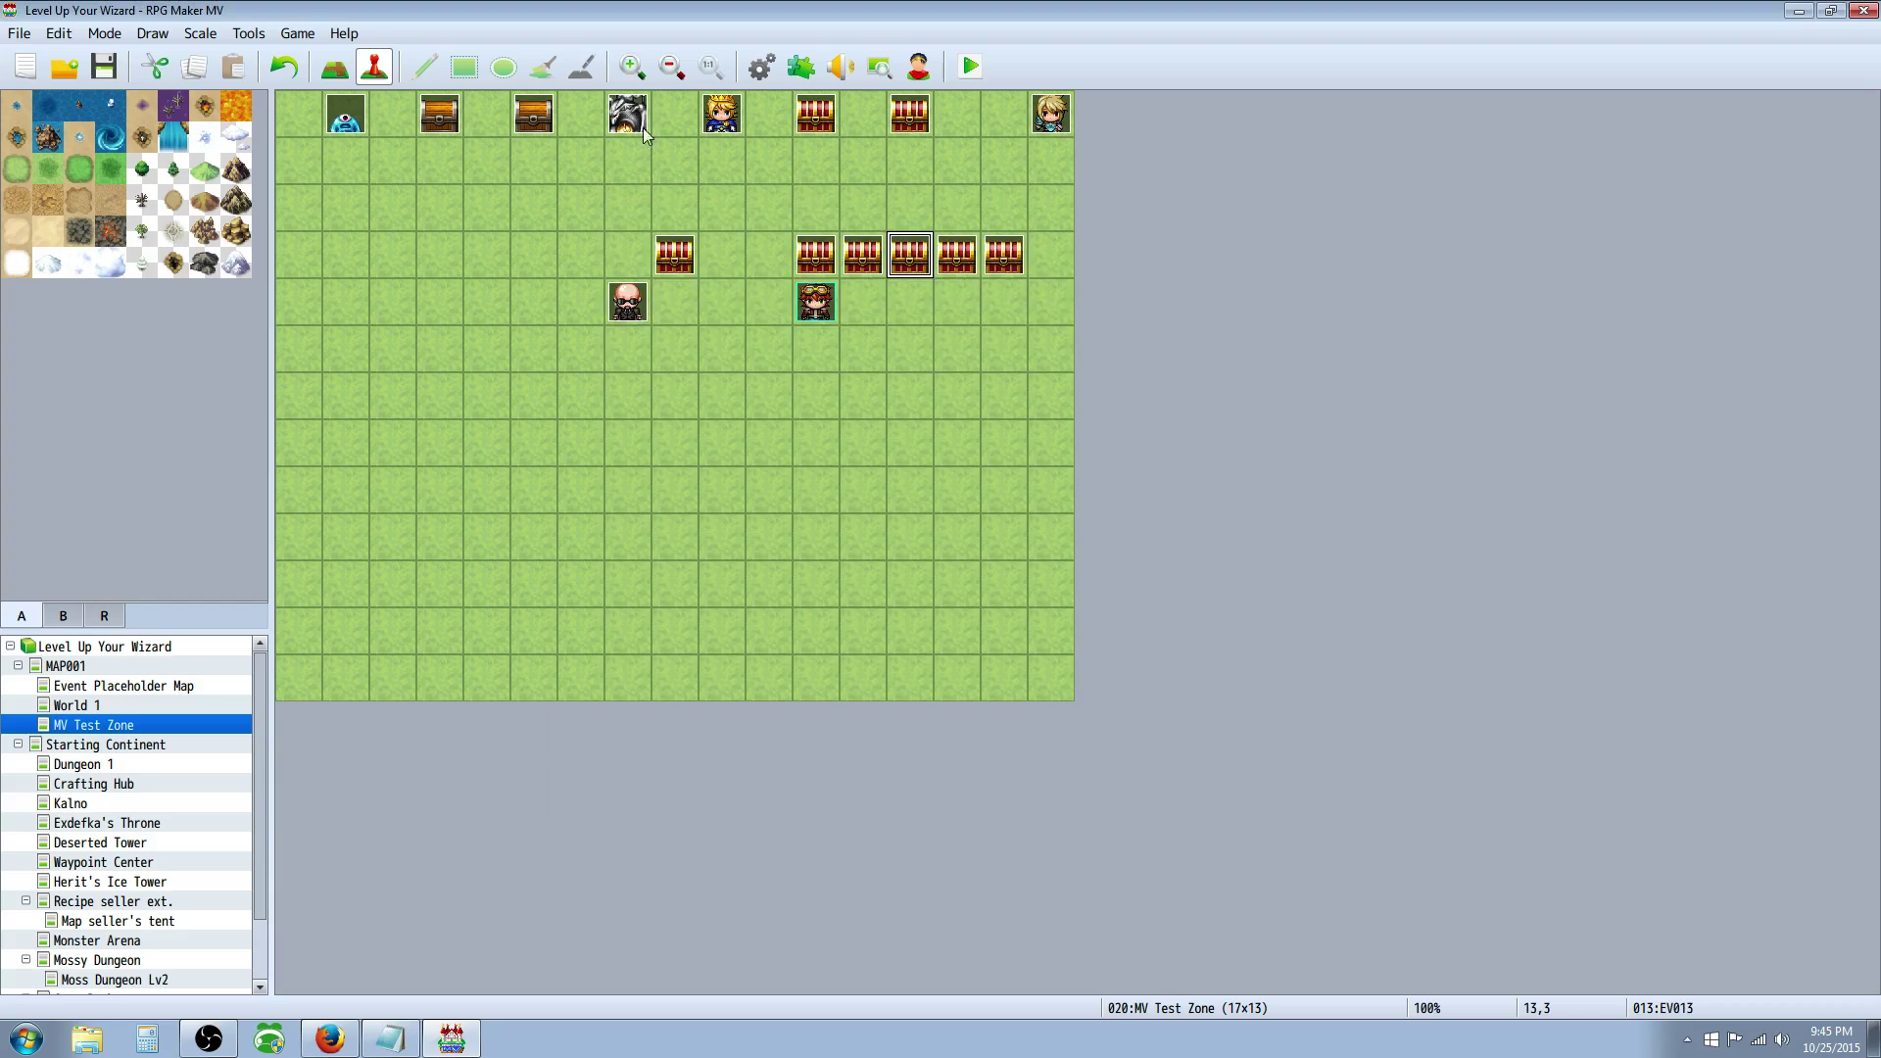
pyautogui.click(801, 66)
pyautogui.click(1075, 786)
pyautogui.click(762, 66)
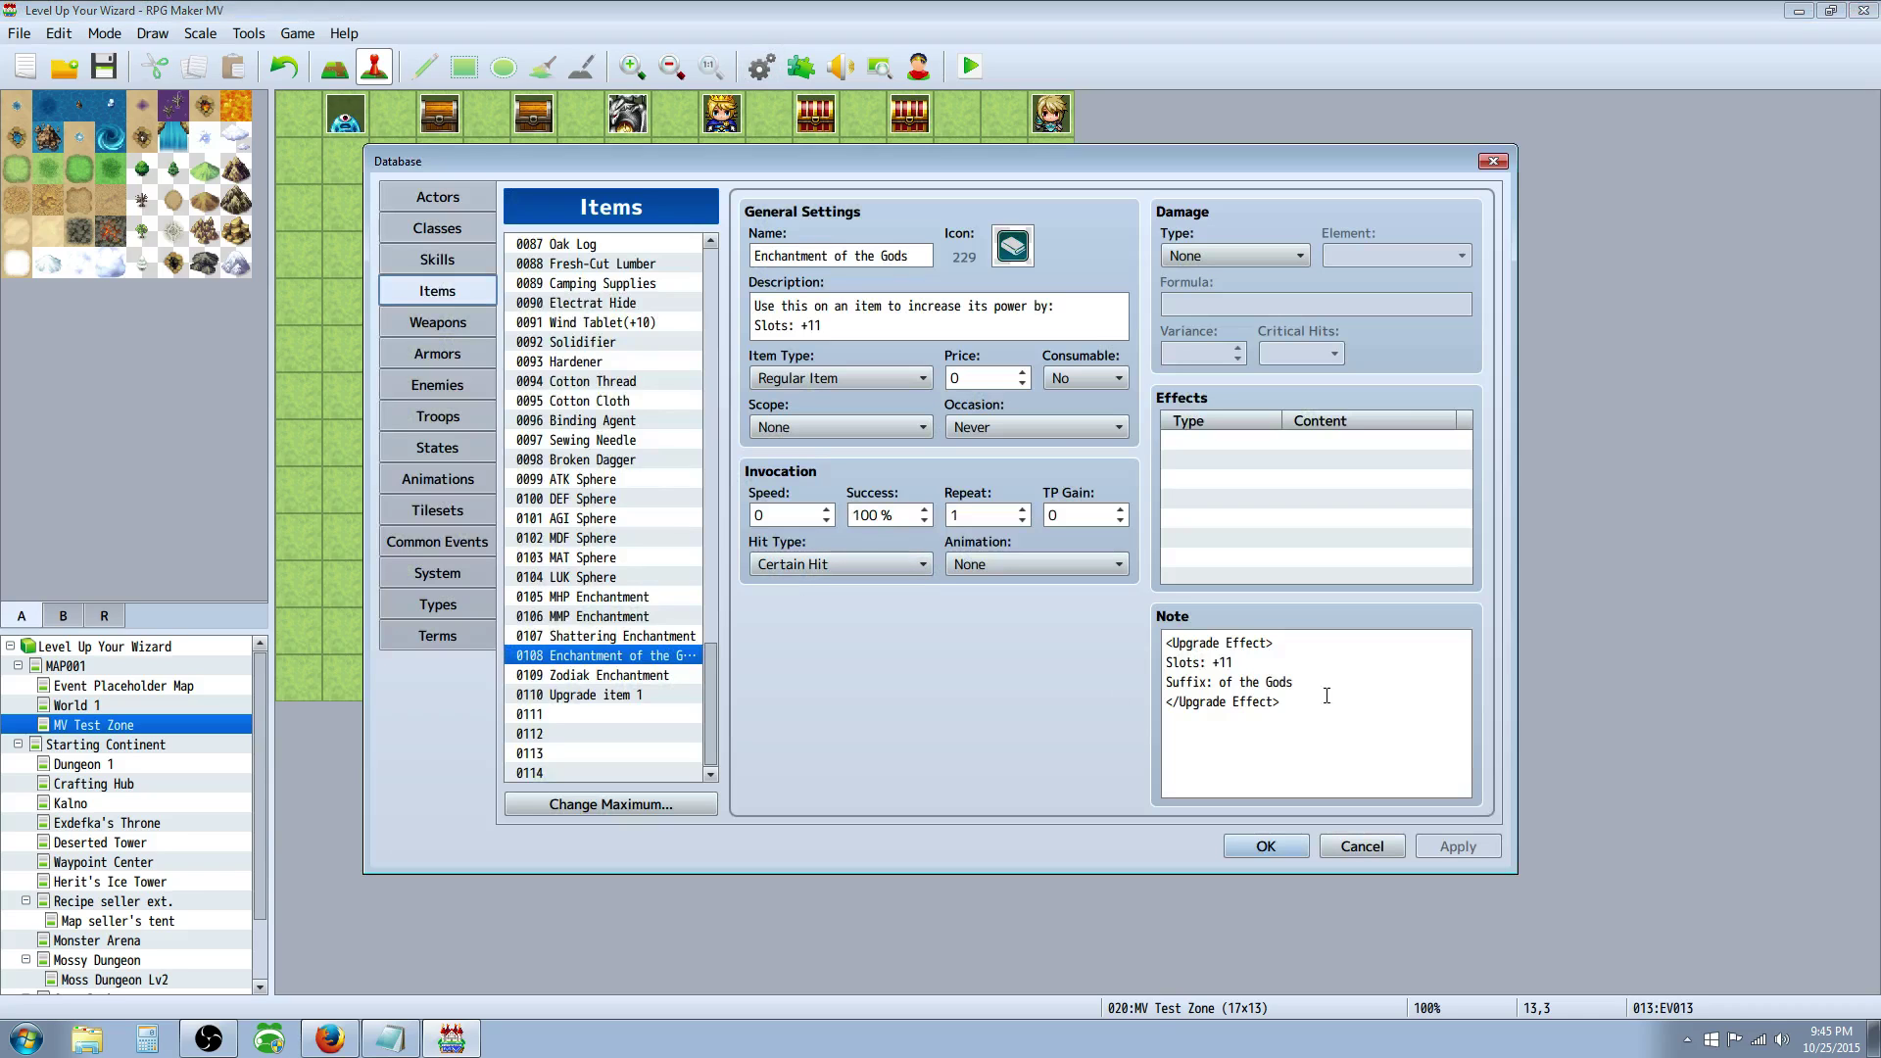
# - Paste <Upgrade Item Type: Menu> into the item's note, then delete it again
pyautogui.click(1327, 696)
pyautogui.click(1326, 701)
pyautogui.press('Return')
pyautogui.hotkey('ctrl', 'v')
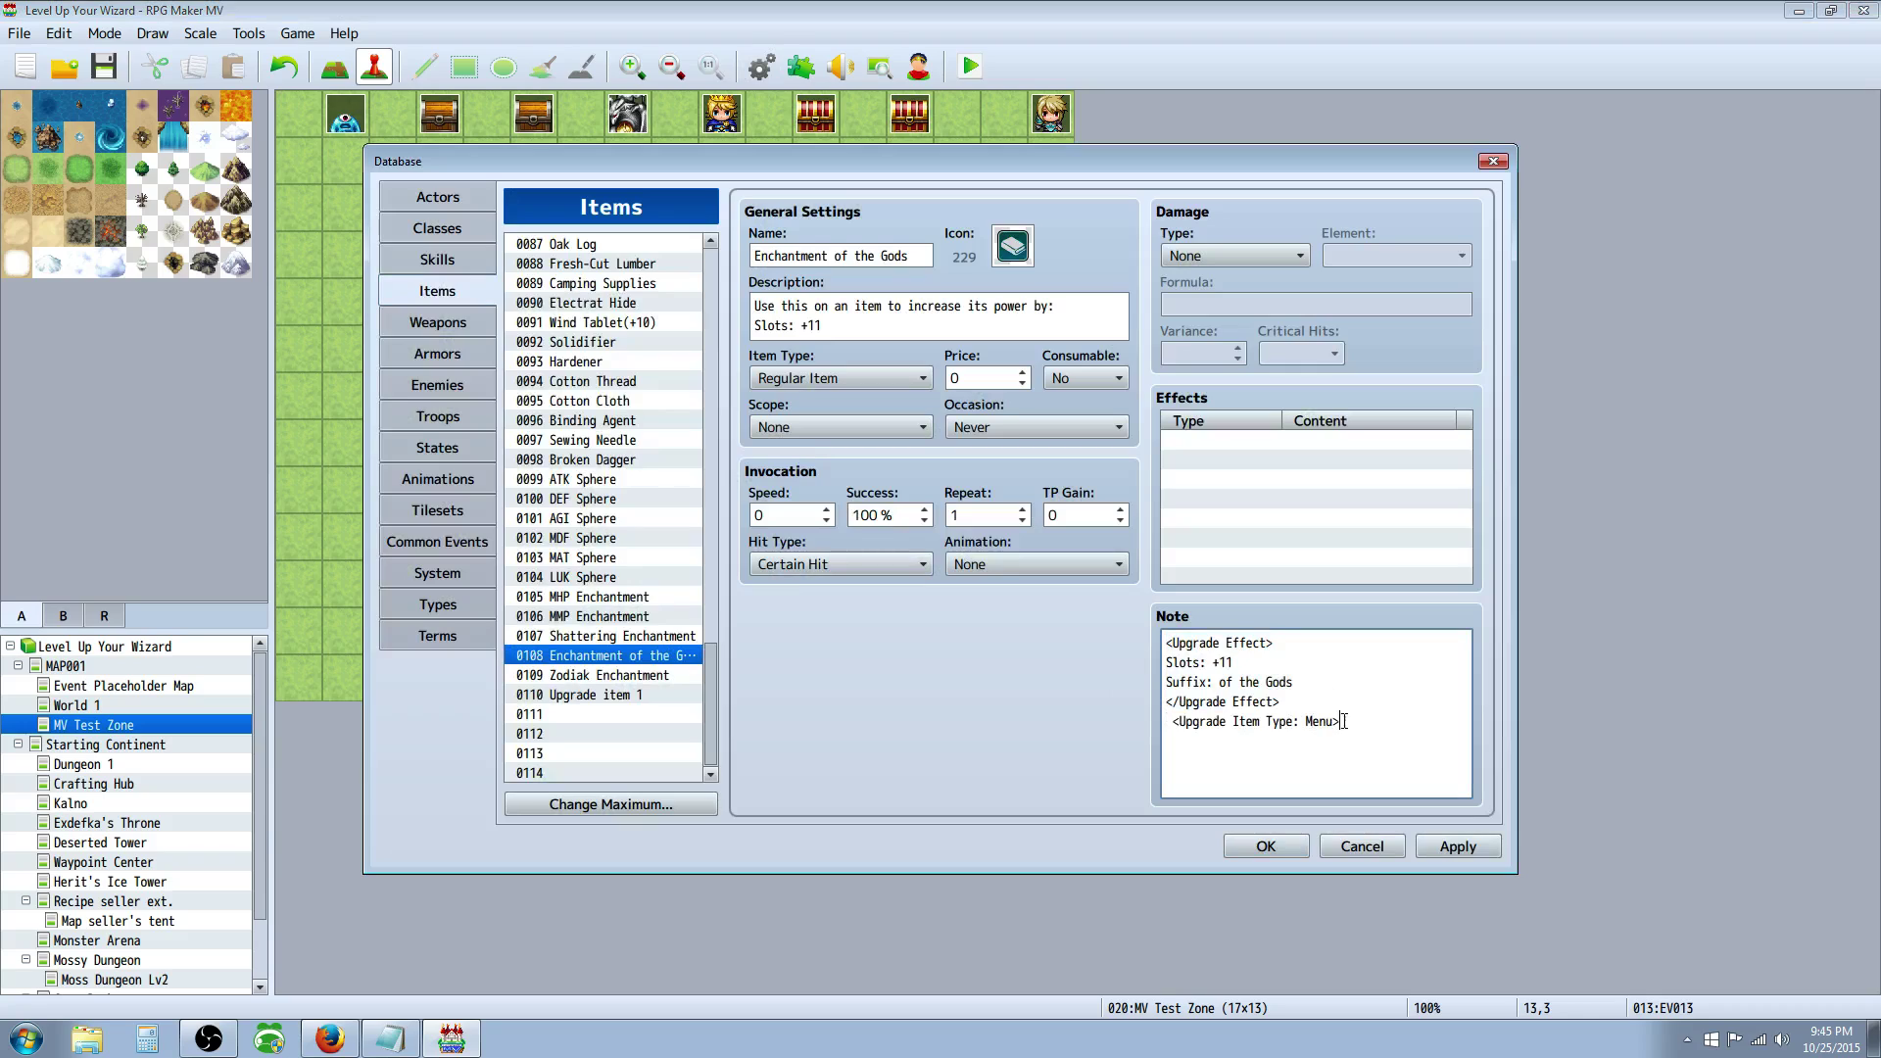
pyautogui.moveTo(1342, 721); pyautogui.dragTo(1167, 722)
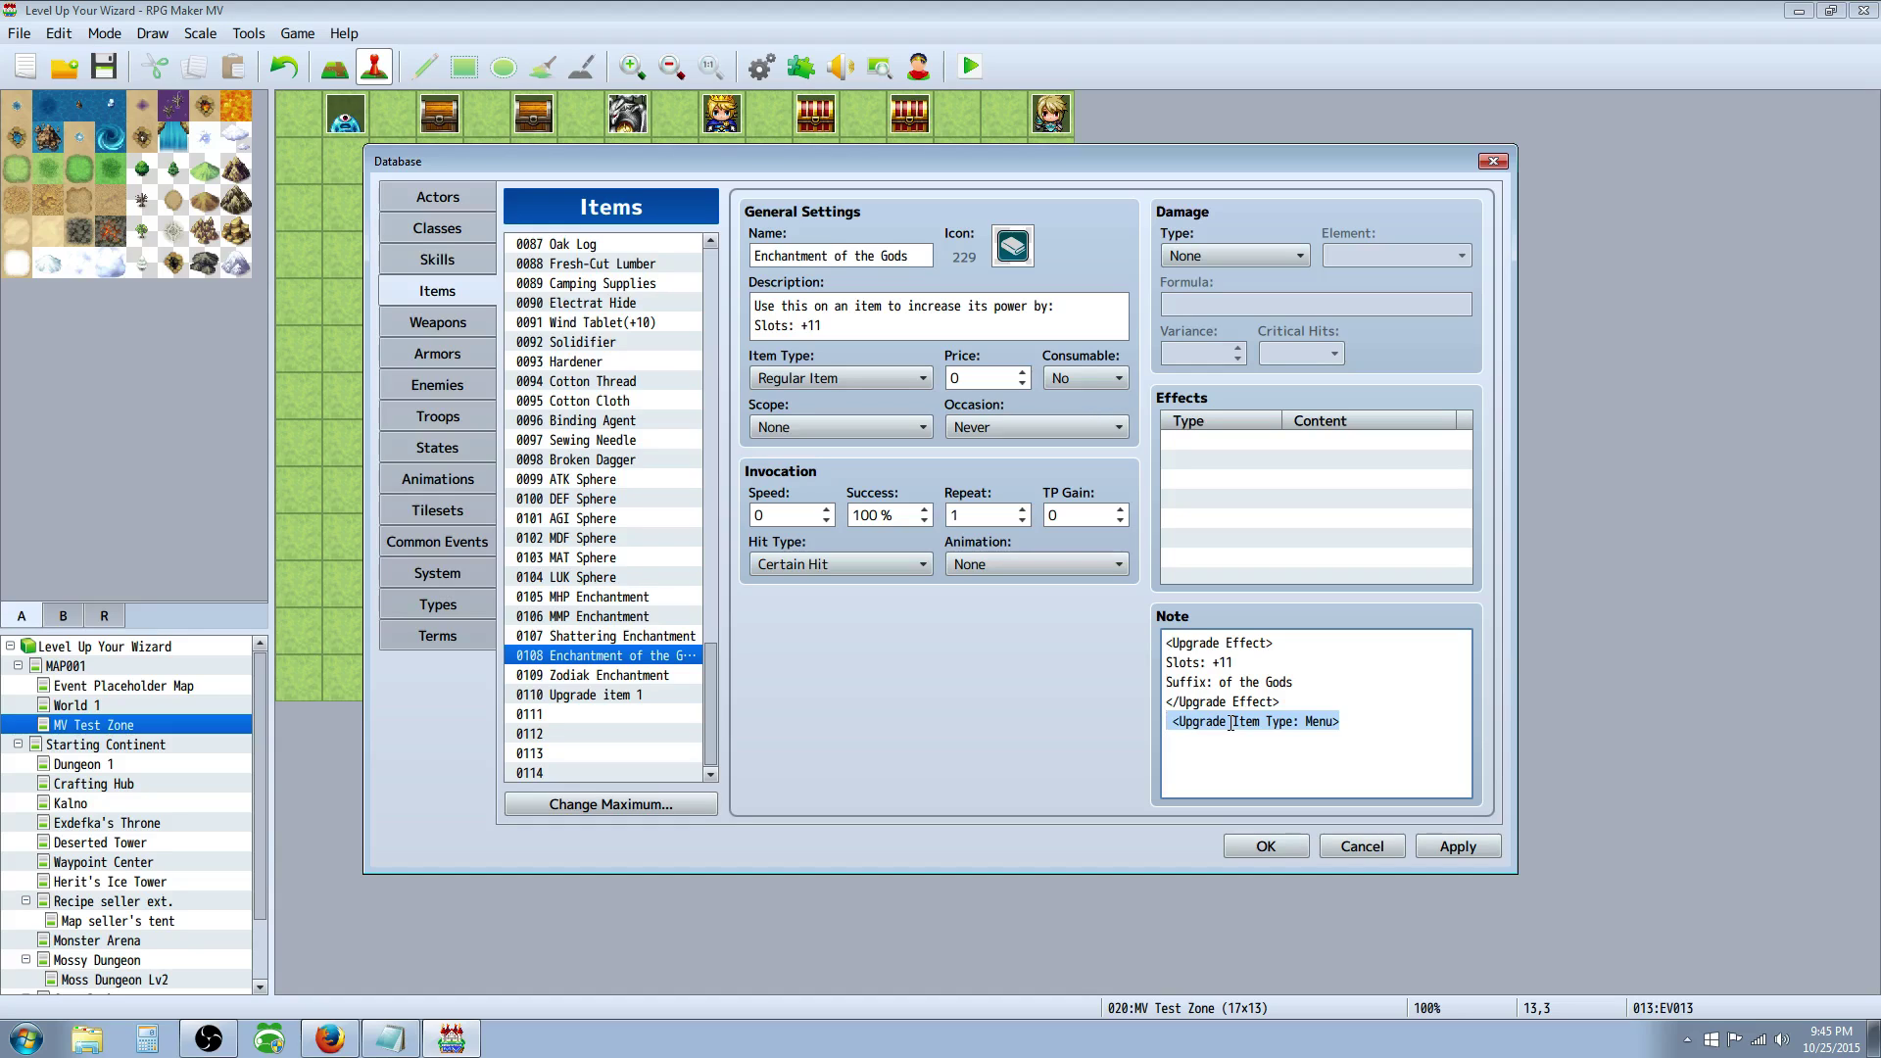
pyautogui.press('BackSpace')
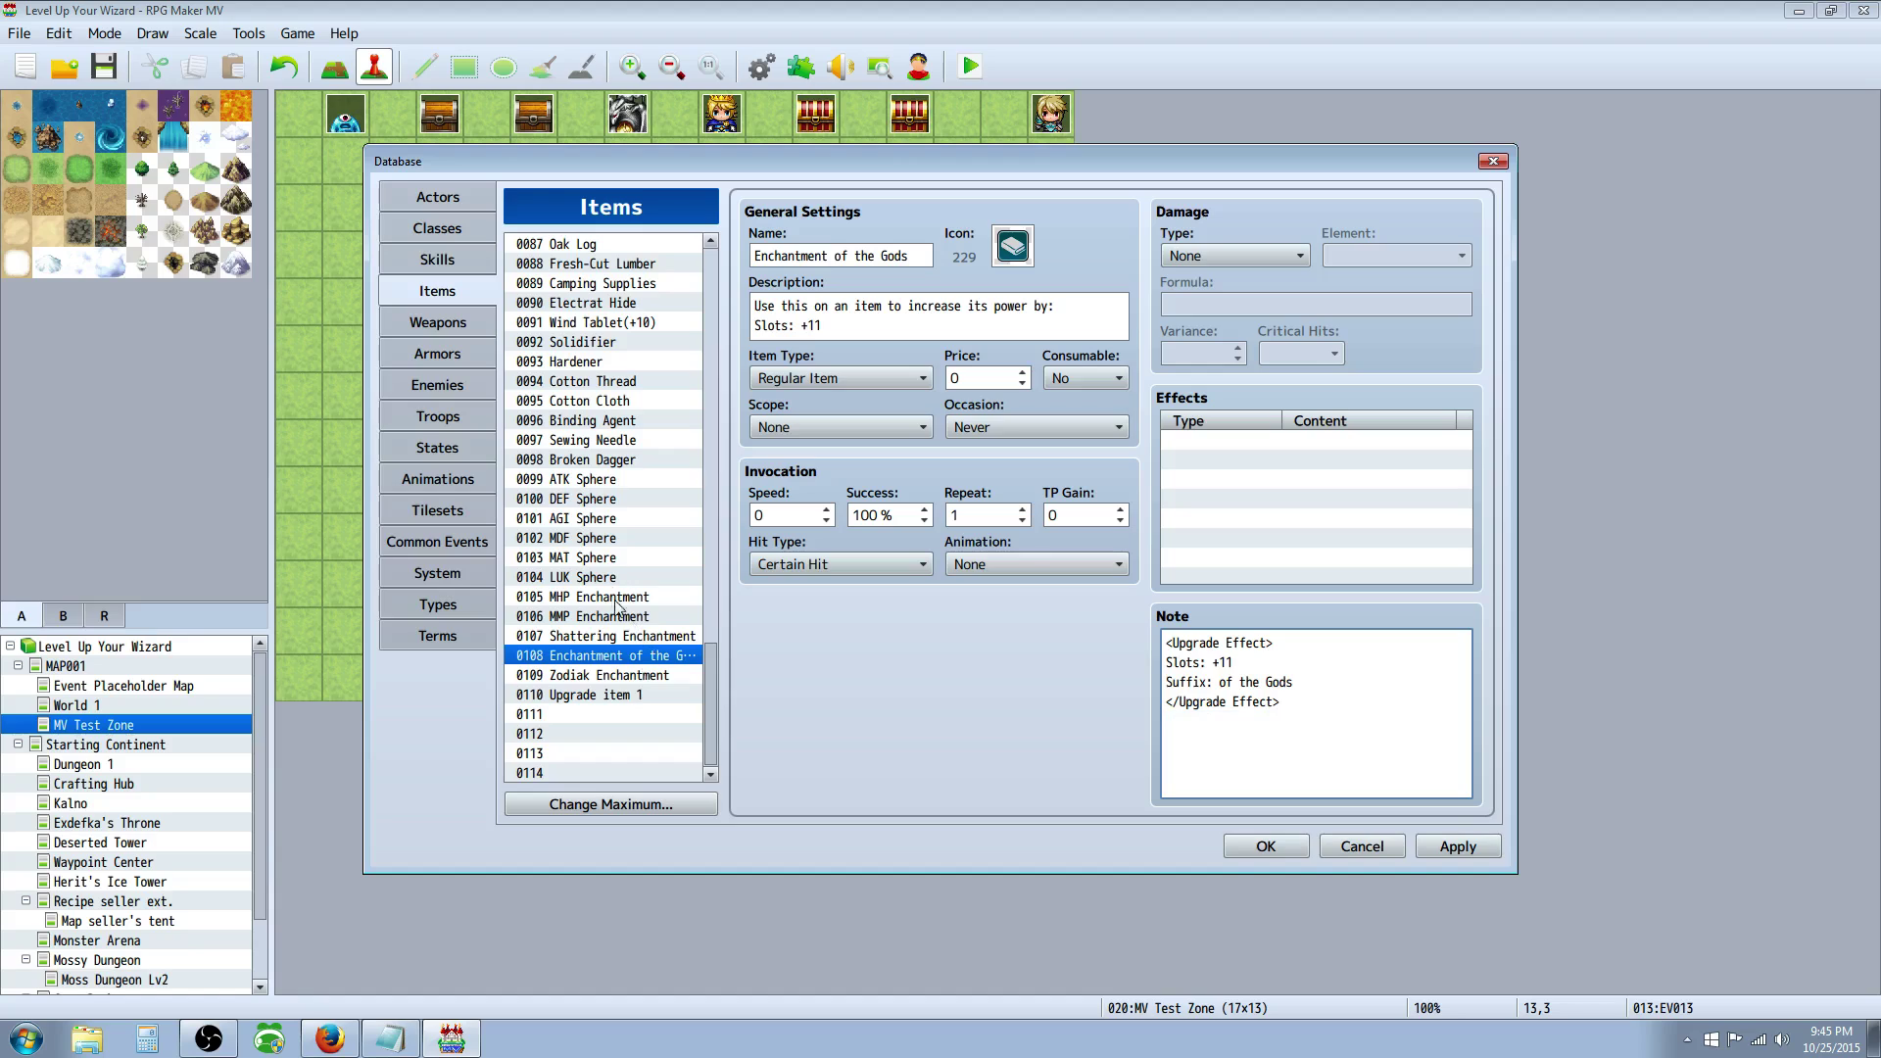
# - Compare Shattering Enchantment with Enchantment of the Gods and select the Gods note text
pyautogui.click(621, 636)
pyautogui.click(627, 655)
pyautogui.click(625, 640)
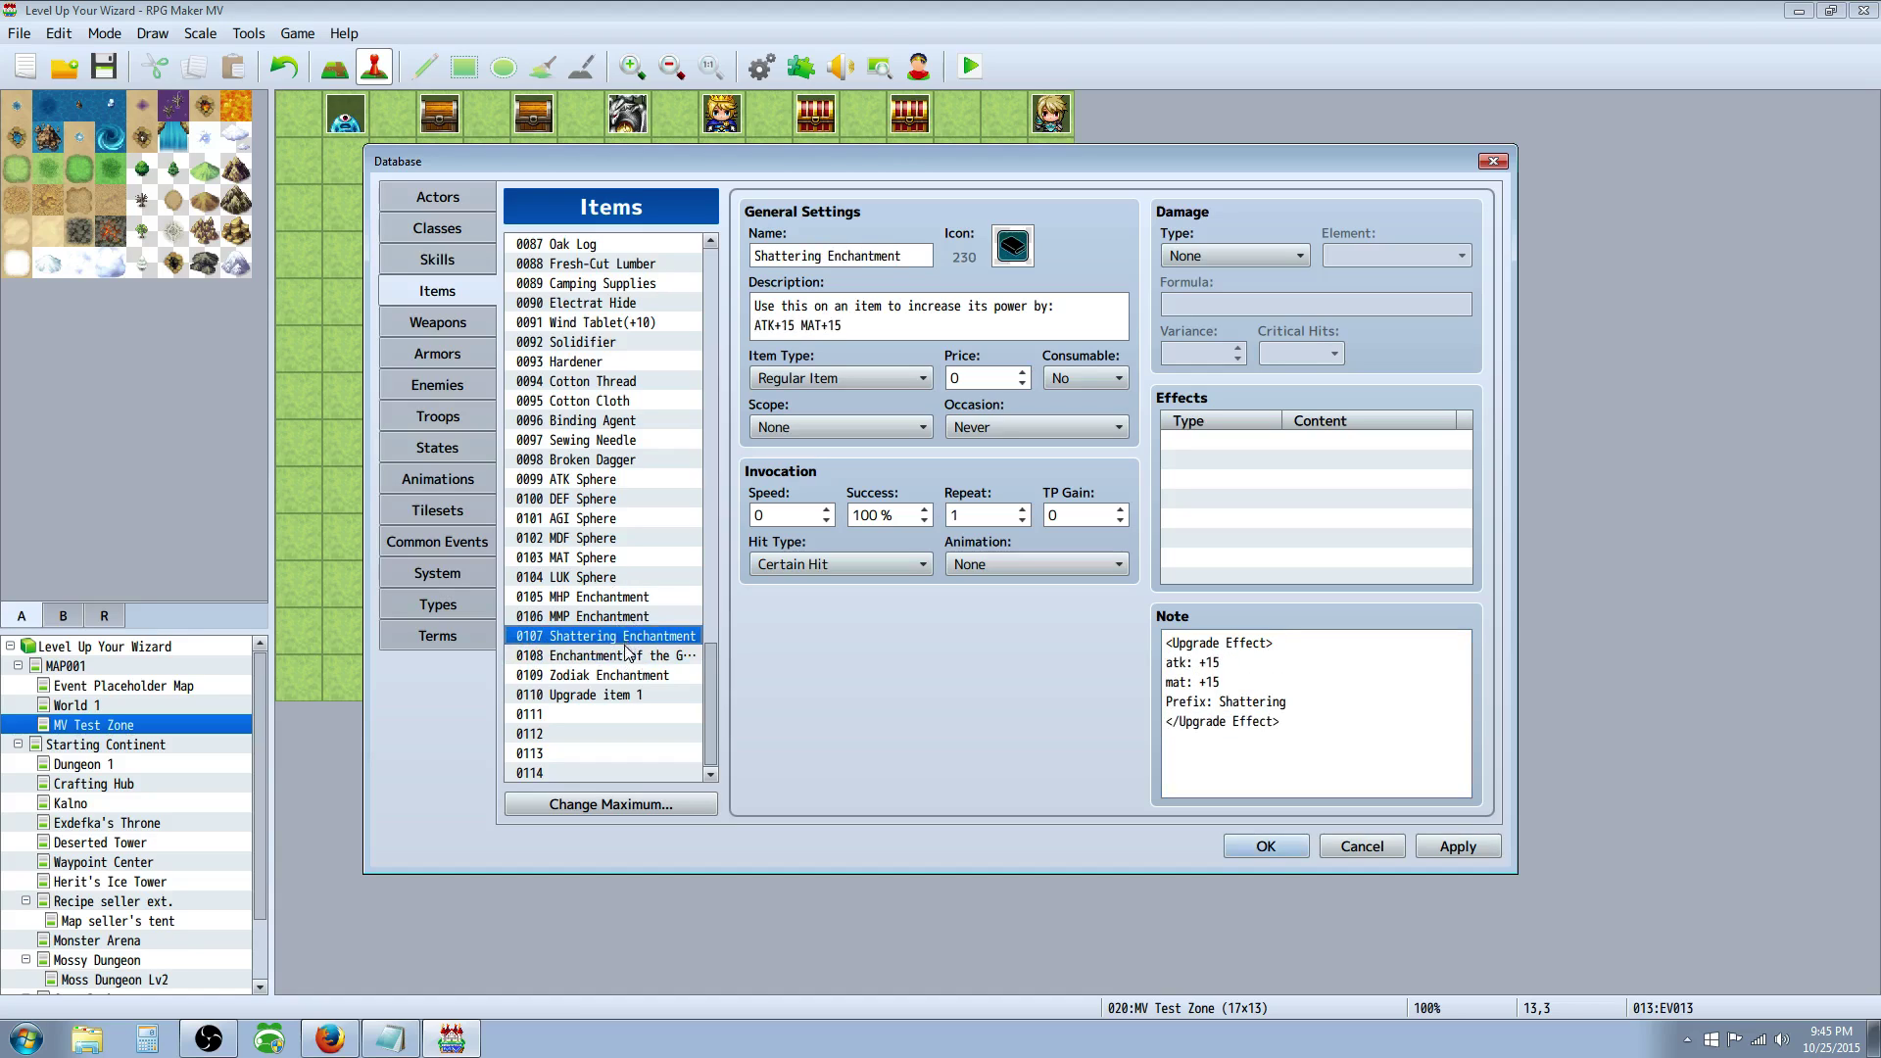
pyautogui.click(628, 655)
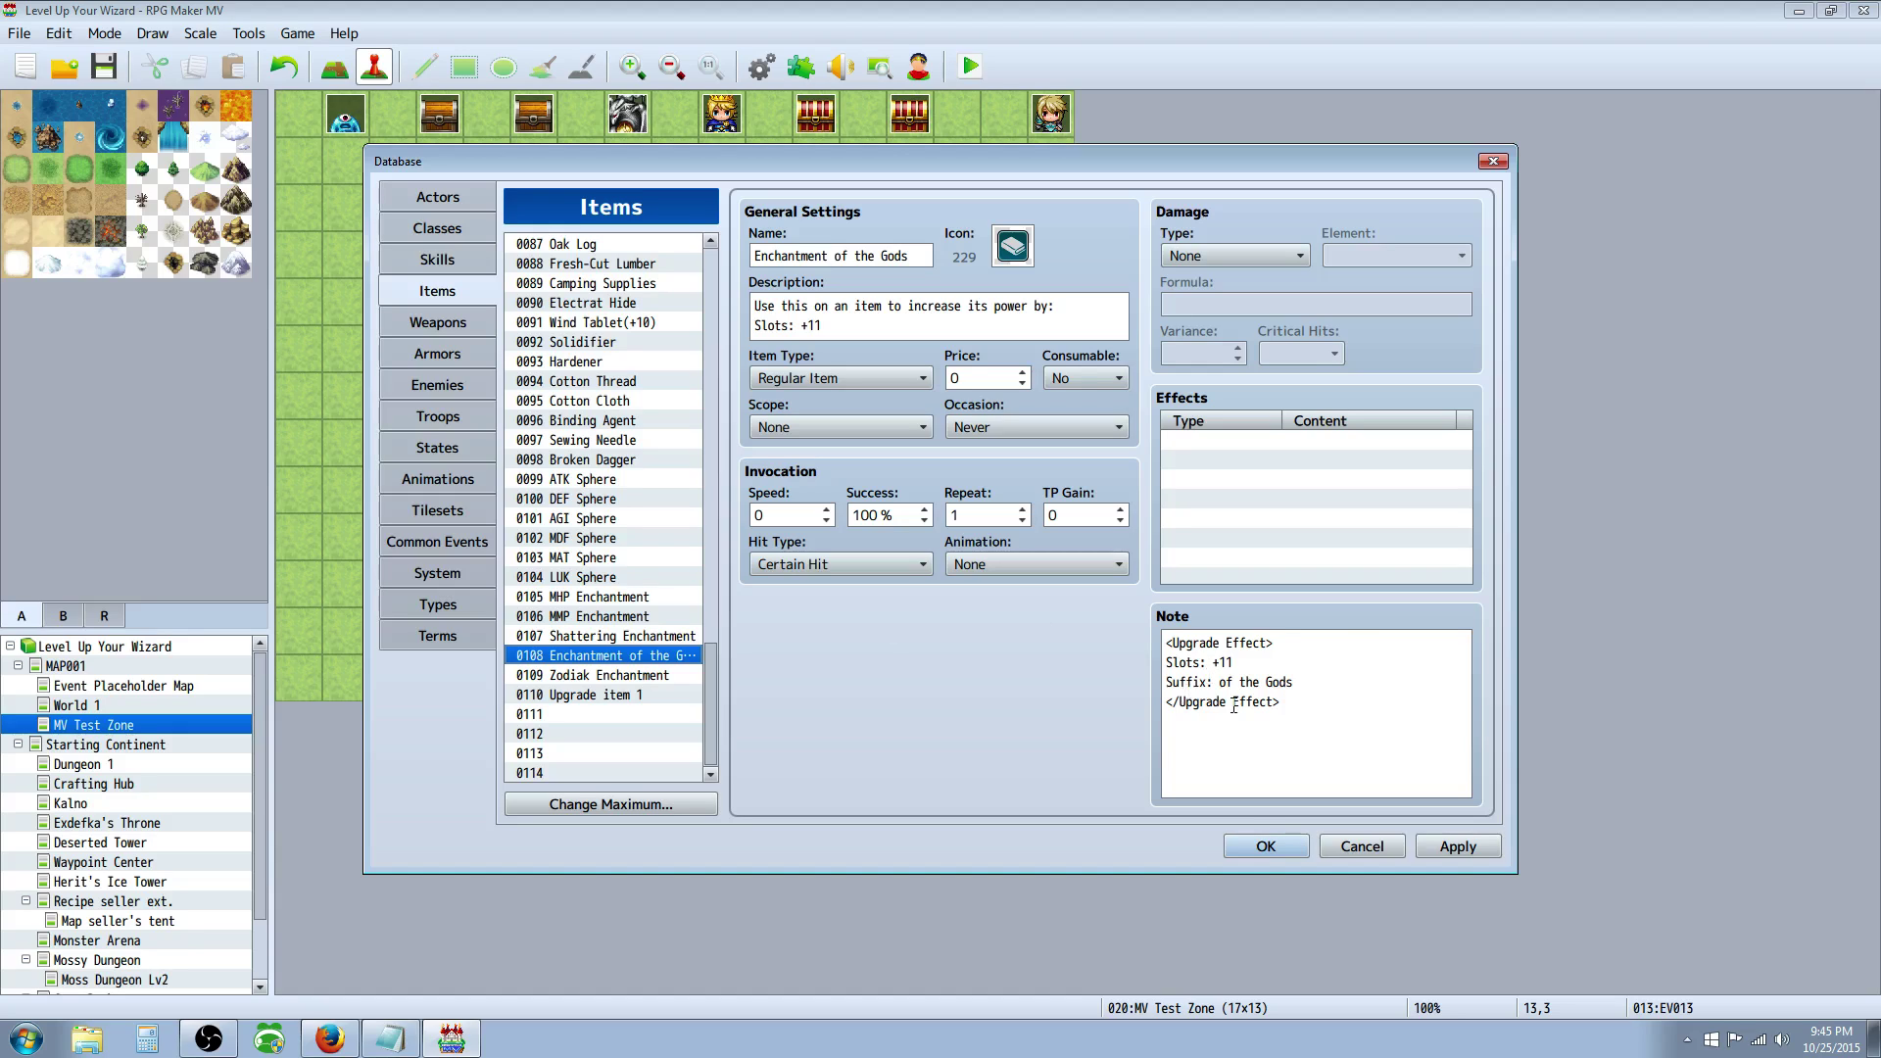
pyautogui.click(1227, 663)
pyautogui.hotkey('ctrl', 'a')
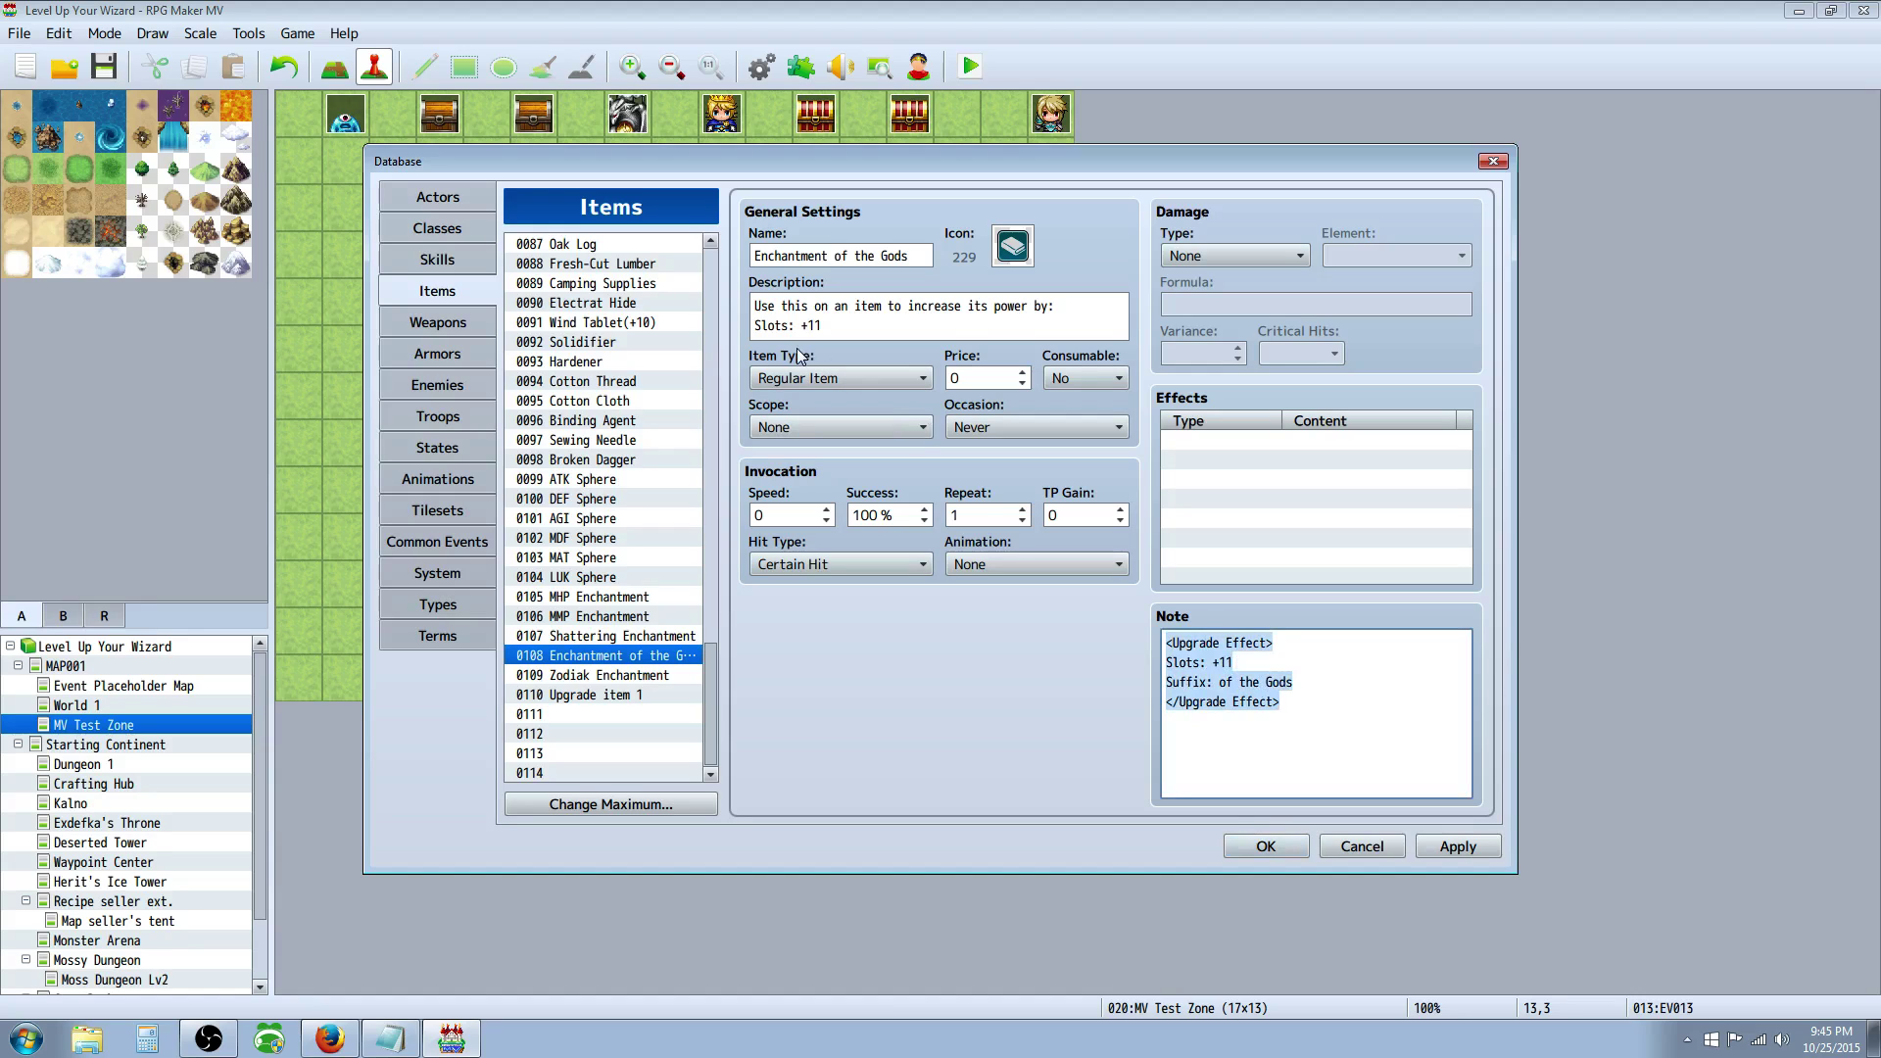
# - Review the Zodiak Enchantment note alongside Enchantment of the Gods and Shattering Enchantment
pyautogui.click(608, 676)
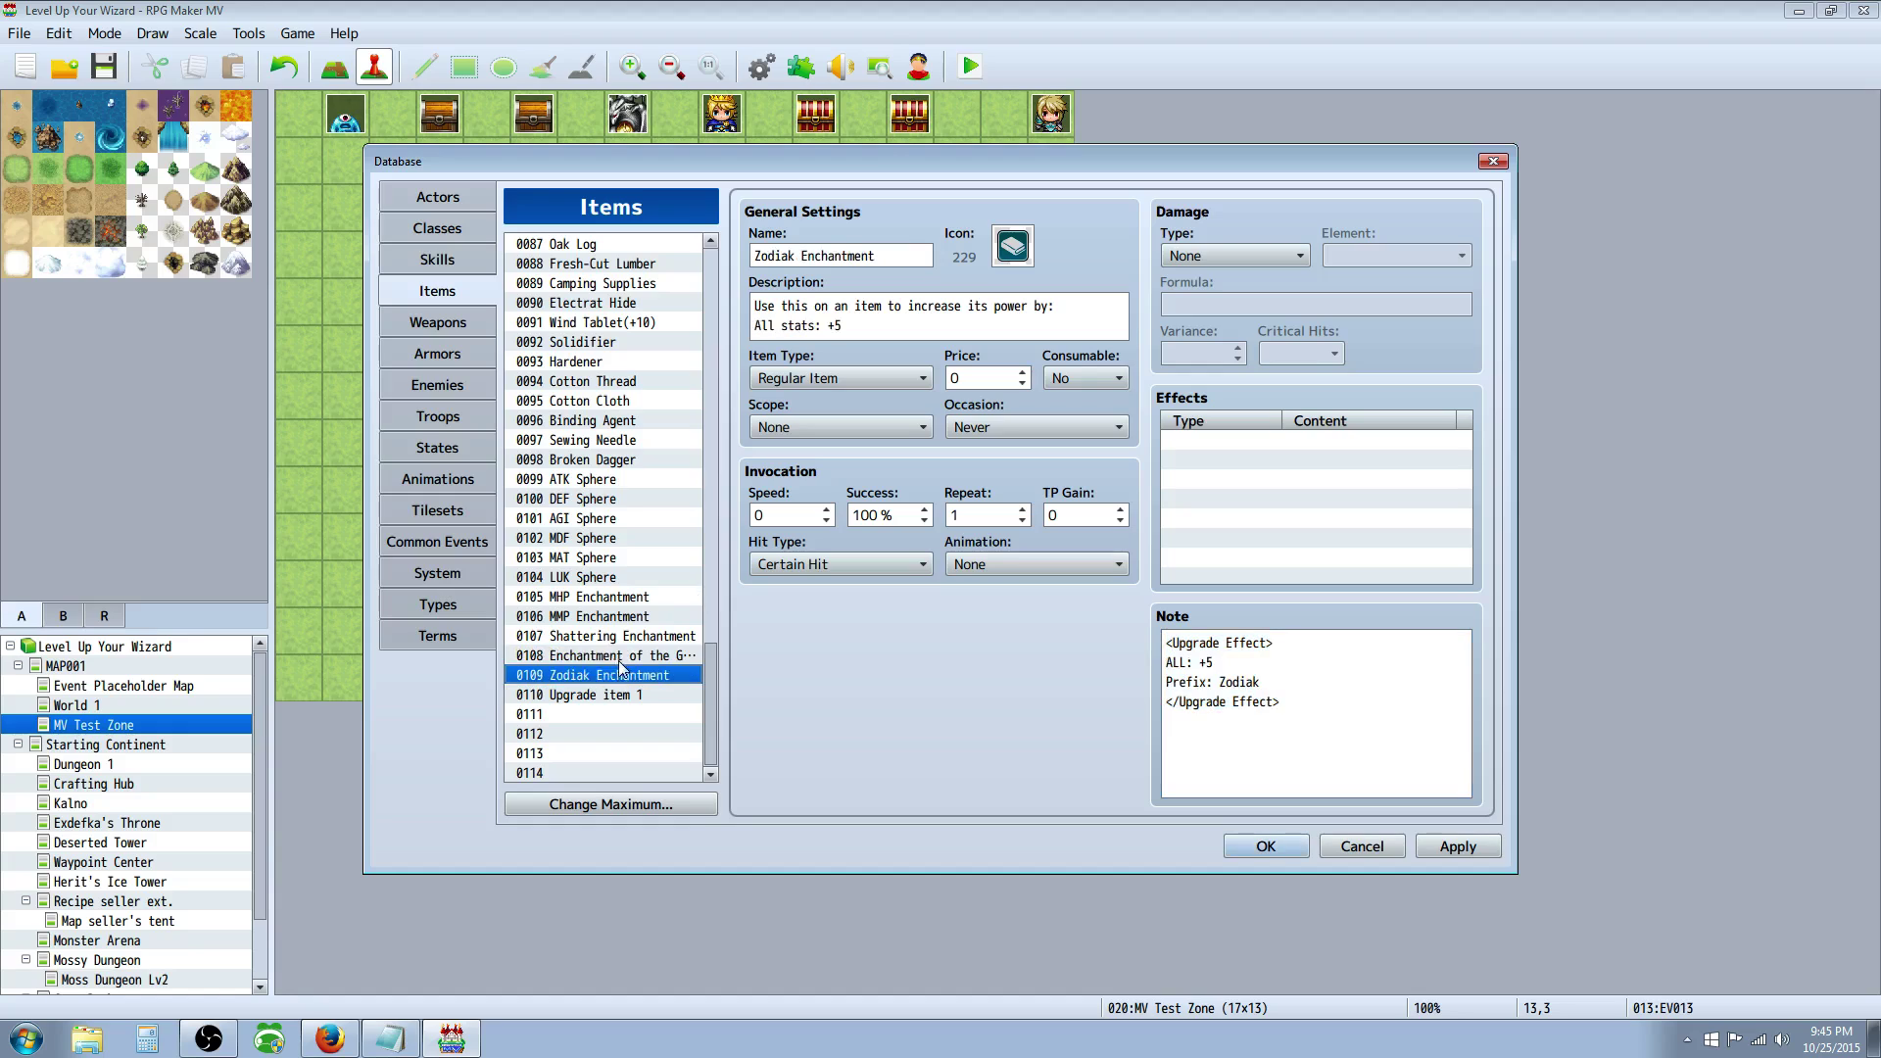
pyautogui.click(621, 661)
pyautogui.click(621, 675)
pyautogui.click(1191, 701)
pyautogui.click(1222, 663)
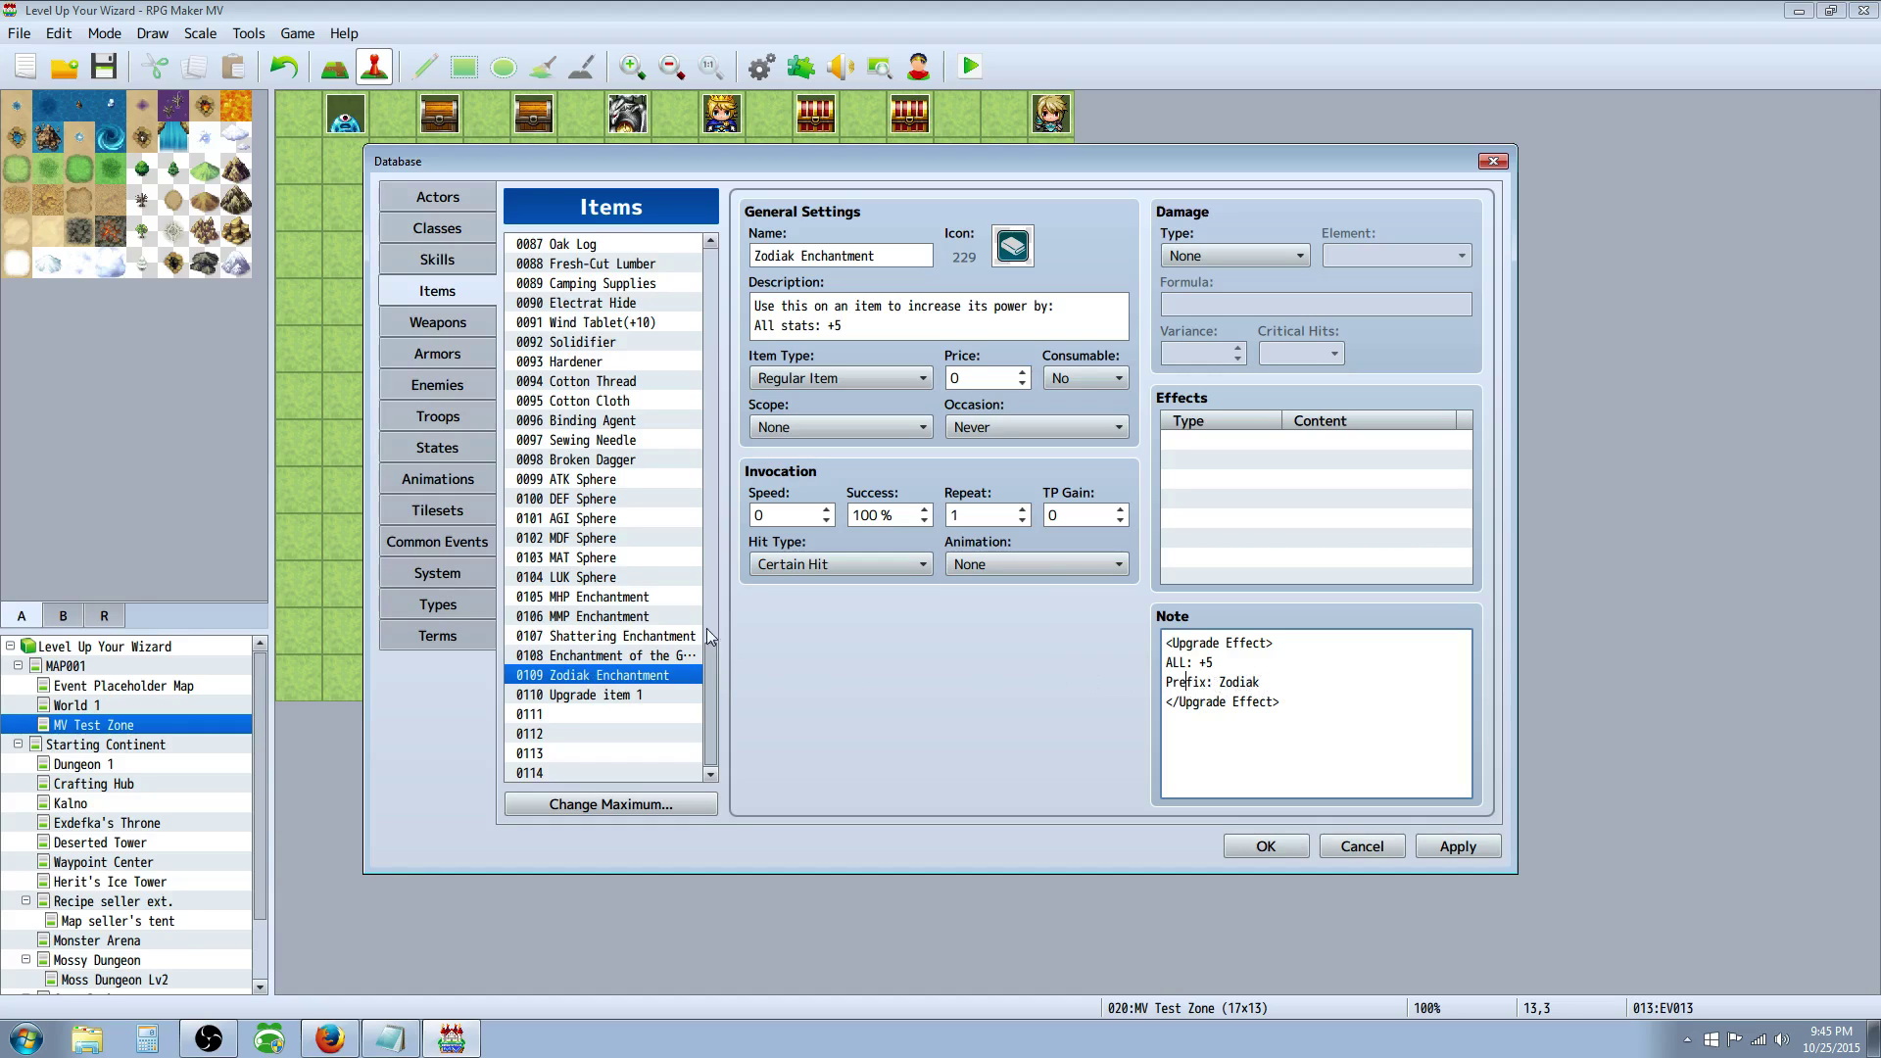
pyautogui.click(665, 638)
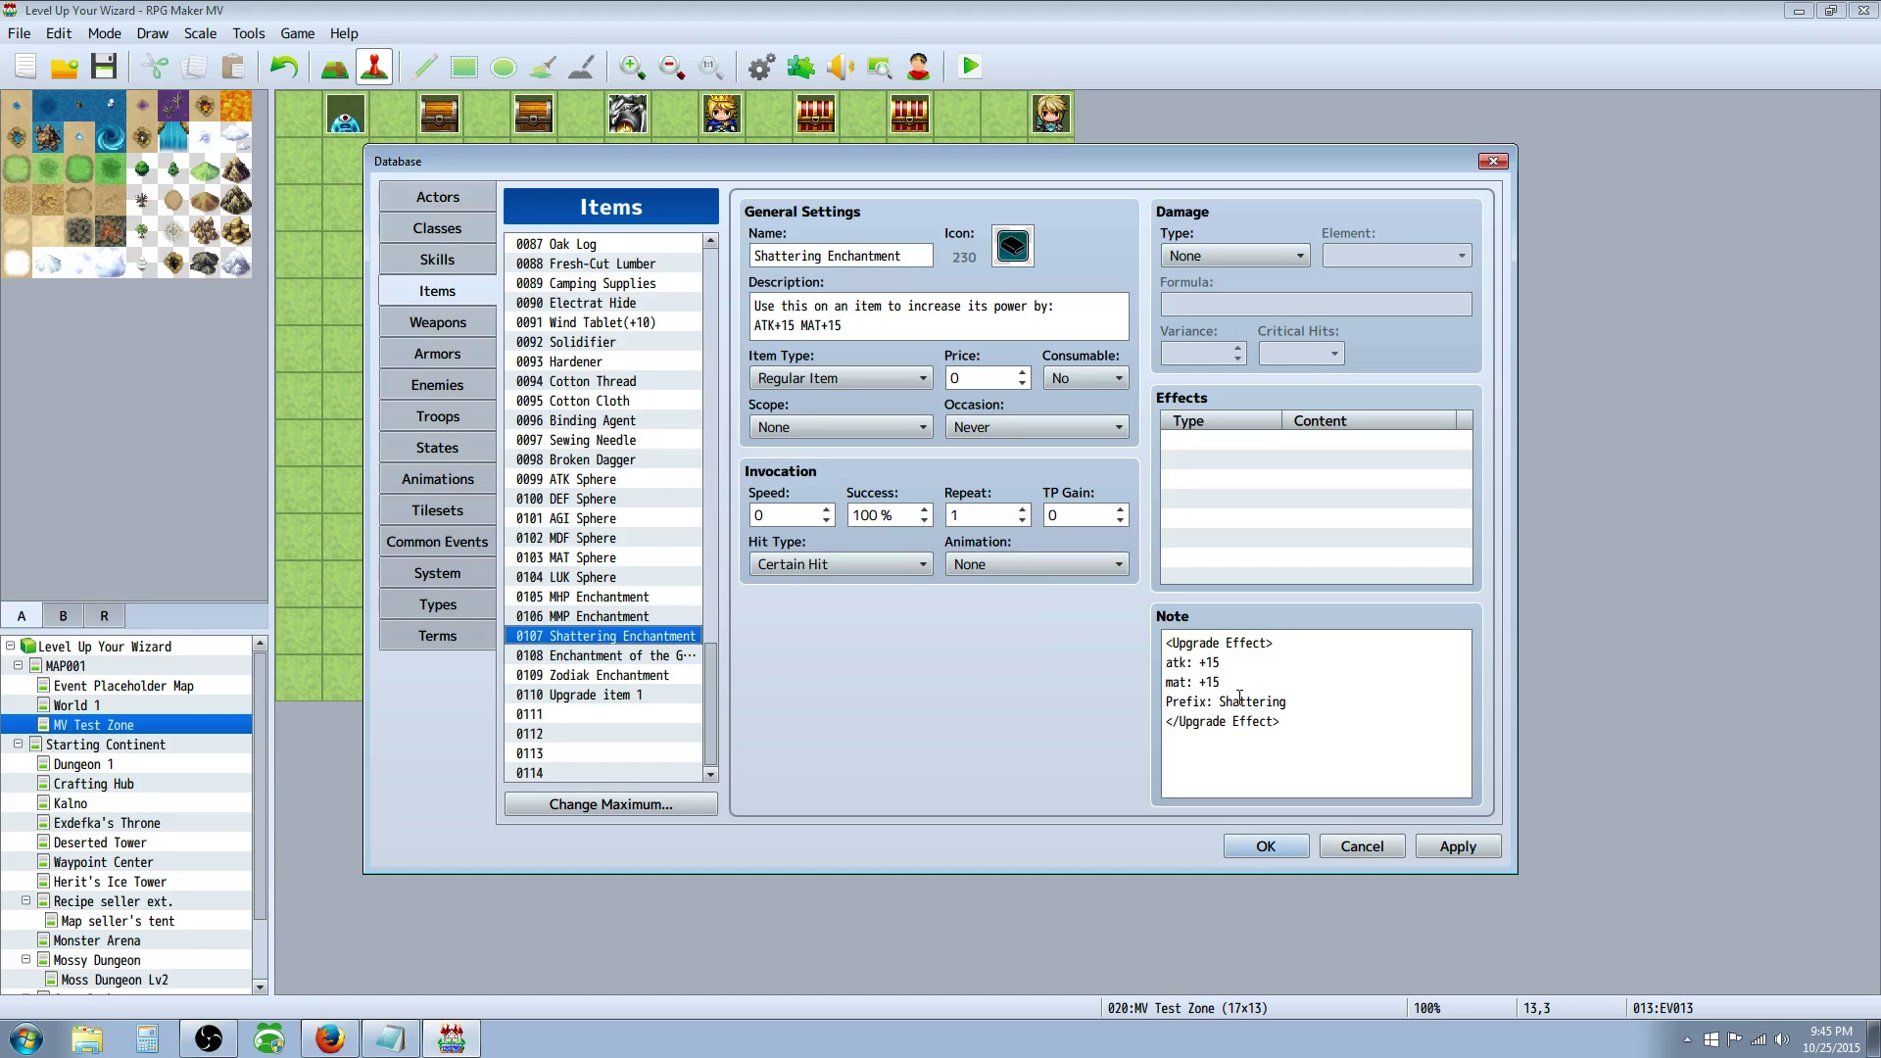
# - Clear item 0110 Upgrade item 1 and close the Database with OK
pyautogui.click(602, 698)
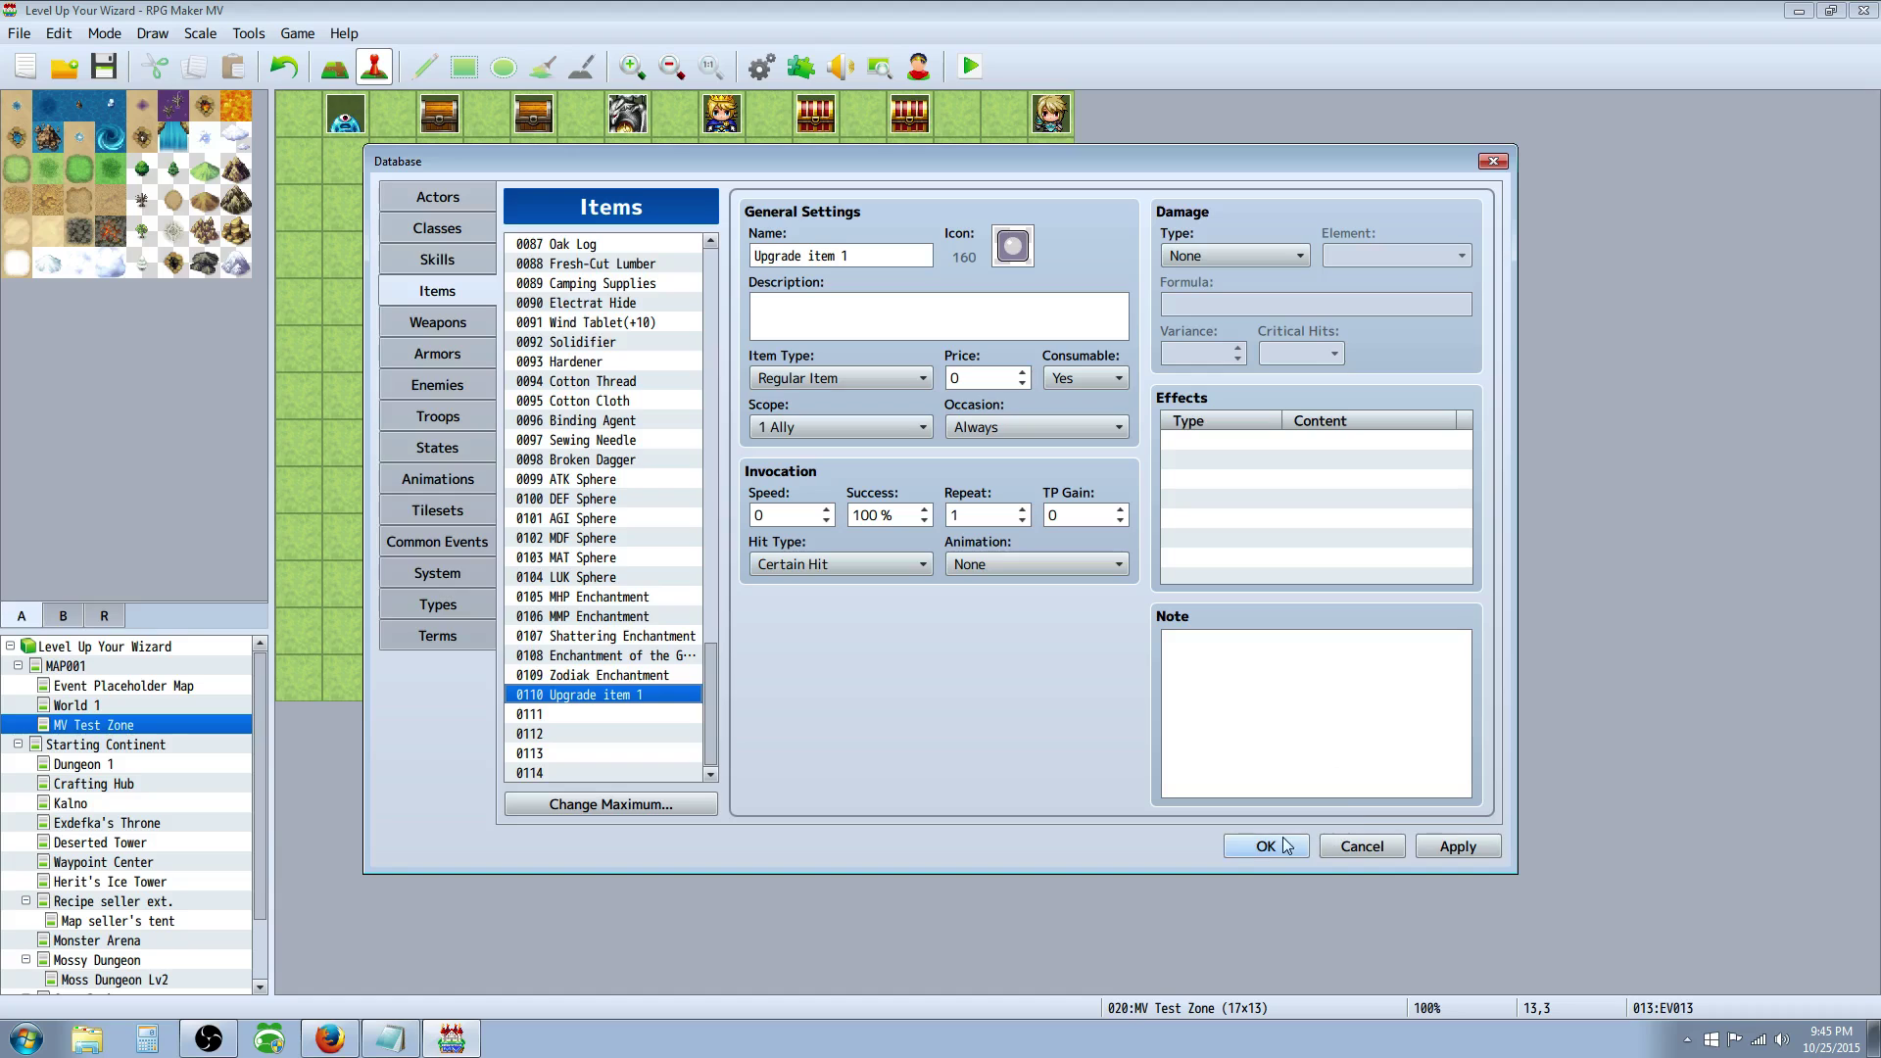
pyautogui.rightClick(563, 707)
pyautogui.click(626, 752)
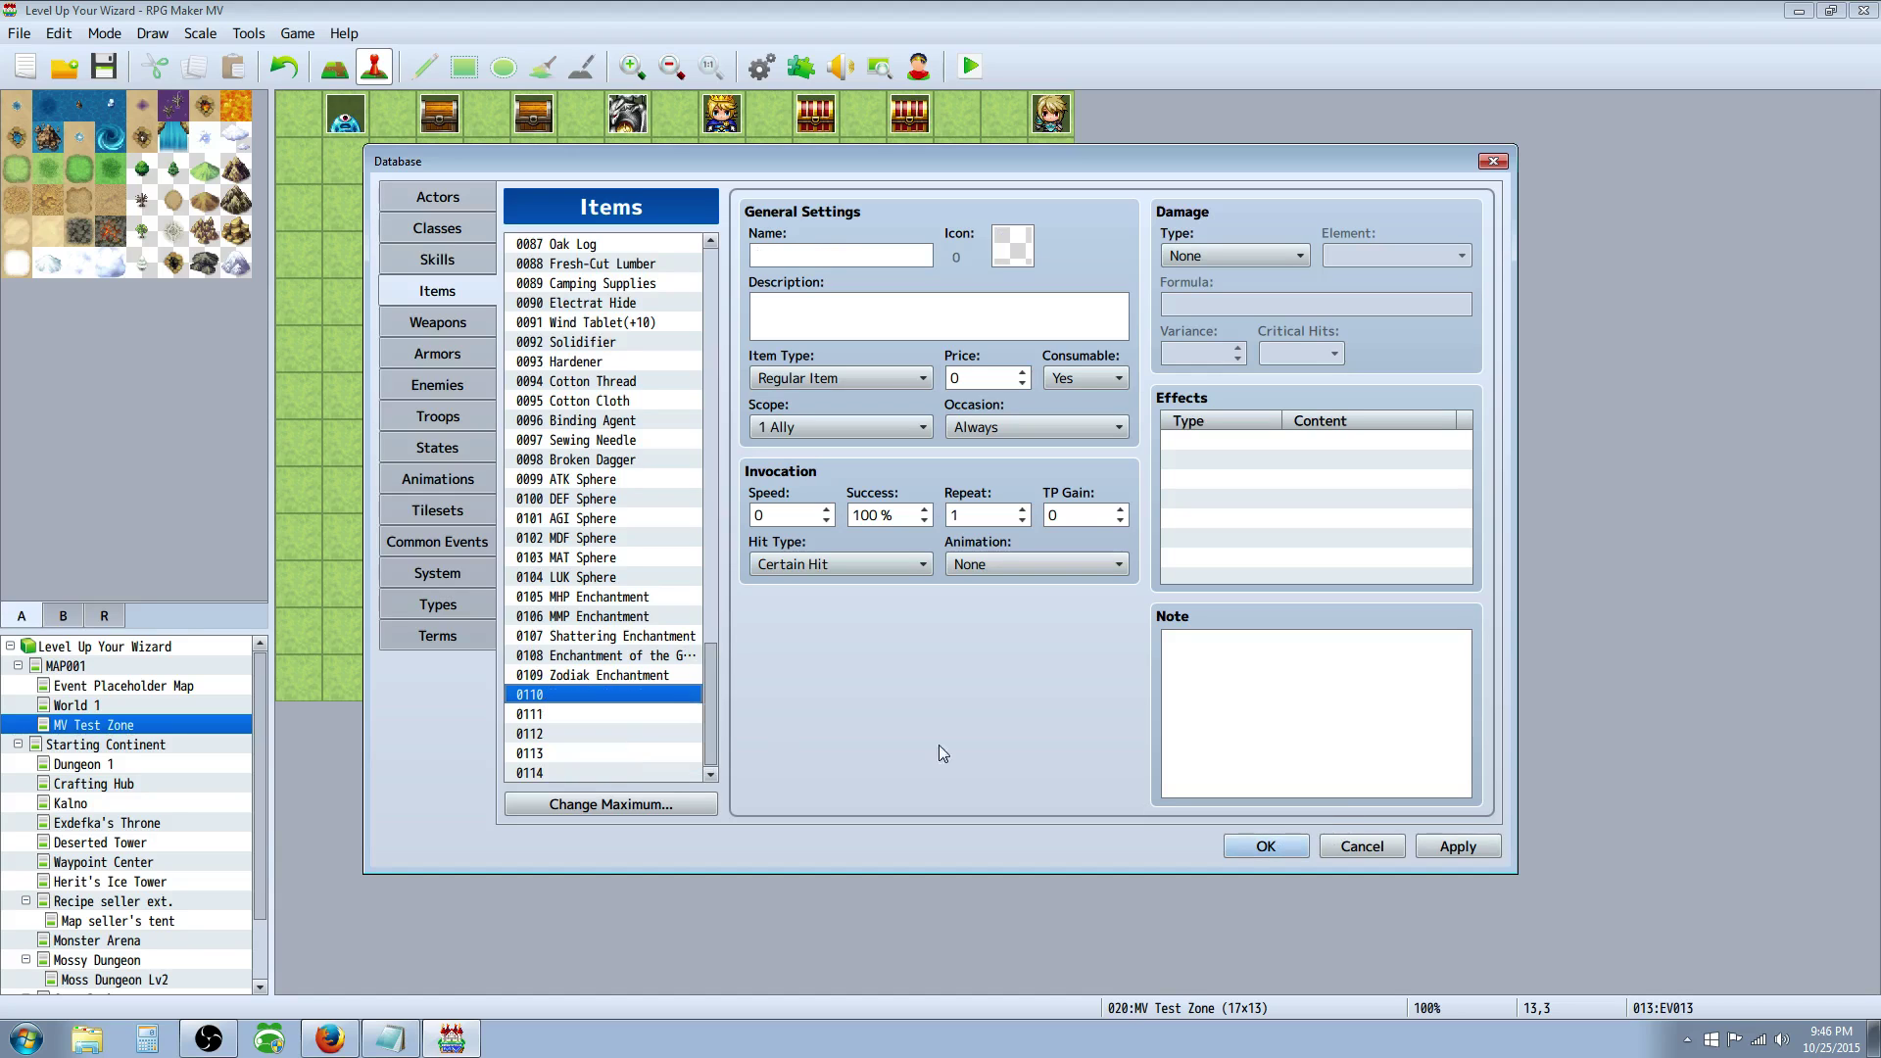
pyautogui.click(1265, 845)
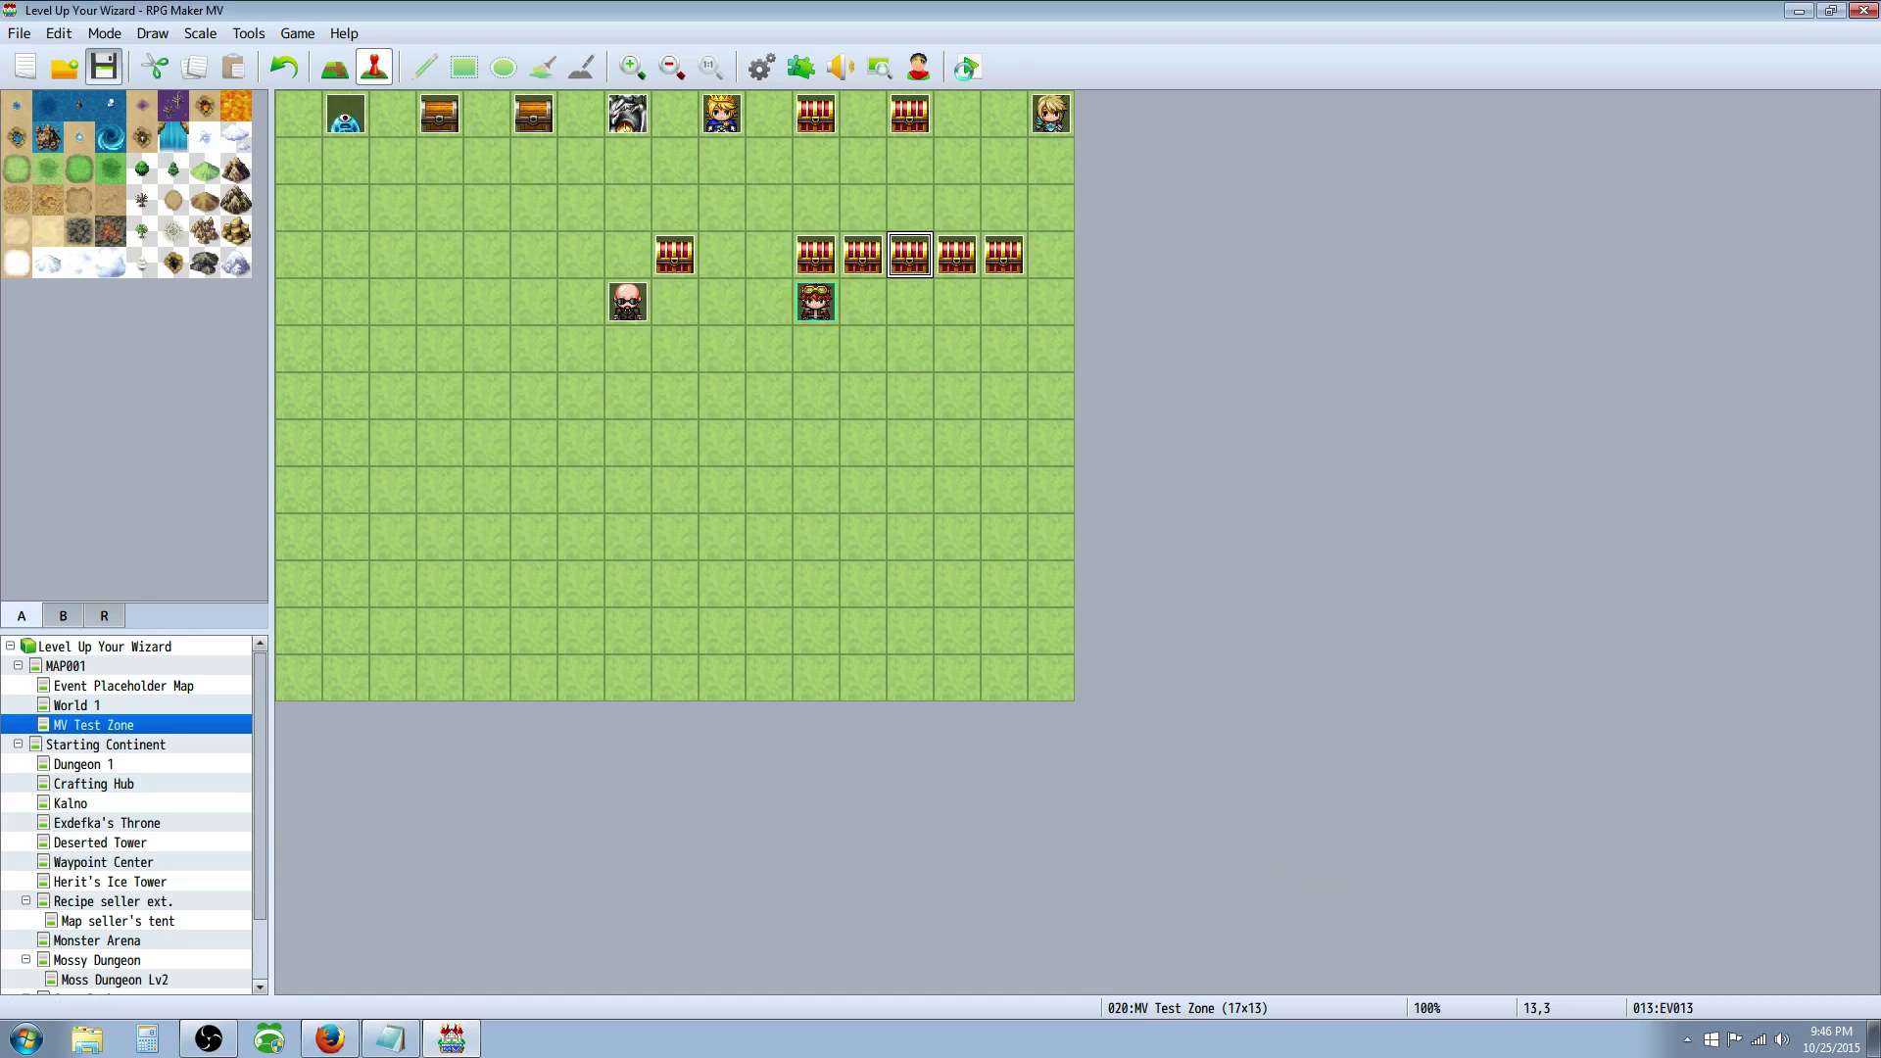
# - Start a playtest and open the Driftwood Gaming channel link from the title menu
pyautogui.click(968, 66)
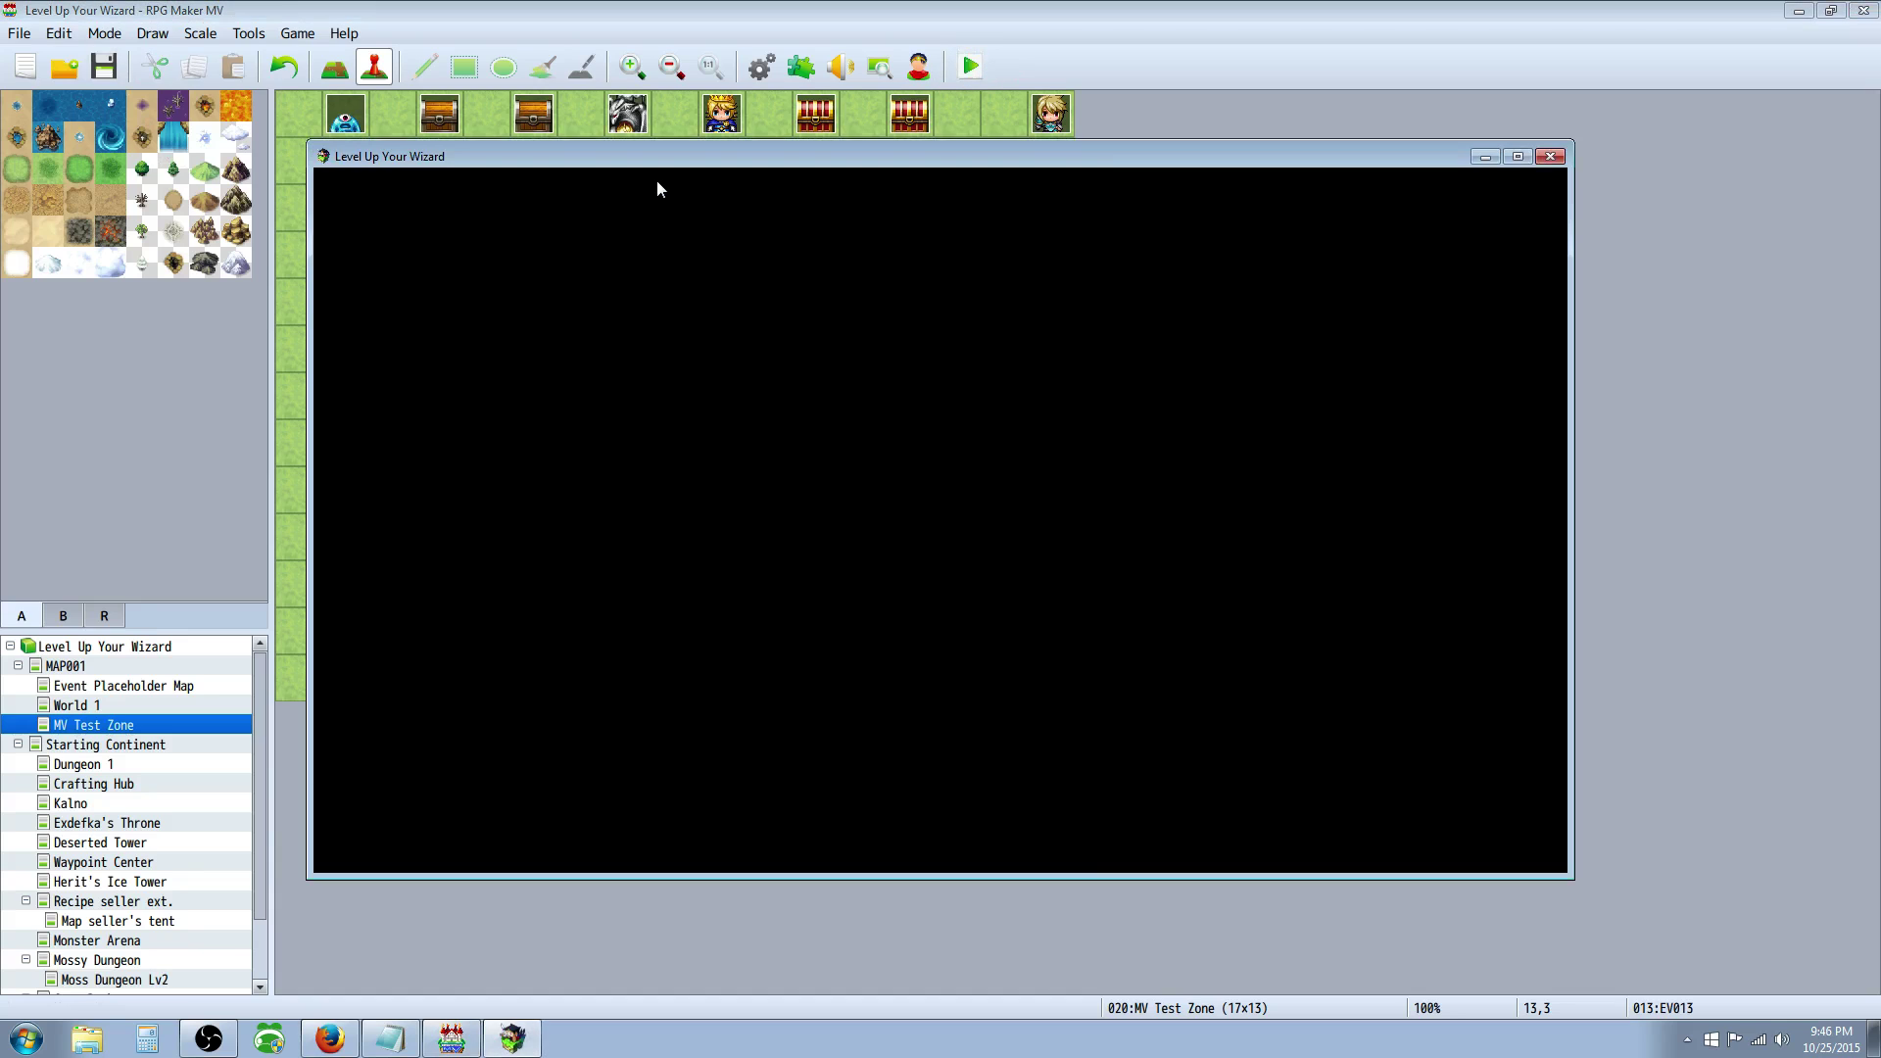
pyautogui.press('Up')
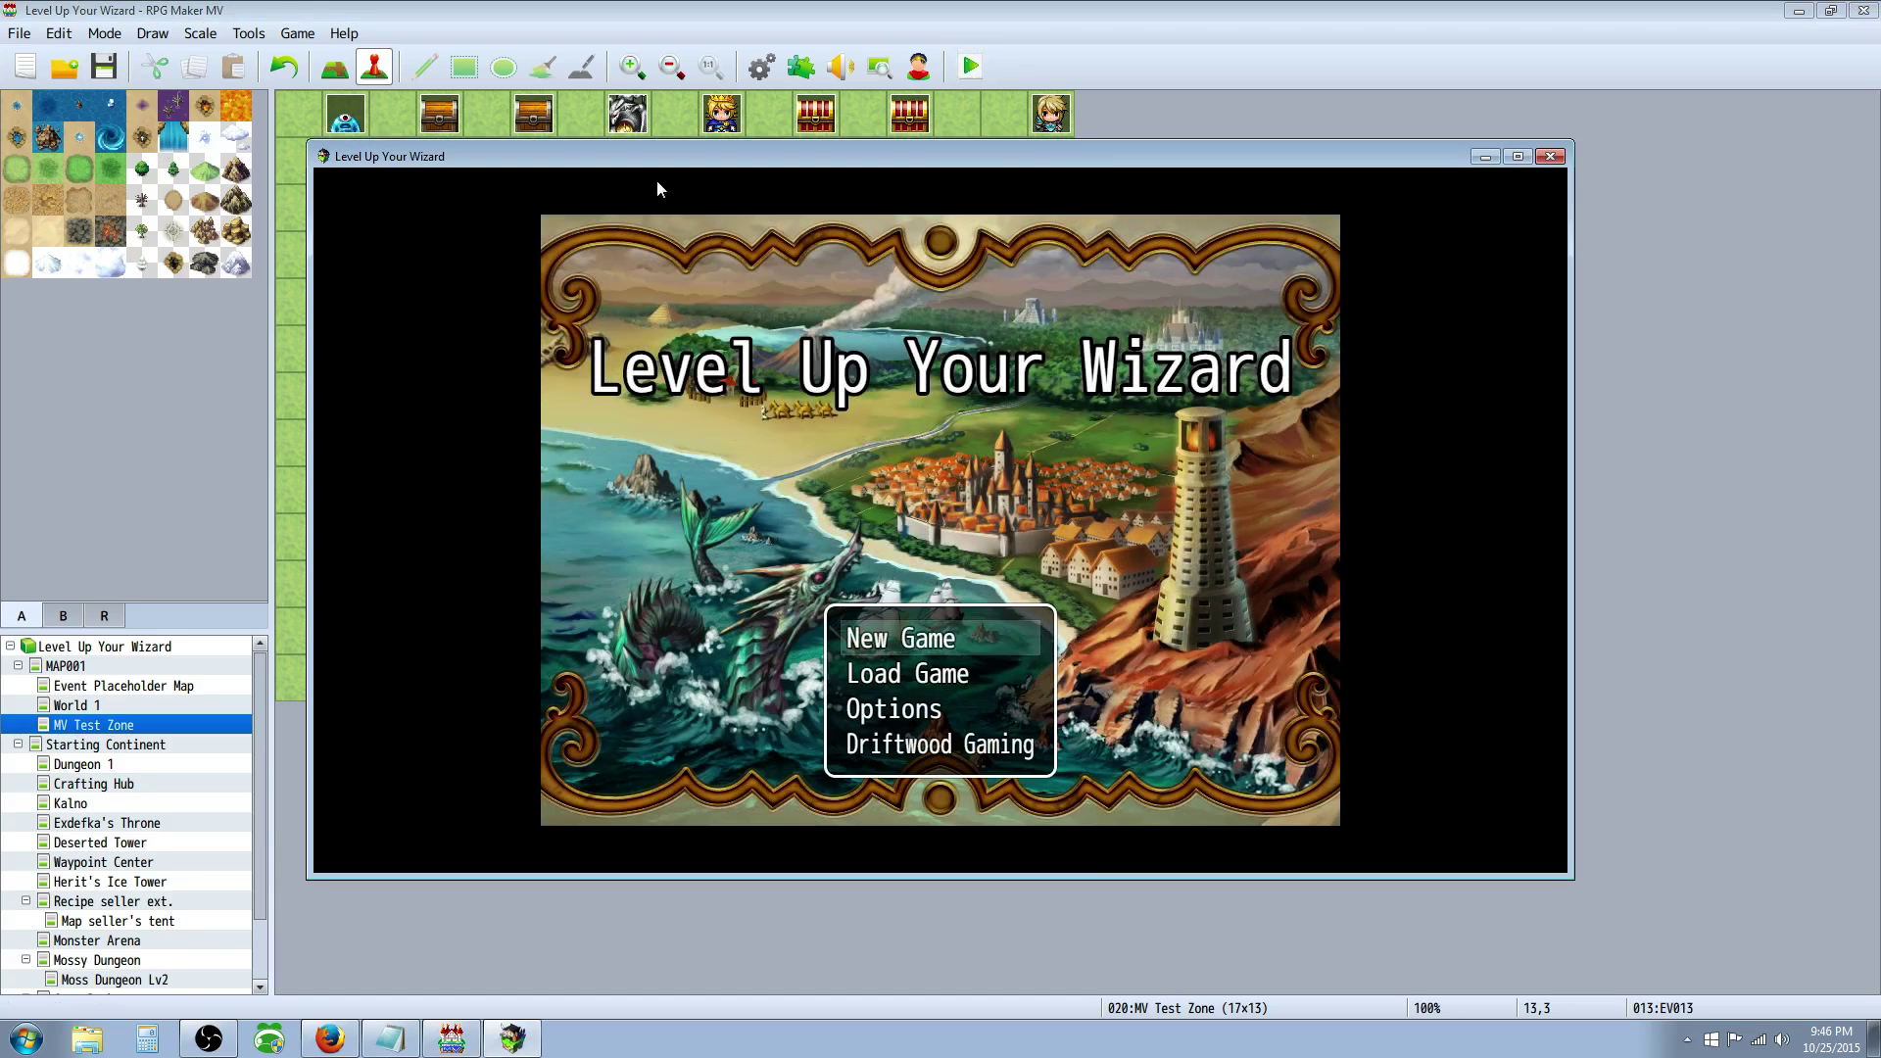
pyautogui.press('Down')
pyautogui.press('Down')
pyautogui.press('Down')
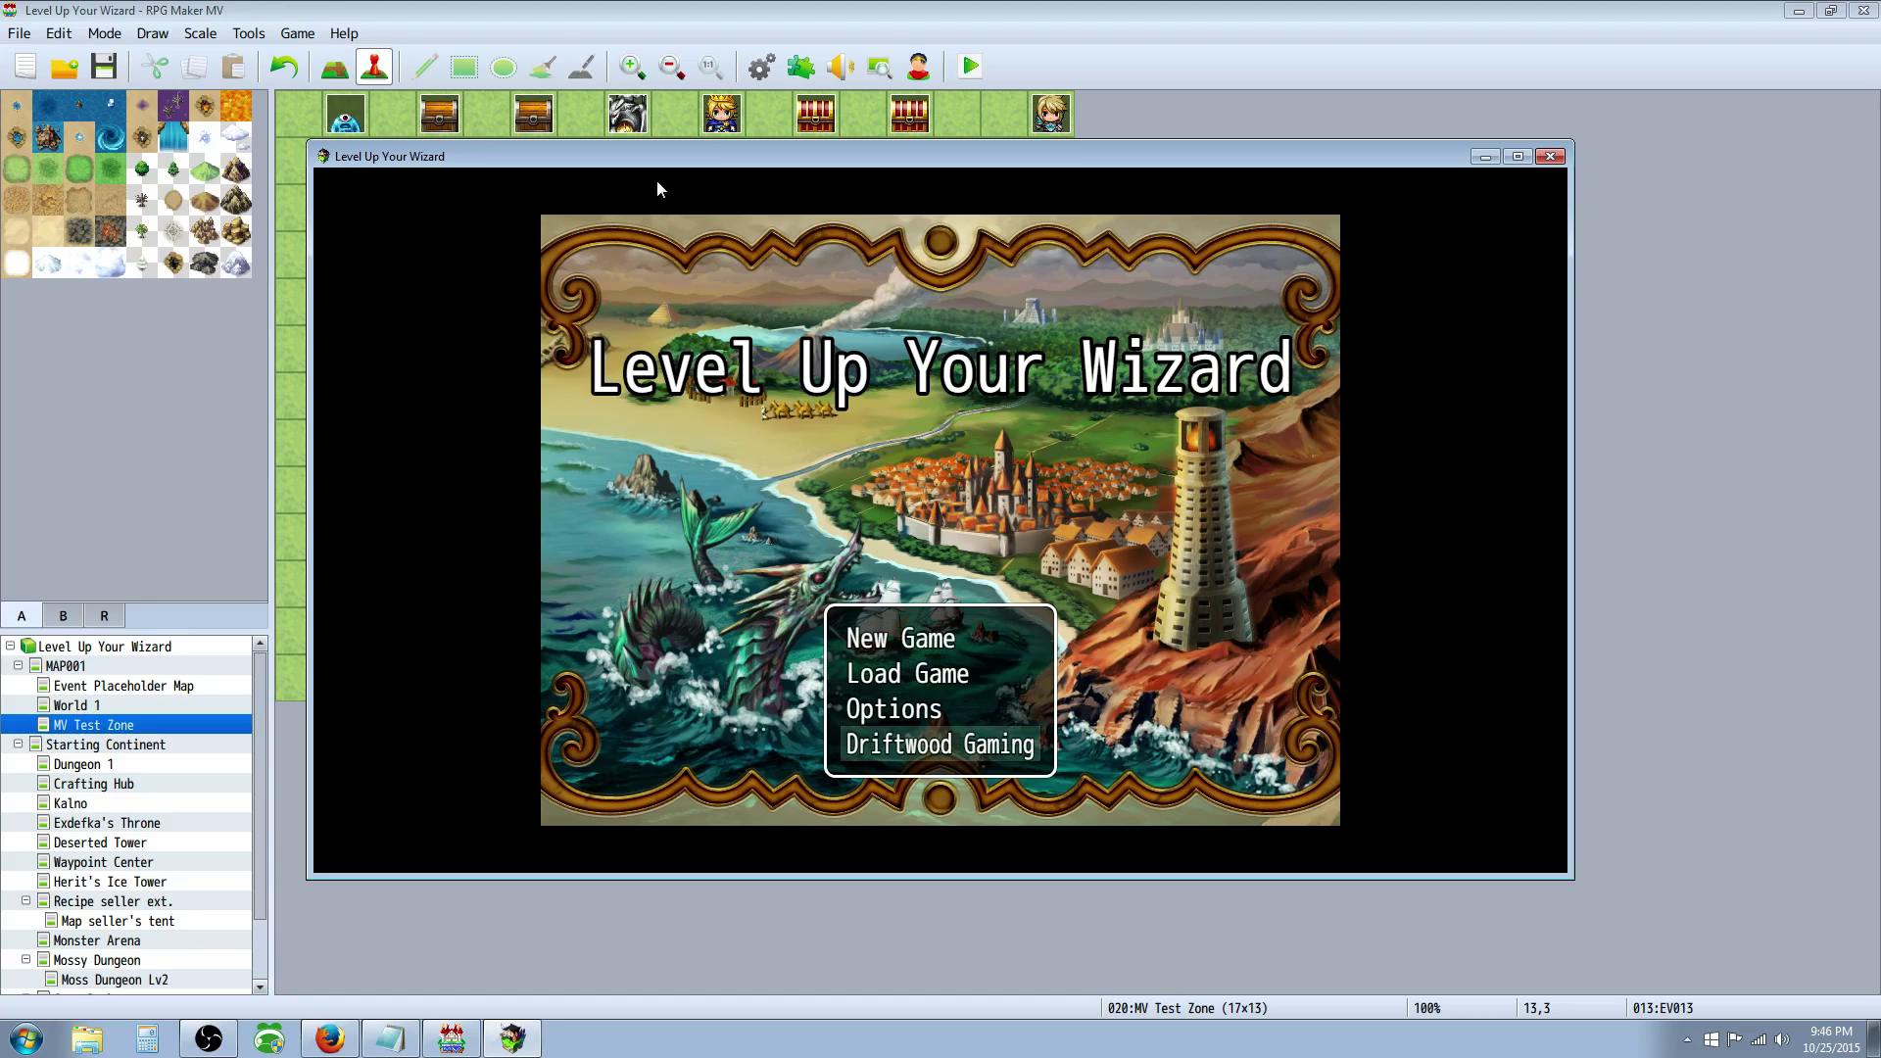
pyautogui.press('Return')
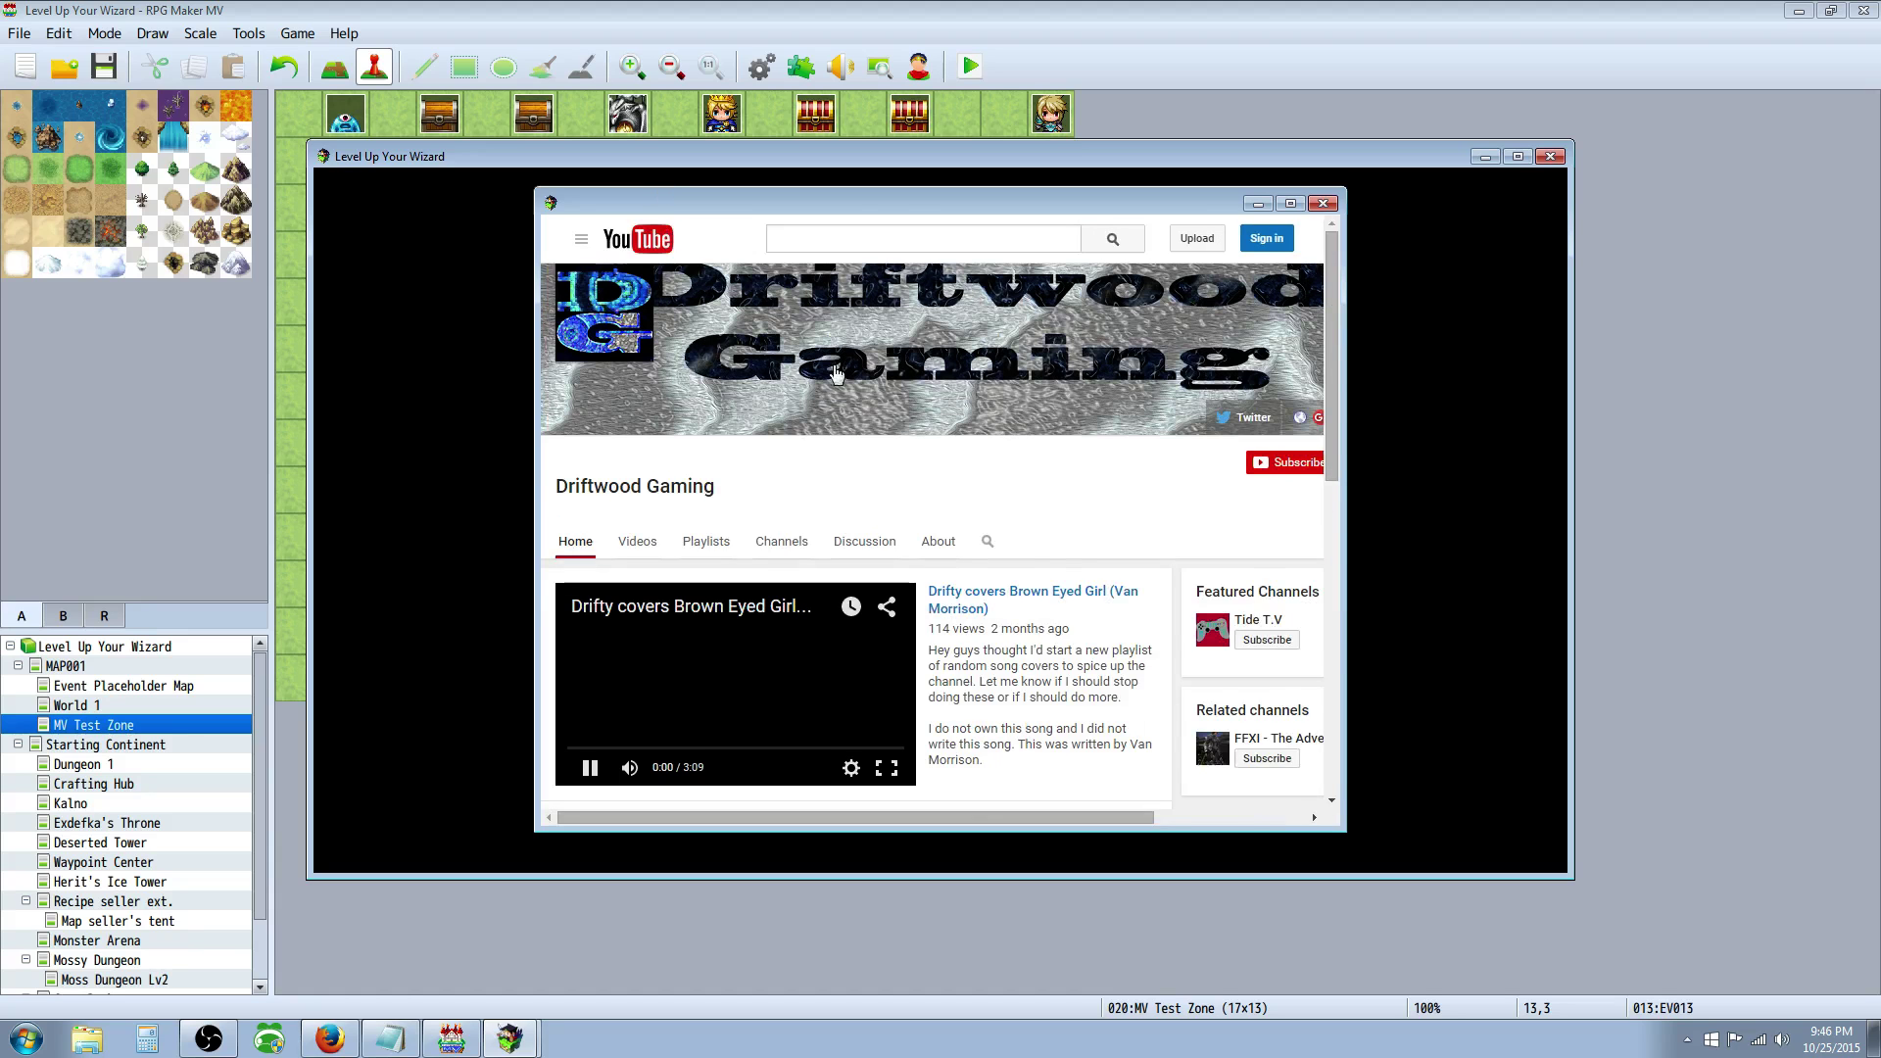
# - Move the YouTube popup aside, pause its video, close it, and browse the title choices
pyautogui.moveTo(885, 204); pyautogui.dragTo(1436, 202)
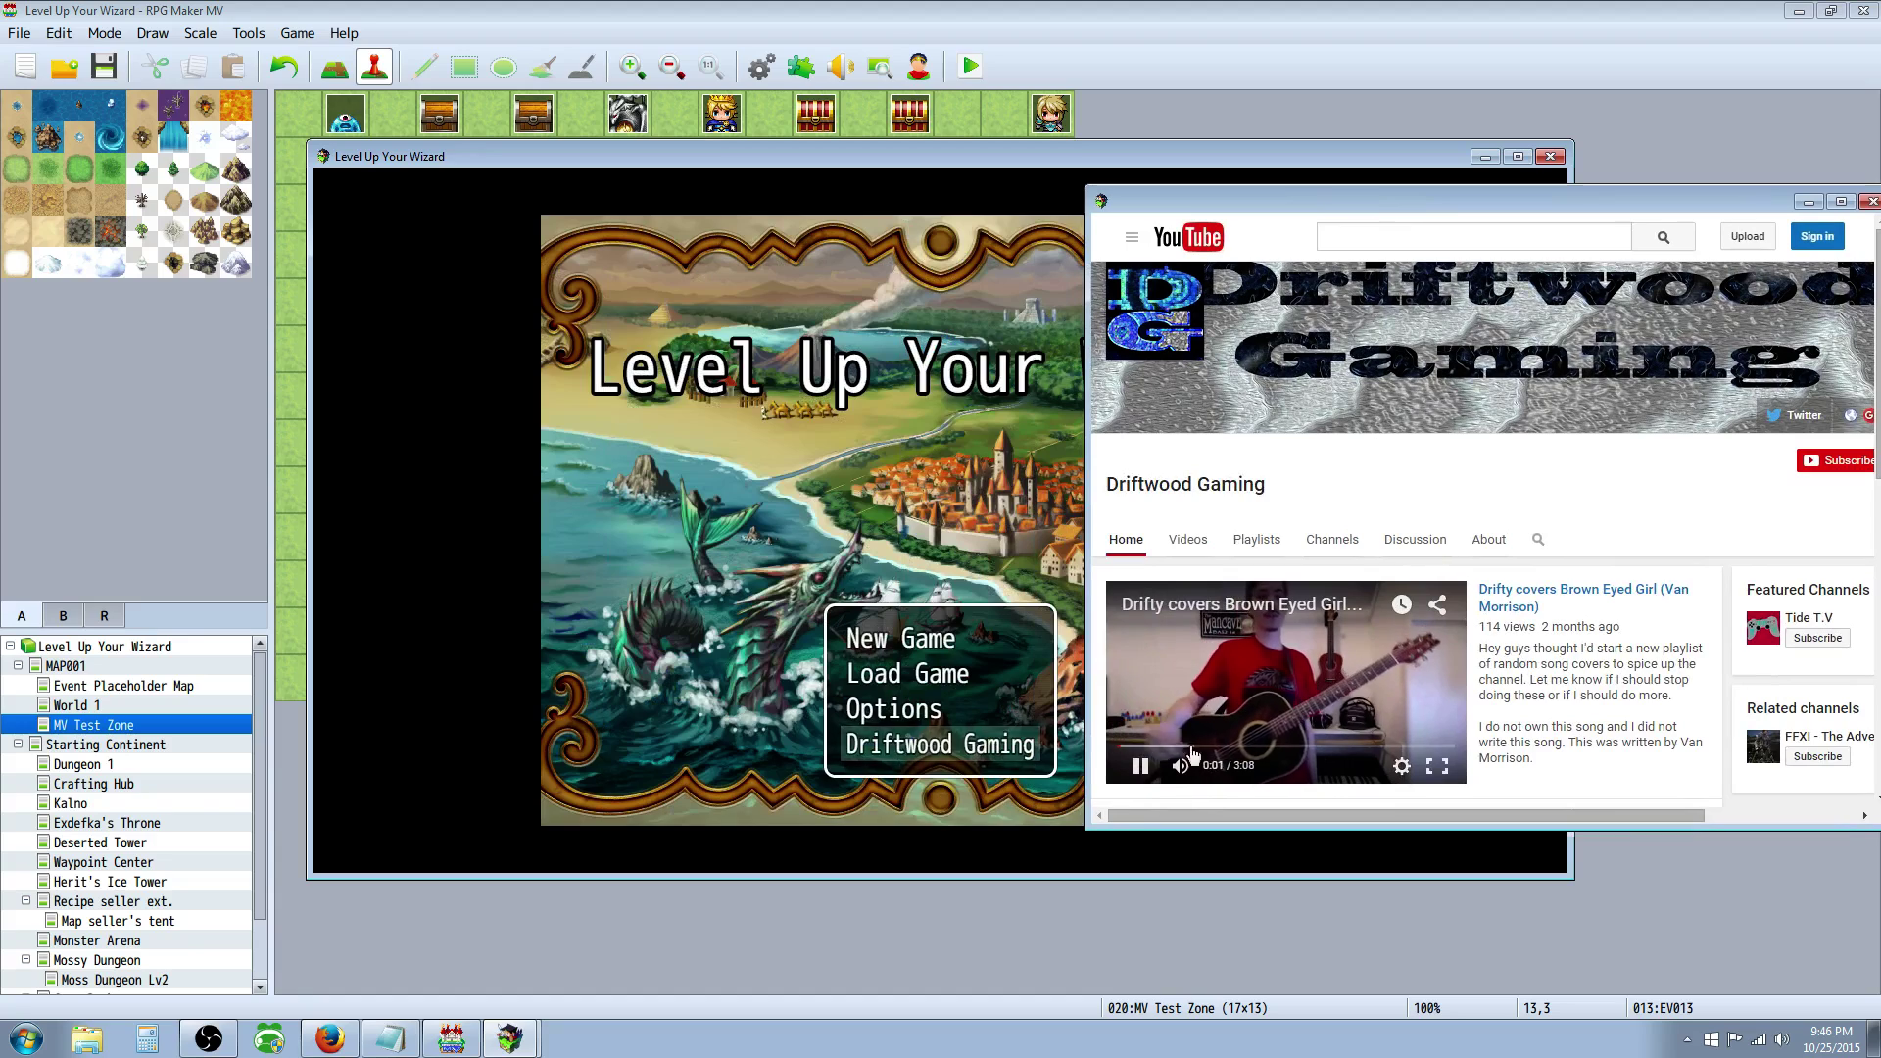
pyautogui.click(1139, 765)
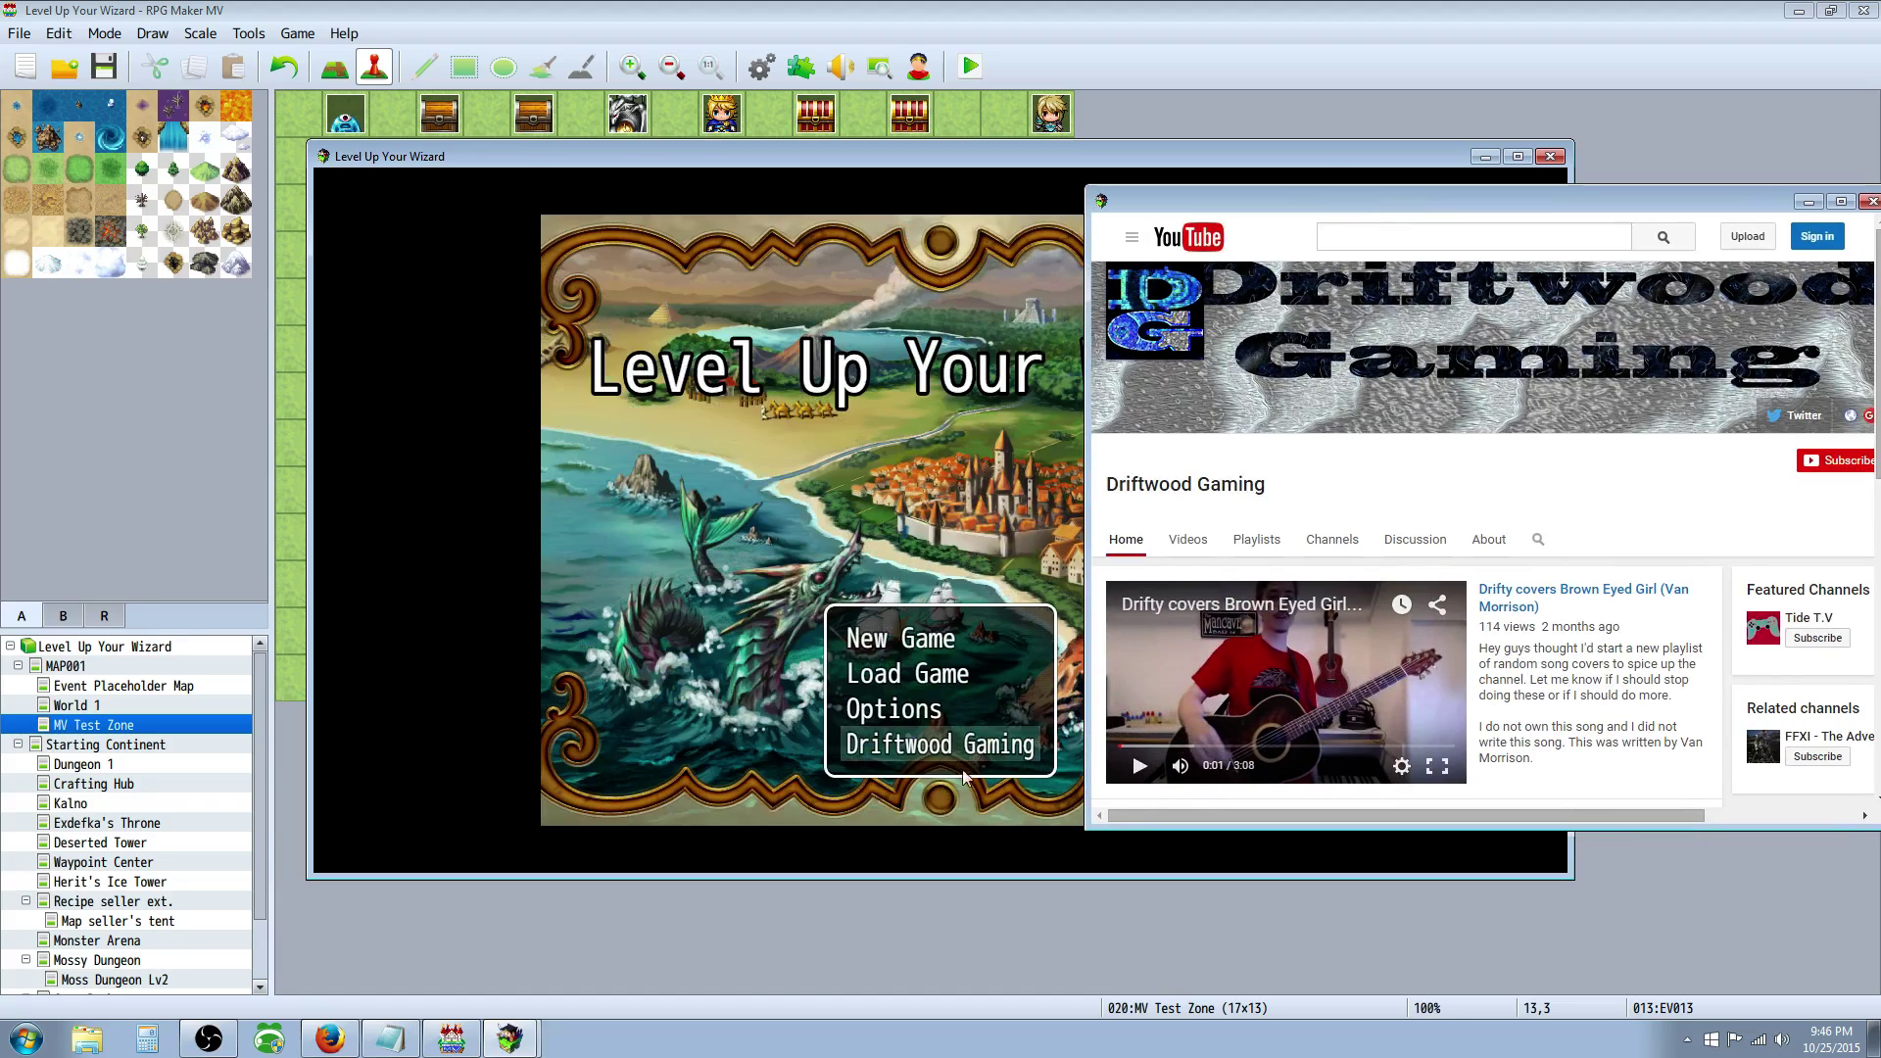
pyautogui.click(1870, 201)
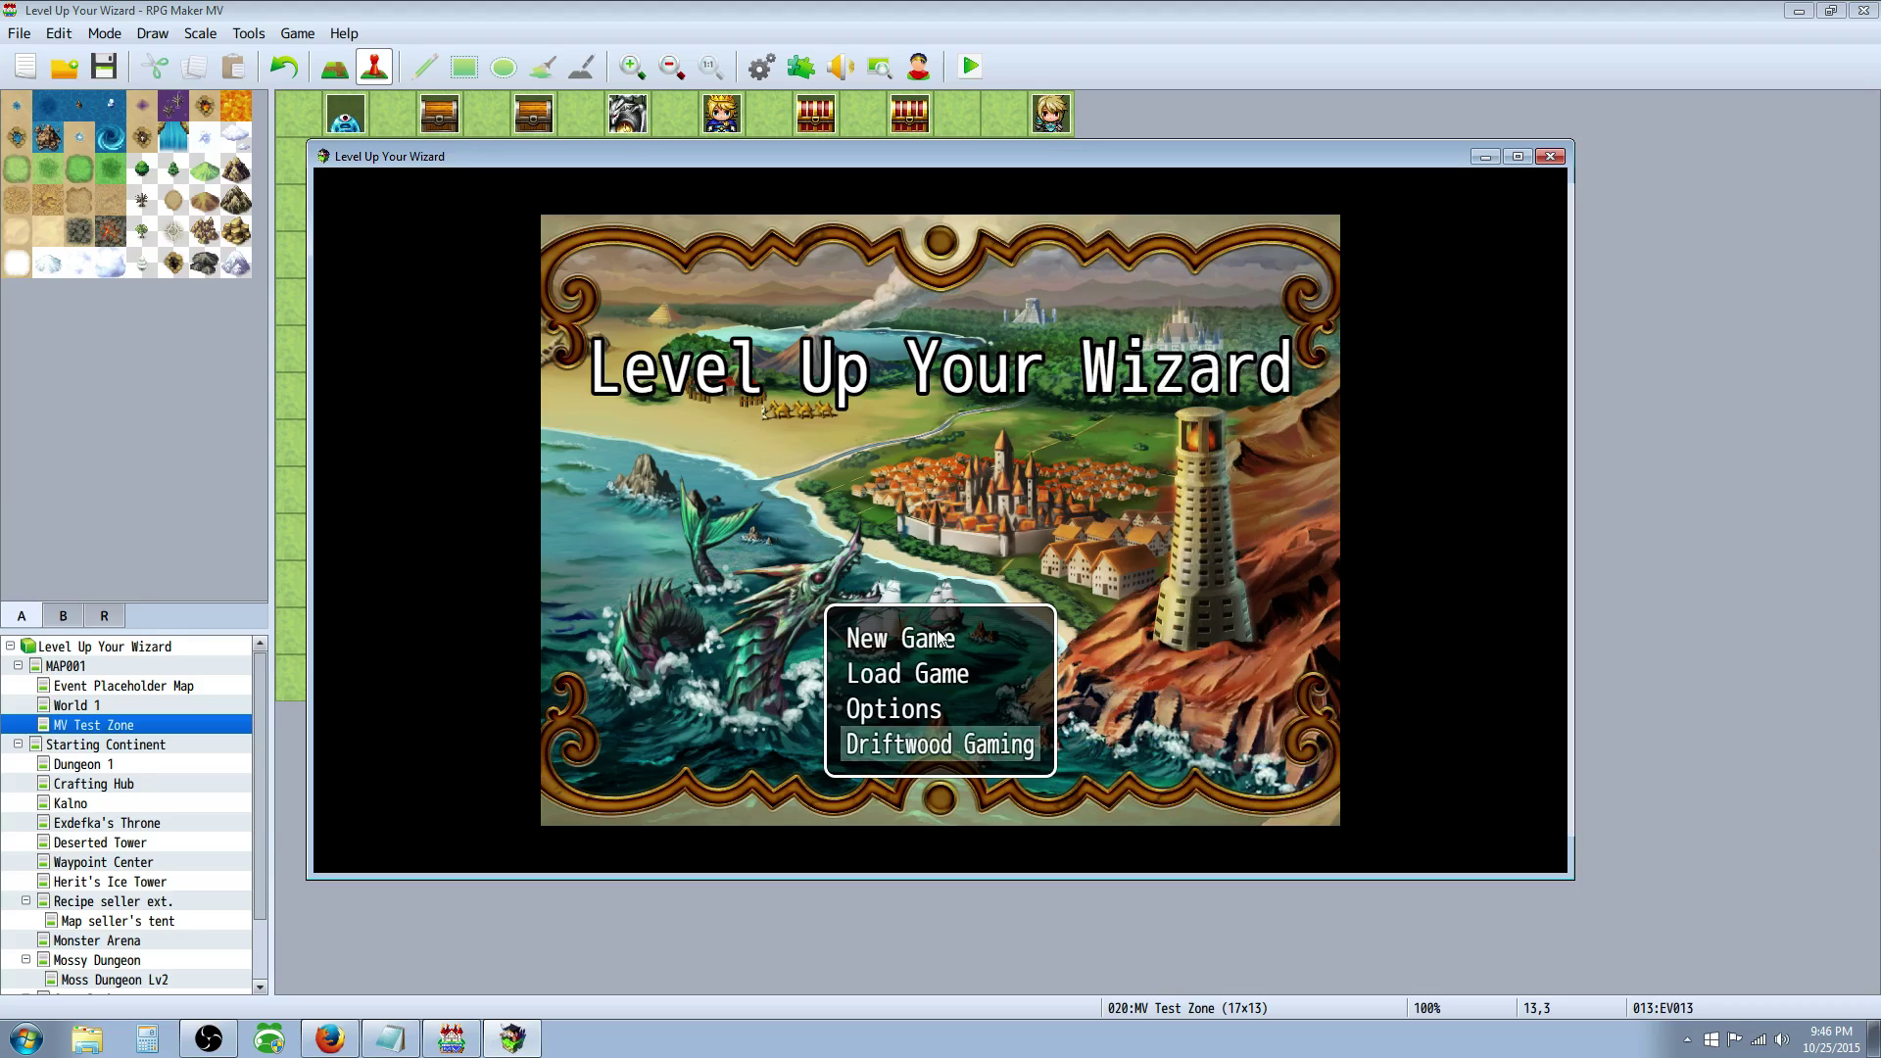
pyautogui.press('Up')
pyautogui.press('Up')
pyautogui.press('Up')
pyautogui.press('Down')
pyautogui.press('Down')
pyautogui.press('Down')
pyautogui.press('Up')
pyautogui.press('Down')
pyautogui.press('Up')
pyautogui.press('Up')
pyautogui.press('Up')
# - Start a new game and loot the chest row for materials and three Feral Leather Armors
pyautogui.press('Return')
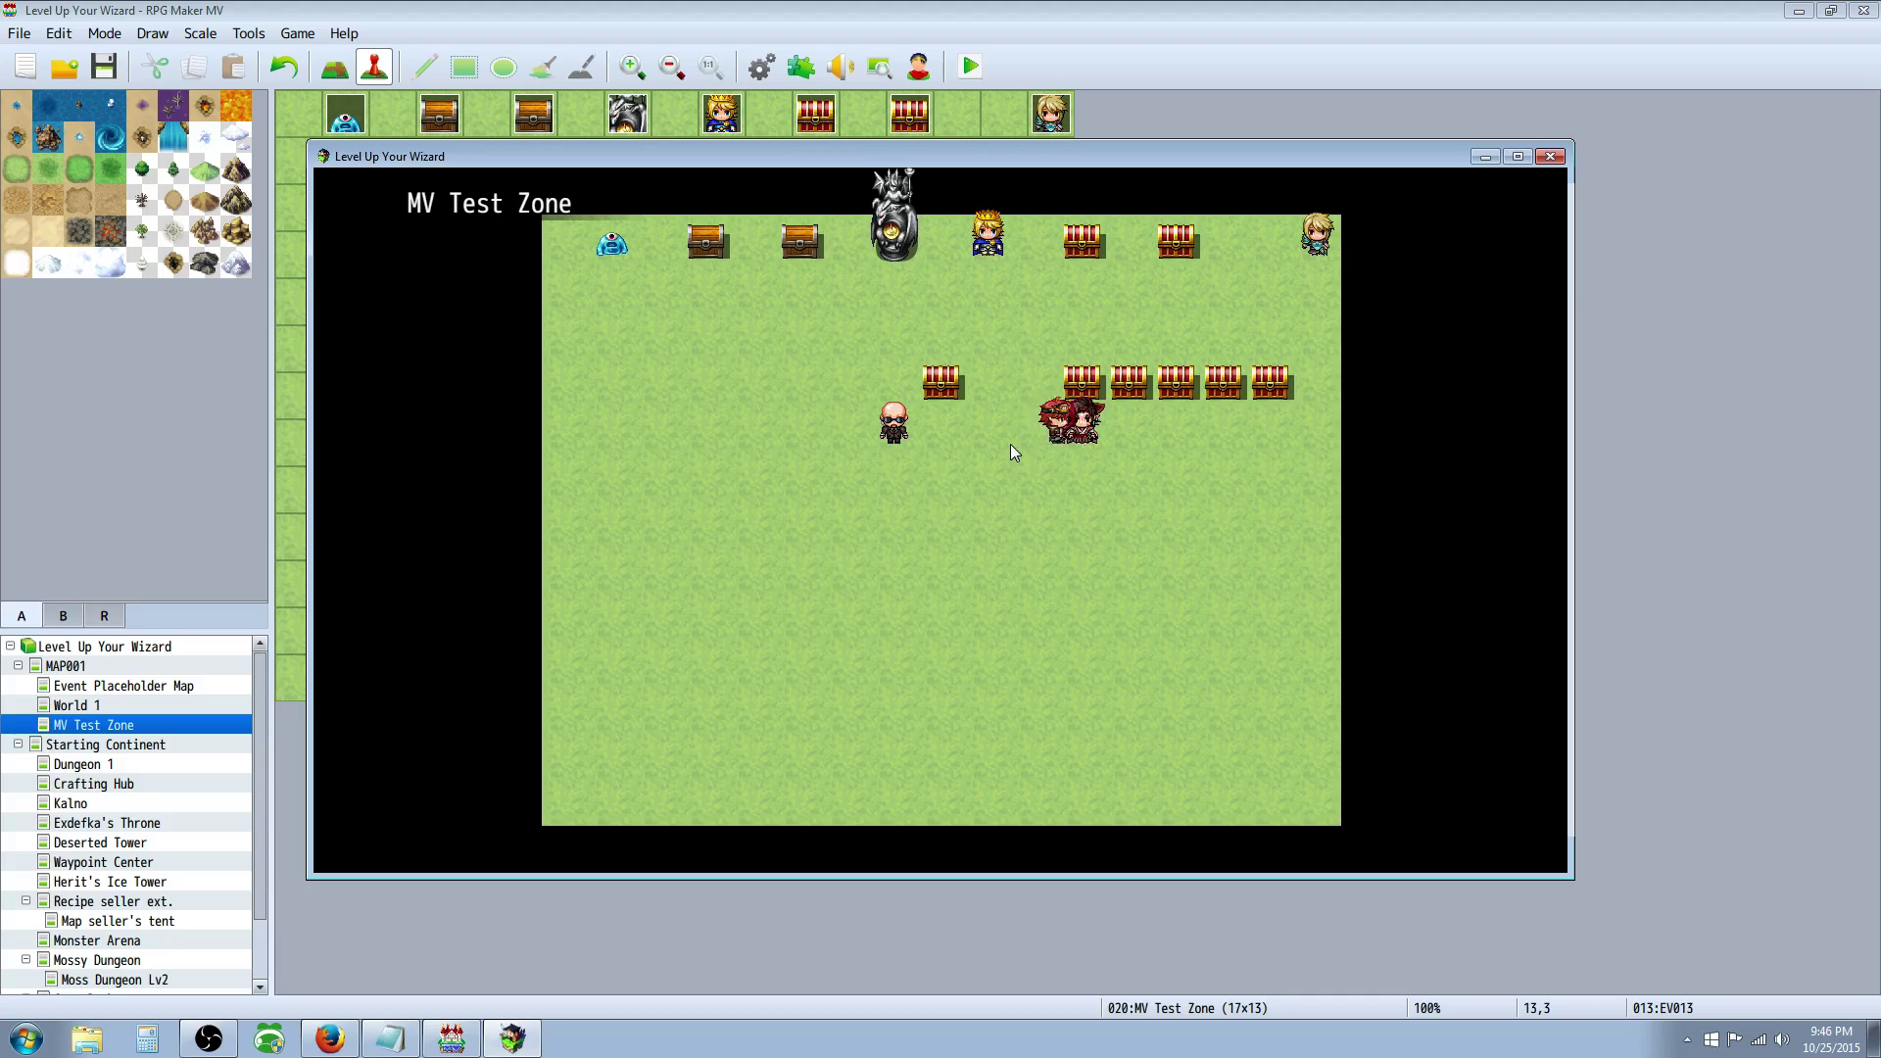
pyautogui.press('Return')
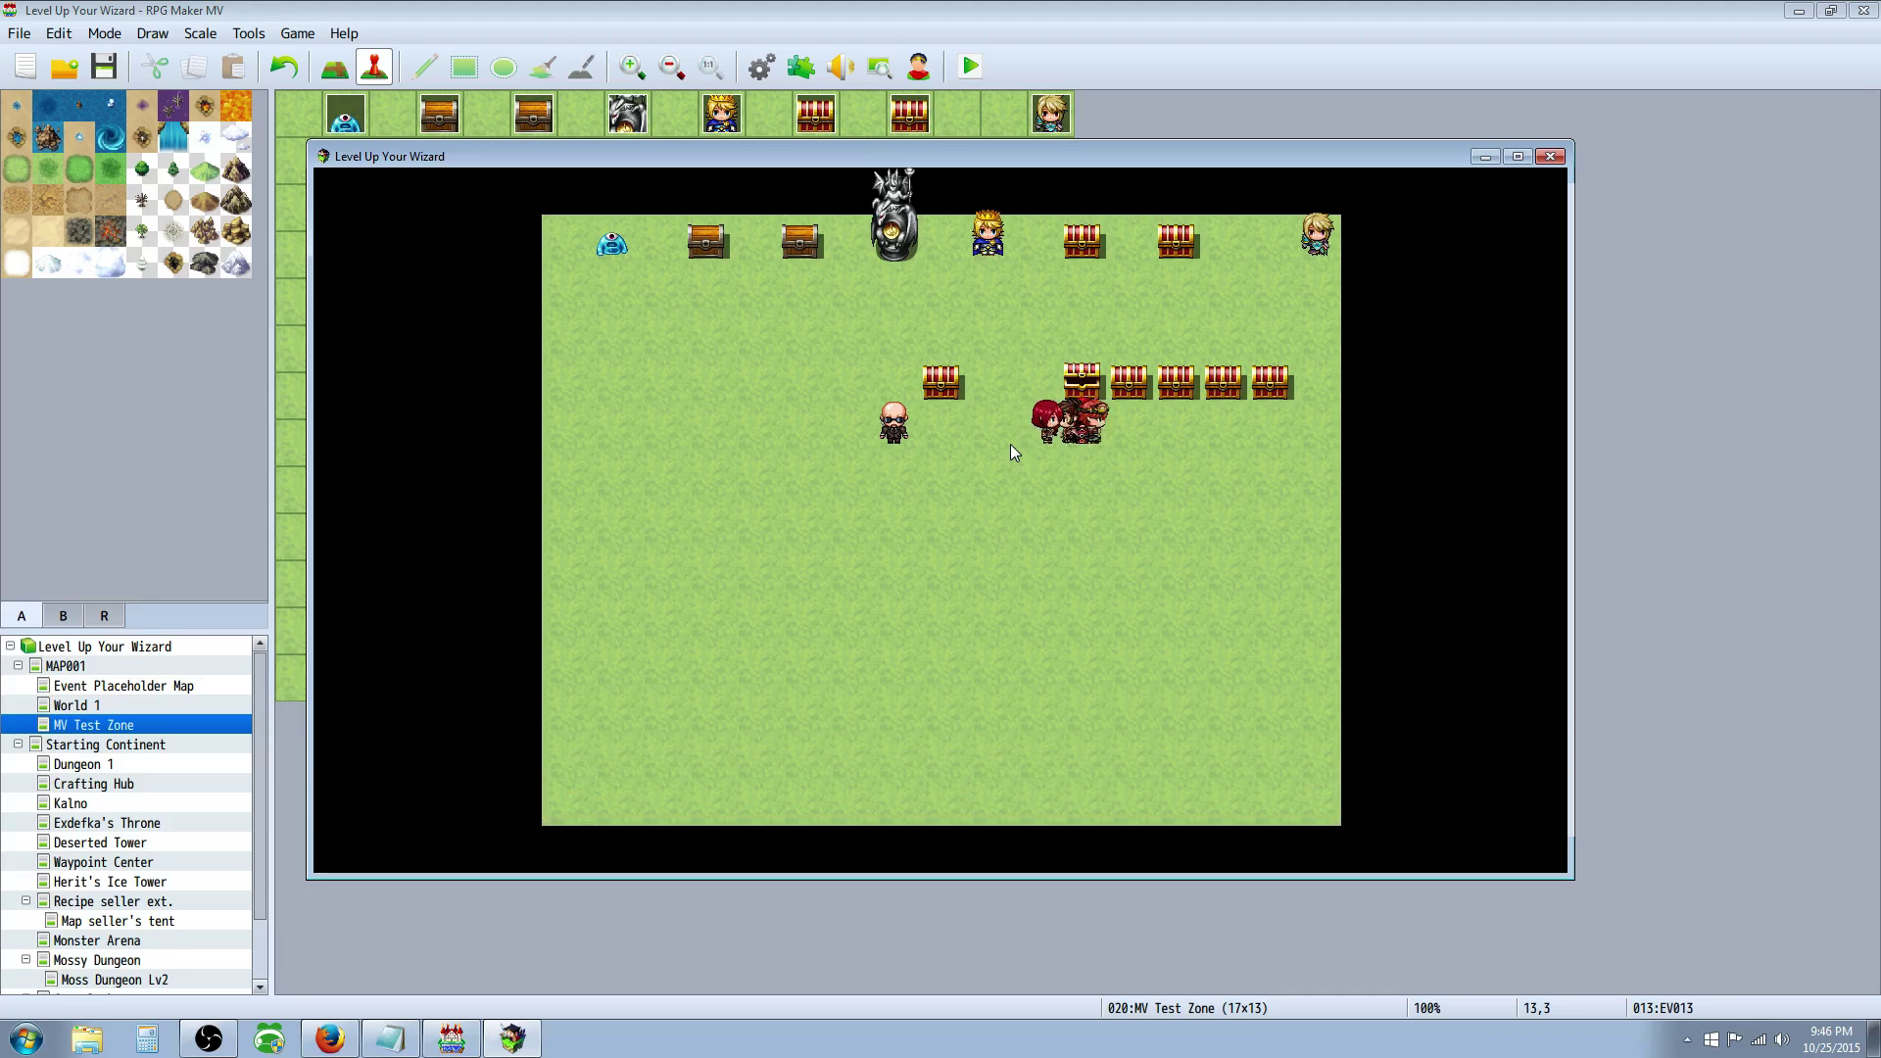
pyautogui.press('Return')
pyautogui.press('Return')
pyautogui.press('Right')
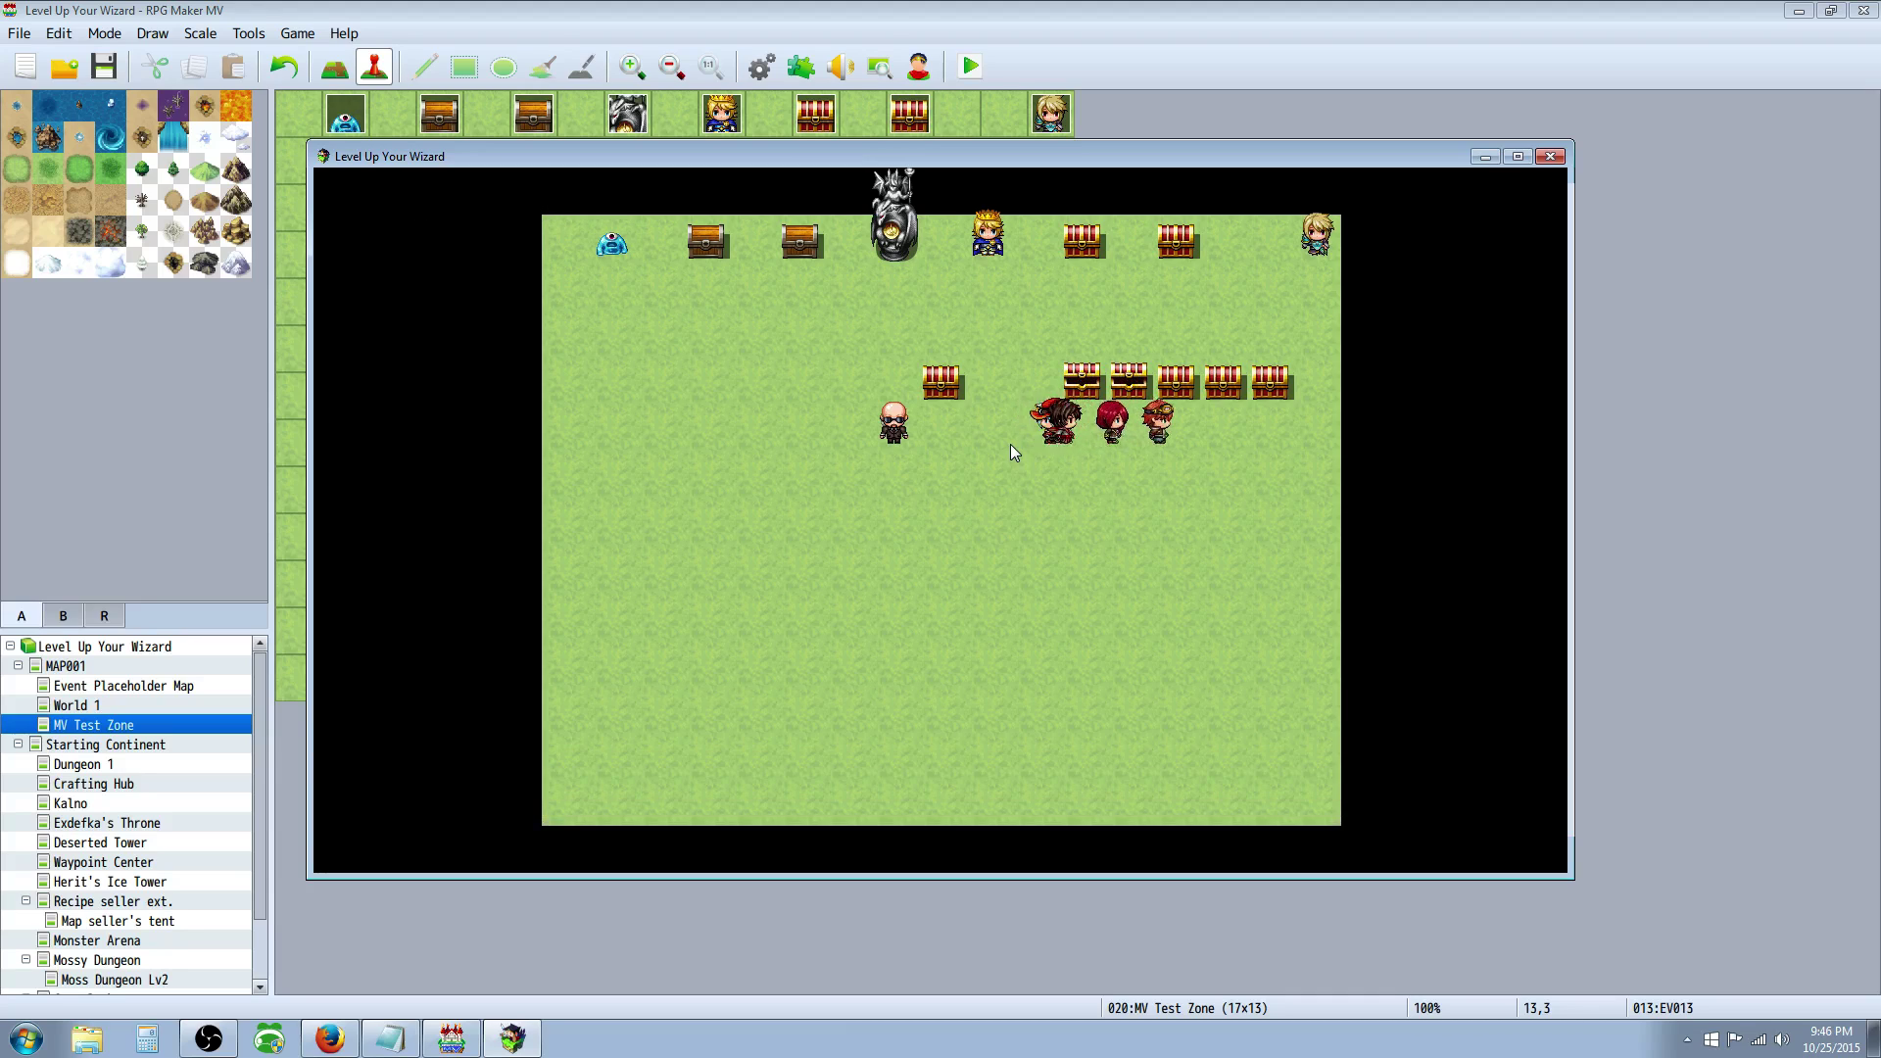
pyautogui.press('Up')
pyautogui.press('Return')
pyautogui.press('Return')
pyautogui.press('Right')
pyautogui.press('Return')
# - Through the main menu, view the Armors category of the Items screen
pyautogui.press('Return')
pyautogui.press('Escape')
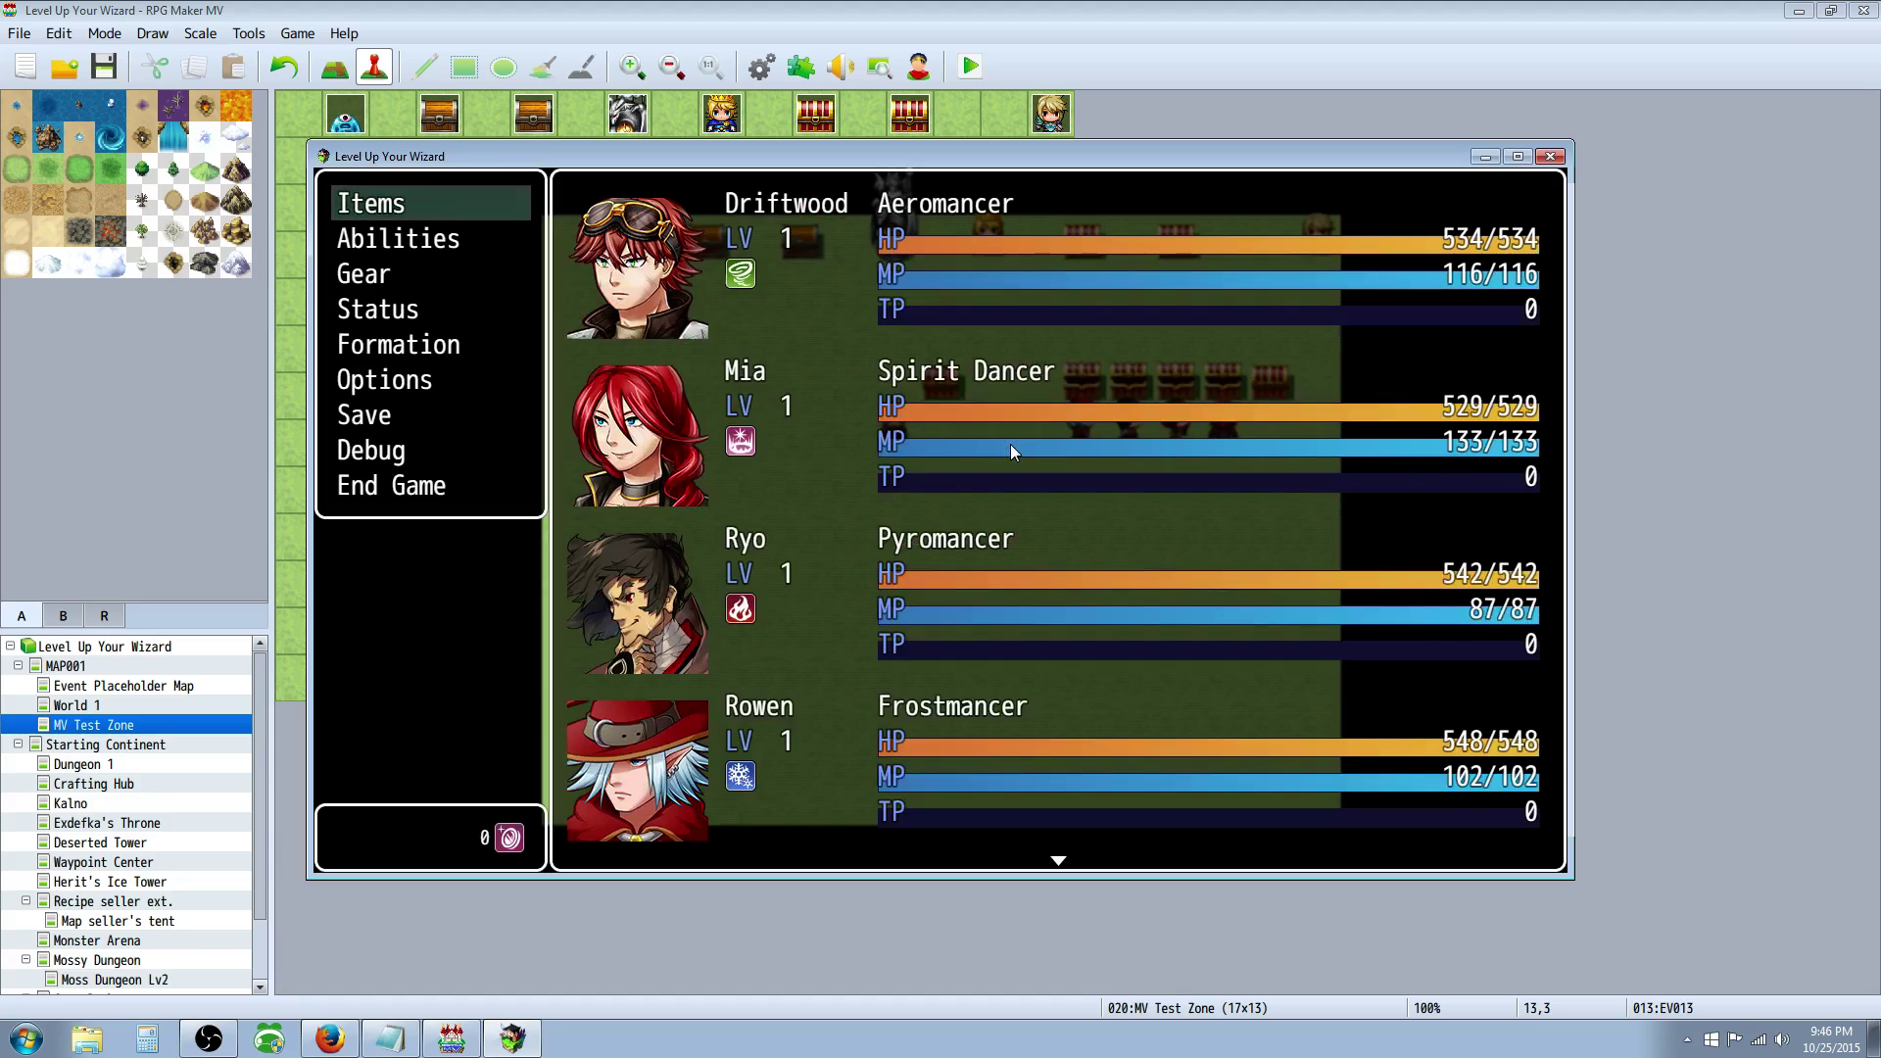
pyautogui.press('Down')
pyautogui.press('Down')
pyautogui.press('Return')
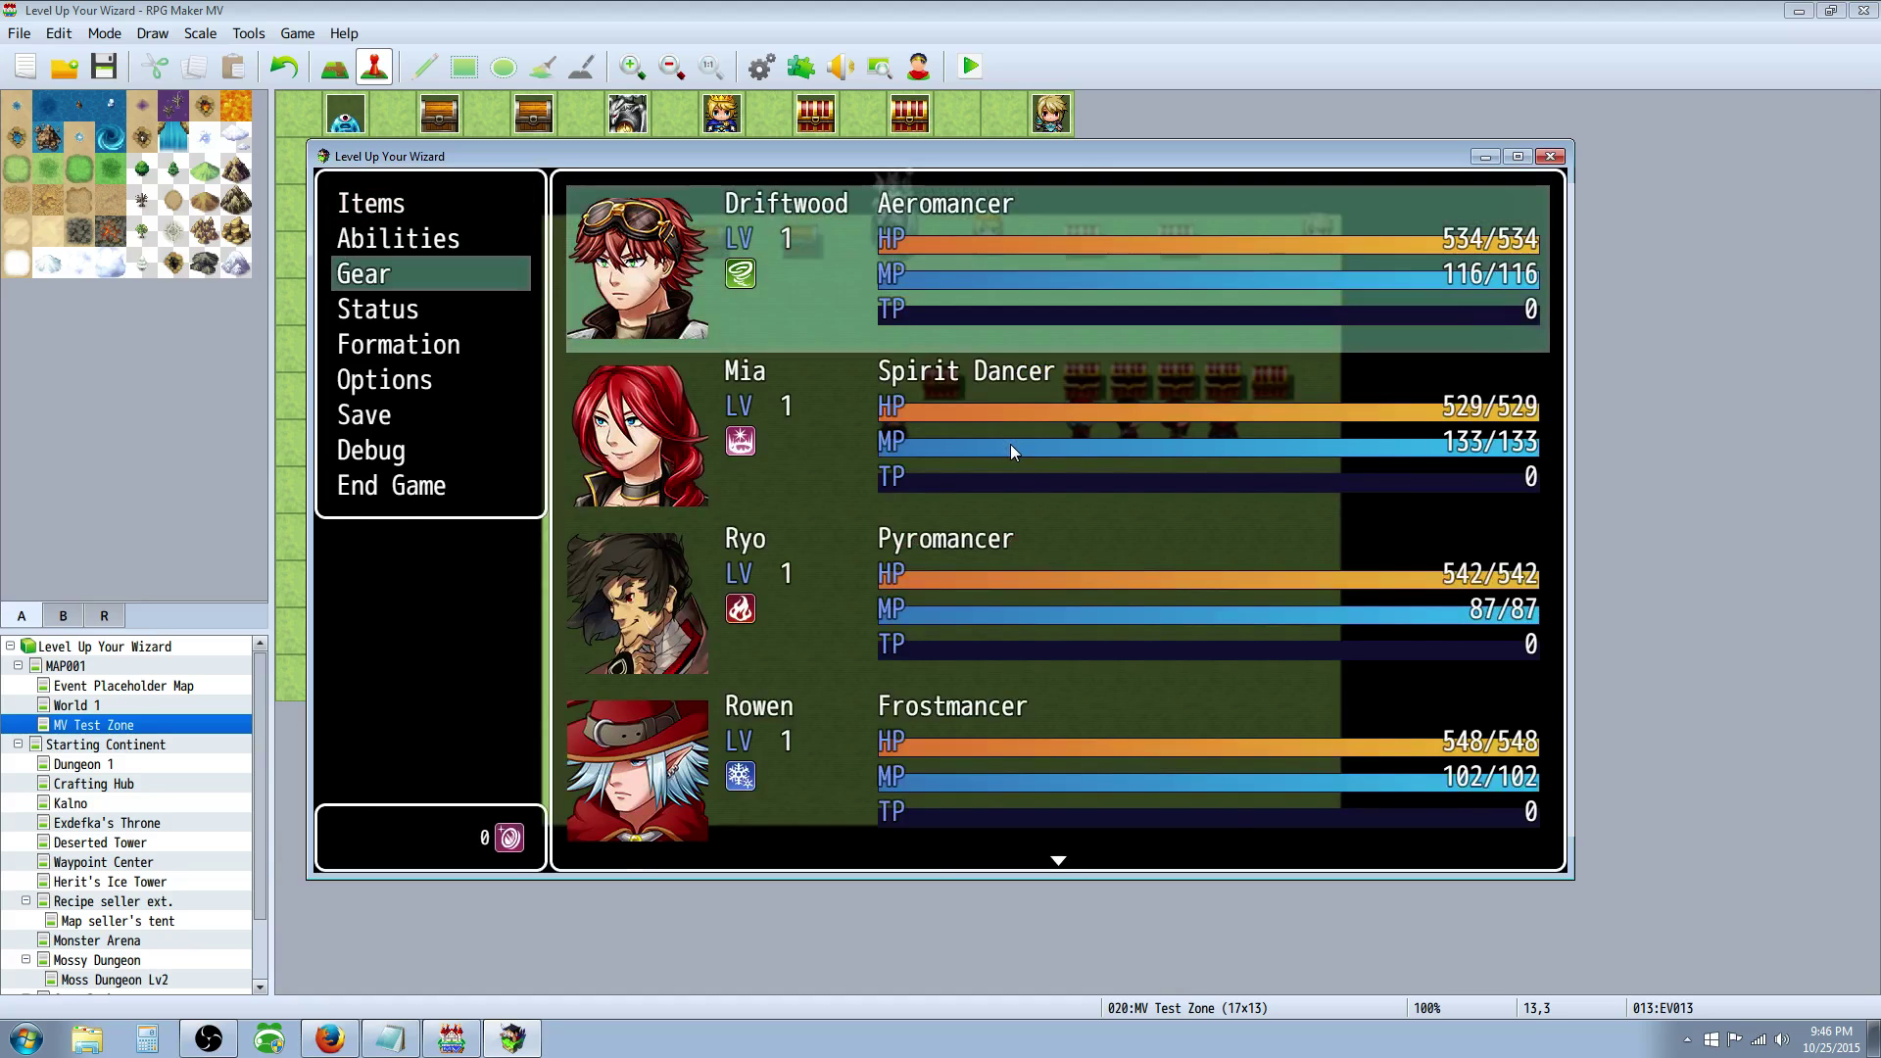
pyautogui.press('Return')
pyautogui.press('Escape')
pyautogui.press('Up')
pyautogui.press('Up')
pyautogui.press('Return')
pyautogui.press('Down')
pyautogui.press('Down')
pyautogui.press('Down')
pyautogui.press('Up')
pyautogui.press('Return')
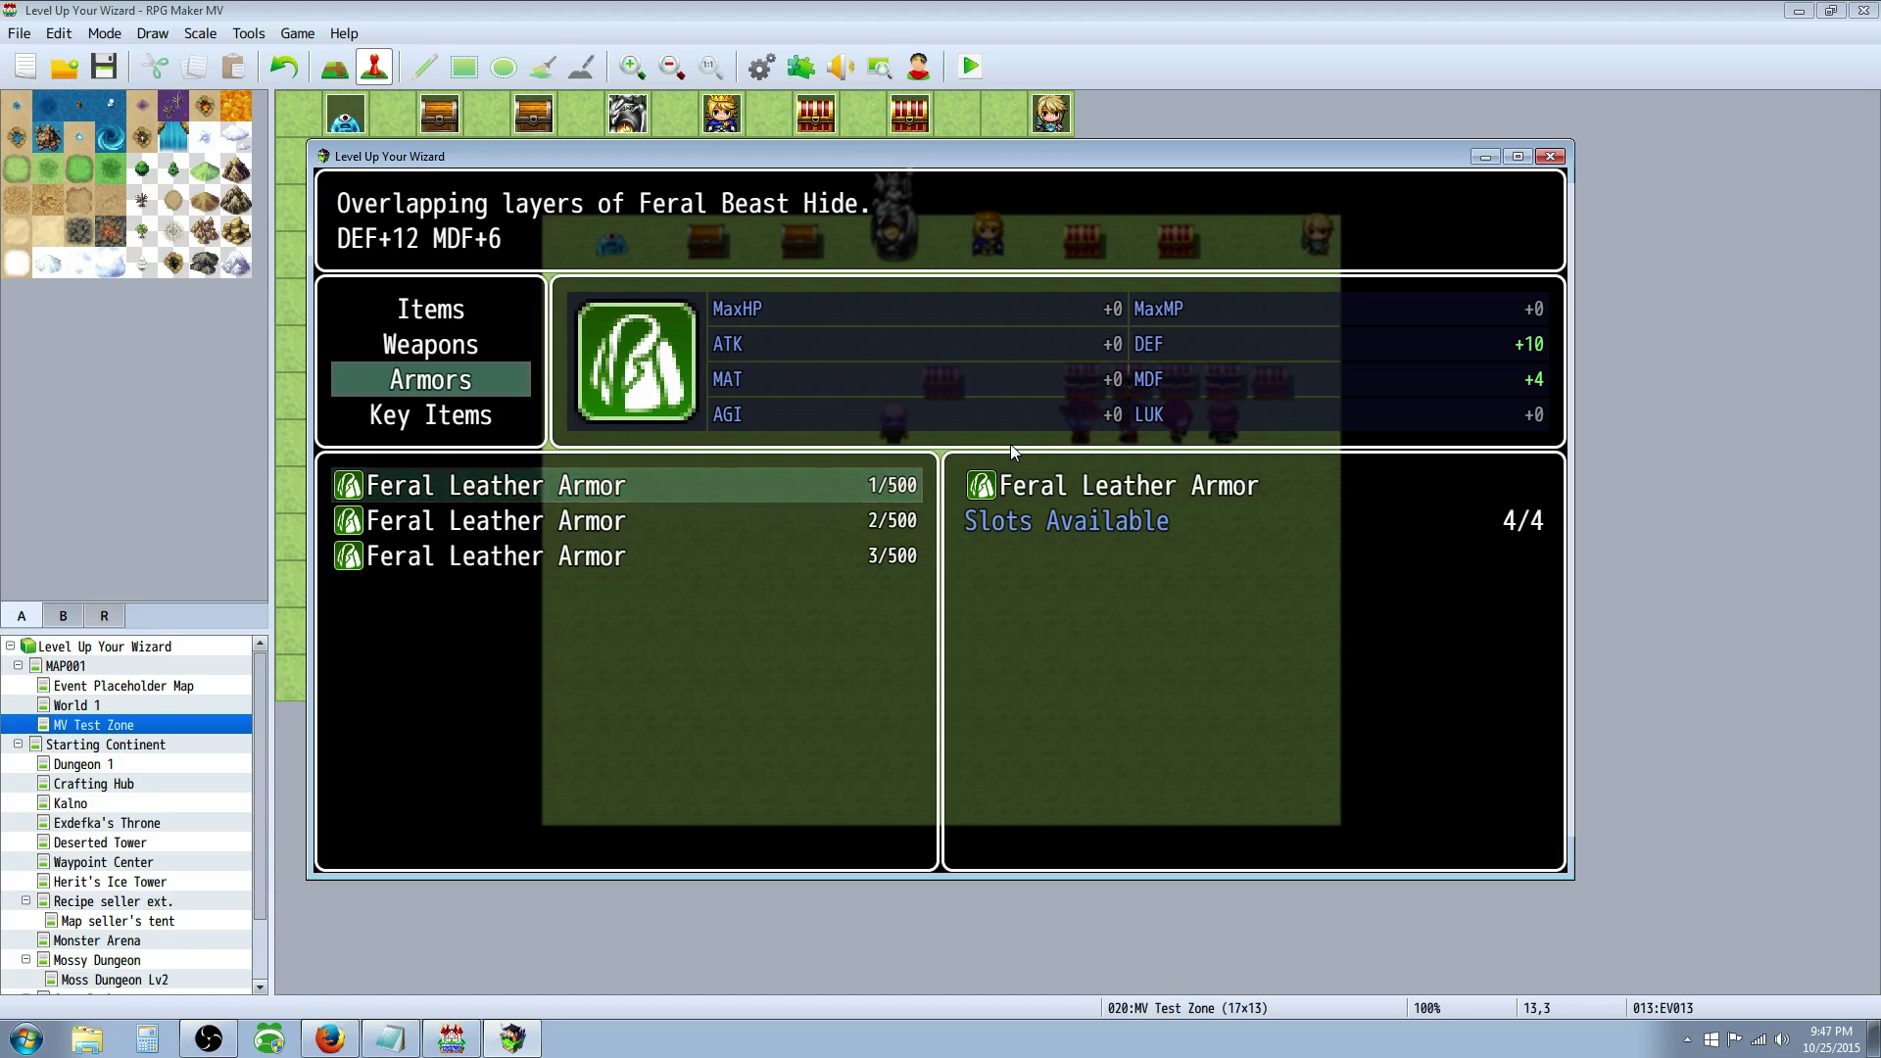
# - Compare the three Feral Leather Armors' slots and preview the second armor's upgrade materials
pyautogui.press('Down')
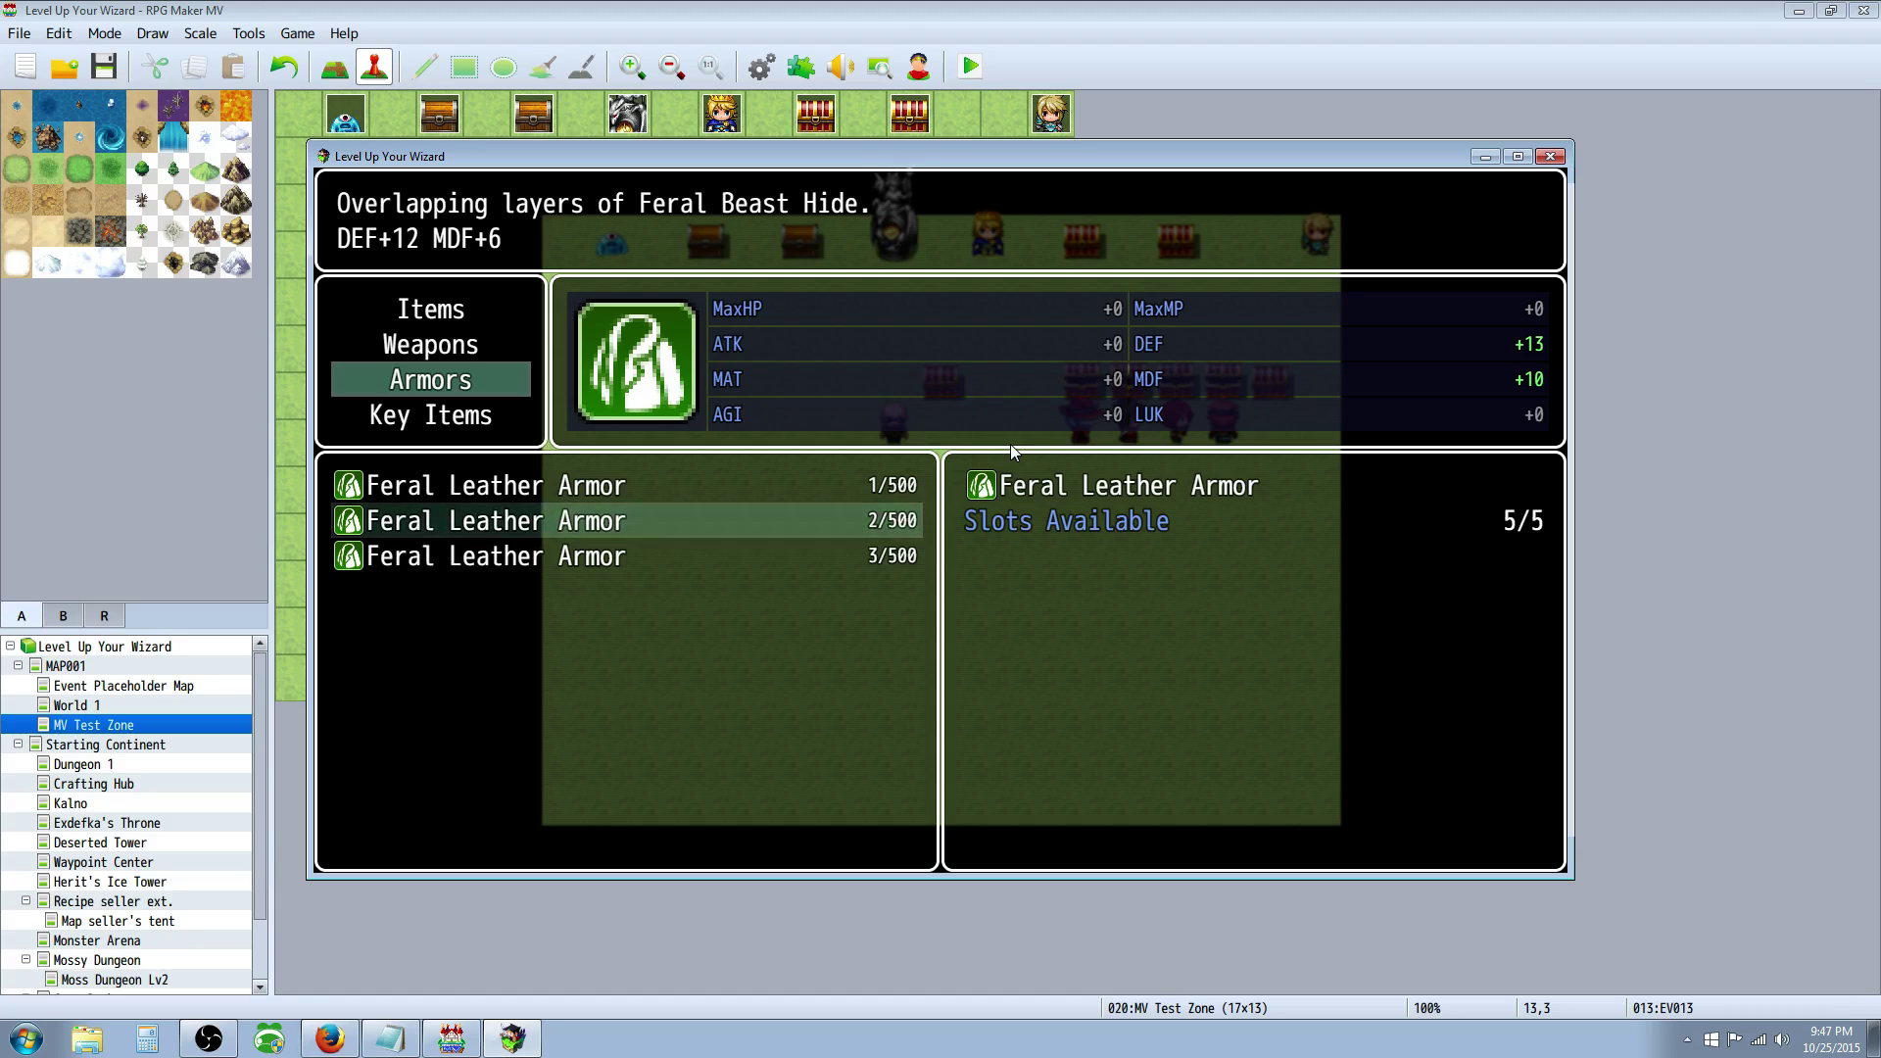
pyautogui.press('Down')
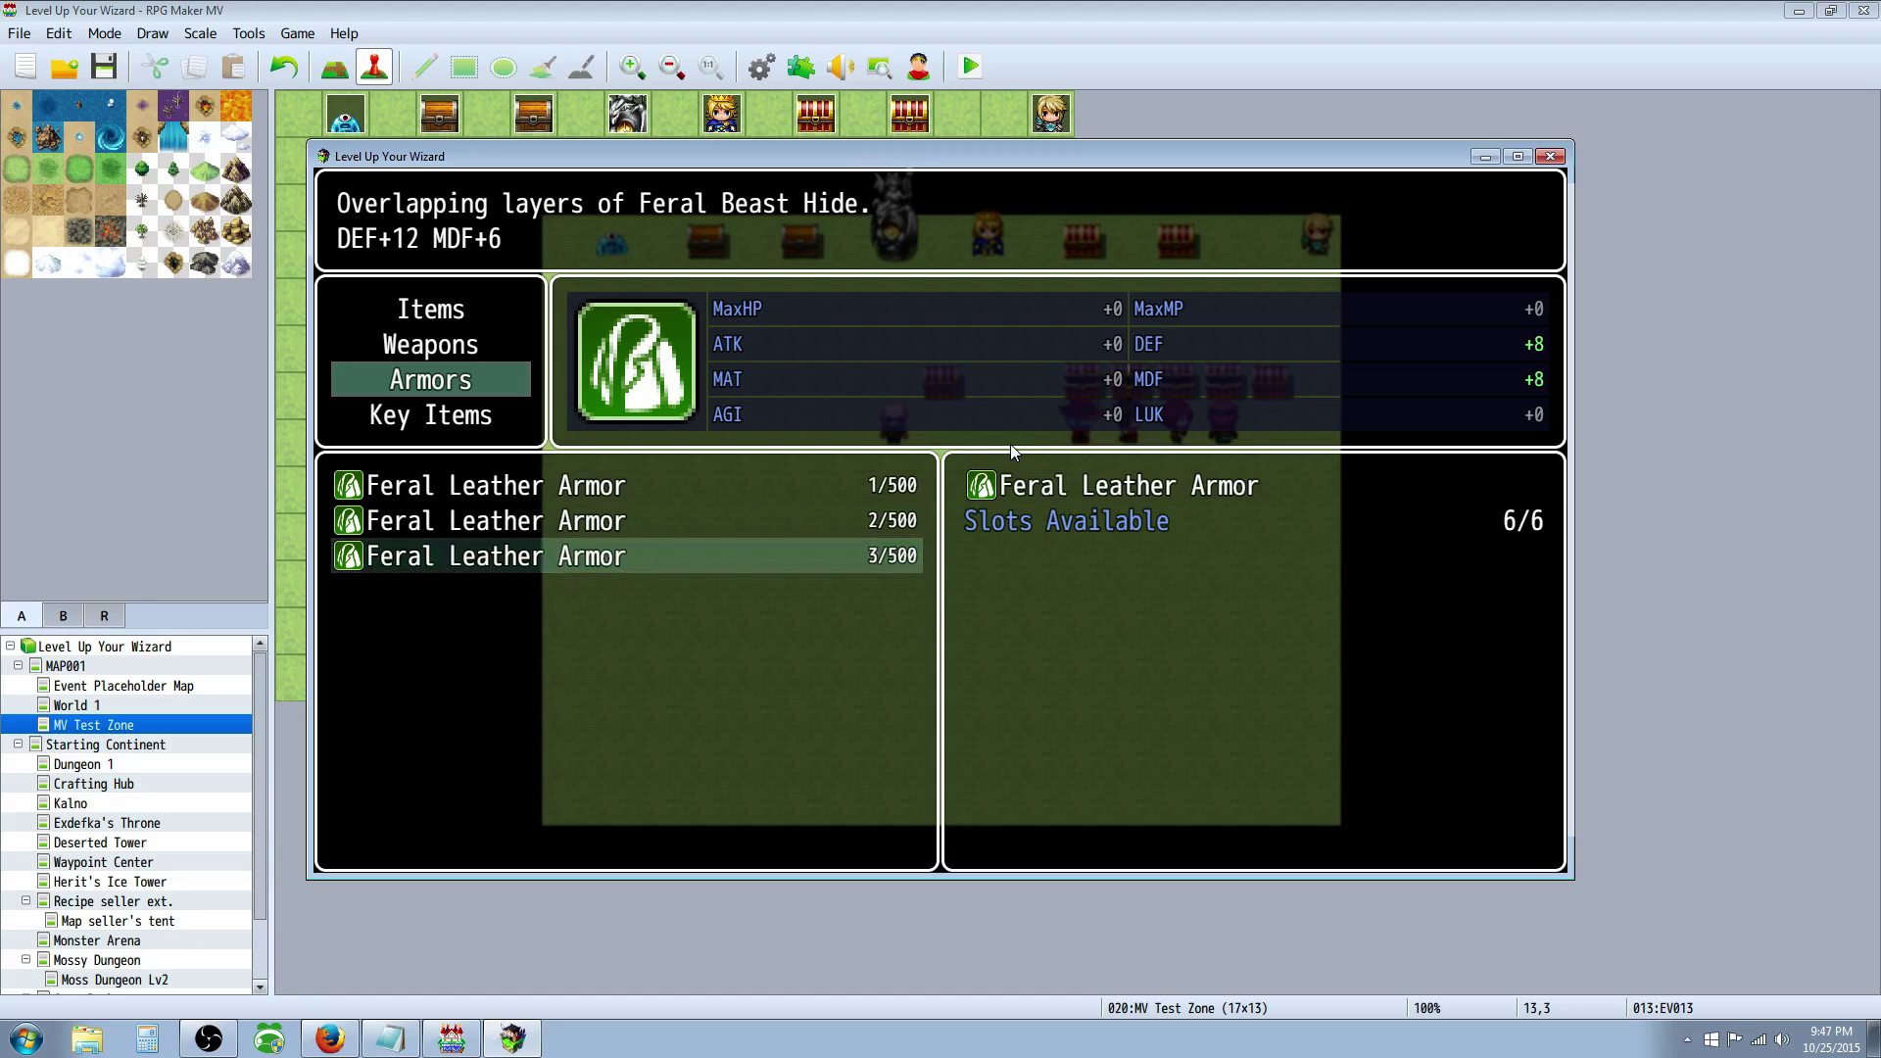
pyautogui.press('Down')
pyautogui.press('Down')
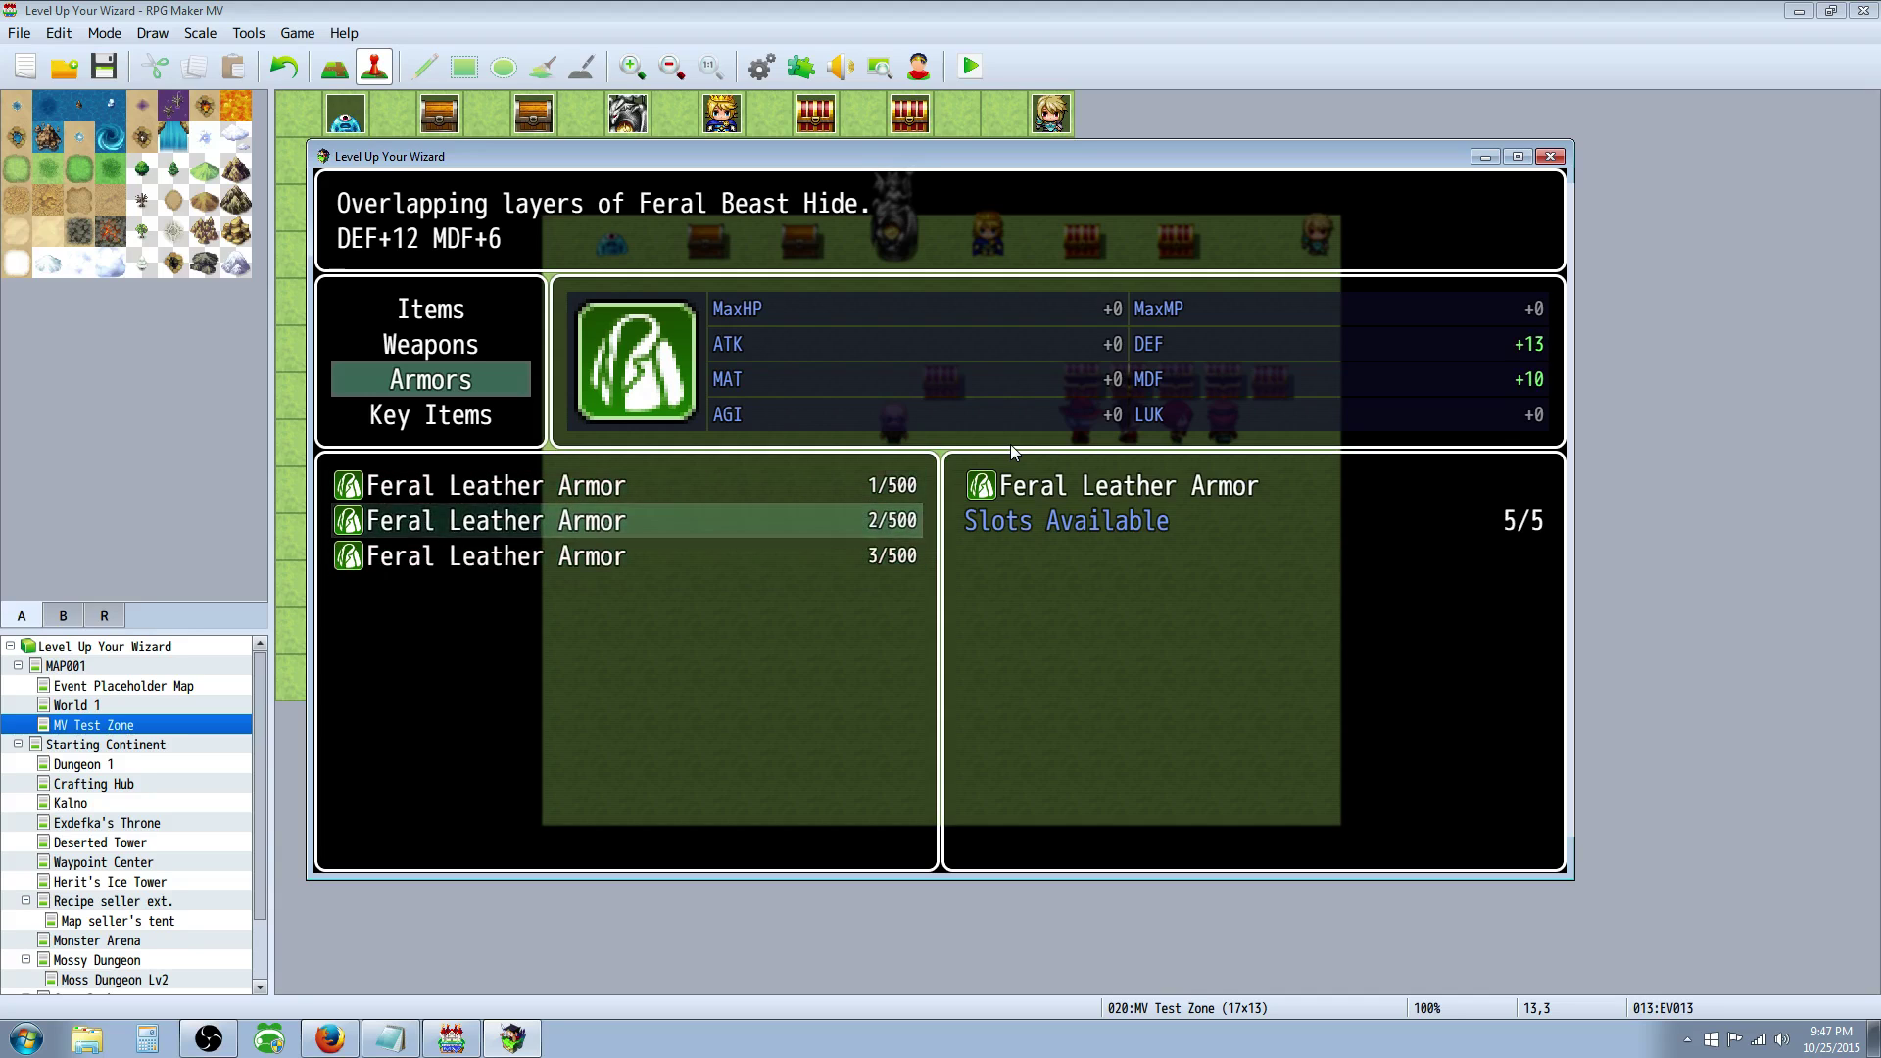
pyautogui.press('Return')
pyautogui.press('Down')
pyautogui.press('Return')
pyautogui.press('Down')
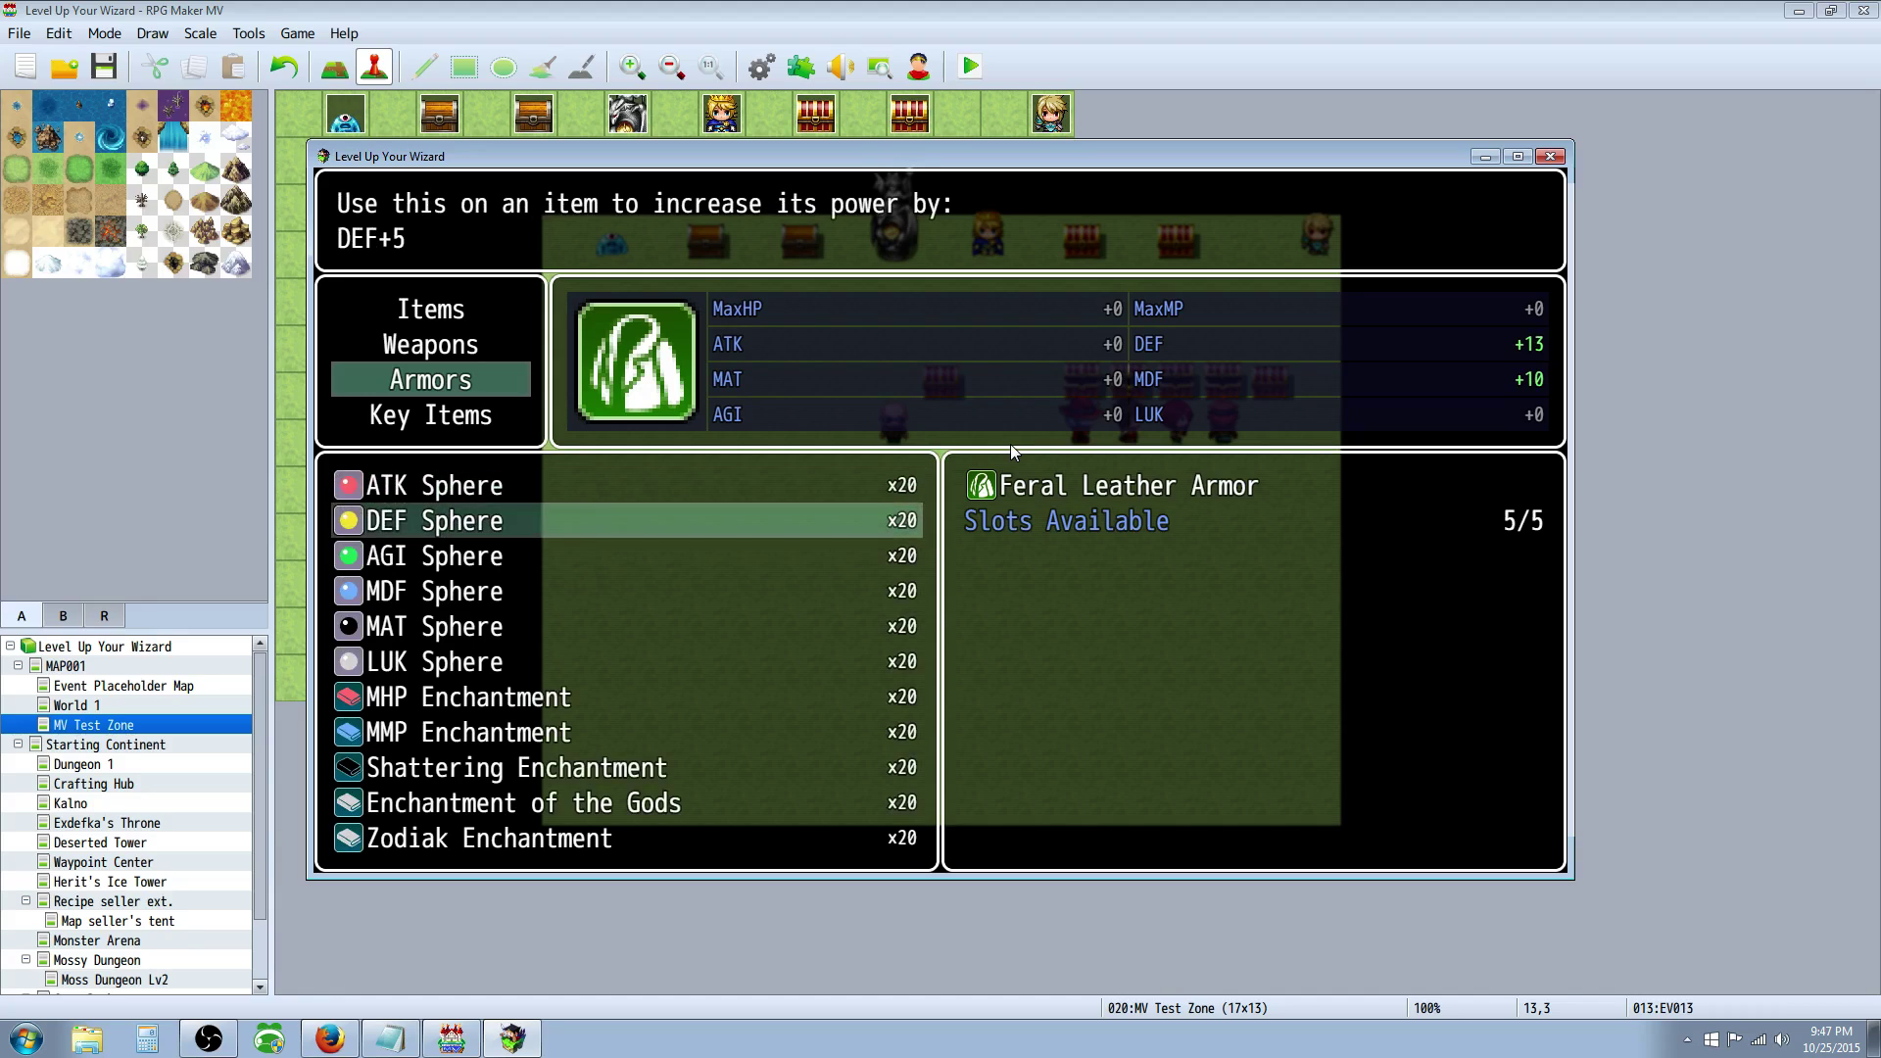
pyautogui.press('Escape')
pyautogui.press('Up')
pyautogui.press('Escape')
# - Choose Upgrade for the third Feral Leather Armor with 6/6 slots
pyautogui.press('Up')
pyautogui.press('Down')
pyautogui.press('Down')
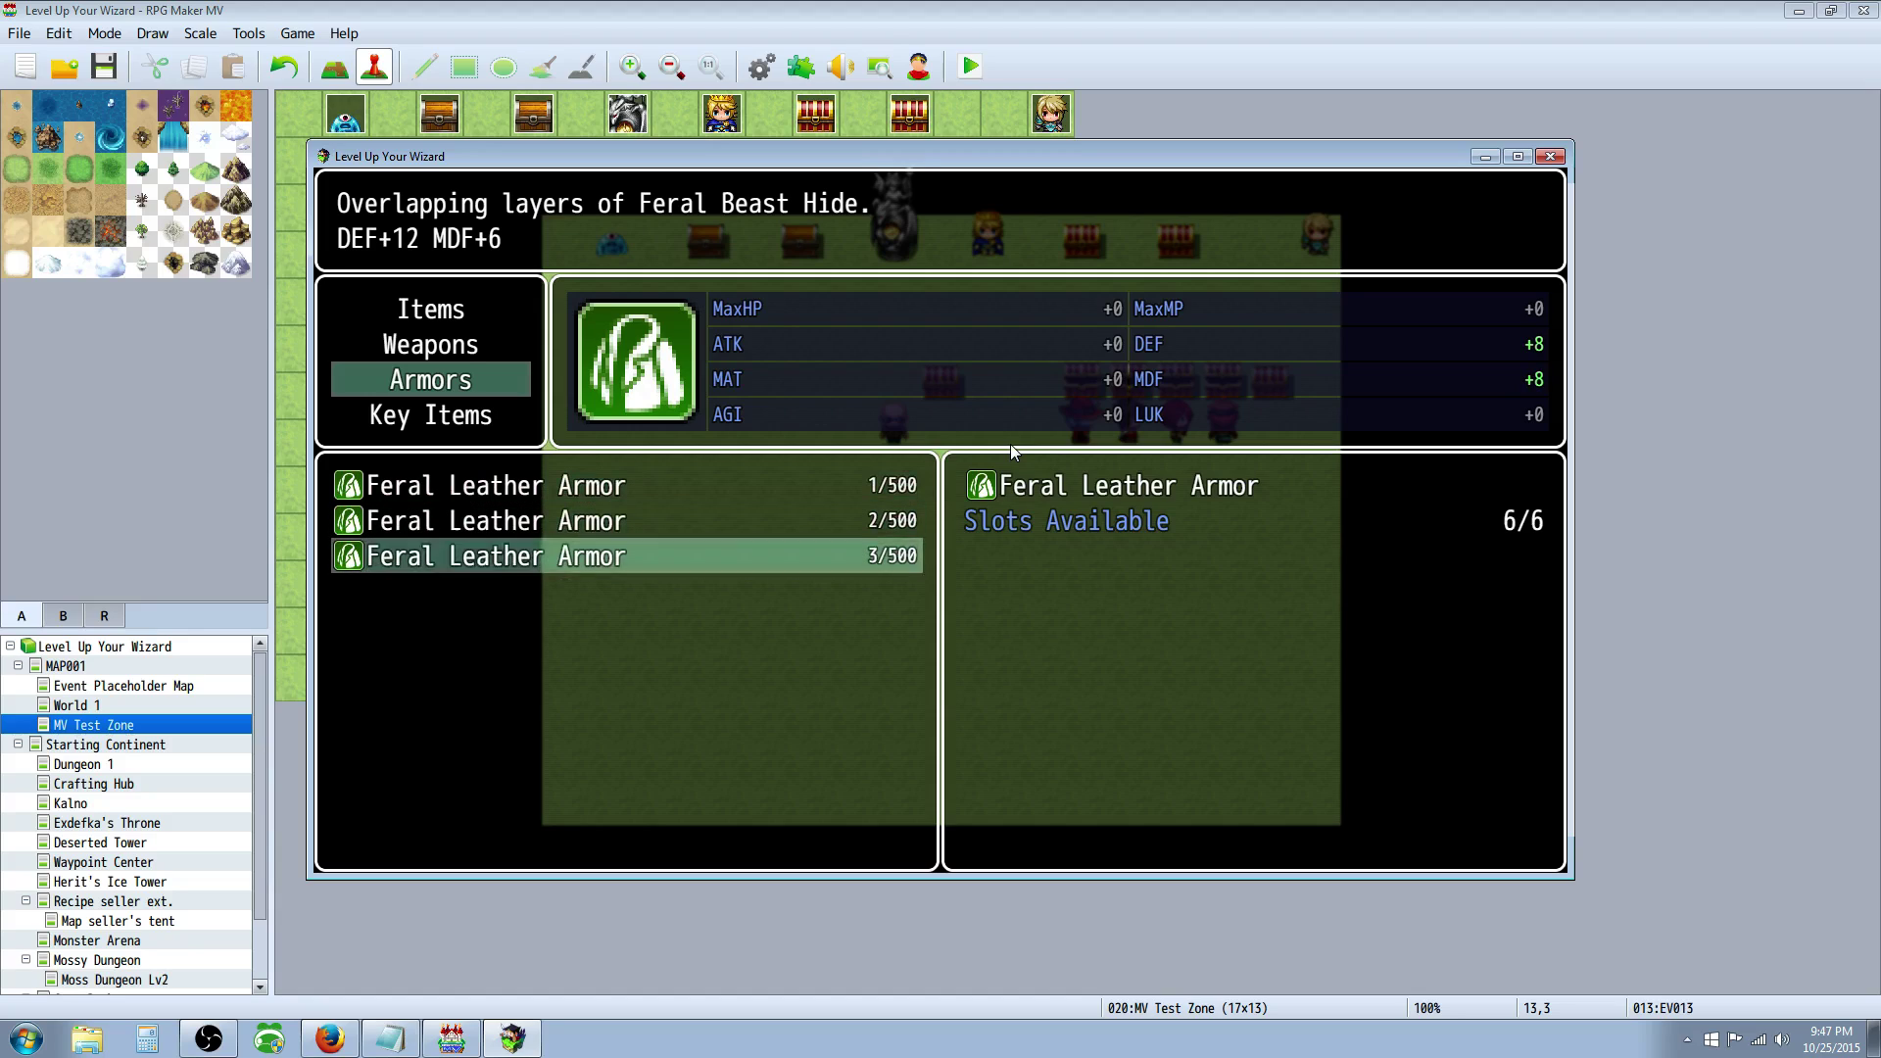
pyautogui.press('Return')
pyautogui.press('Down')
pyautogui.press('Return')
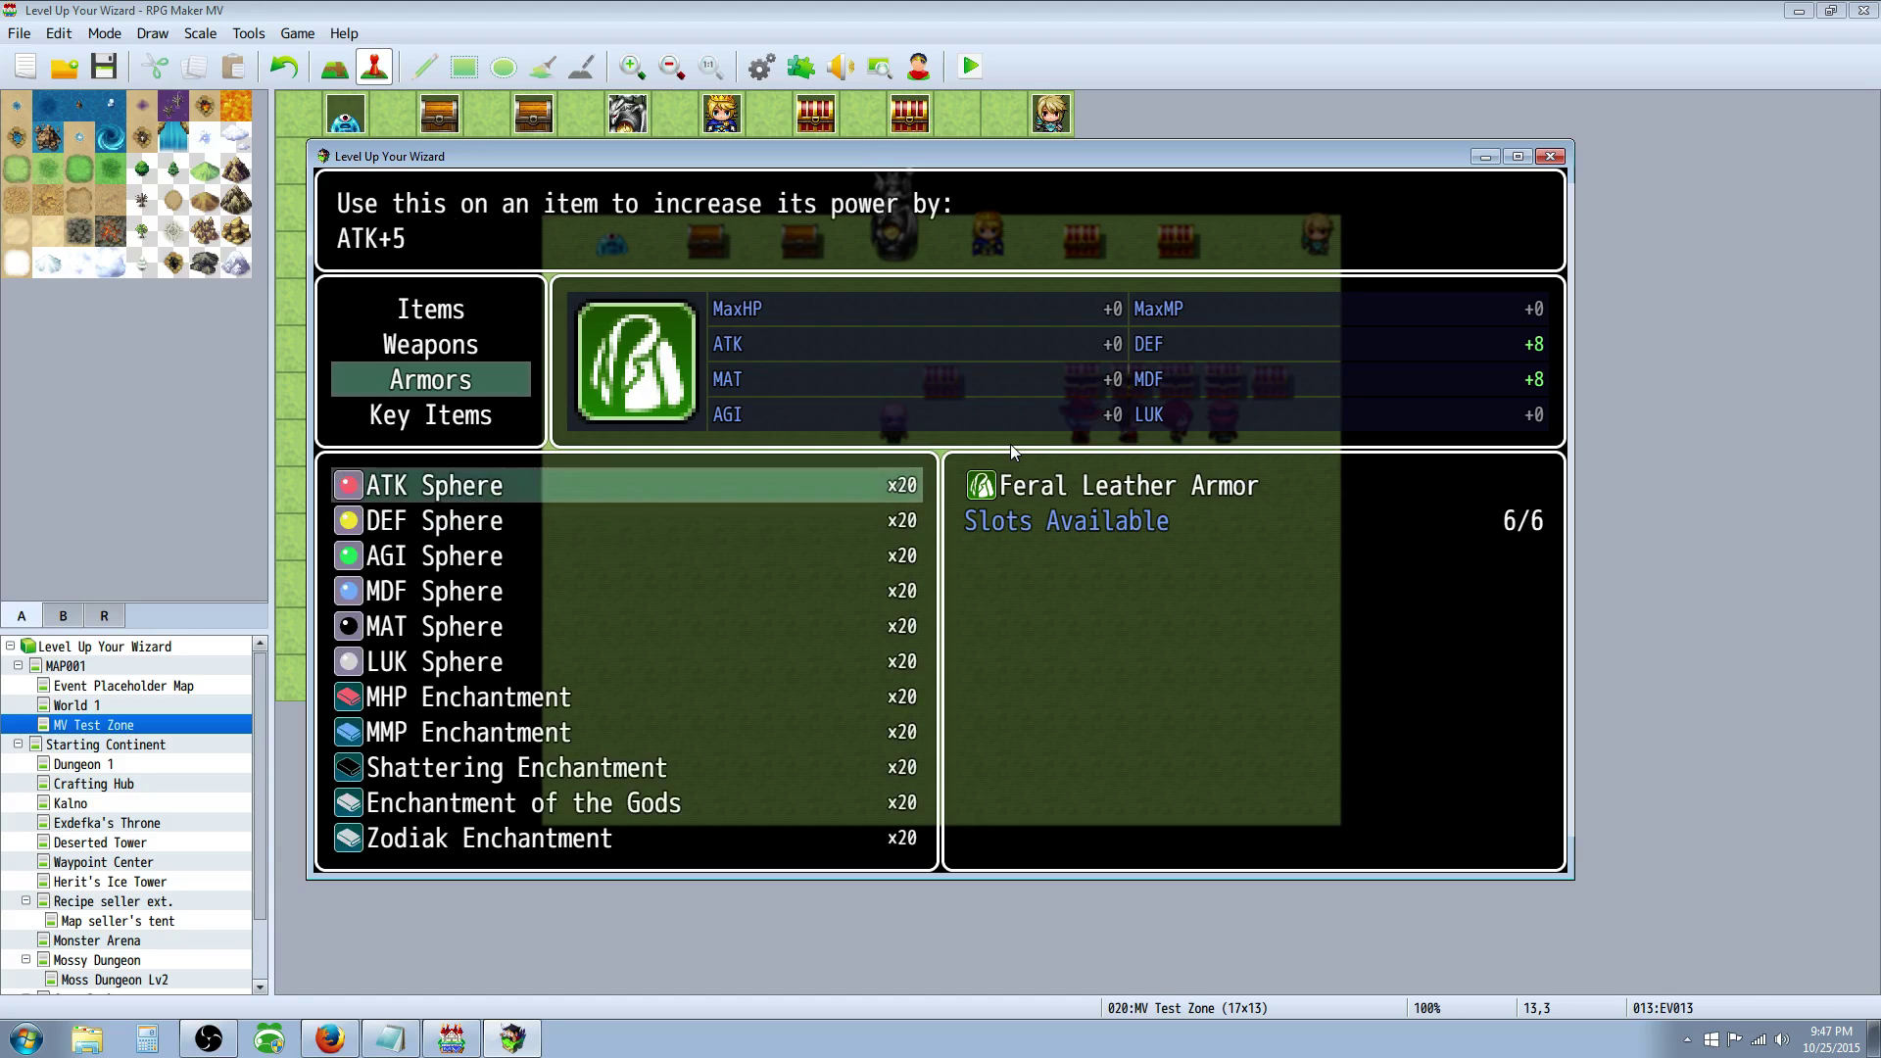
# - Apply ATK Sphere, Shattering, Zodiak and Gods enchantments, reaching (+4) with 13/6 slots
pyautogui.press('Return')
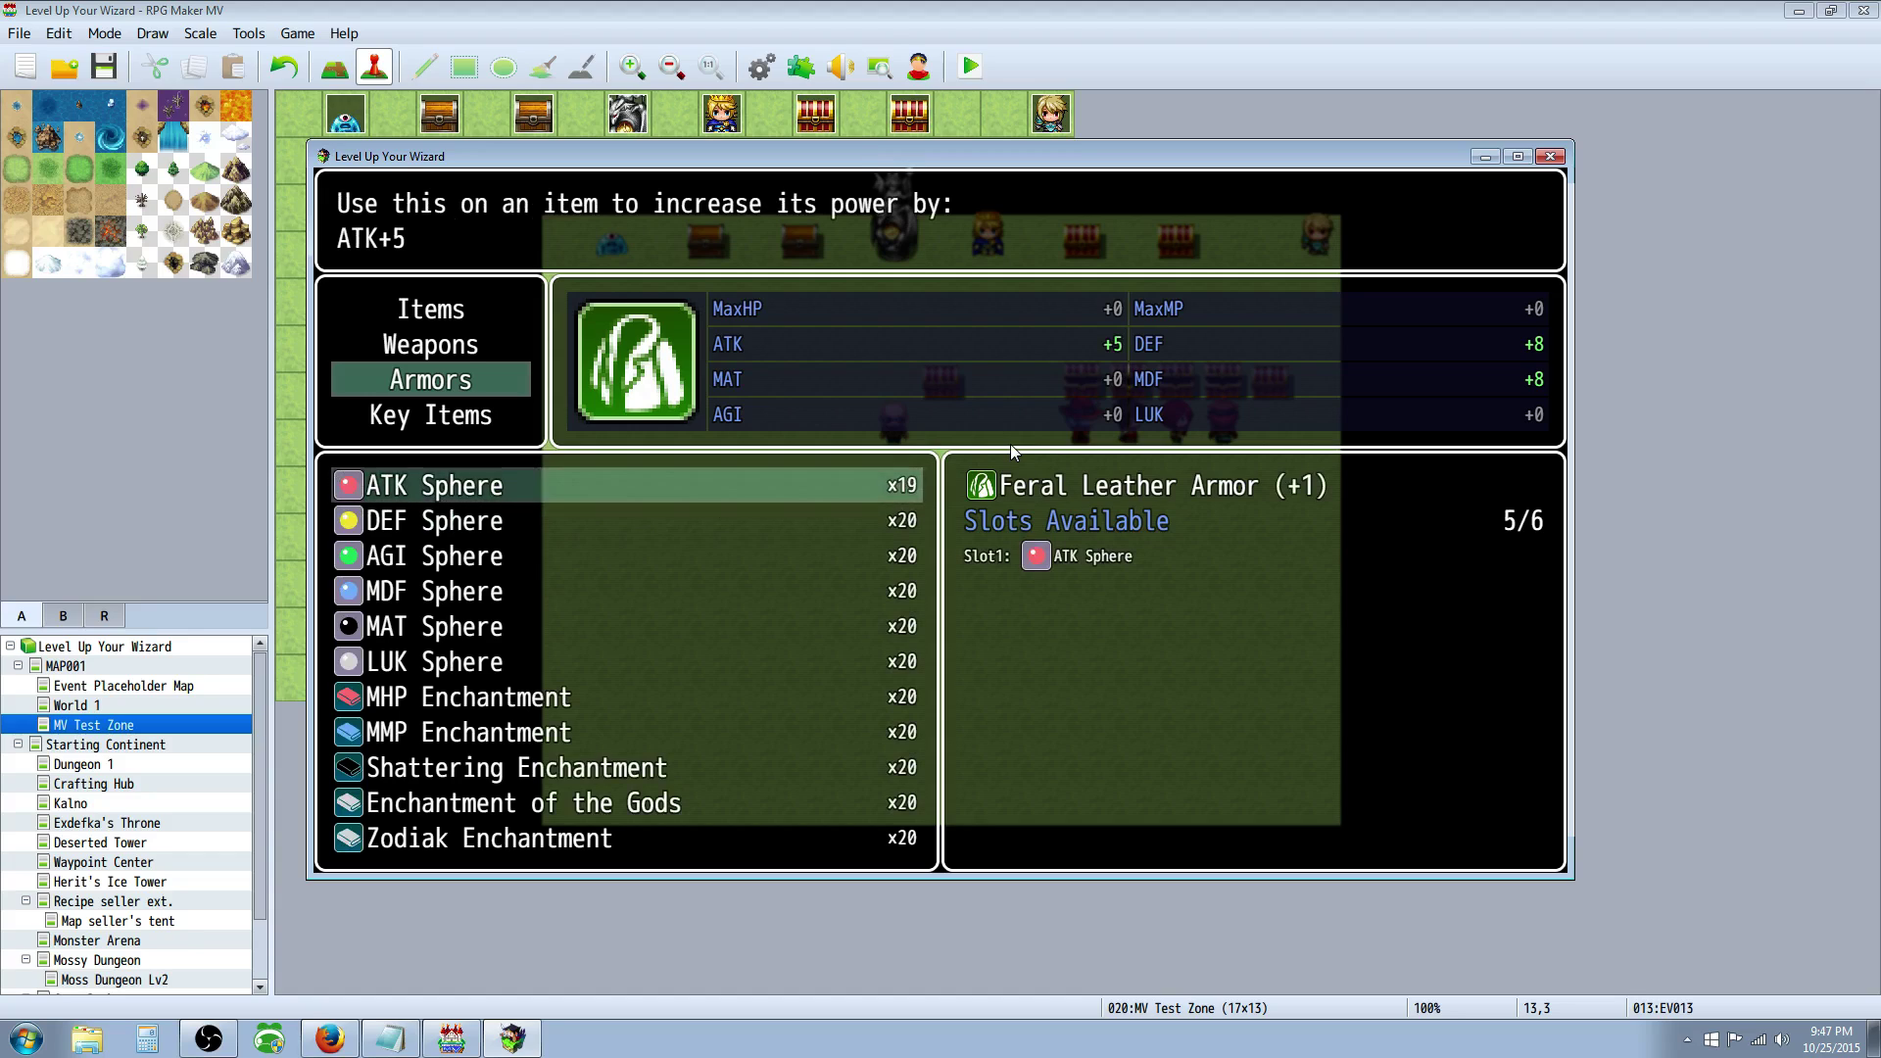
pyautogui.press('Down')
pyautogui.press('Down')
pyautogui.press('Down')
pyautogui.press('Down')
pyautogui.press('Down')
pyautogui.press('Down')
pyautogui.press('Down')
pyautogui.press('Down')
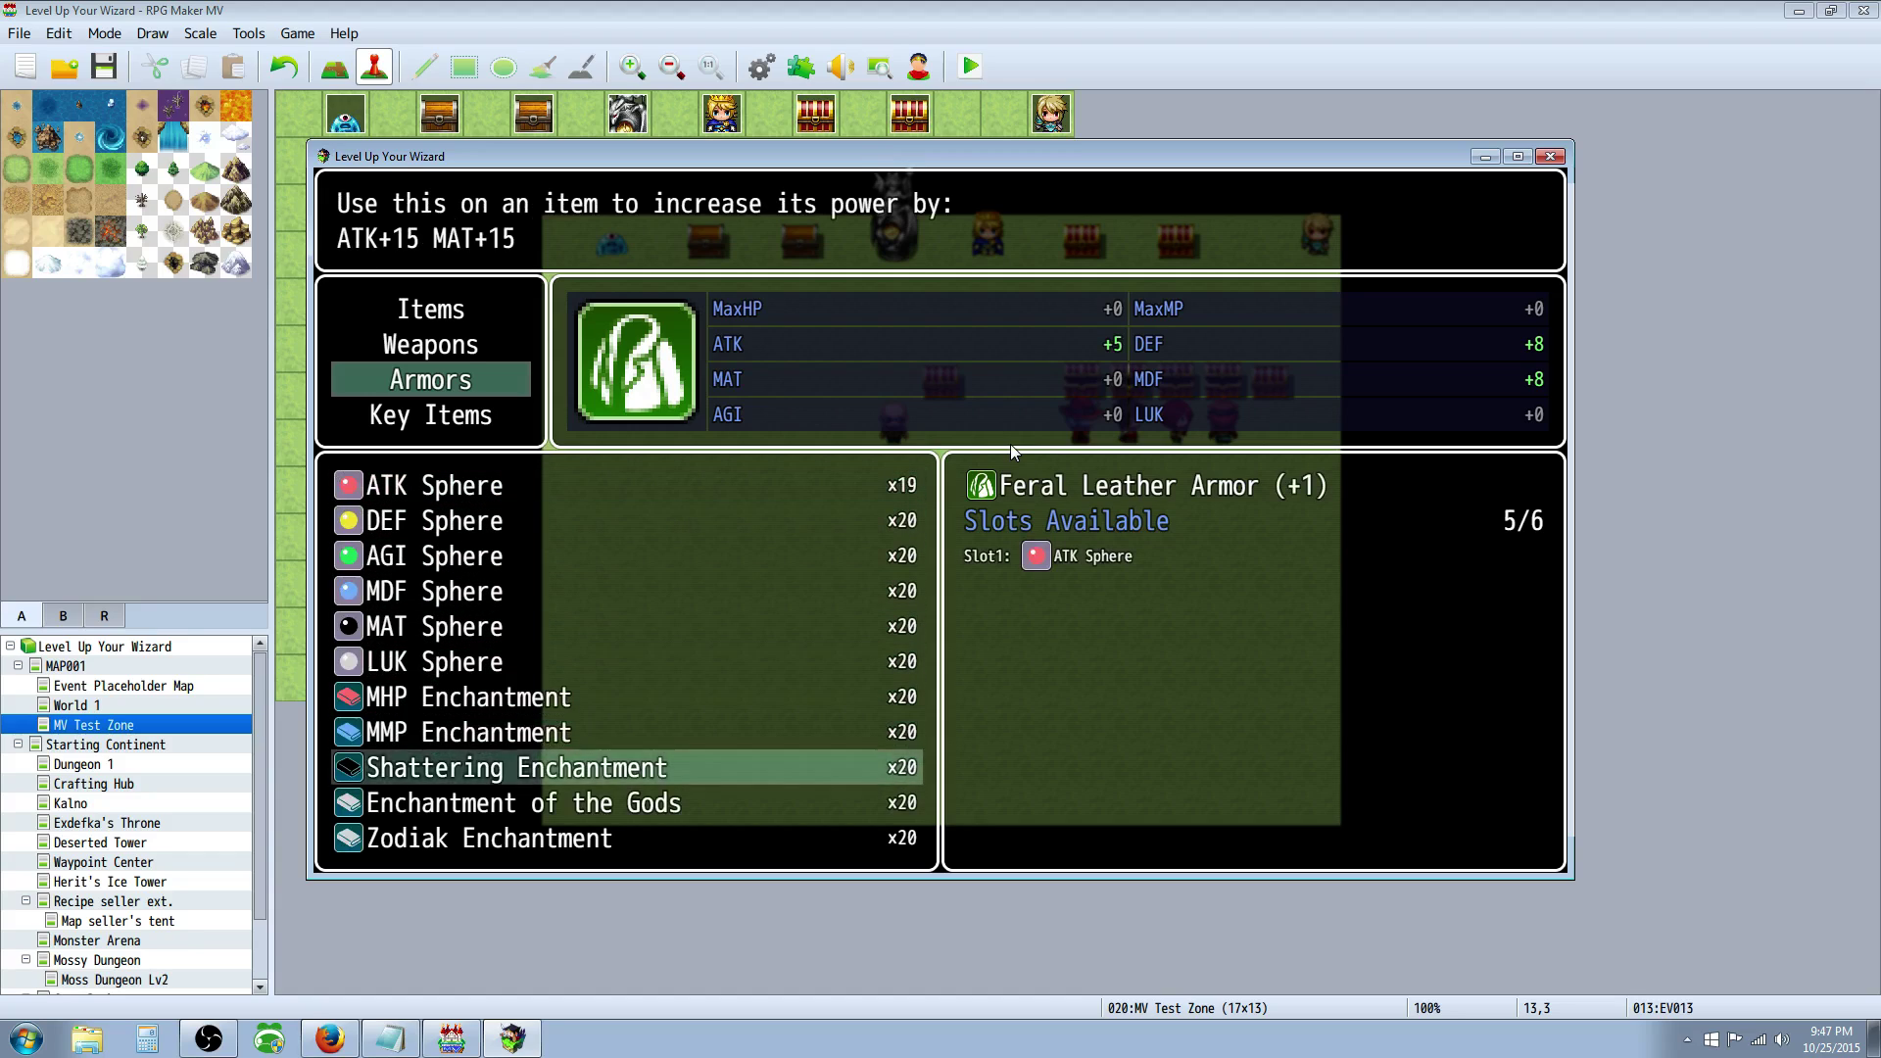
pyautogui.press('Return')
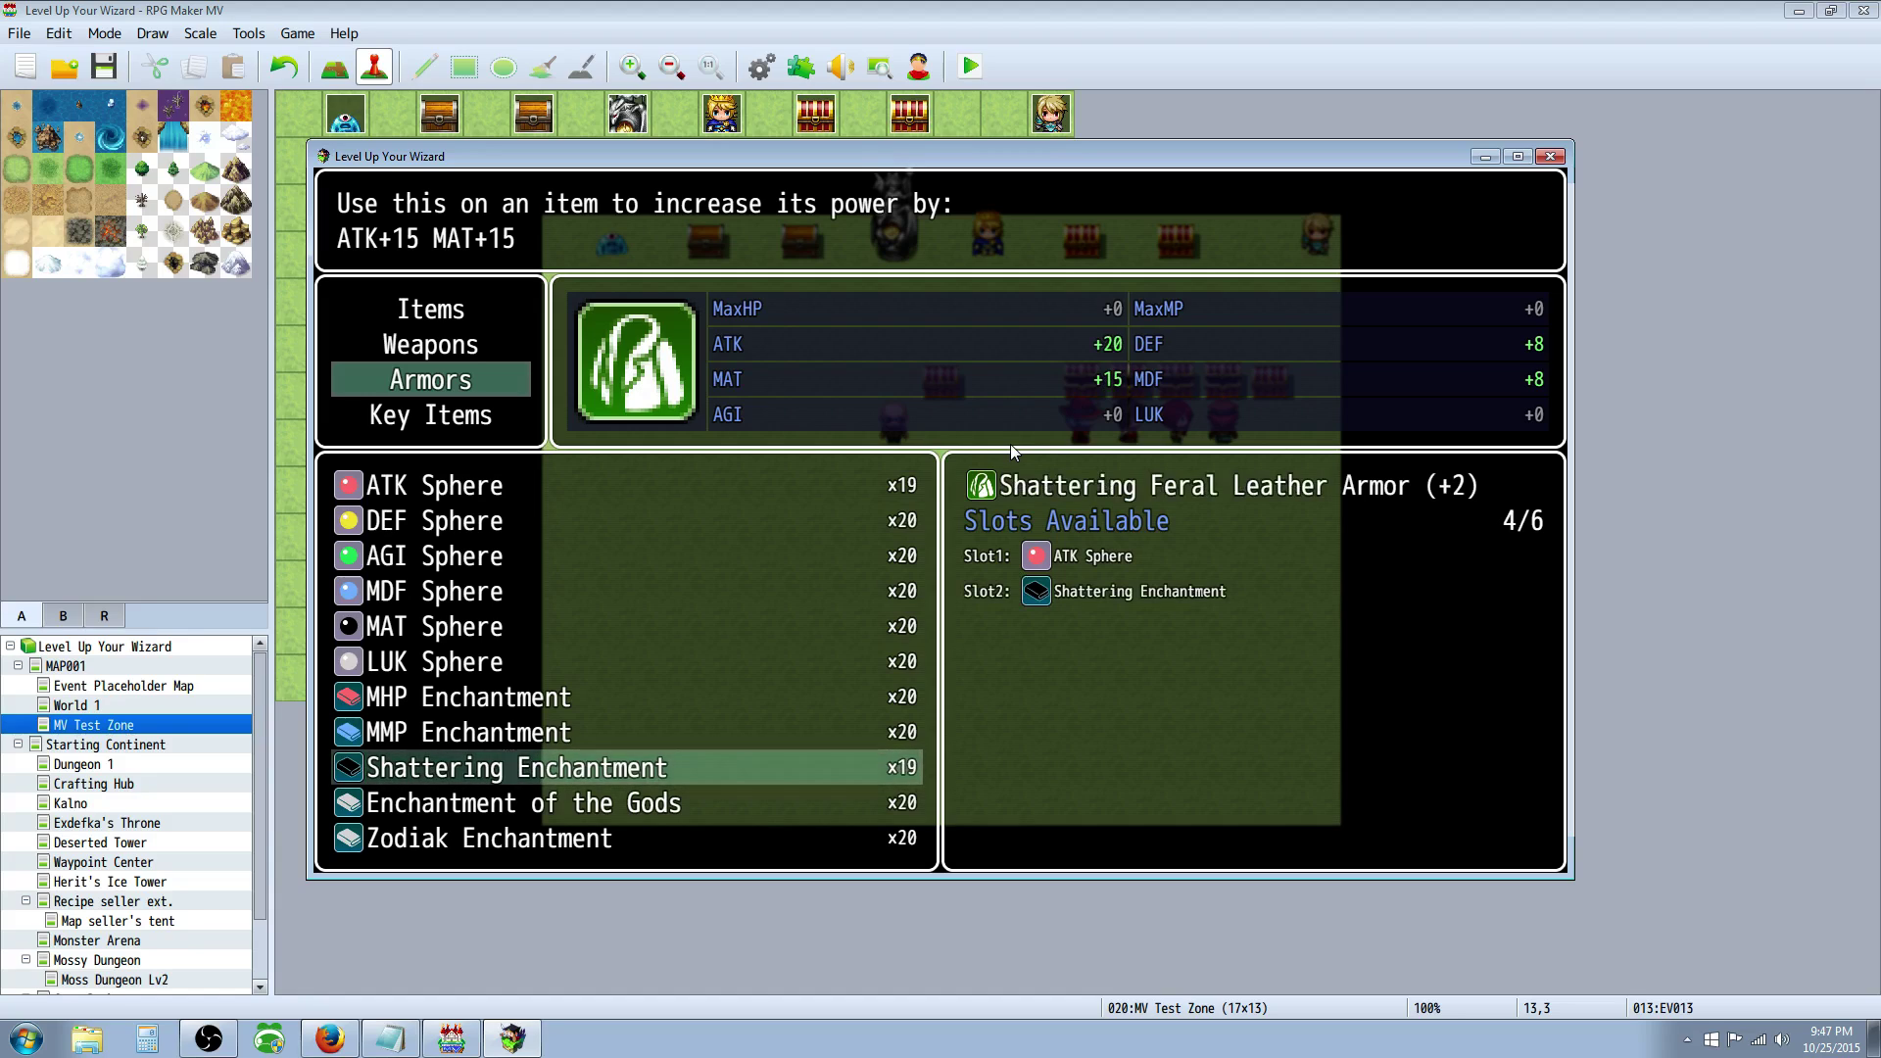
pyautogui.press('Down')
pyautogui.press('Down')
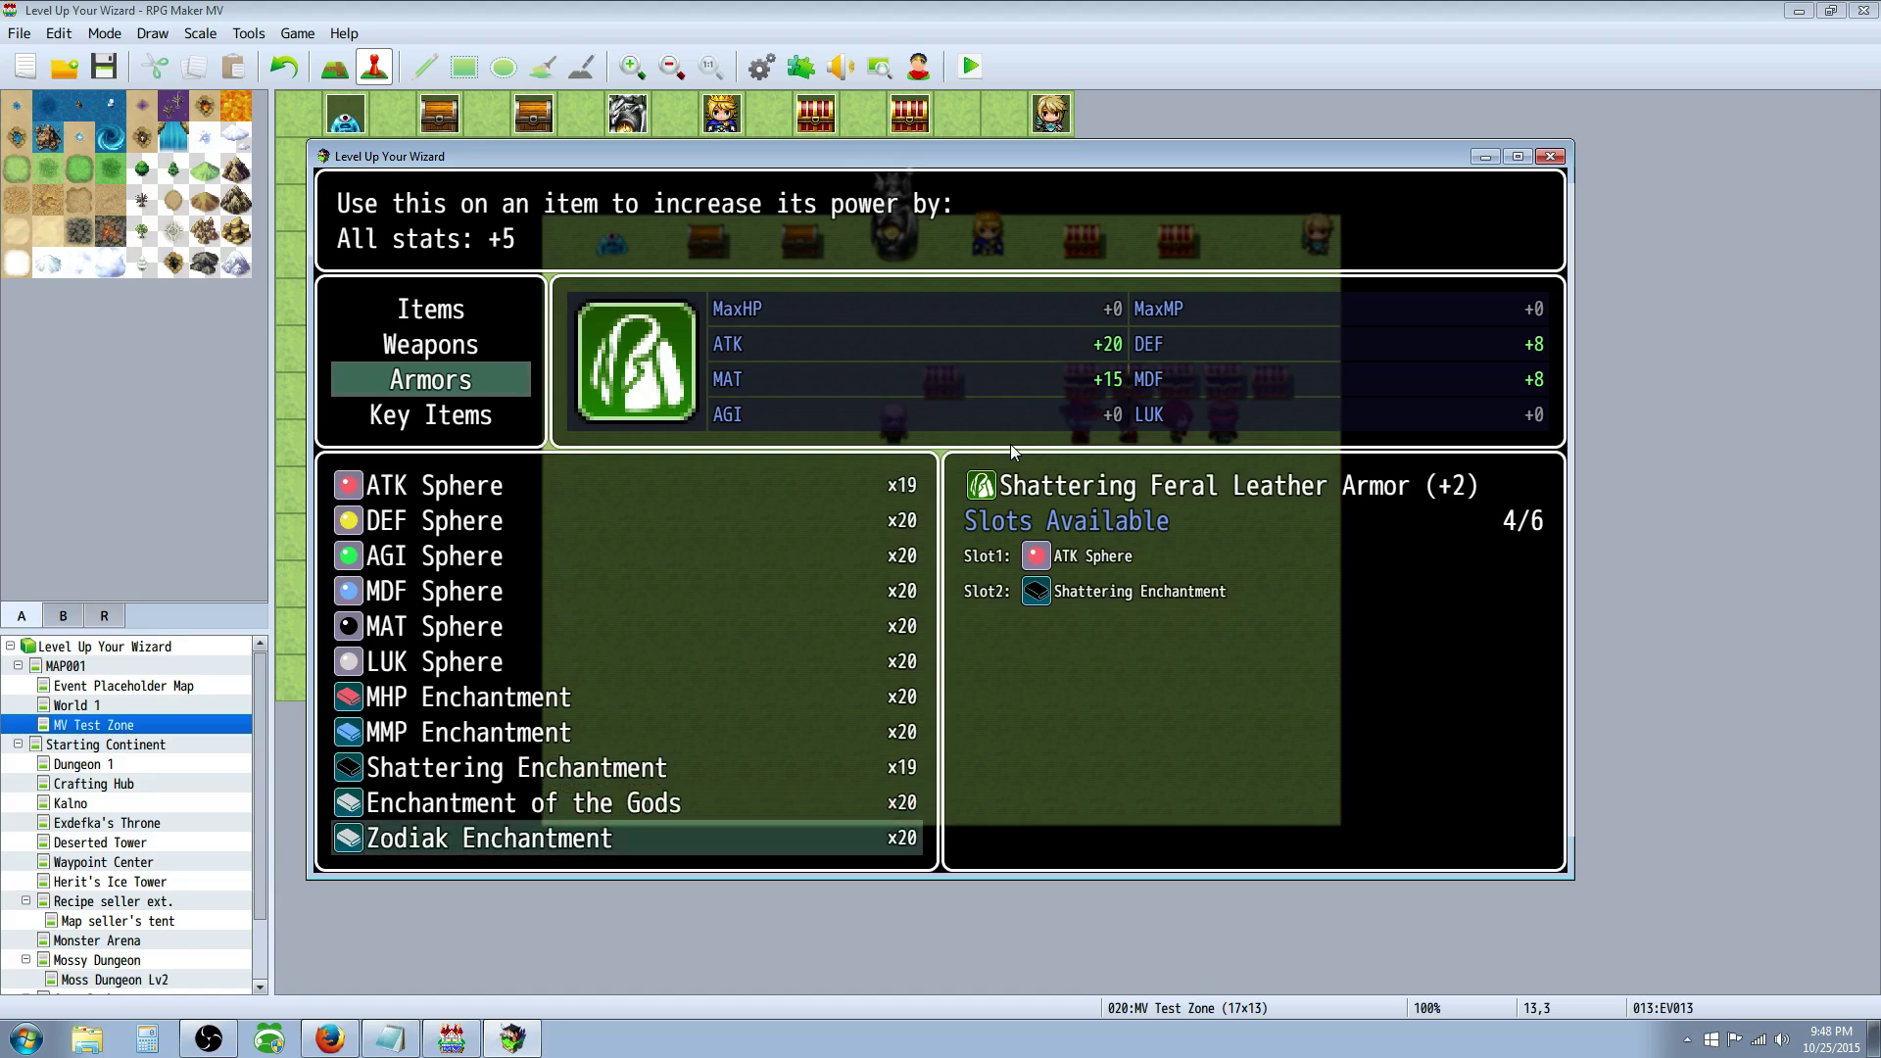
pyautogui.press('Return')
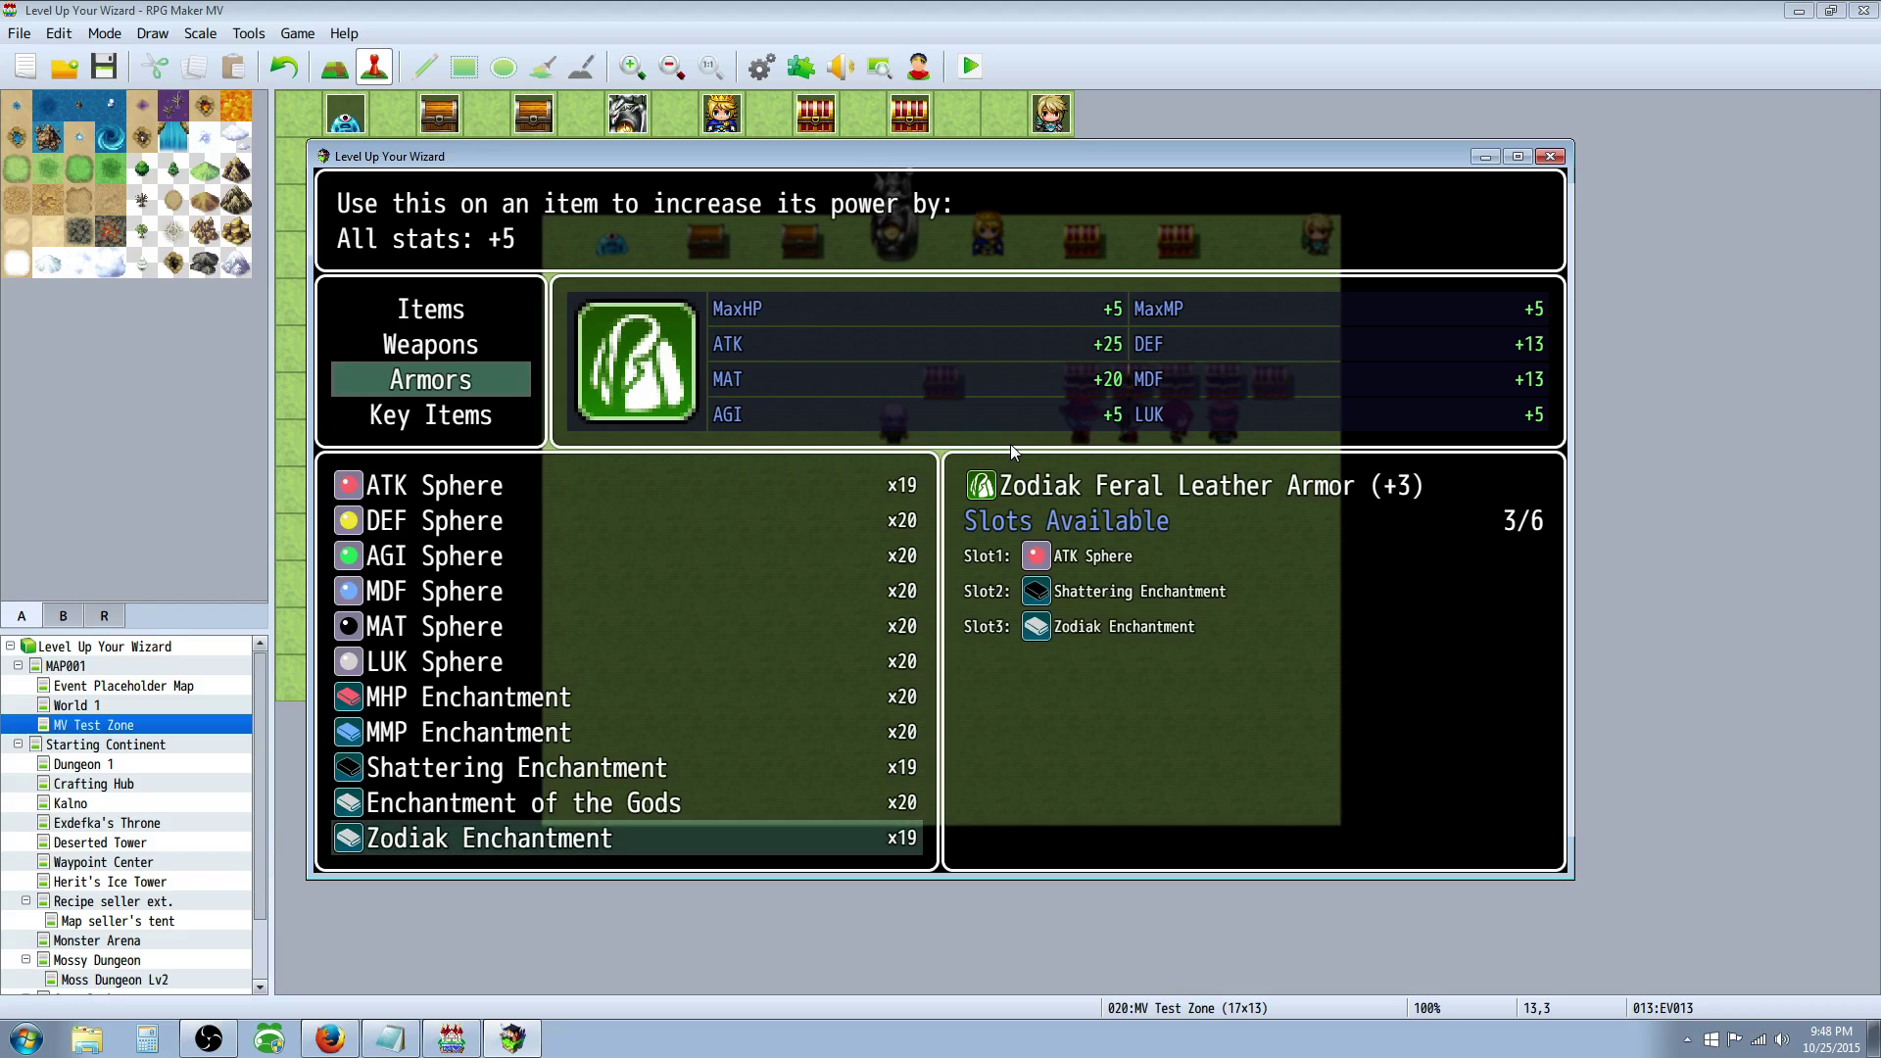
pyautogui.press('Up')
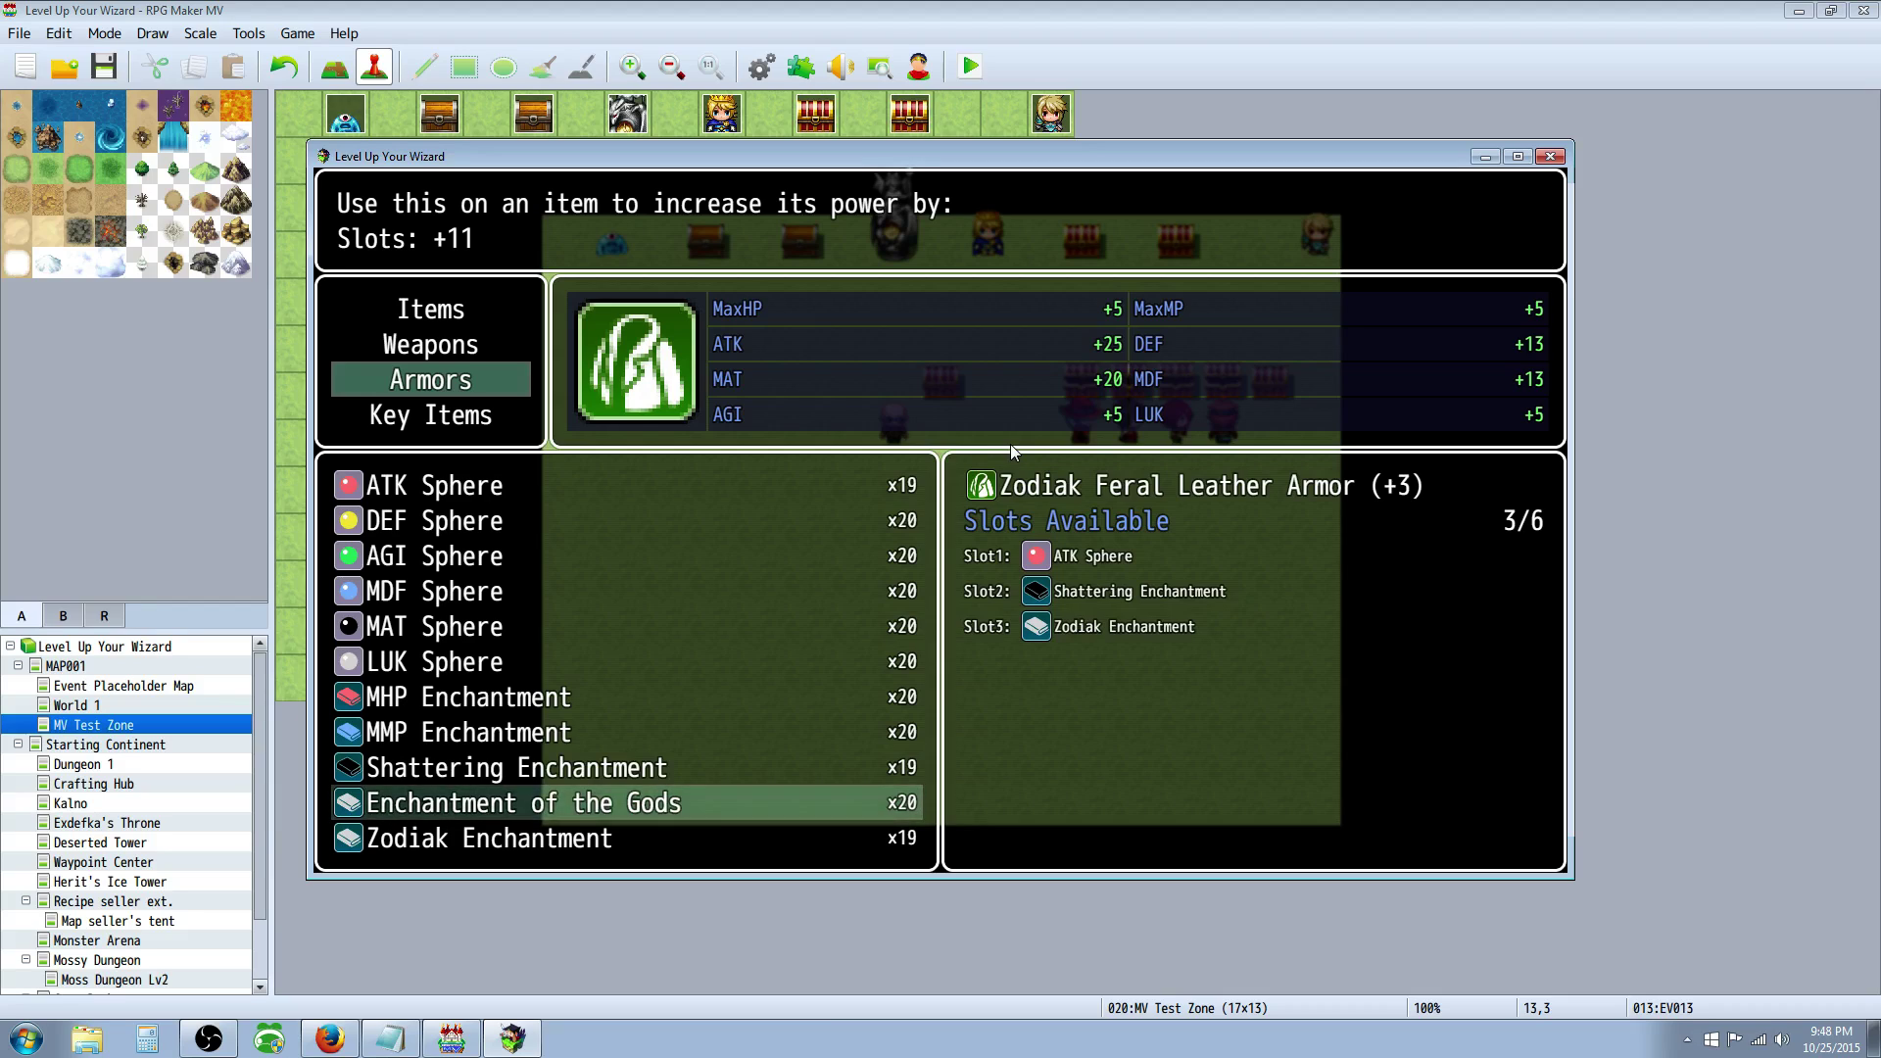
pyautogui.press('Return')
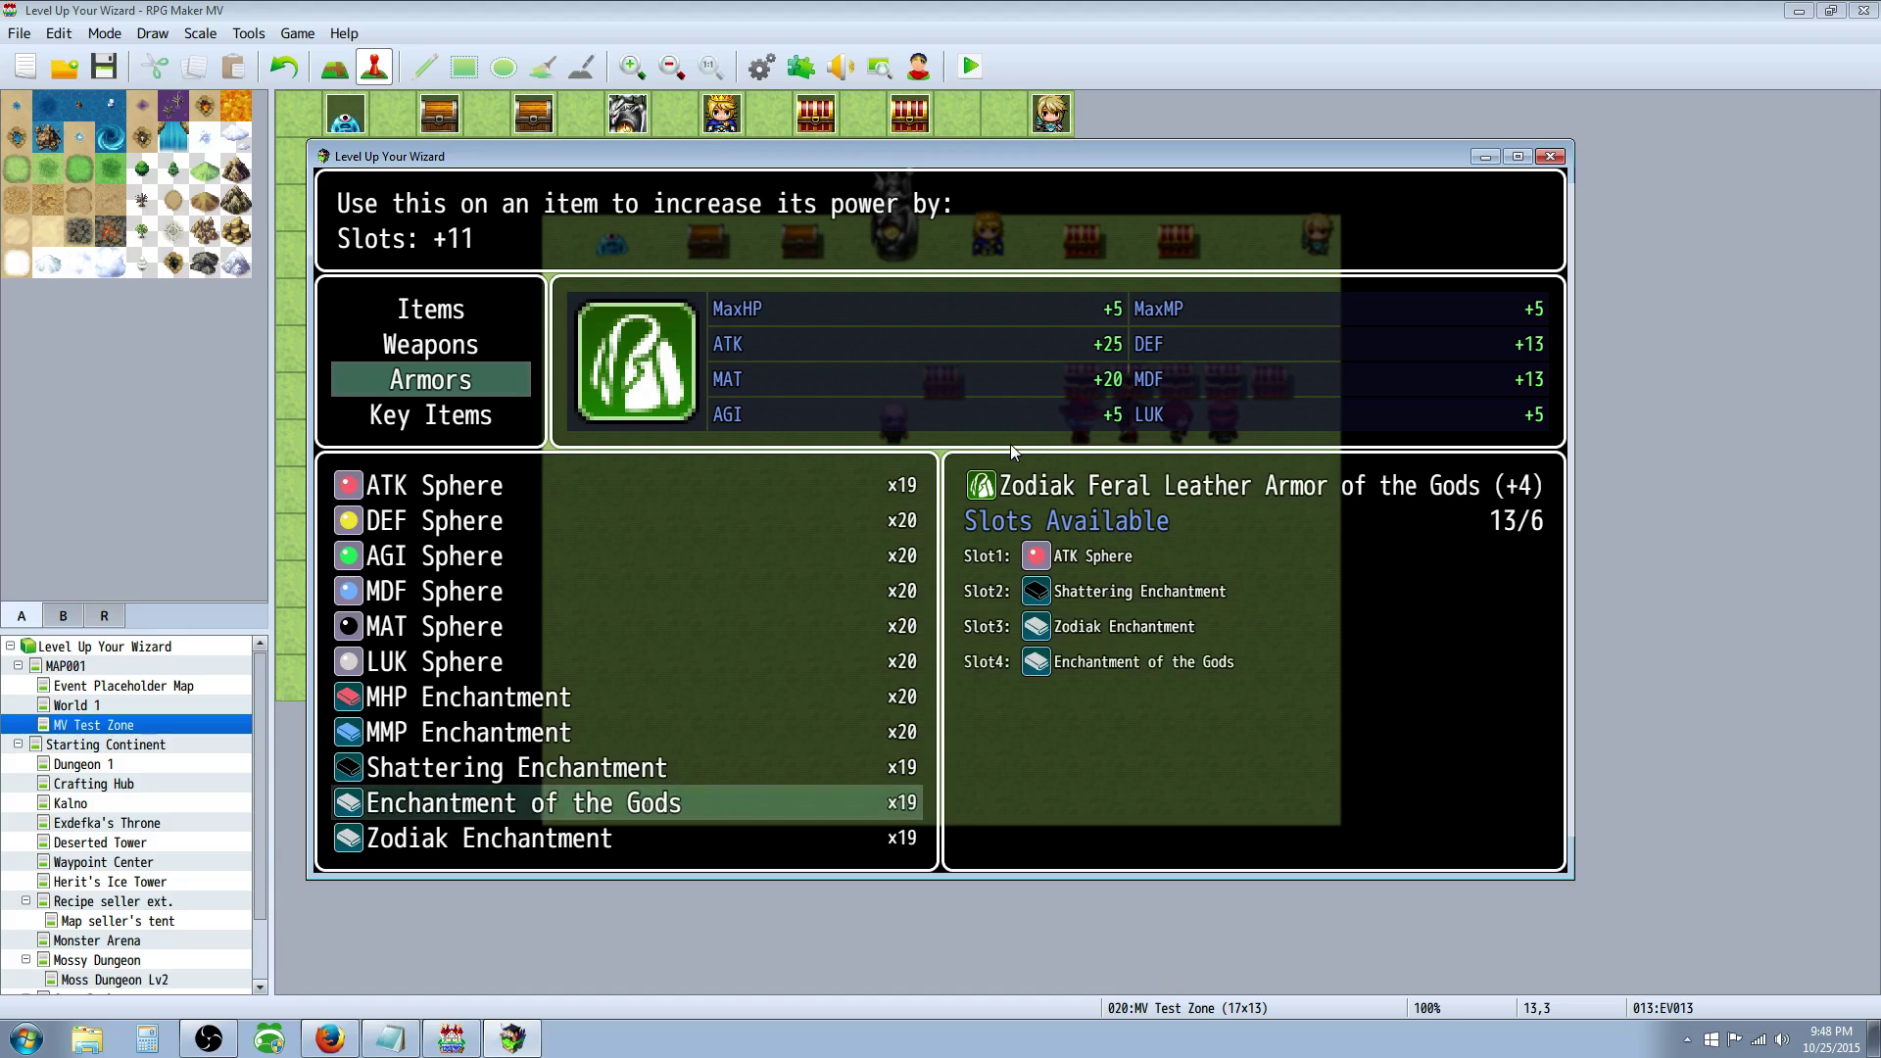
# - Apply LUK, MAT, MDF, AGI, DEF spheres and more enchantments until the armor reaches (+28)
pyautogui.press('Up')
pyautogui.press('Up')
pyautogui.press('Up')
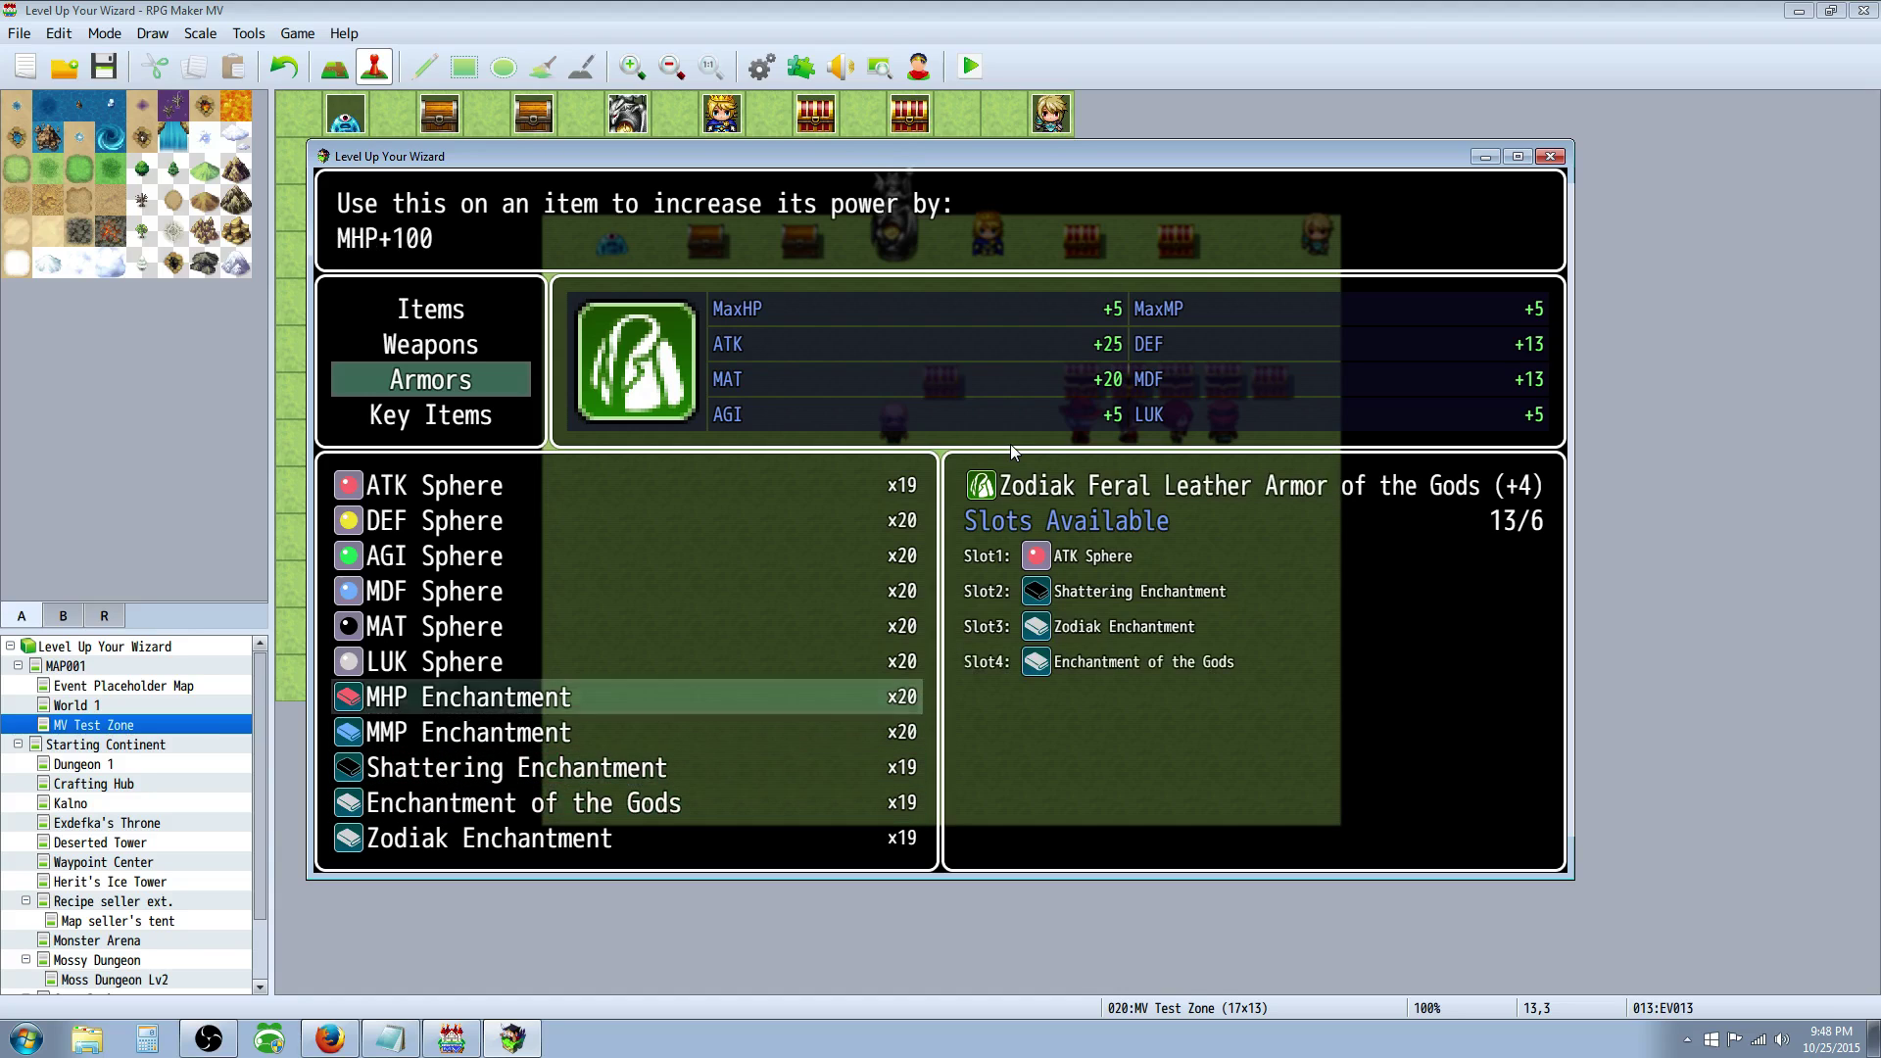
pyautogui.press('Up')
pyautogui.press('Return')
pyautogui.press('Up')
pyautogui.press('Return')
pyautogui.press('Up')
pyautogui.press('Return')
pyautogui.press('Up')
pyautogui.press('Return')
pyautogui.press('Up')
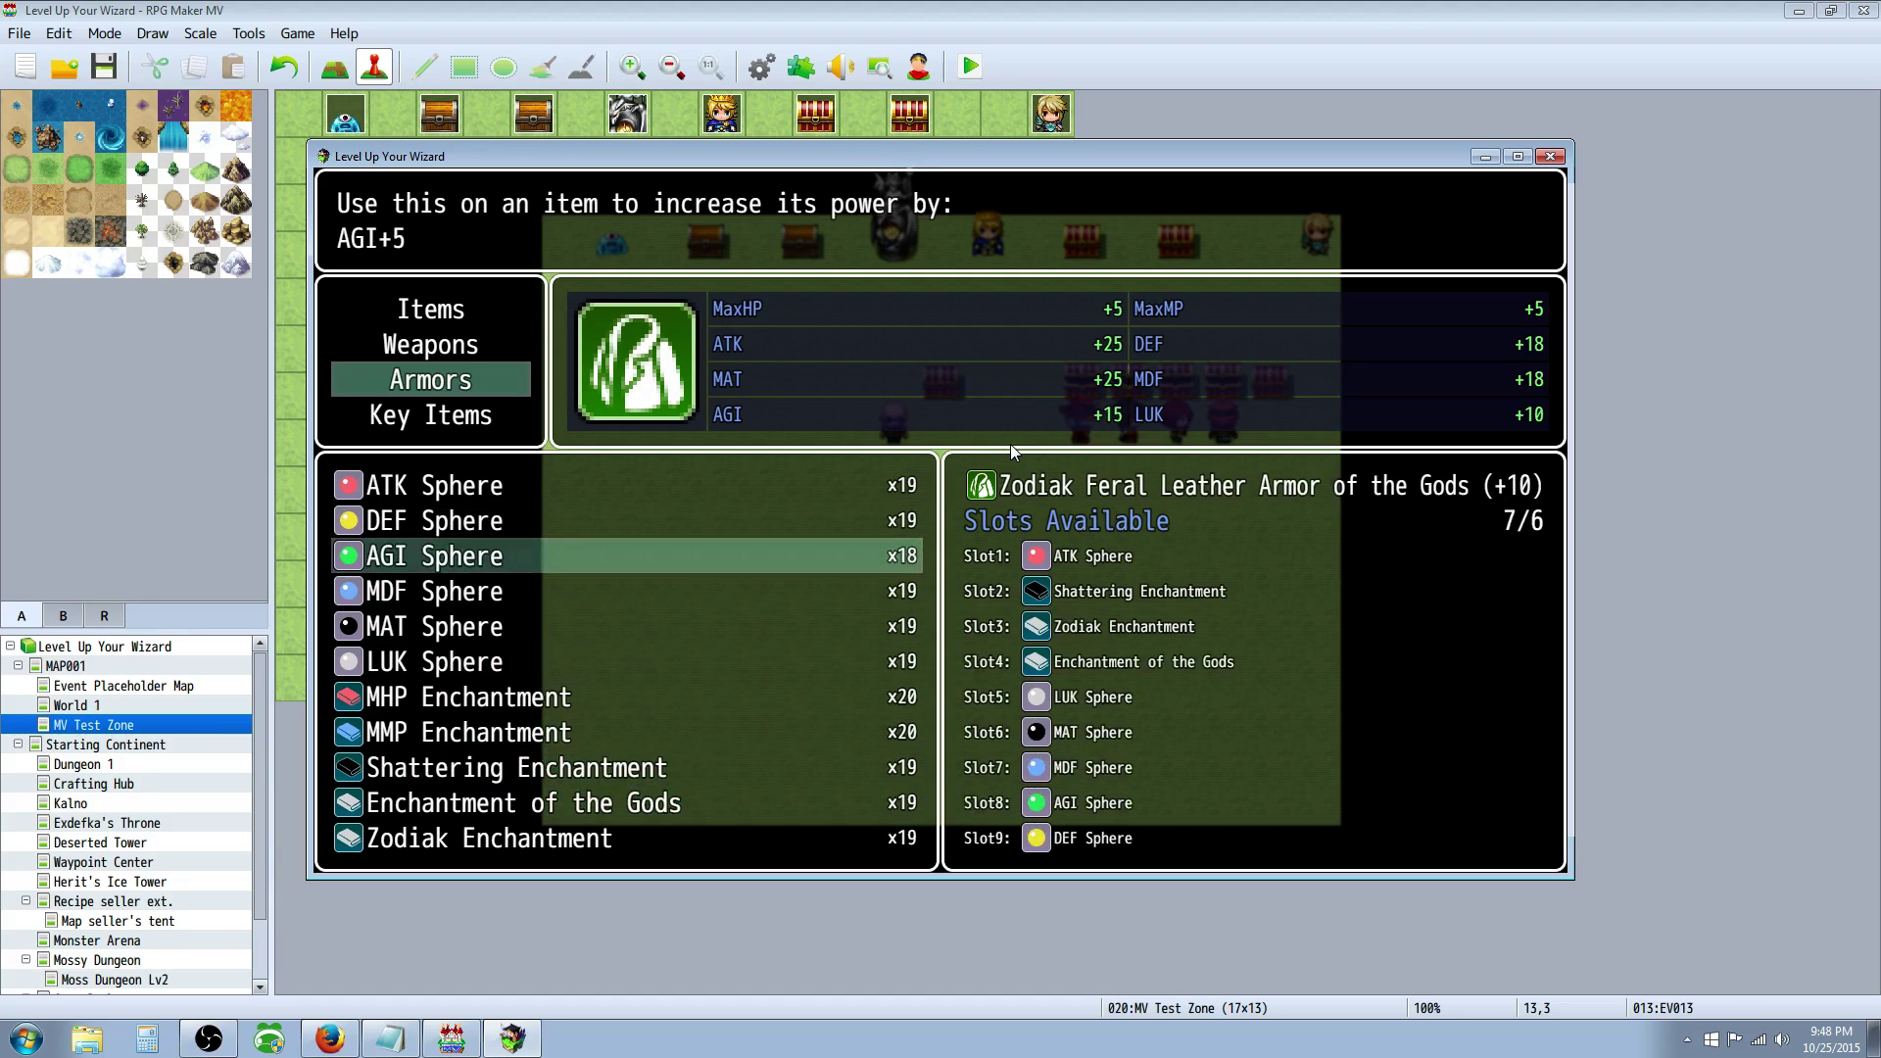
pyautogui.press('Down')
pyautogui.press('Return')
pyautogui.press('Down')
pyautogui.press('Return')
pyautogui.press('Down')
pyautogui.press('Return')
pyautogui.press('Down')
pyautogui.press('Down')
pyautogui.press('Down')
pyautogui.press('Down')
pyautogui.press('Return')
pyautogui.press('Up')
pyautogui.press('Up')
pyautogui.press('Up')
pyautogui.press('Up')
pyautogui.press('Return')
pyautogui.press('Up')
pyautogui.press('Return')
pyautogui.press('Up')
pyautogui.press('Return')
pyautogui.press('Up')
pyautogui.press('Return')
pyautogui.press('Up')
pyautogui.press('Return')
pyautogui.press('Down')
pyautogui.press('Return')
pyautogui.press('Down')
pyautogui.press('Return')
pyautogui.press('Up')
pyautogui.press('Return')
pyautogui.press('Up')
pyautogui.press('Return')
pyautogui.press('Down')
pyautogui.press('Down')
pyautogui.press('Return')
pyautogui.press('Up')
pyautogui.press('Return')
pyautogui.press('Return')
pyautogui.press('Up')
pyautogui.press('Return')
pyautogui.press('Down')
pyautogui.press('Down')
pyautogui.press('Down')
pyautogui.press('Down')
pyautogui.press('Down')
pyautogui.press('Down')
pyautogui.press('Down')
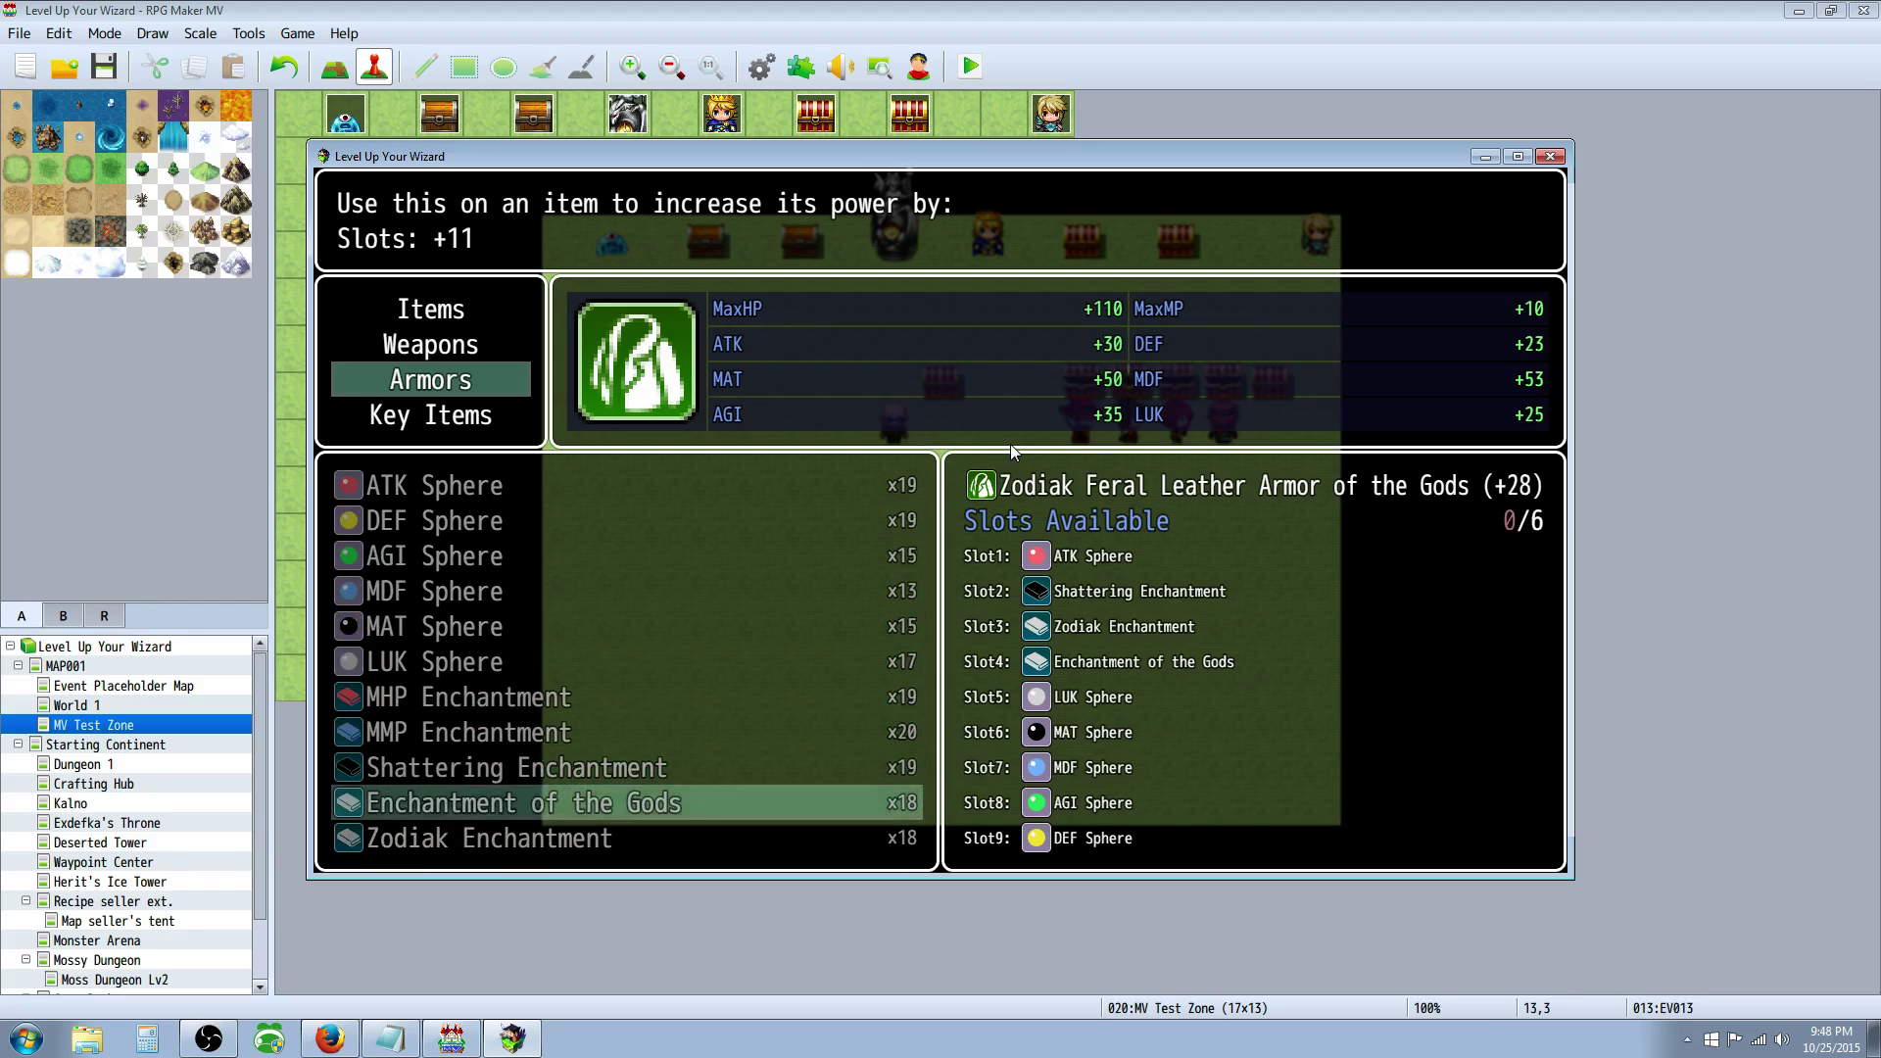
# - Review the sphere and enchantment descriptions, then close the playtest window
pyautogui.press('Up')
pyautogui.press('Up')
pyautogui.press('Down')
pyautogui.press('Down')
pyautogui.press('Down')
pyautogui.press('Down')
pyautogui.press('Down')
pyautogui.press('Up')
pyautogui.press('Up')
pyautogui.press('Up')
pyautogui.press('Up')
pyautogui.press('Up')
pyautogui.press('Up')
pyautogui.press('Up')
pyautogui.press('Up')
pyautogui.press('Up')
pyautogui.press('Up')
pyautogui.press('Up')
pyautogui.press('Up')
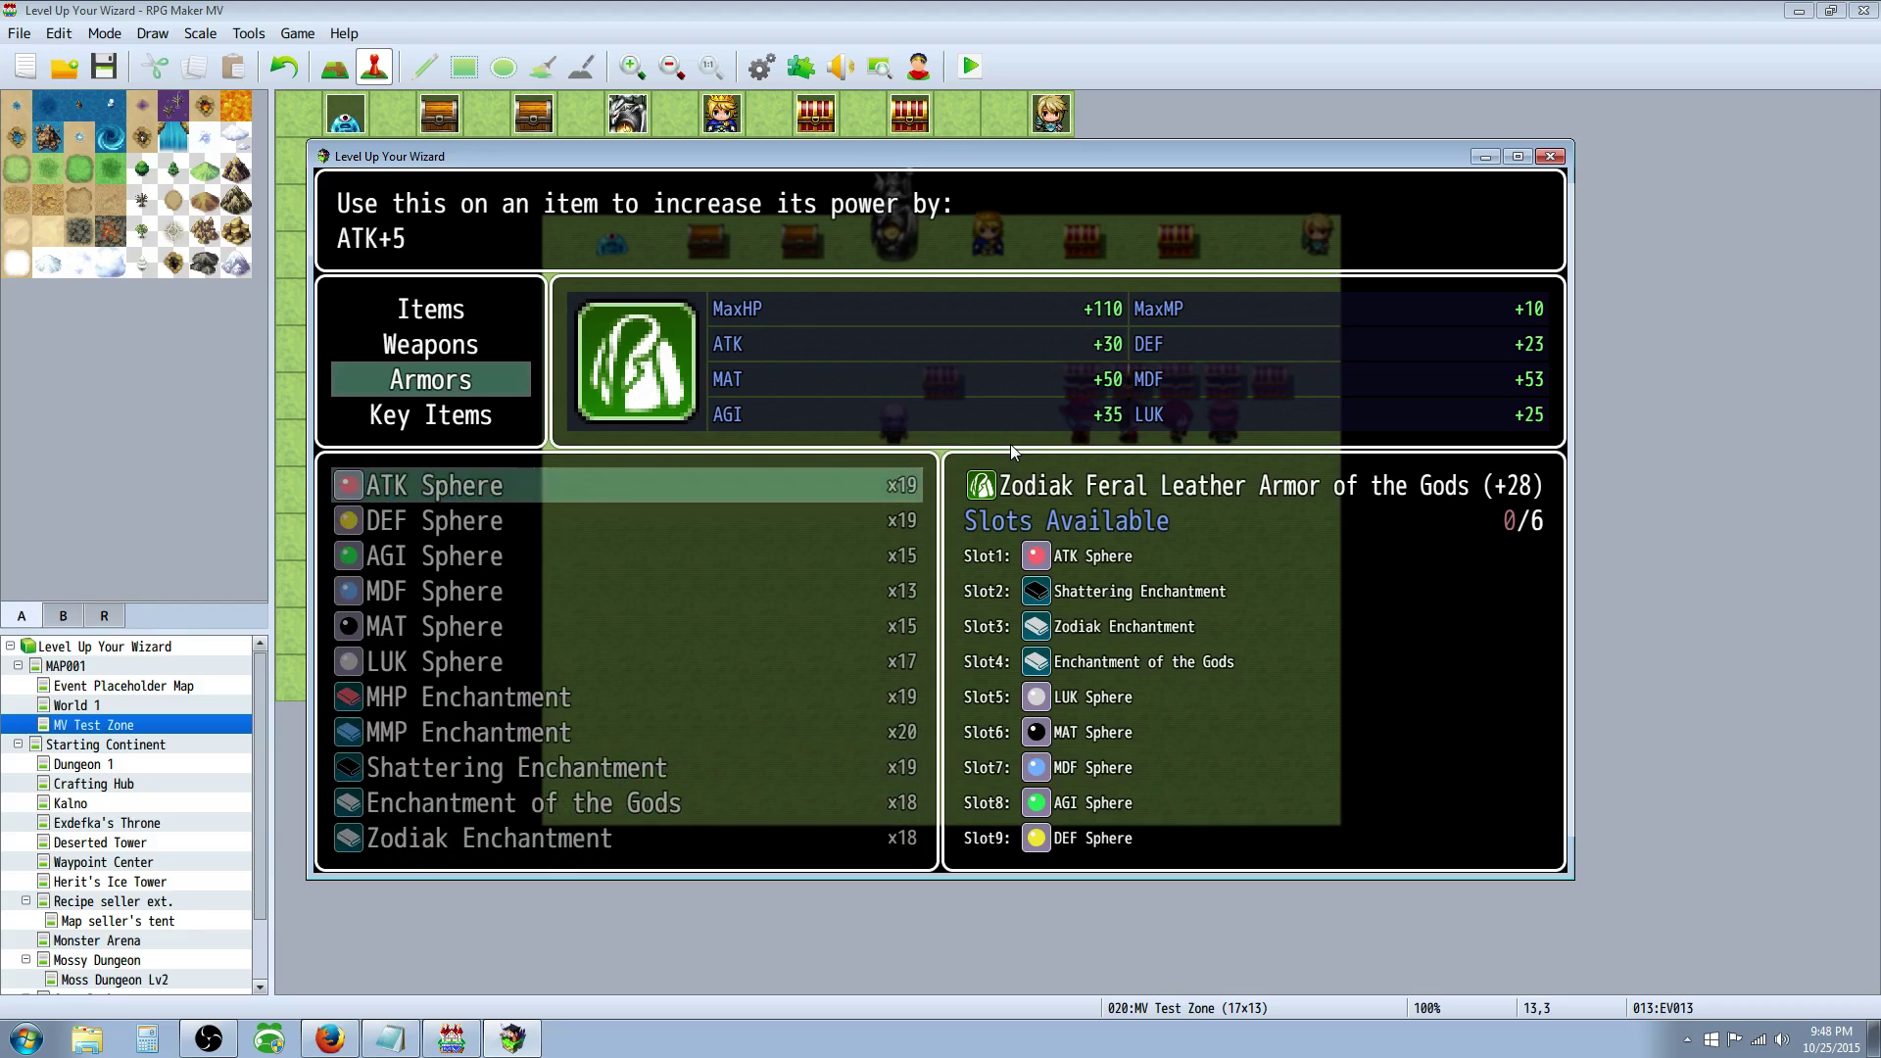
pyautogui.press('Down')
pyautogui.press('Down')
pyautogui.press('Down')
pyautogui.press('Down')
pyautogui.press('Down')
pyautogui.press('Down')
pyautogui.press('Down')
pyautogui.press('Down')
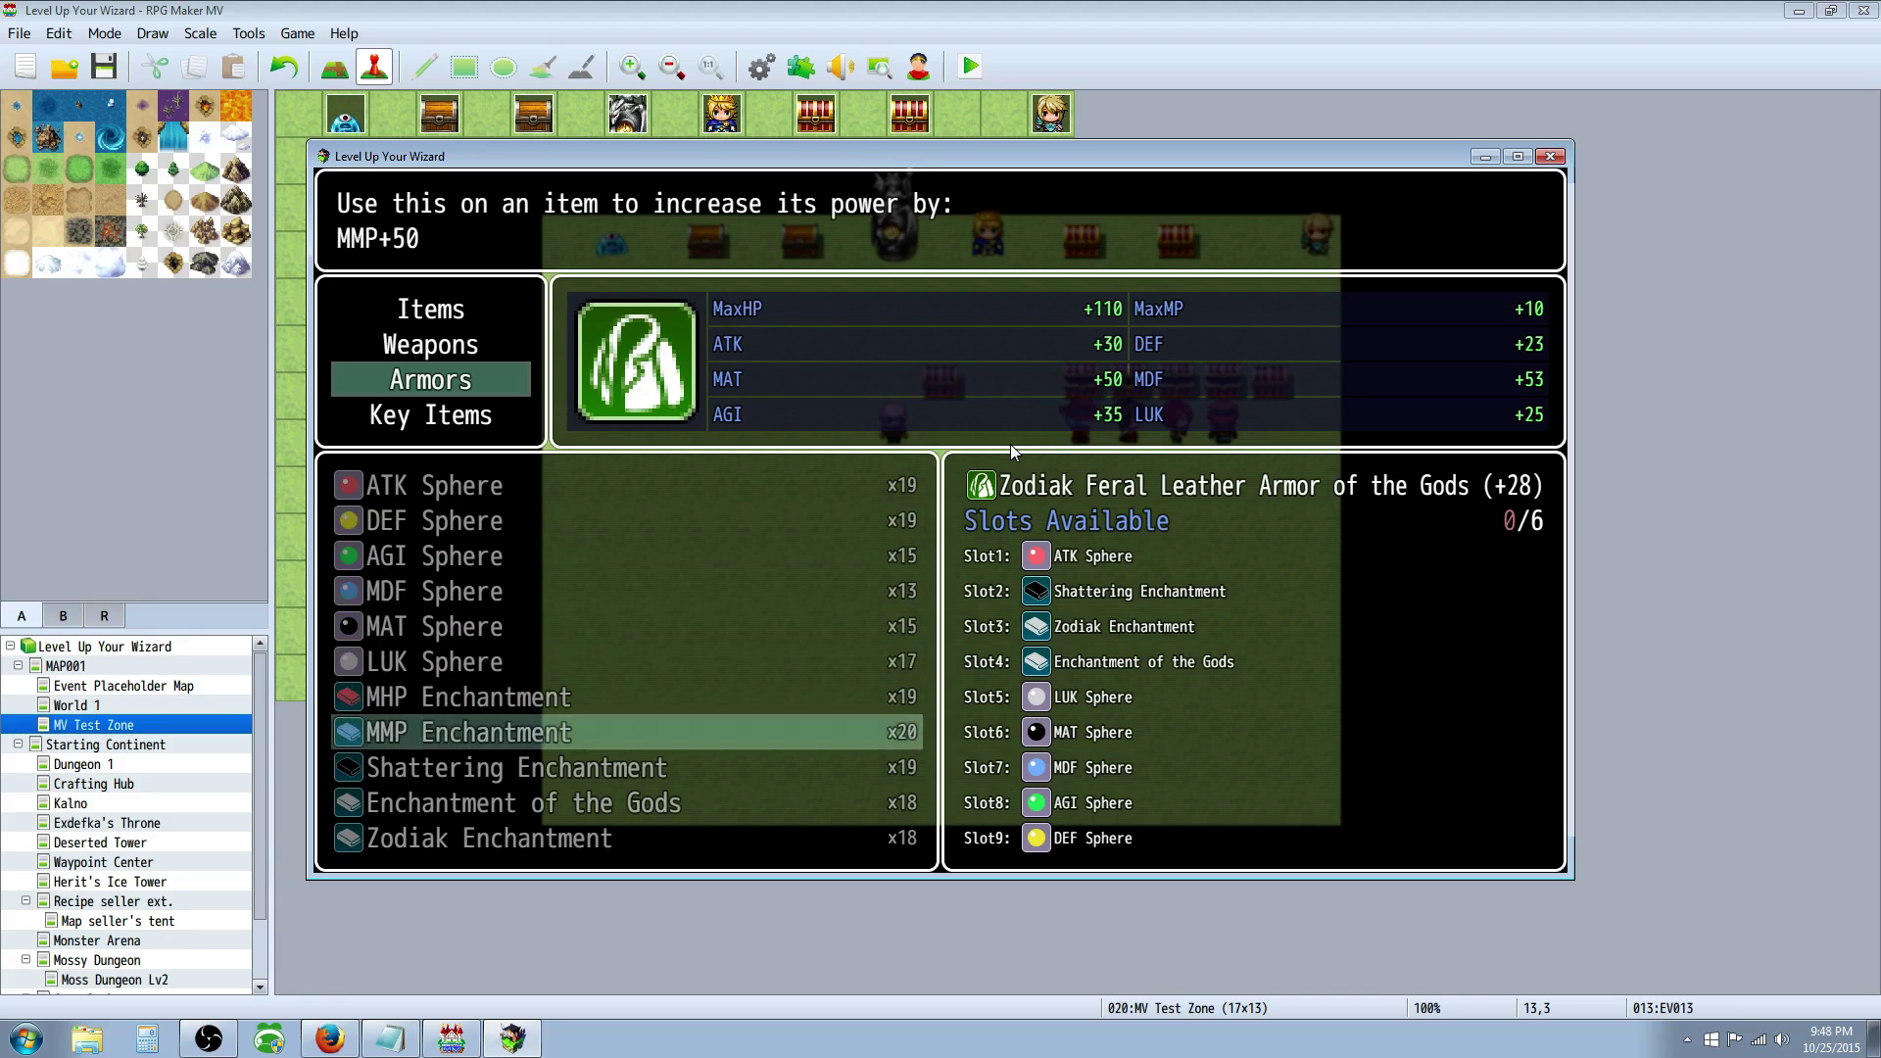
pyautogui.press('Up')
pyautogui.press('Up')
pyautogui.press('Up')
pyautogui.press('Up')
pyautogui.press('Up')
pyautogui.press('Down')
pyautogui.press('Down')
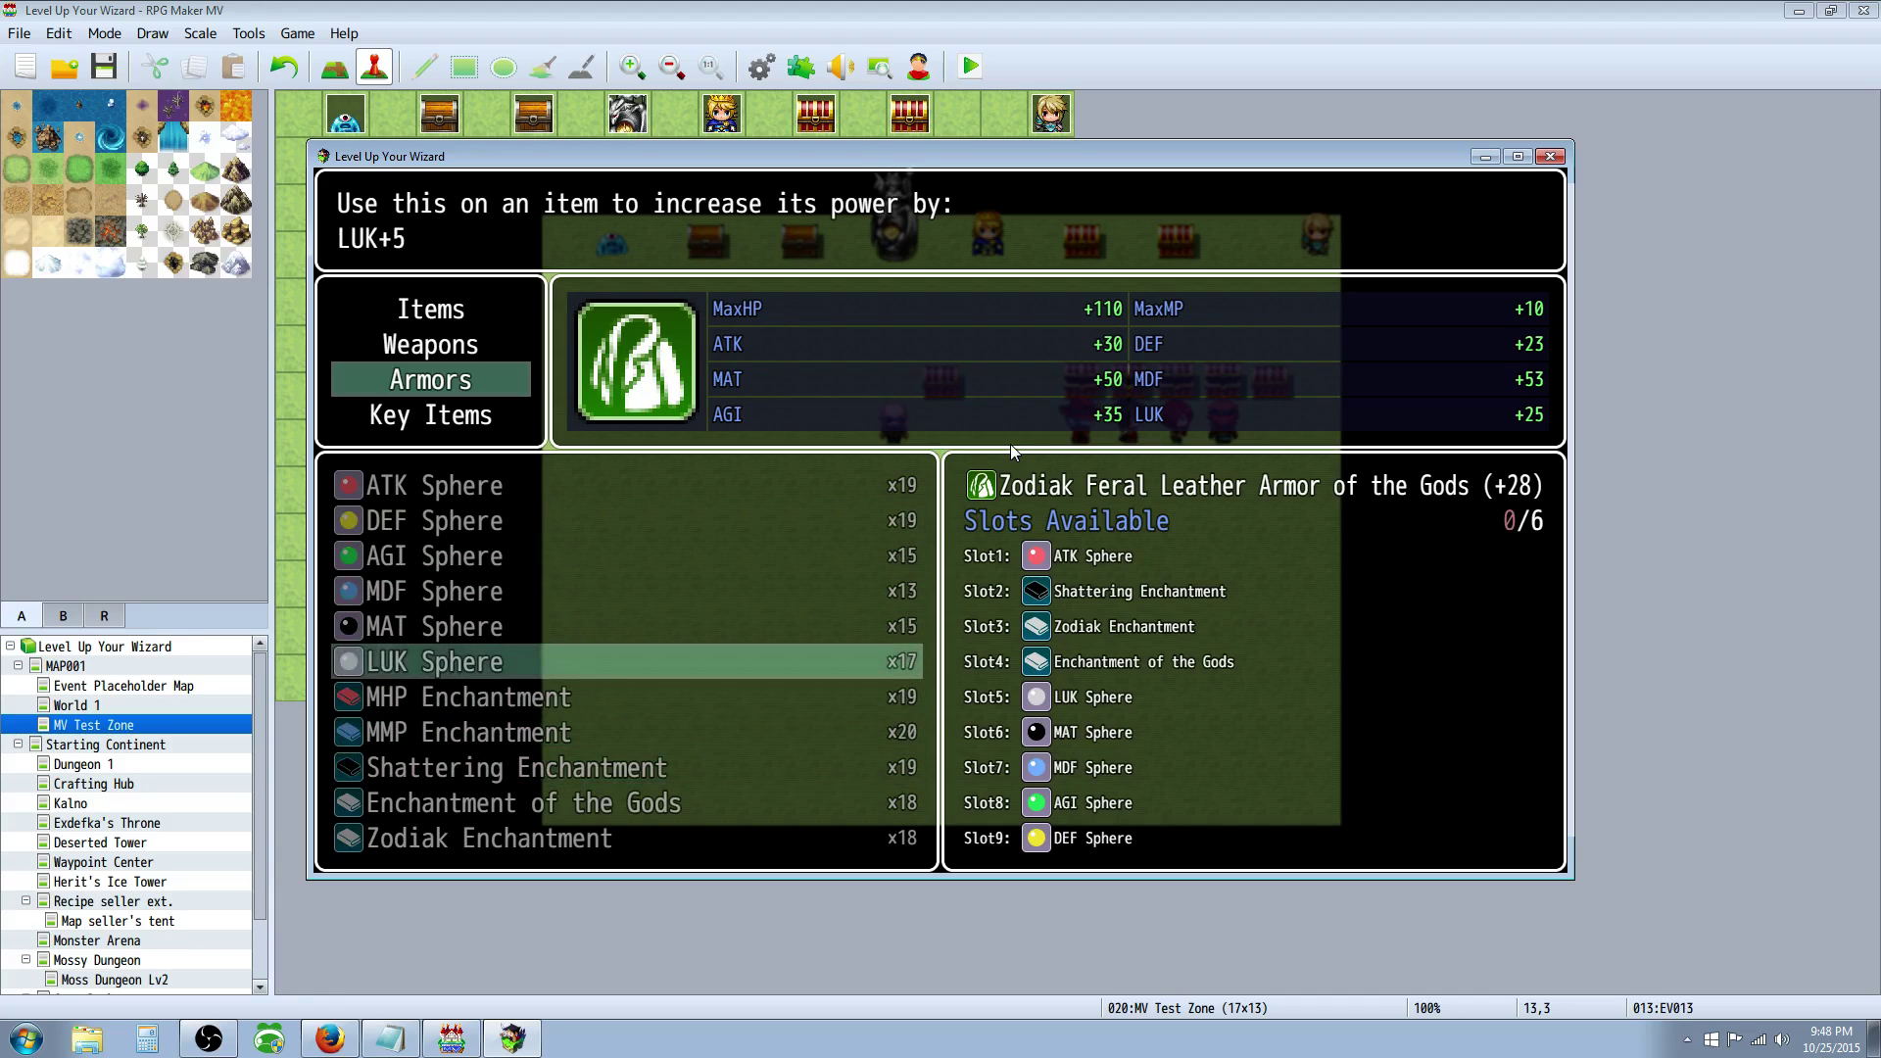
pyautogui.click(1550, 158)
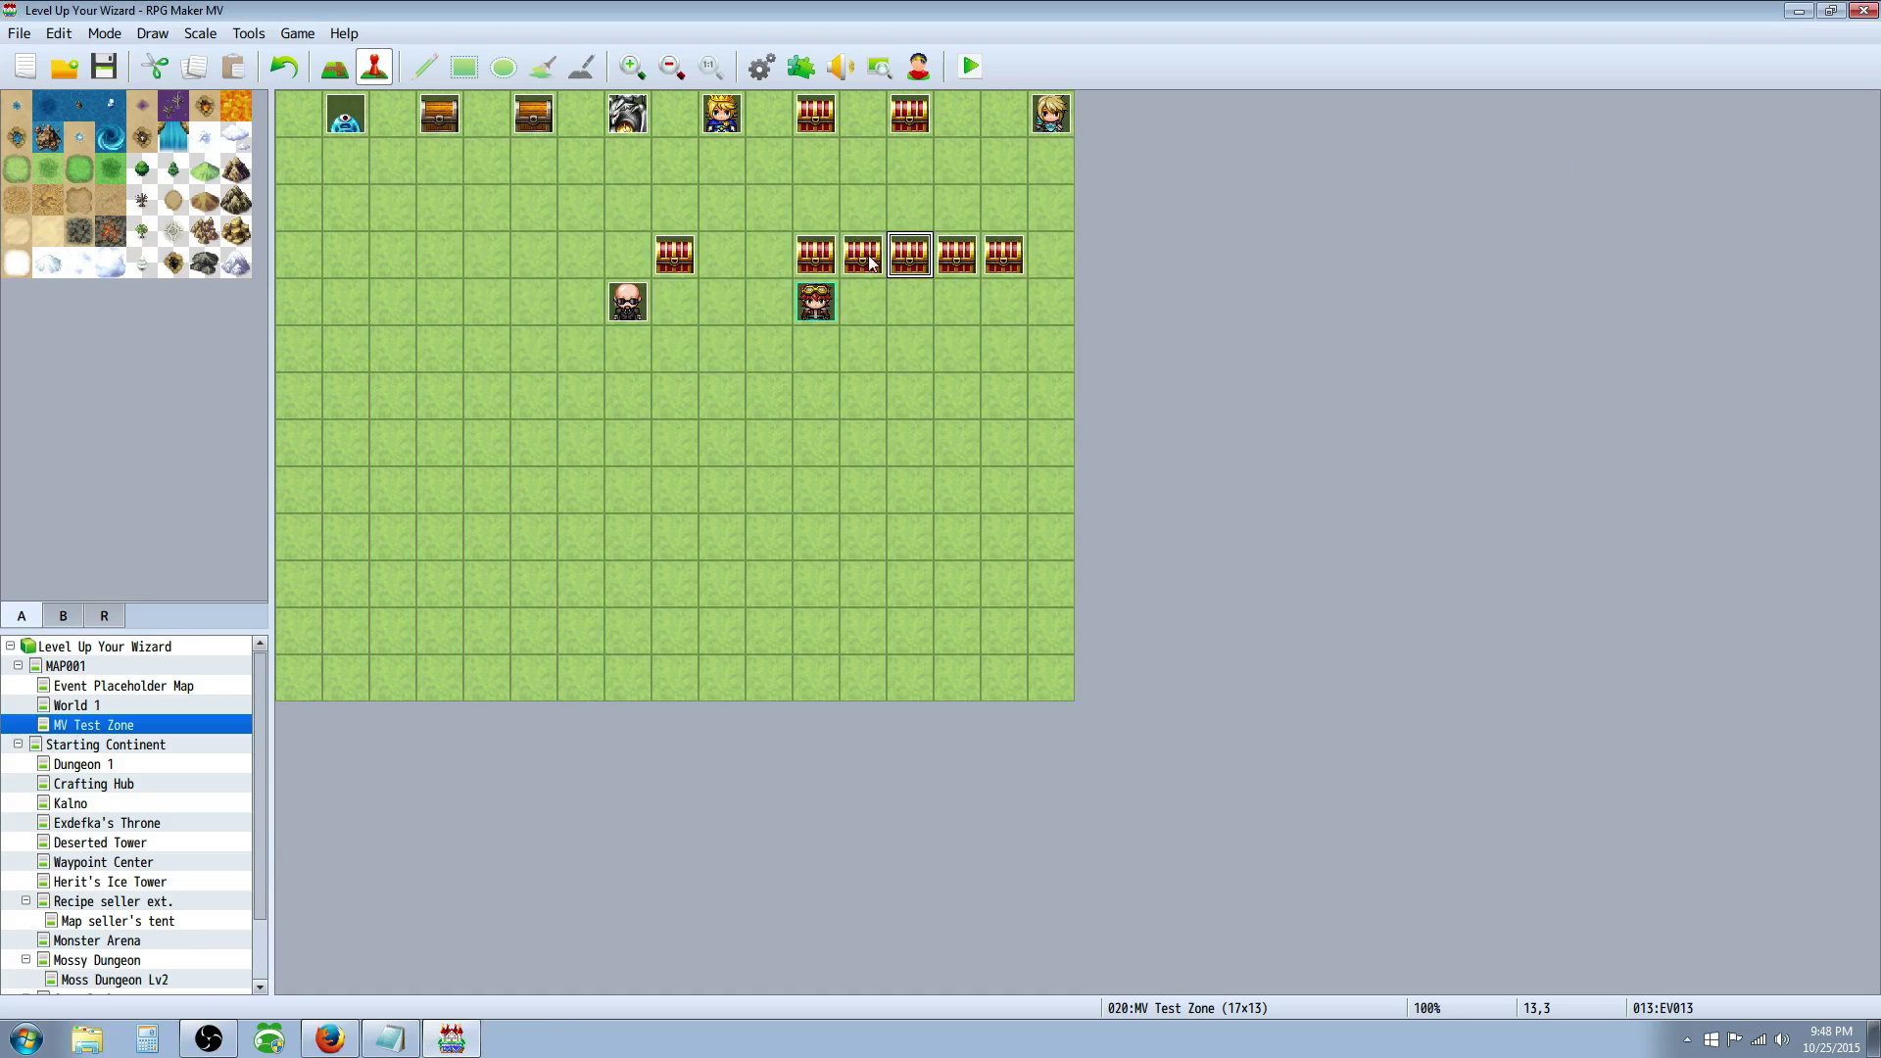